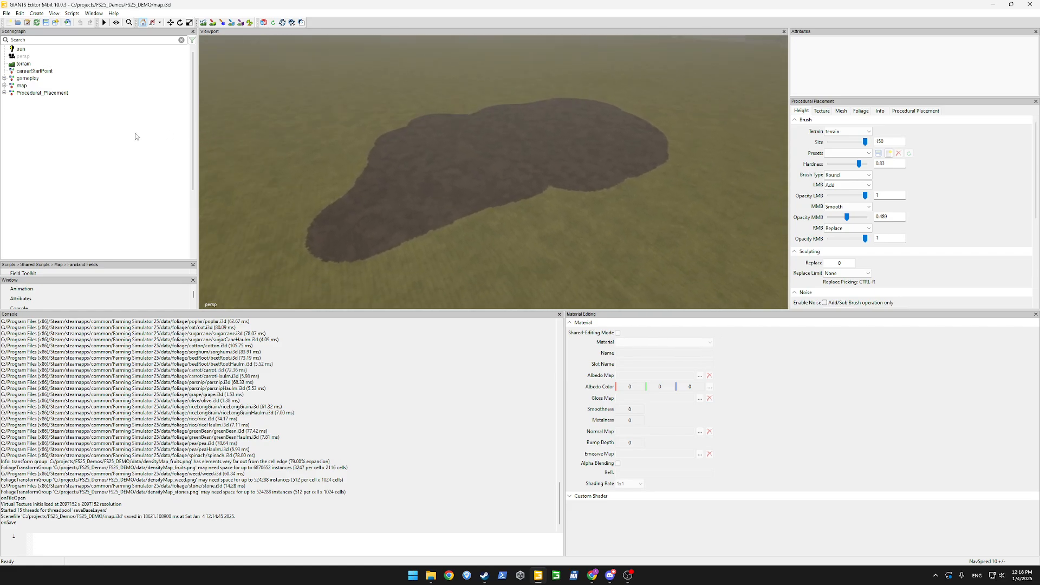
Save the scene and set the procedural placement area to PG_Forest.
key("ctrl+s")
left_click(94, 14)
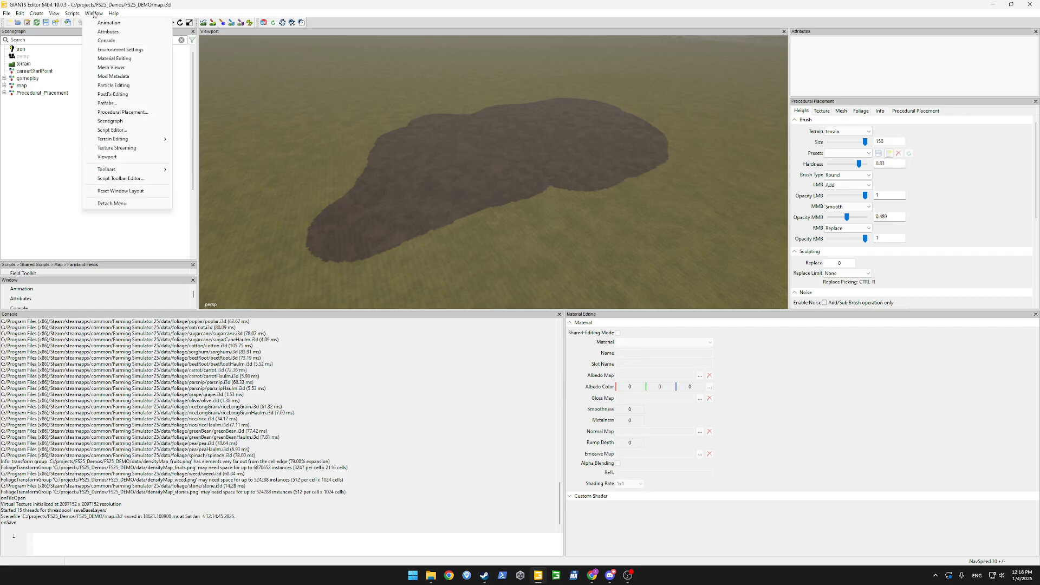
left_click(125, 110)
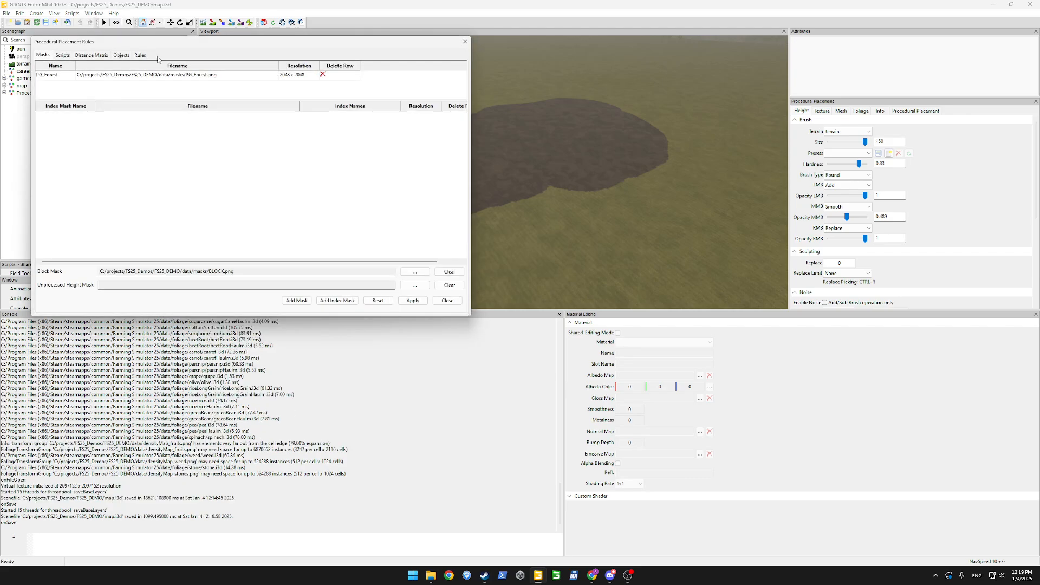
left_click(916, 111)
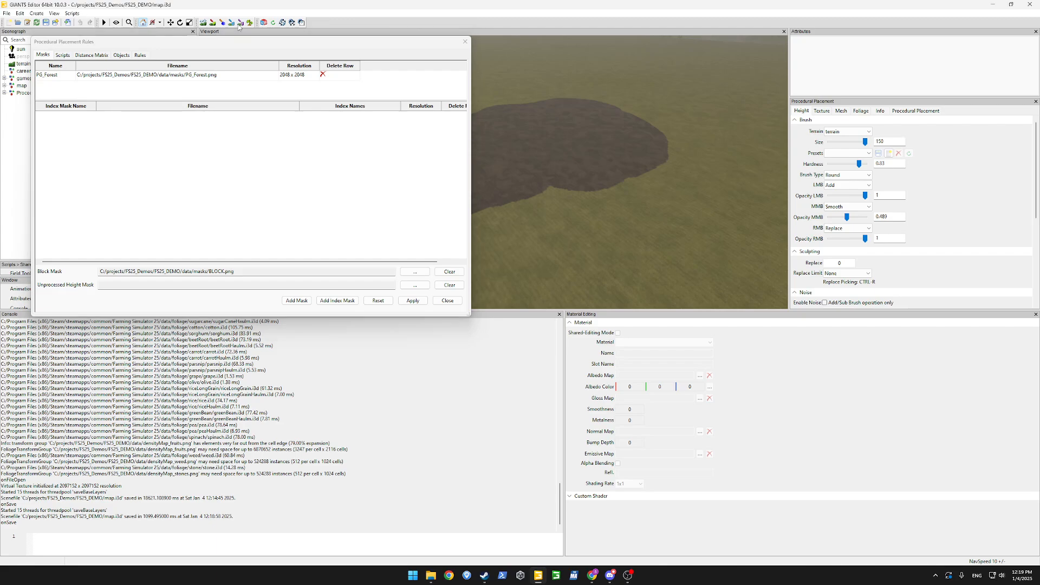
left_click(878, 302)
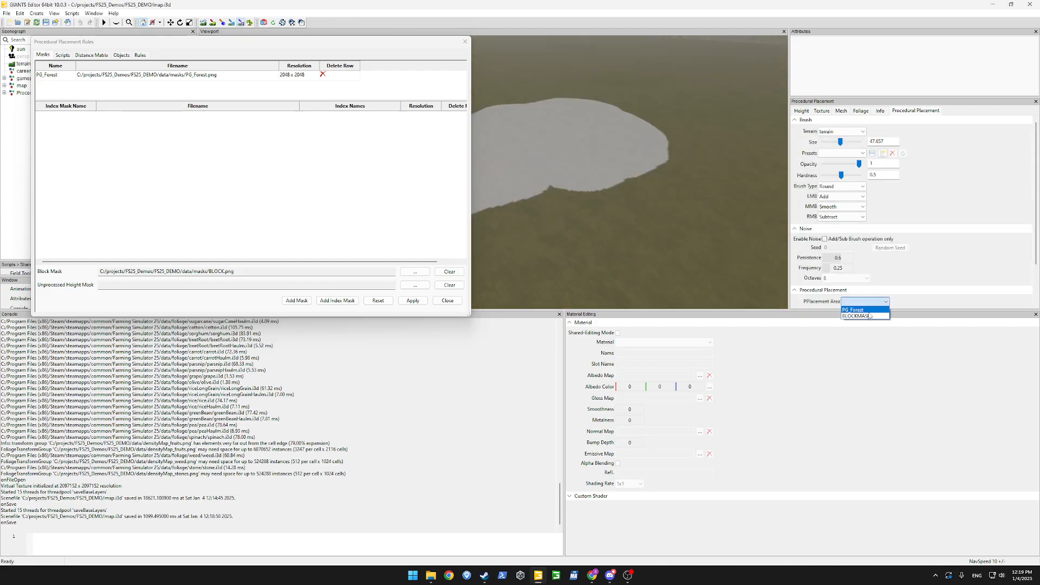
left_click(861, 309)
View the placement rules, select T_Forest and then ClearAll, and move the rules window aside.
left_click(142, 56)
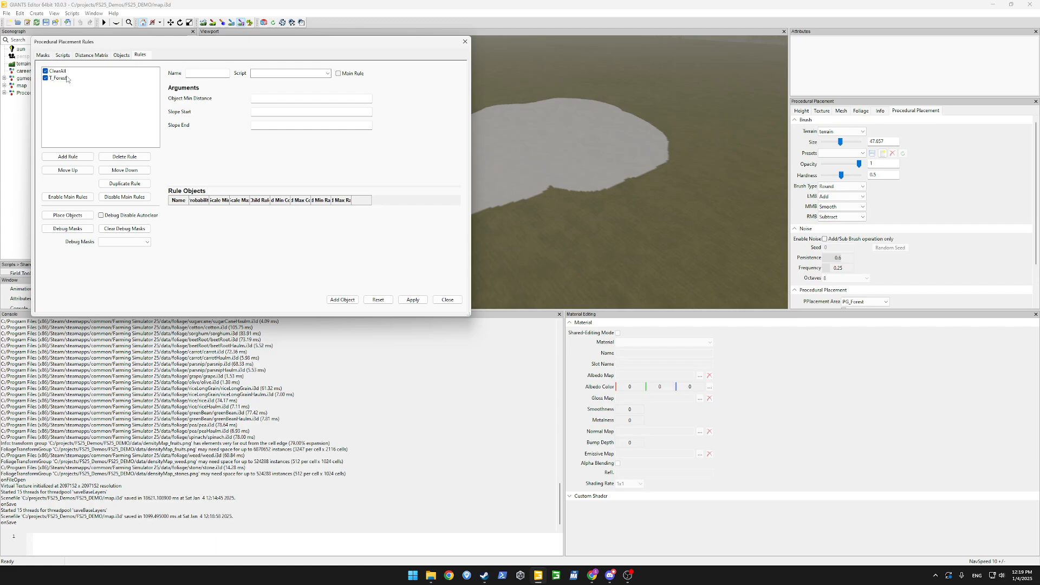
left_click(66, 78)
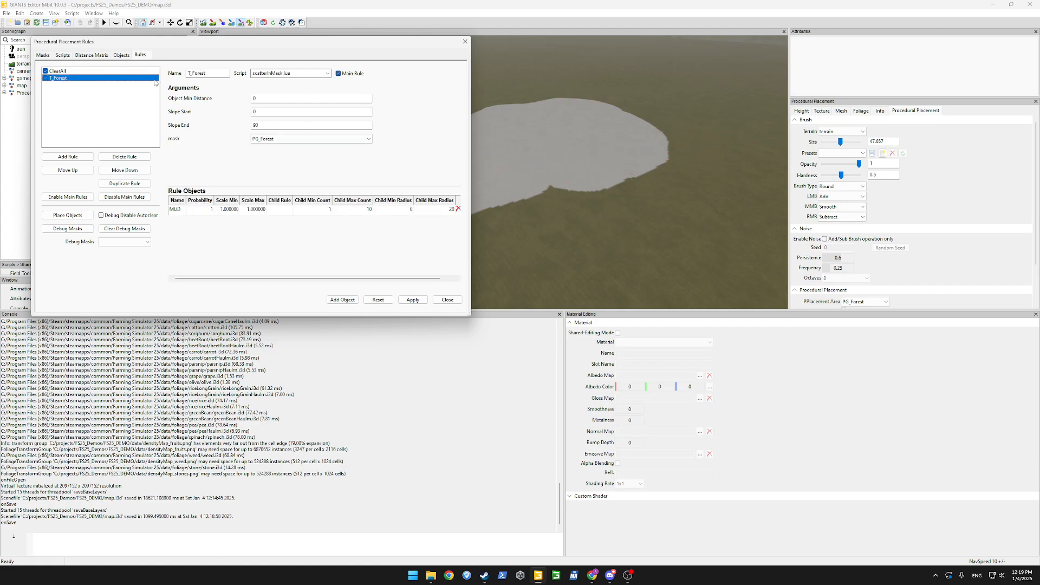
left_click(91, 71)
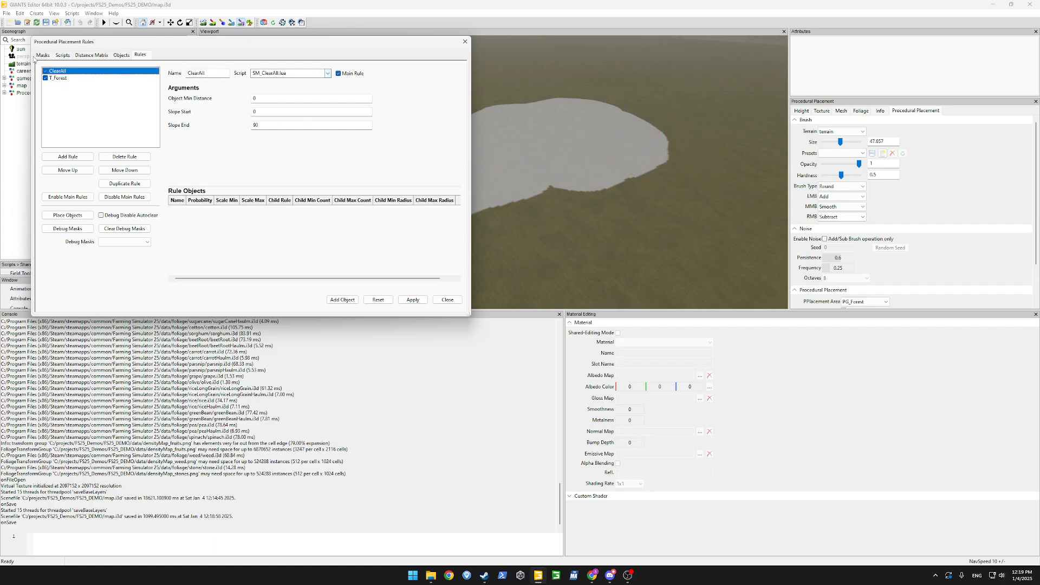
left_click_drag(189, 47, 259, 78)
Load SM_ClearAll.lua in the script editor and insert a blank line after line 1.
left_click(131, 86)
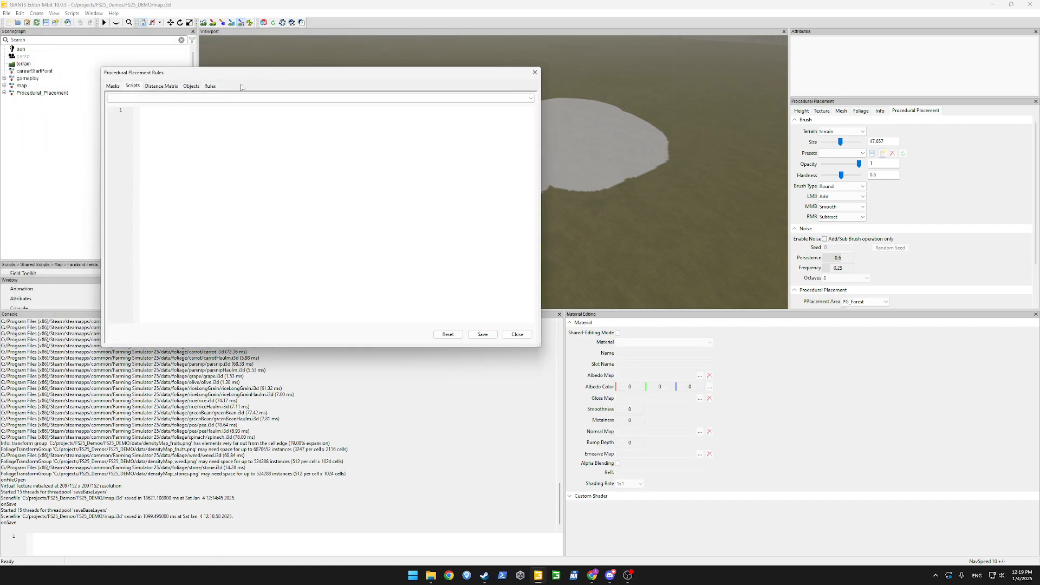
left_click(531, 98)
left_click(398, 112)
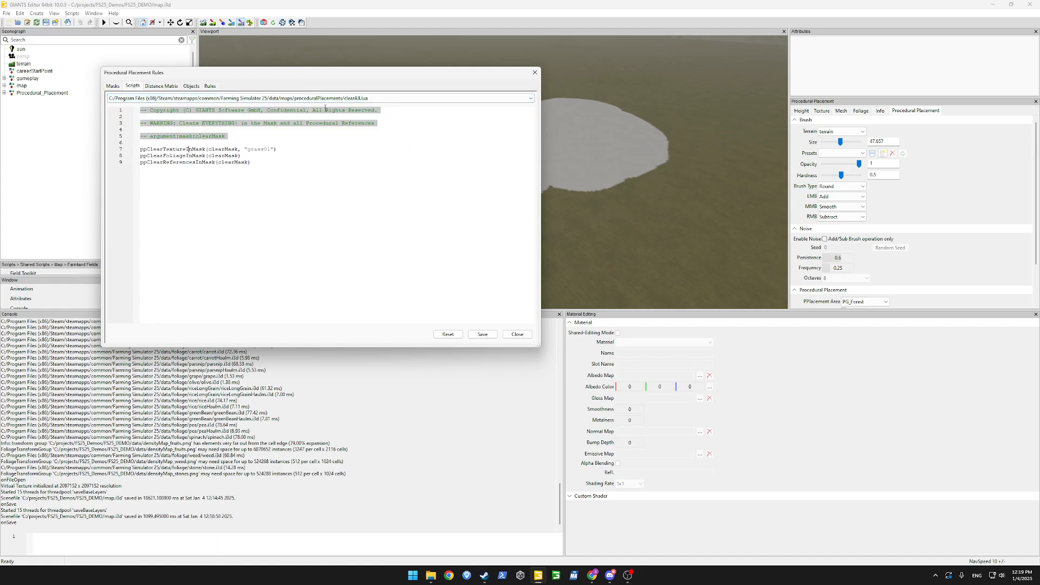
left_click(347, 100)
left_click(373, 230)
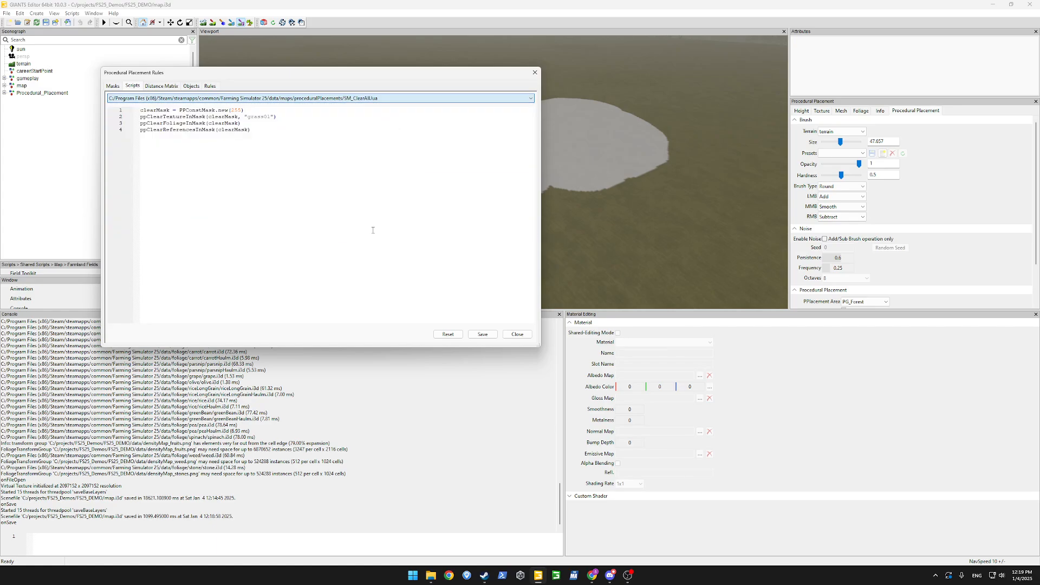
double_click(192, 110)
left_click(219, 138)
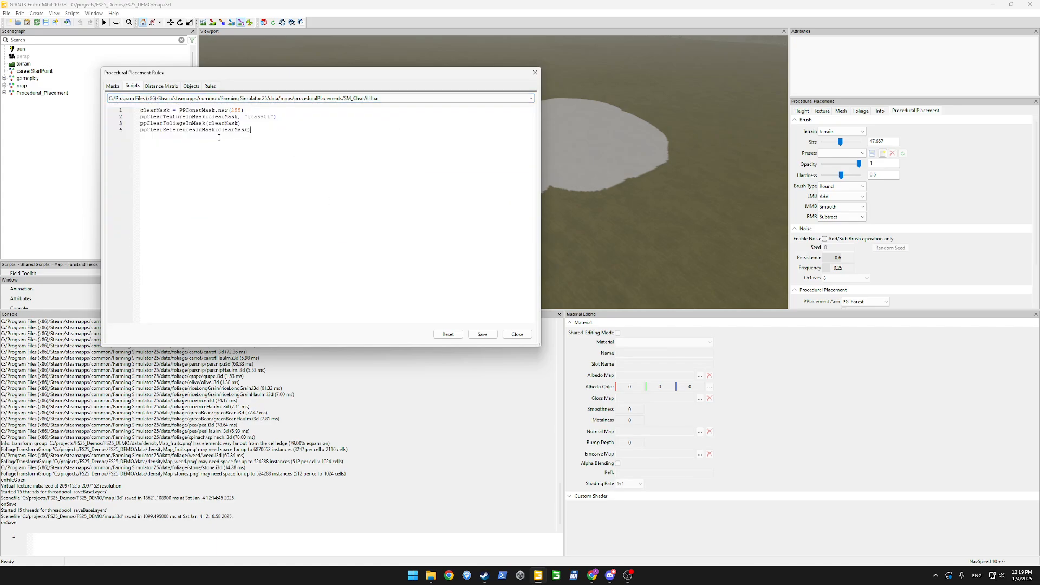
left_click(252, 111)
key("Return")
key("Return")
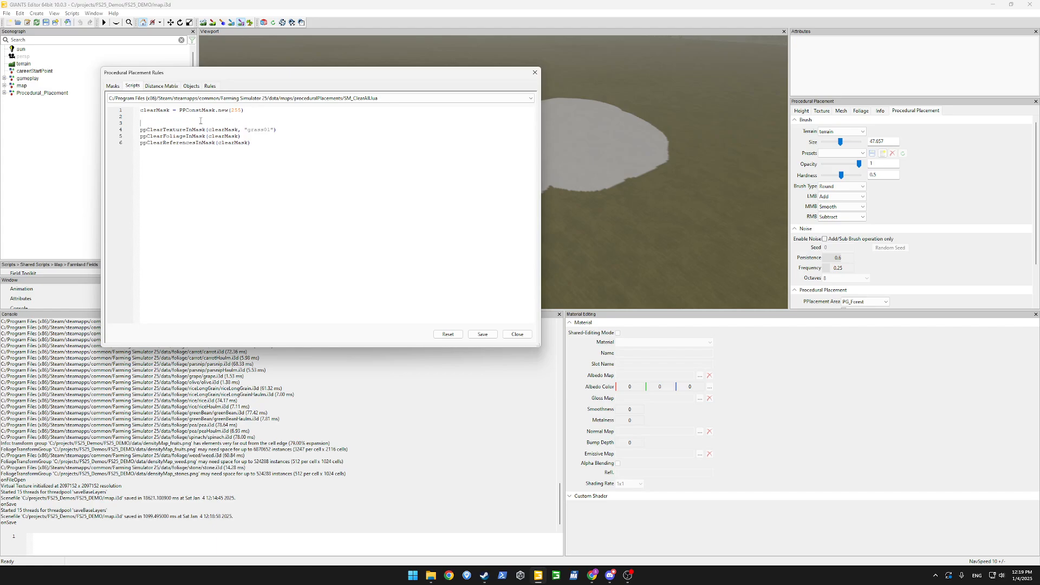
Inspect the clearMask and ppClearTextureInMask references in the script.
double_click(161, 111)
double_click(163, 130)
left_click(161, 130)
double_click(160, 131)
double_click(222, 130)
double_click(157, 111)
Add the comment line '-- arguments: clearAllMask' above the code.
key("Home")
key("Return")
key("Return")
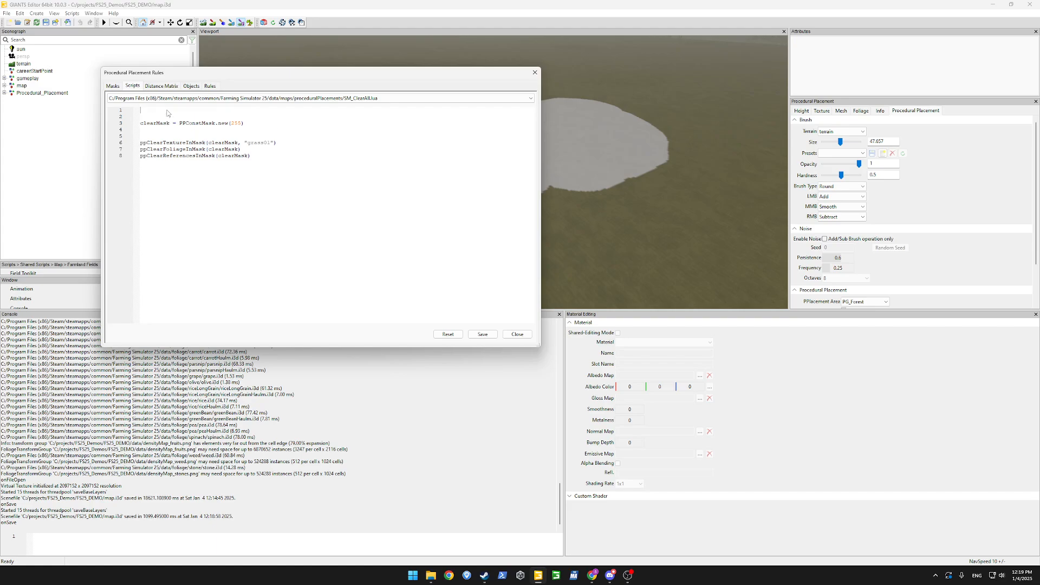
key("Return")
type("-- args")
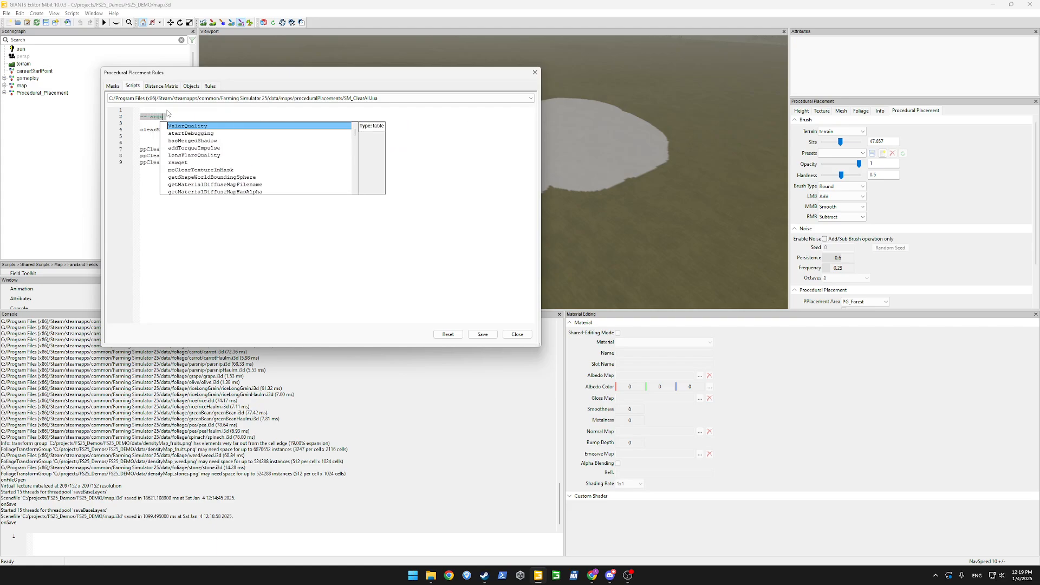
type("ment")
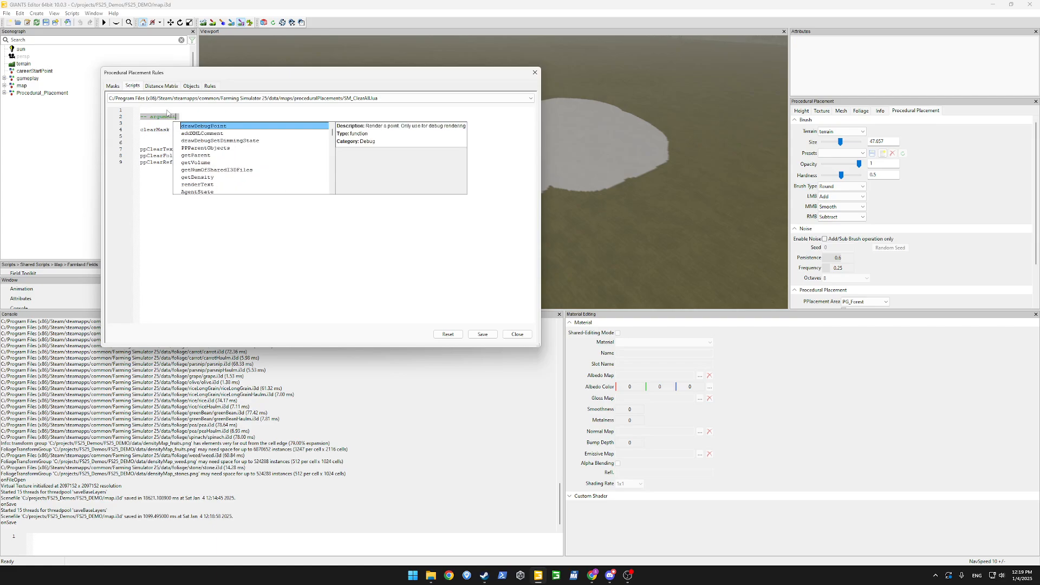
key("Escape")
type(":node")
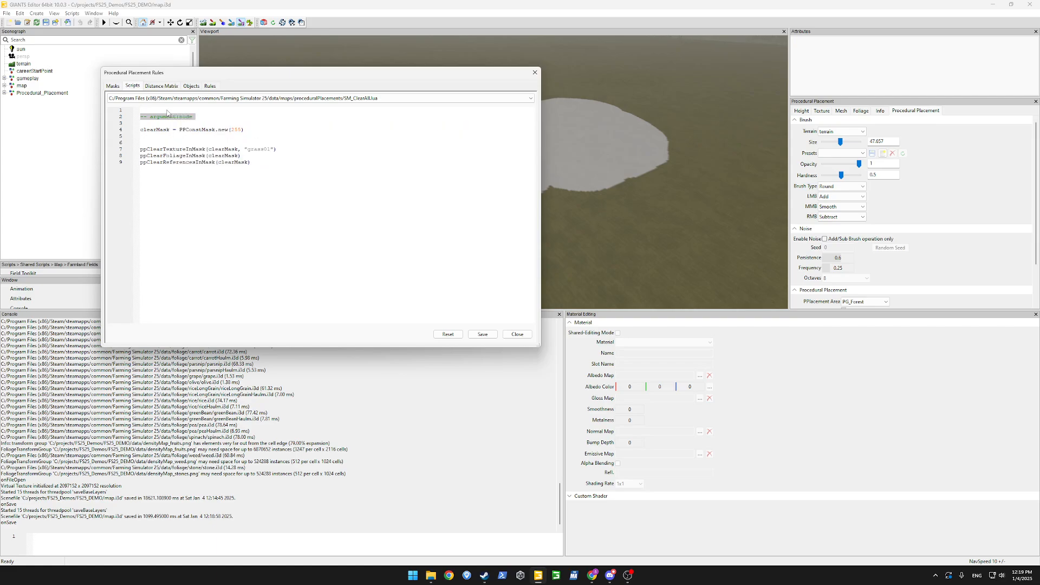
key("BackSpace")
key("BackSpace")
key("BackSpace")
key("BackSpace")
type("mask:clearAllMask")
Save SM_ClearAll.lua, check ClearAll's new empty clearAllMask argument, and open the Masks page.
left_click(482, 334)
left_click(210, 86)
left_click(135, 109)
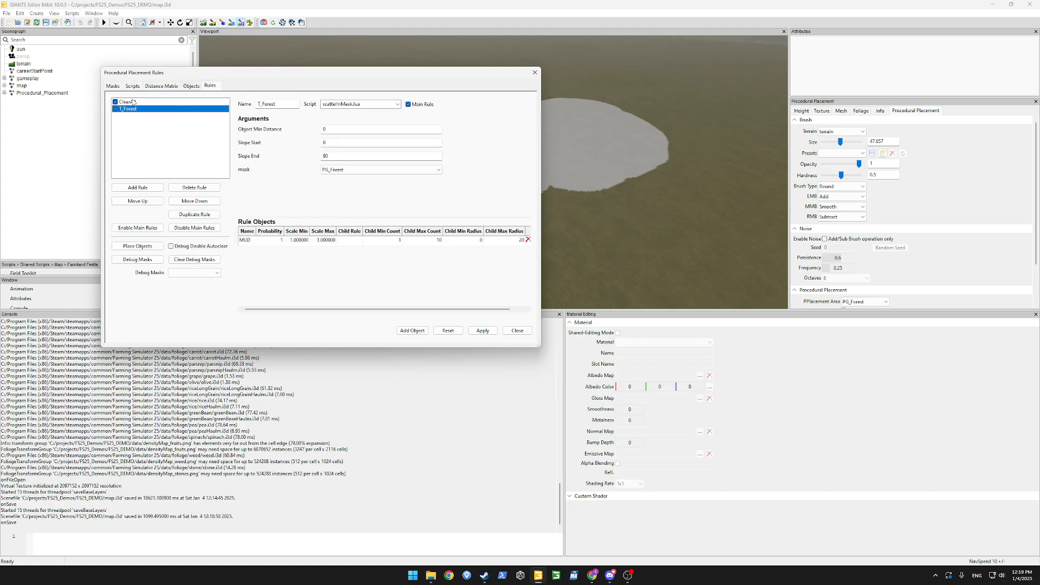
left_click(134, 102)
left_click(326, 170)
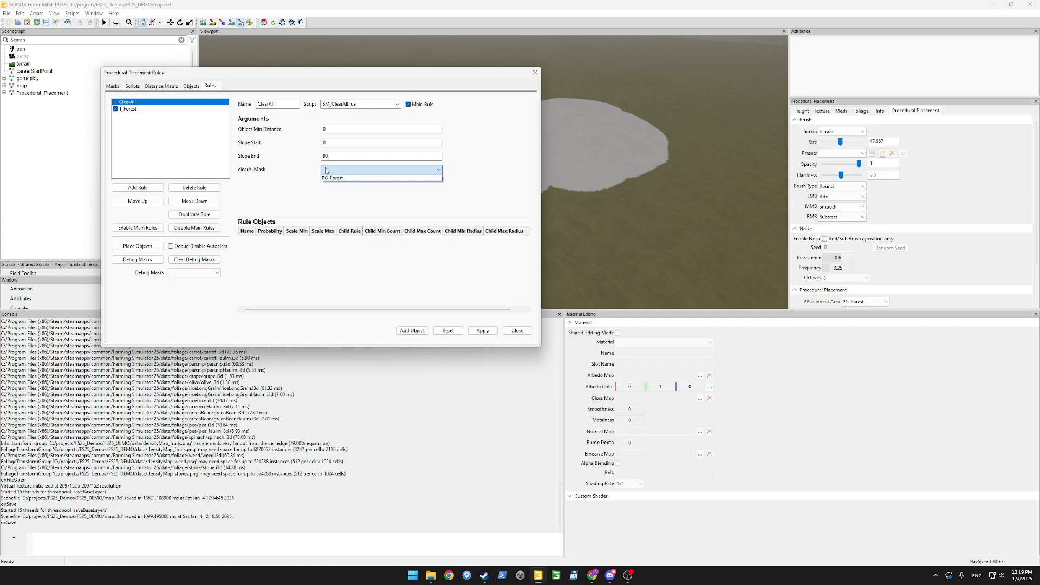
left_click(344, 170)
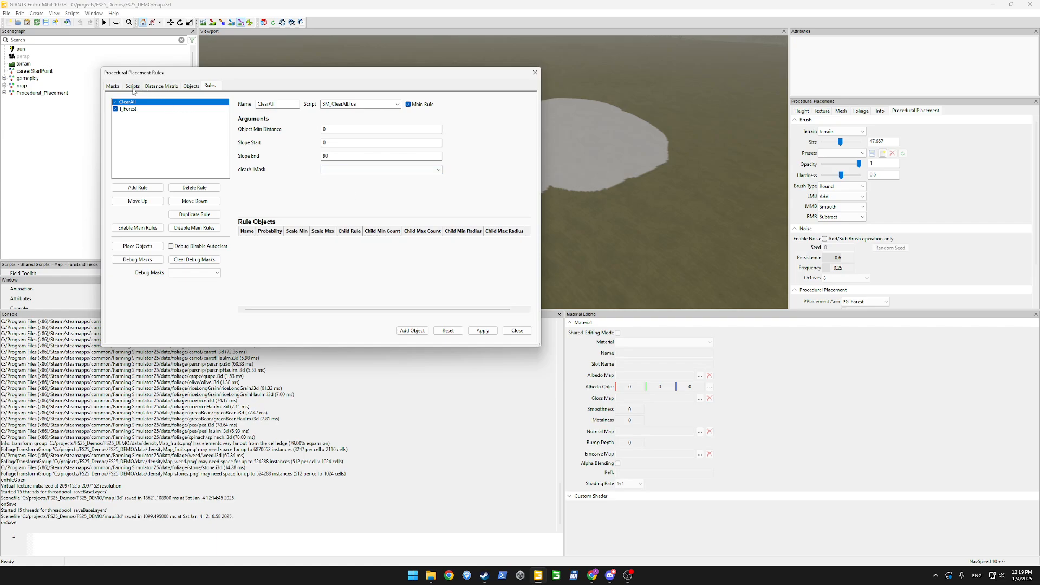
left_click_drag(450, 73, 459, 105)
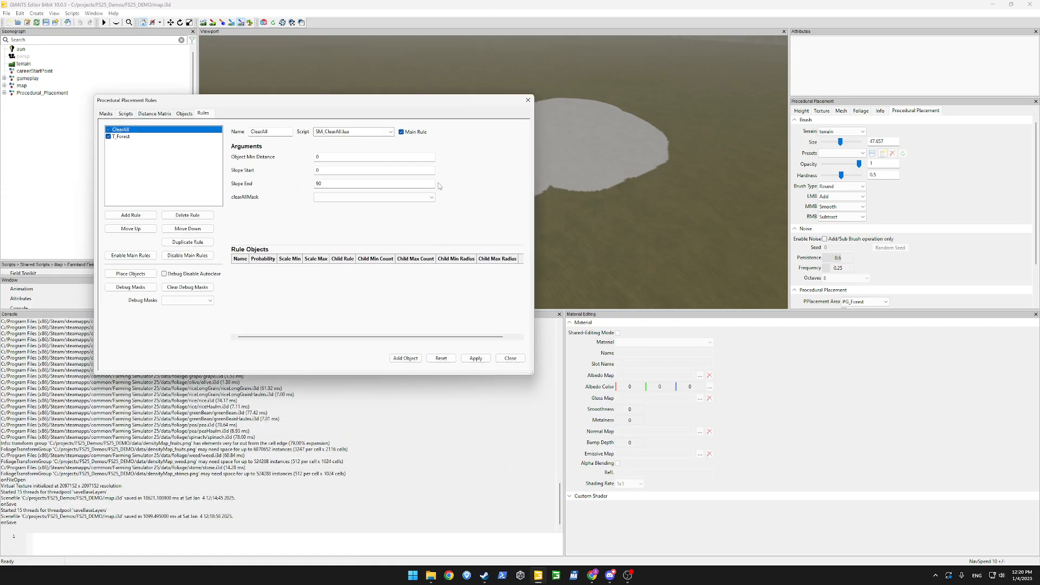
left_click(106, 114)
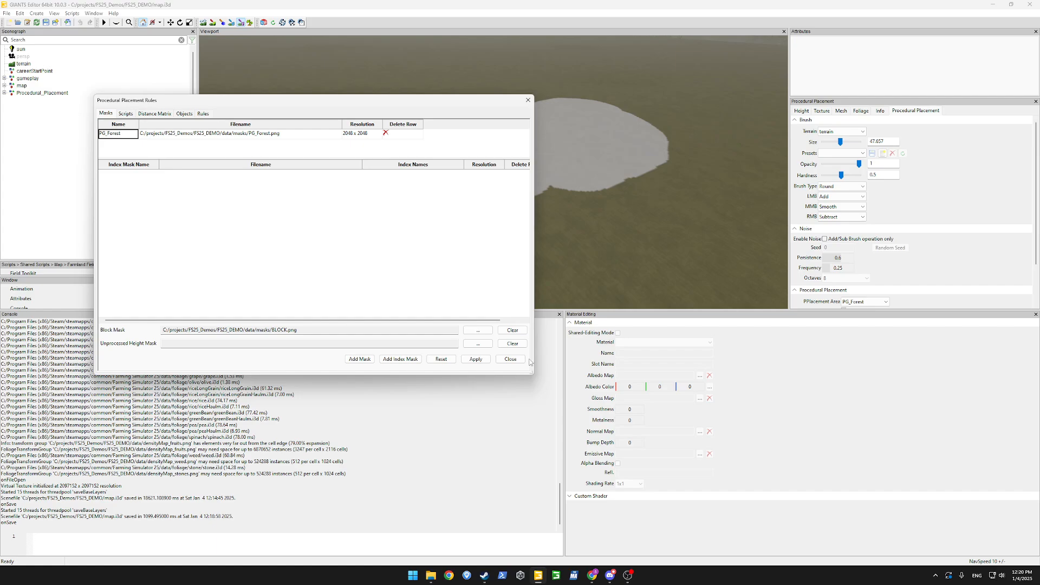
Change the PPConstMask.new value to 0, then discard the unapplied script change.
left_click(125, 114)
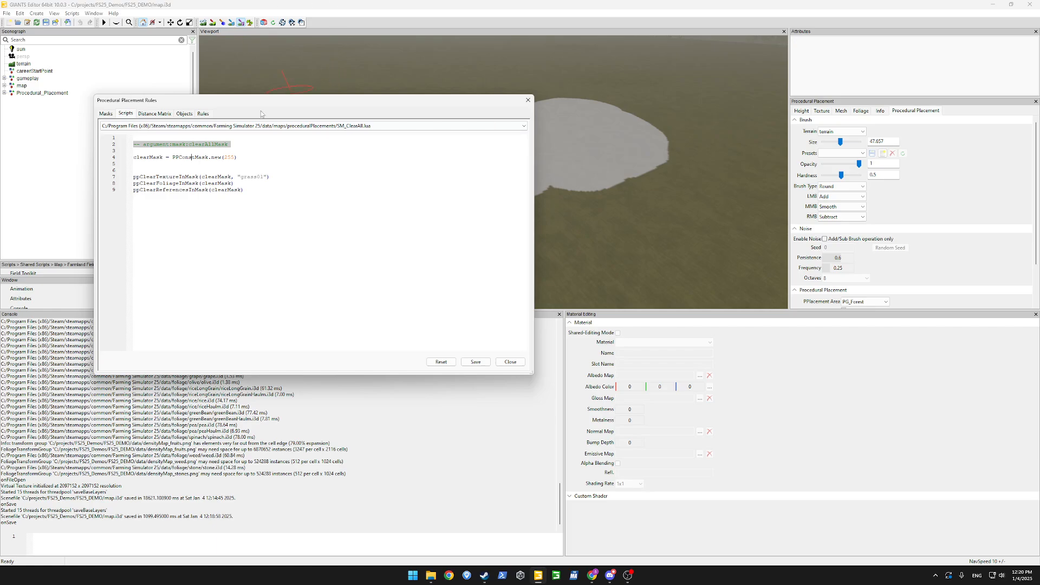
double_click(231, 157)
type("0")
left_click(106, 114)
left_click(364, 242)
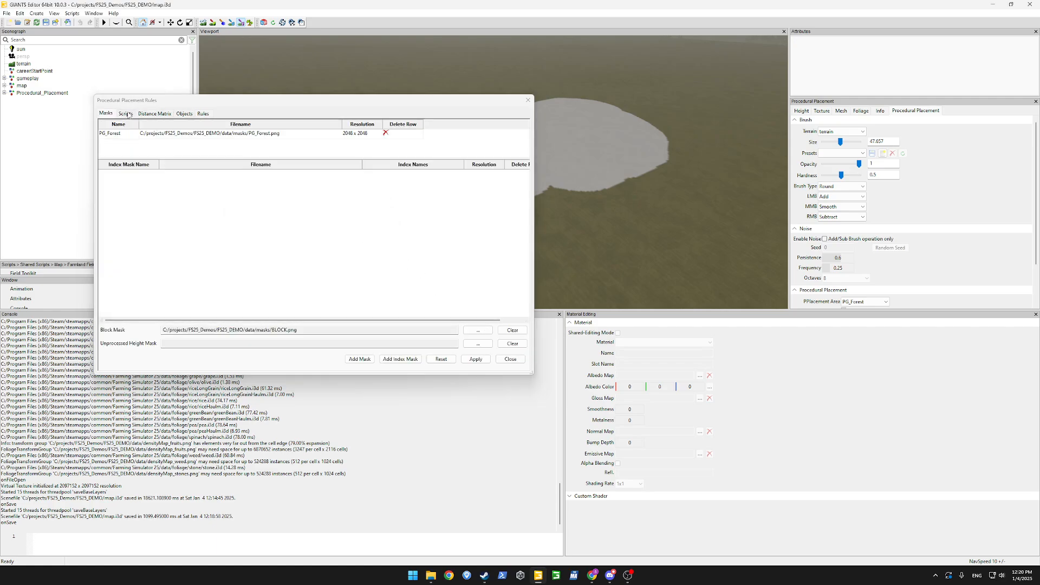
Enter 255 in SM_ClearAll.lua and remove the argument comment and blank lines.
left_click(126, 113)
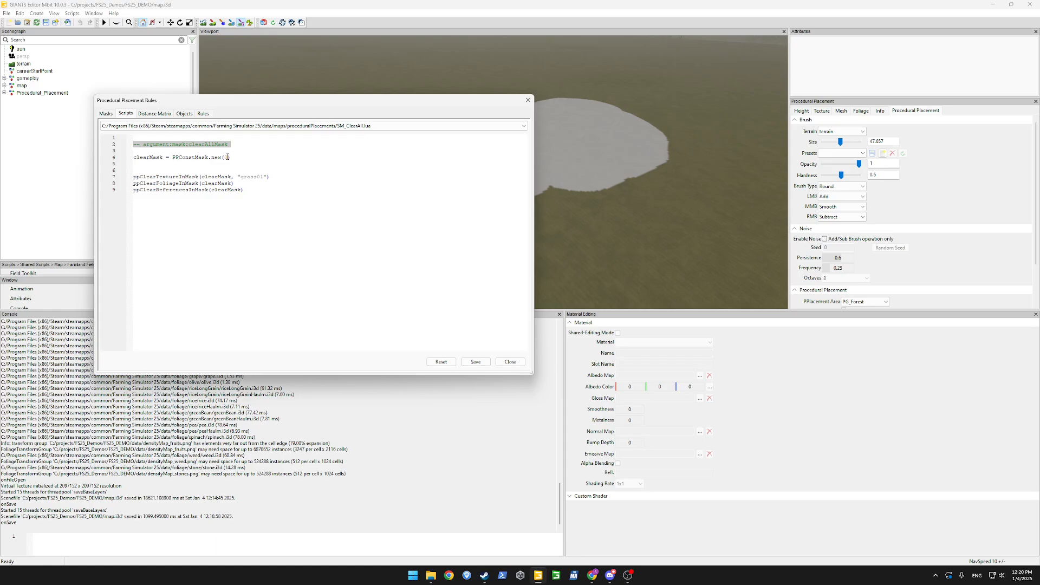
type("255")
key("Delete")
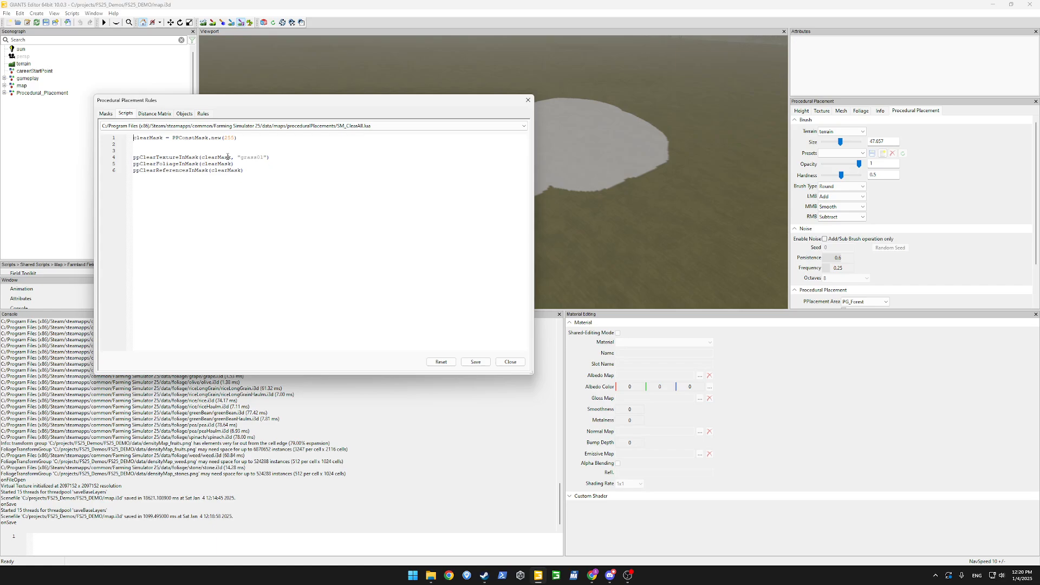
key("BackSpace")
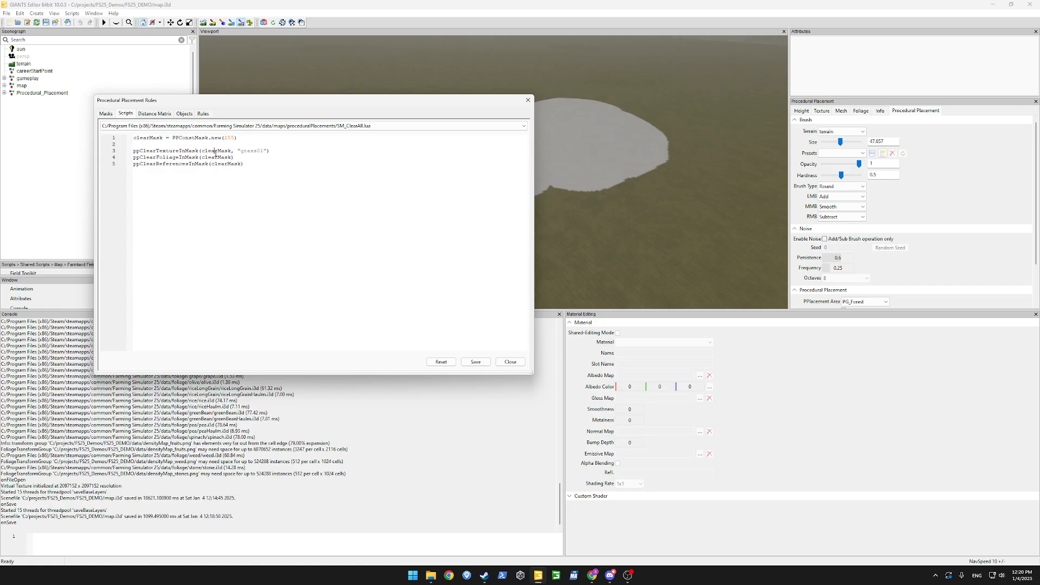
Review the clearMask lines and select procGenGroup under Procedural_Placement in the scenegraph.
double_click(216, 153)
double_click(252, 150)
double_click(208, 157)
double_click(215, 164)
left_click(4, 93)
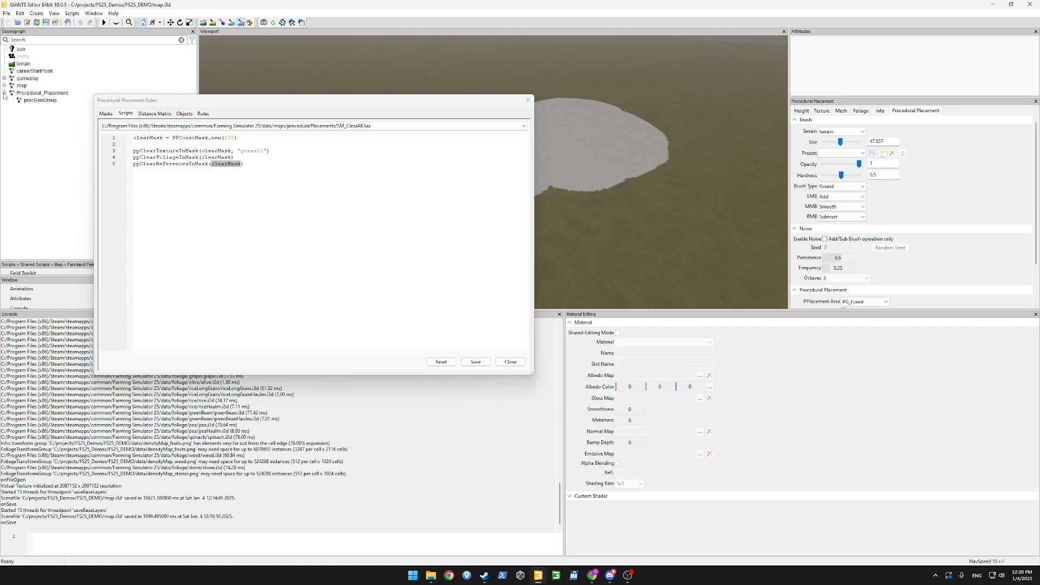
left_click(33, 101)
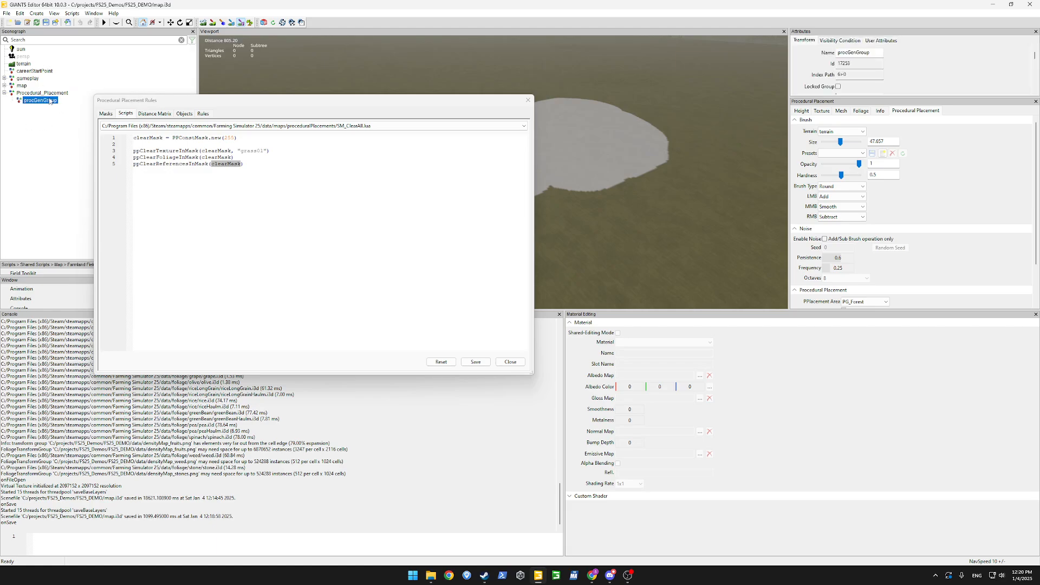
left_click(298, 153)
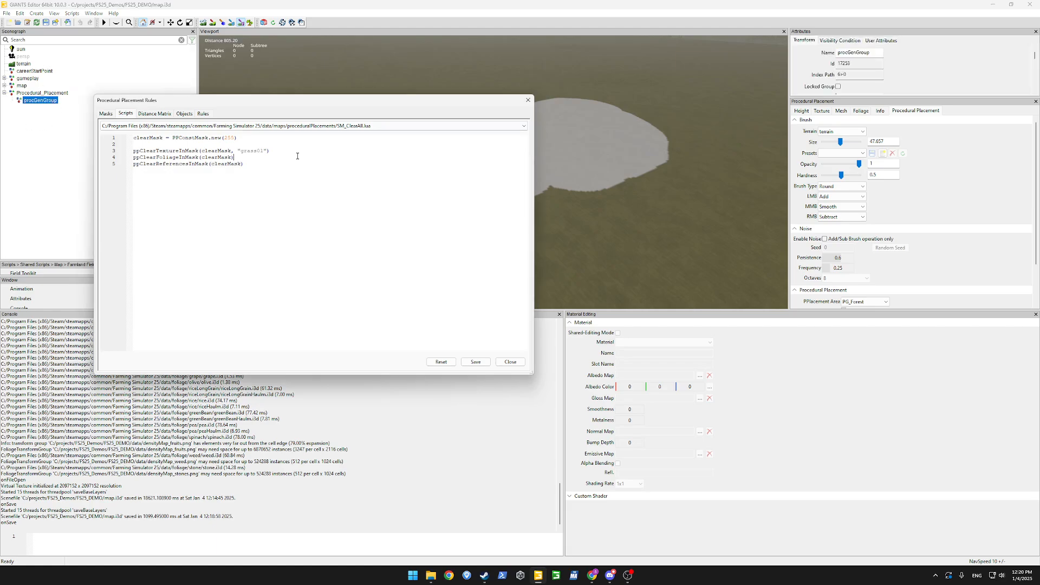
Answer the save prompt and show the T_Forest rule's scatterInMask.lua settings with mask PG_Forest.
left_click(203, 114)
left_click(330, 239)
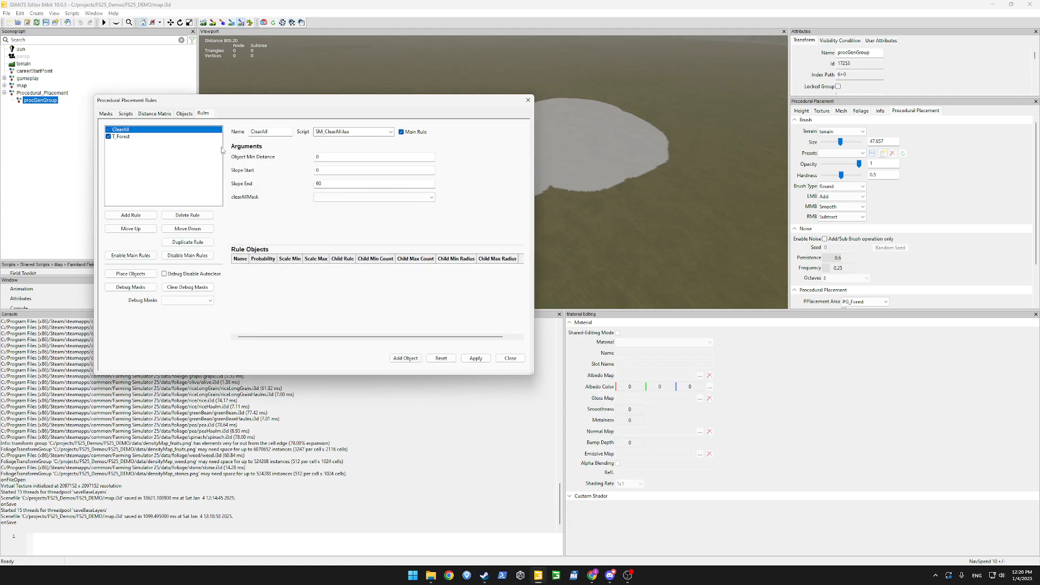
left_click(126, 114)
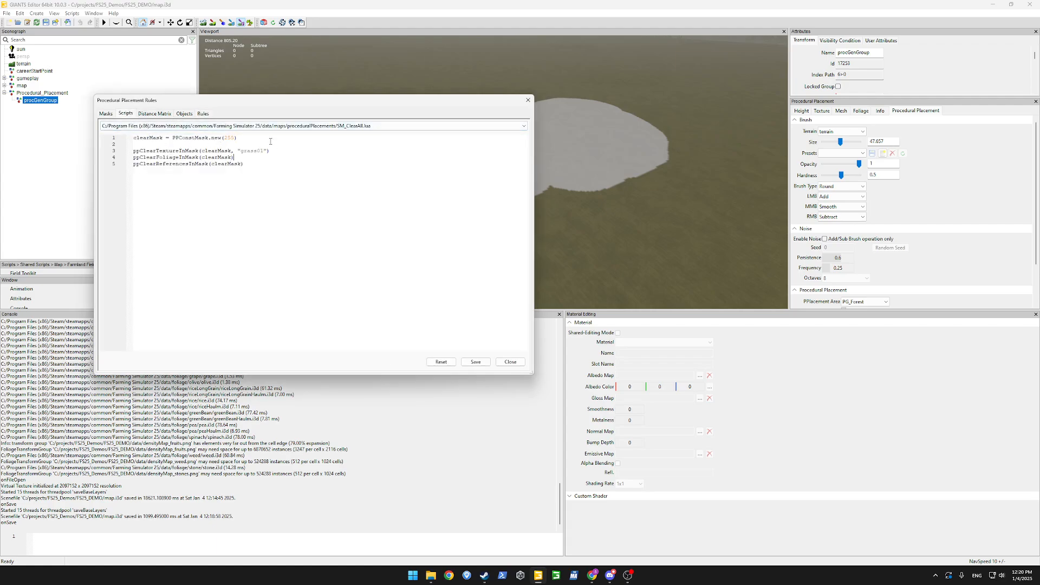
left_click(200, 116)
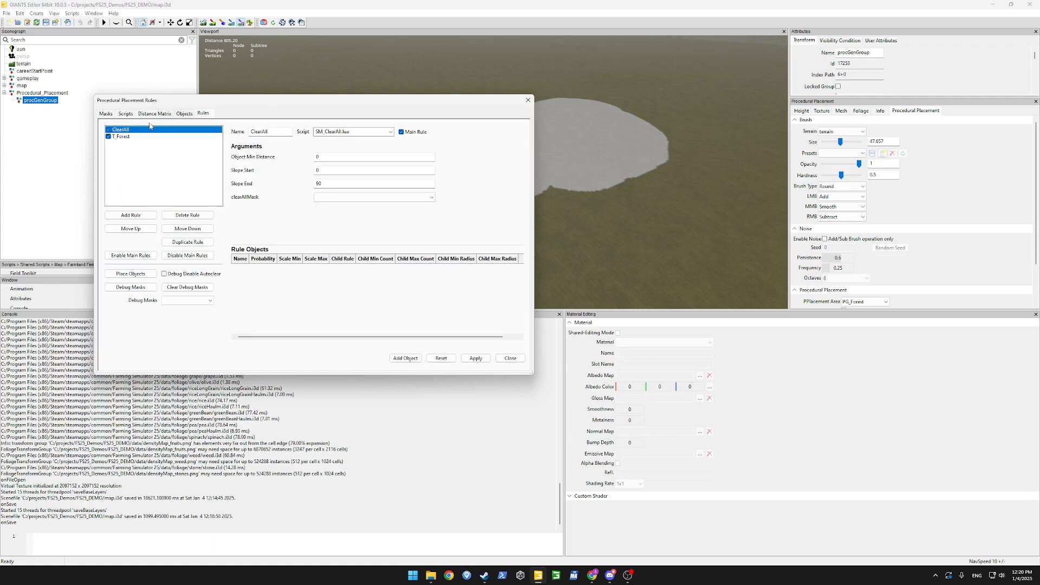
left_click(125, 137)
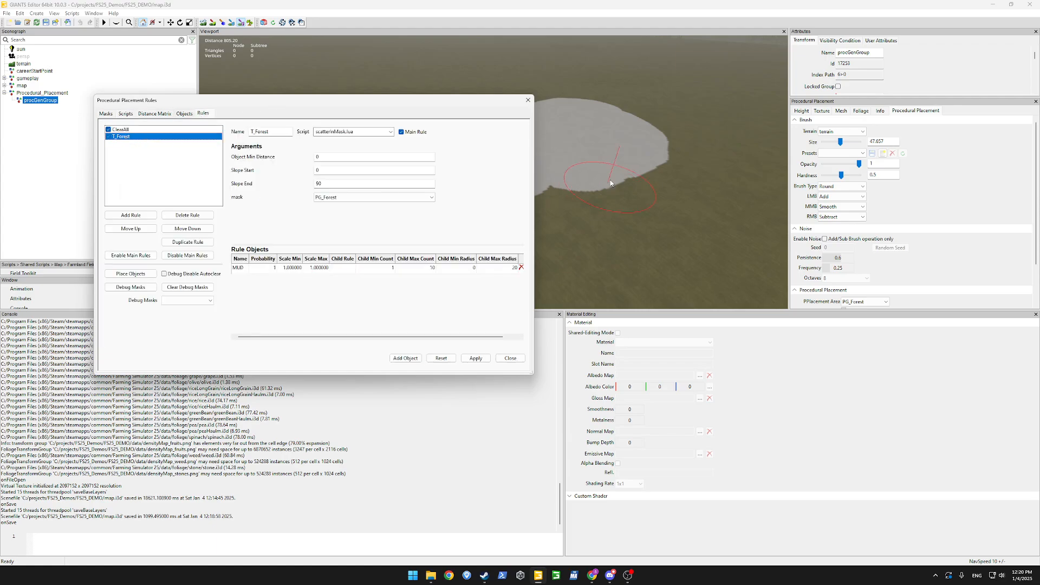
Load SM_BorderGenerator.lua and copy its road mask-saving lines 8–14.
left_click(126, 114)
left_click(379, 126)
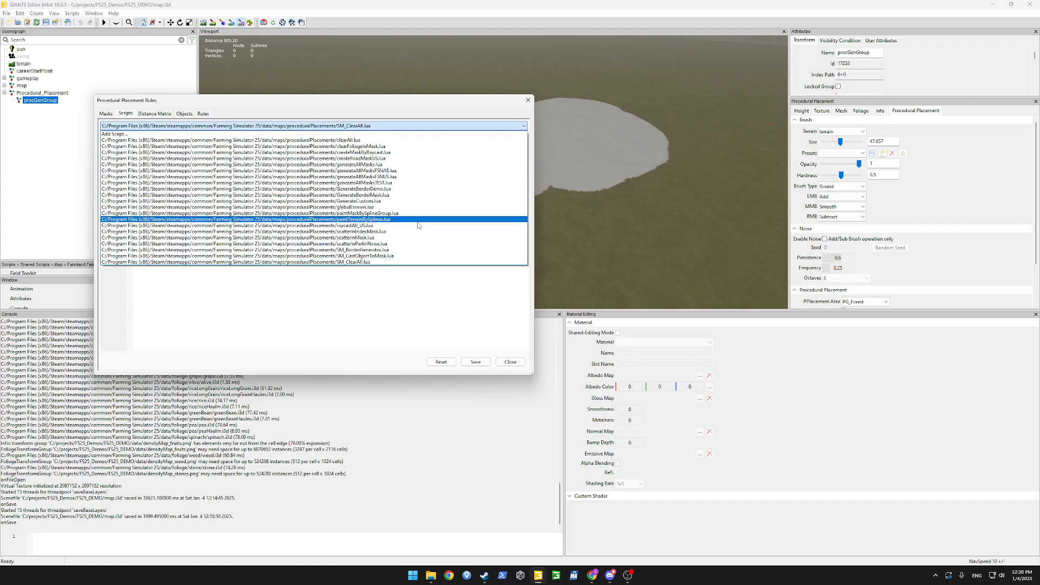
left_click(355, 250)
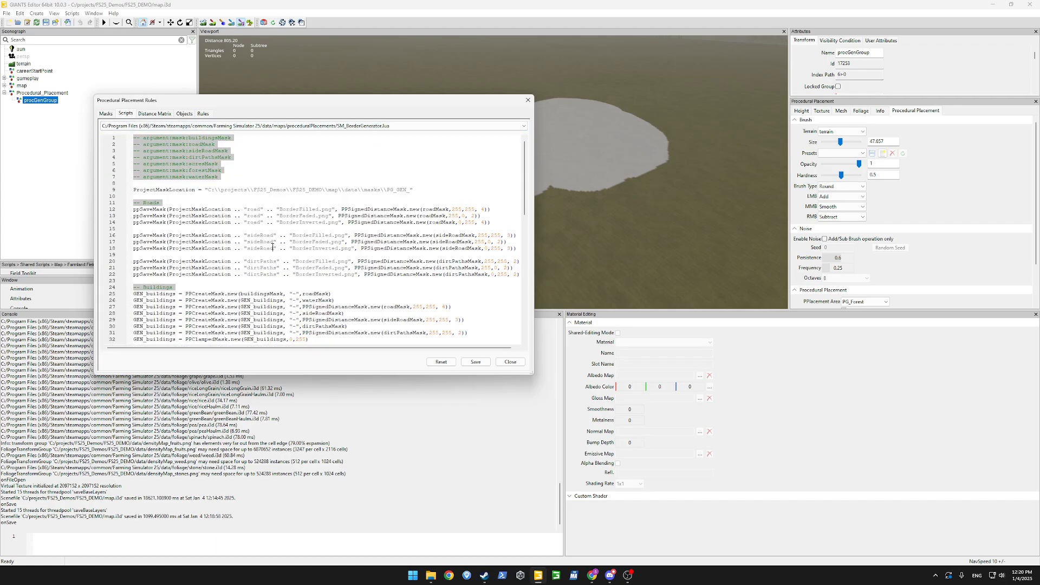
left_click_drag(184, 230, 96, 183)
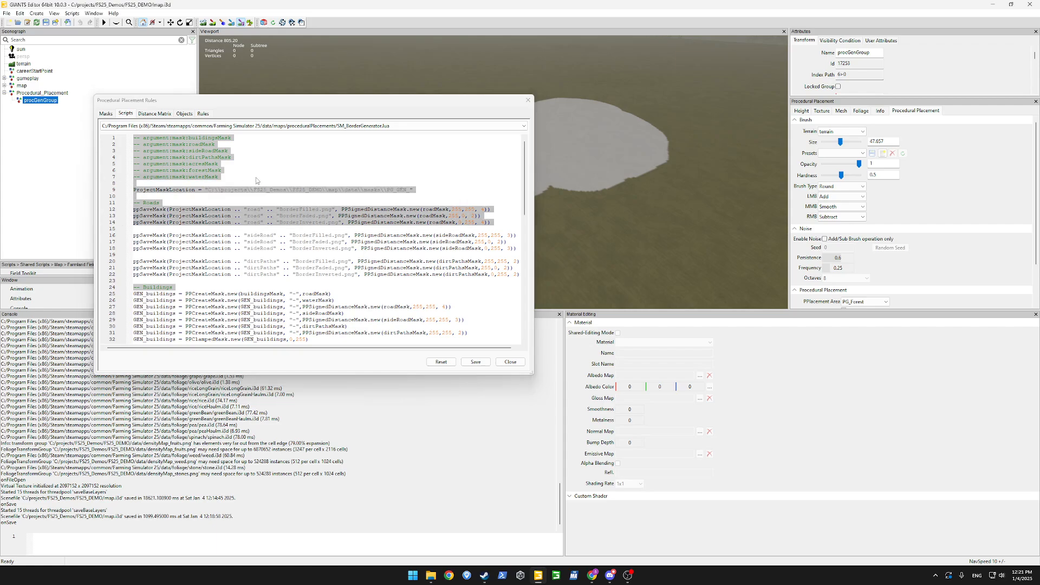
left_click(250, 209)
left_click_drag(234, 228, 225, 183)
key("ctrl+c")
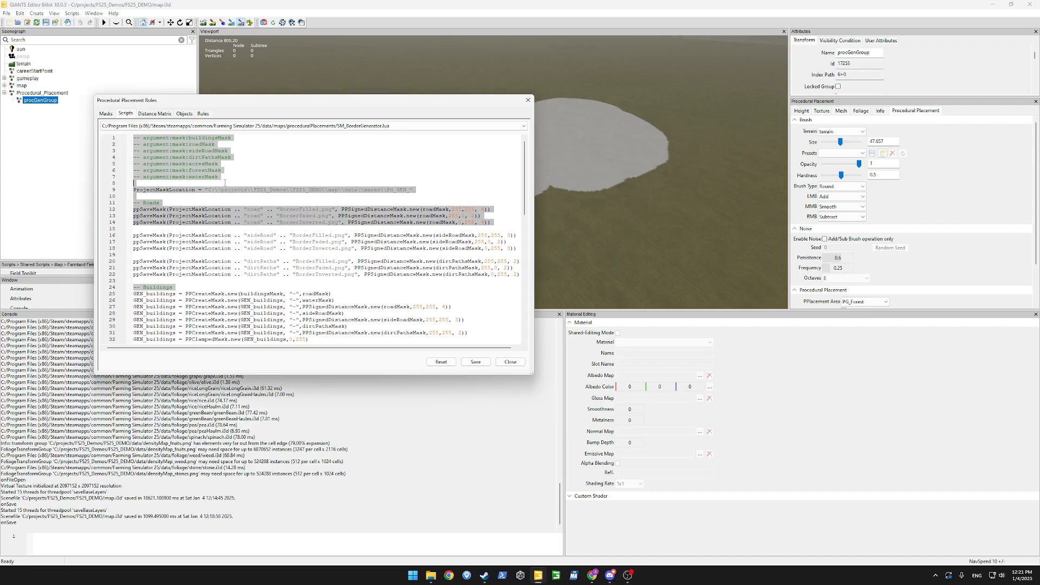
Choose Add Script... from the script list to begin a new script.
left_click(338, 130)
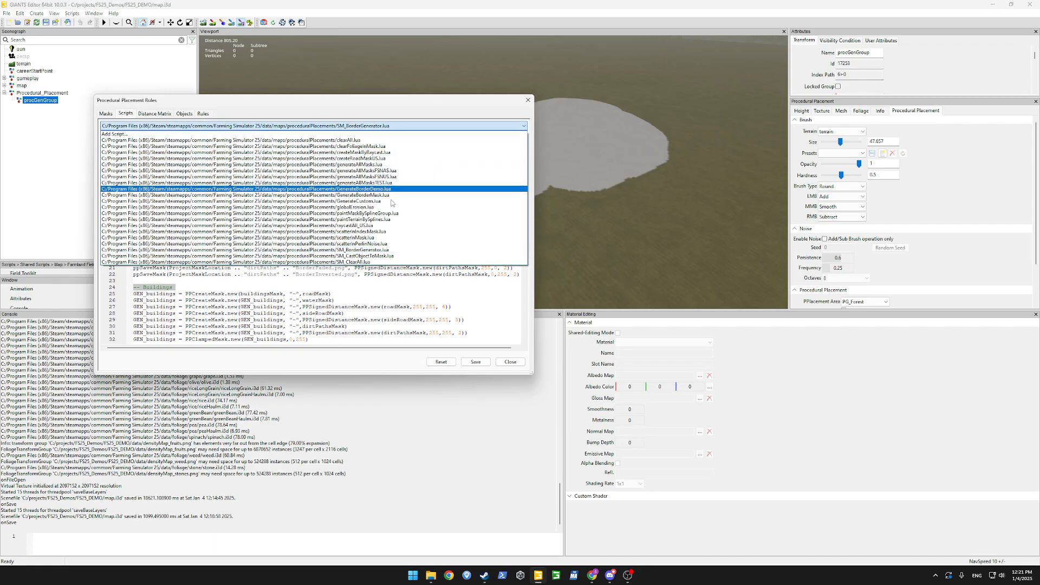
left_click(360, 304)
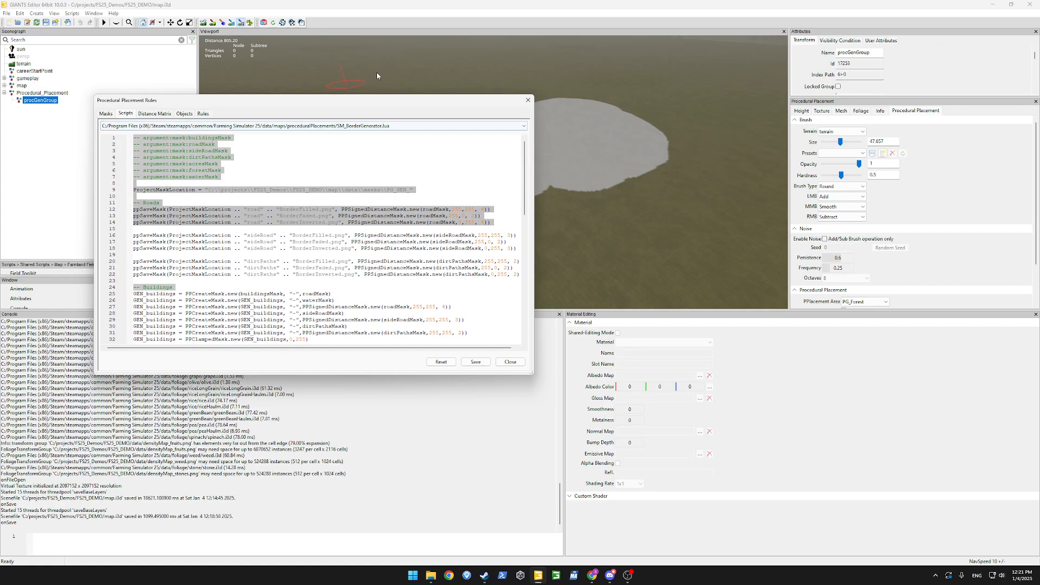
left_click(295, 133)
left_click(344, 134)
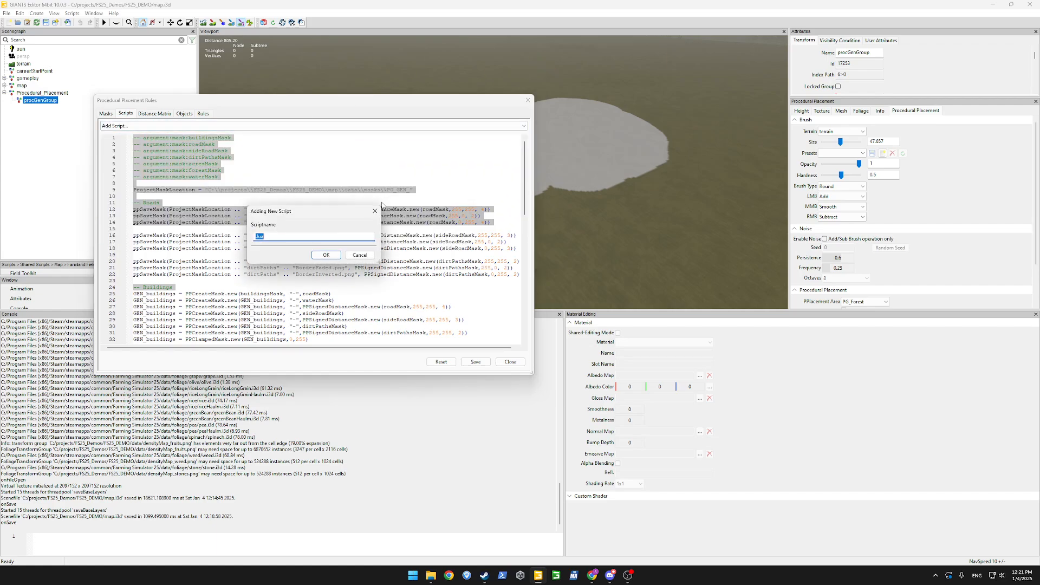
Create SM_experimentDemo with the pasted code and a '-- argument:mask:forestMask' comment.
type("SM_experimentDemo")
key("Return")
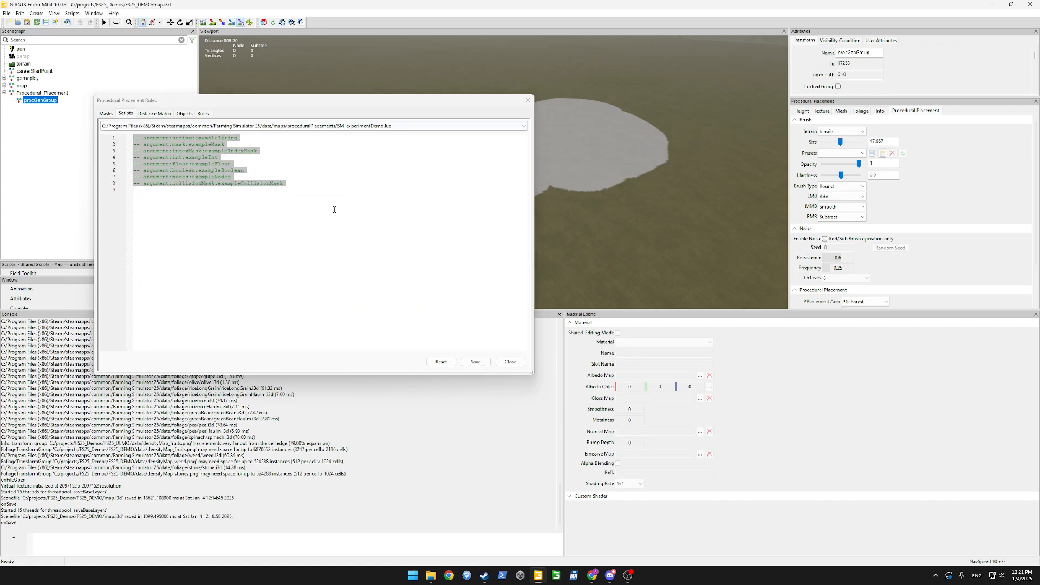
key("ctrl+v")
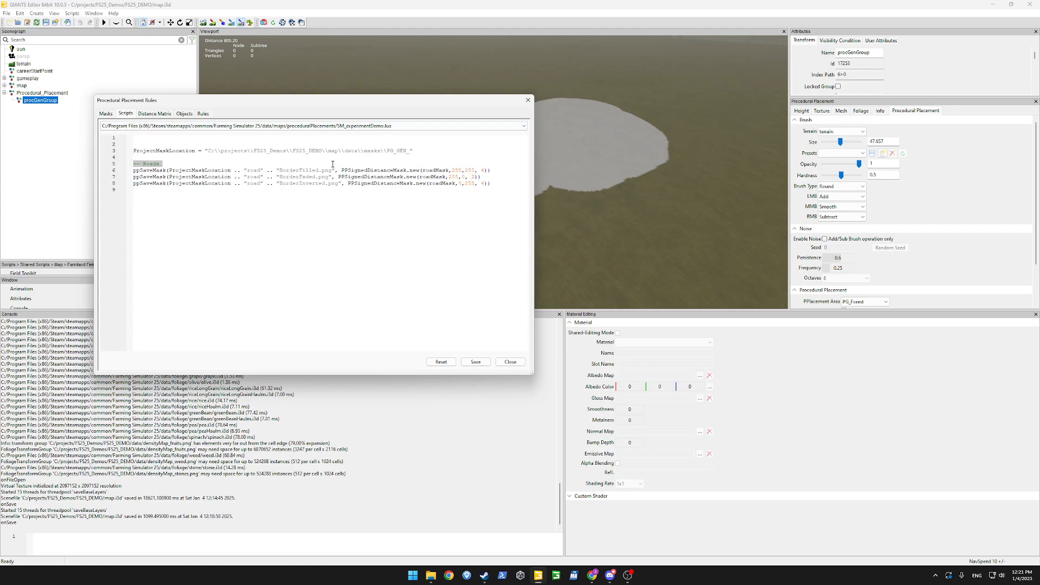
type("-- args")
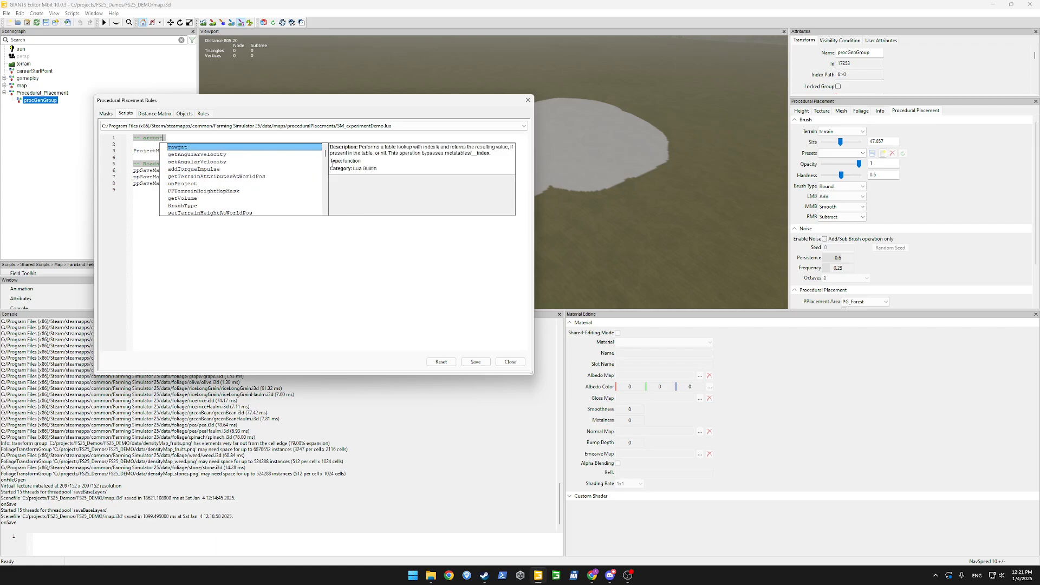
type("ment")
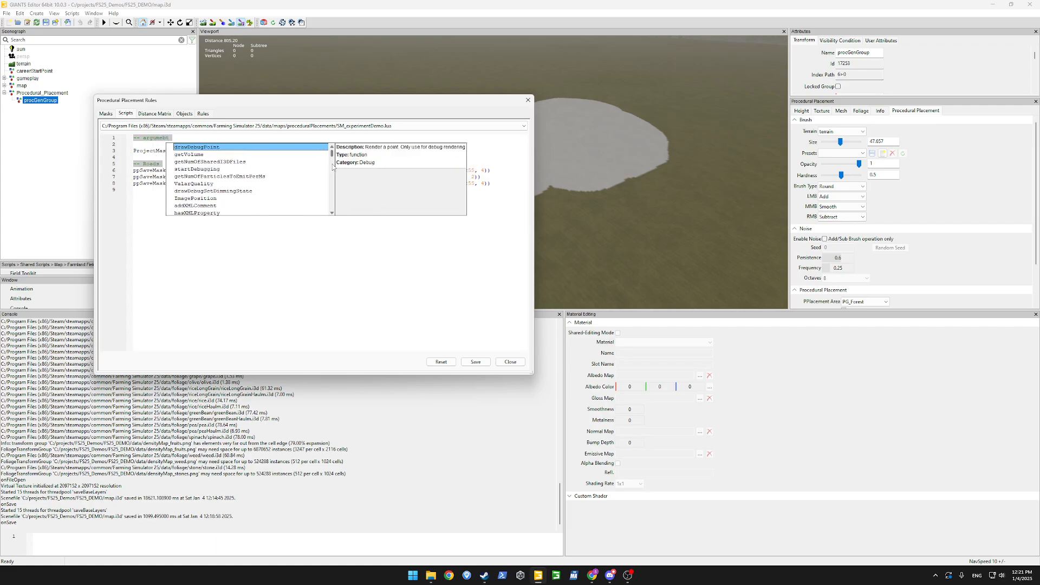
key("BackSpace")
key("BackSpace")
type("nt:")
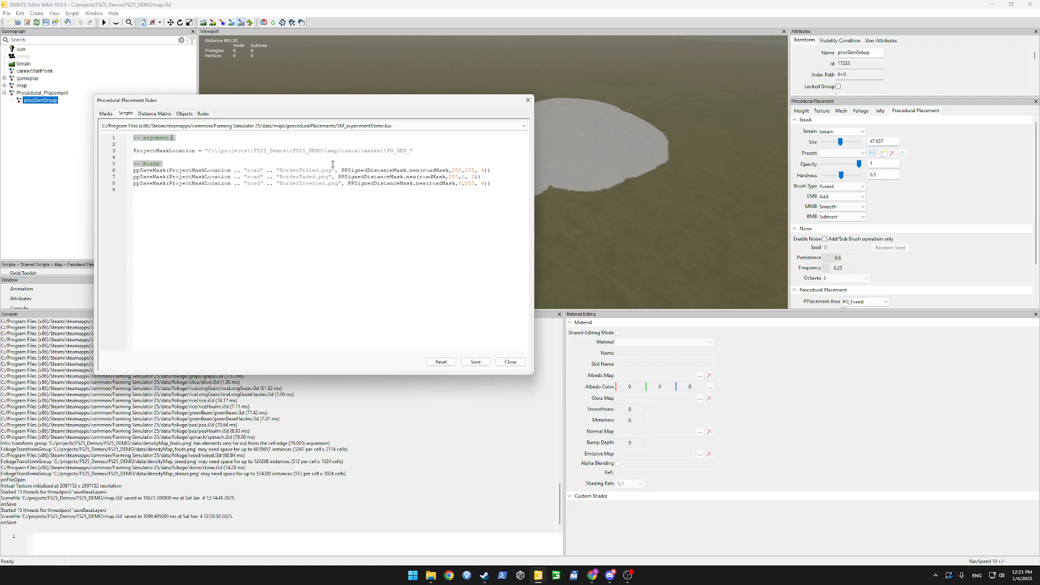
type("mask:forestMask")
key("Left")
Delete the two extra ppSaveMask lines from the script.
double_click(361, 172)
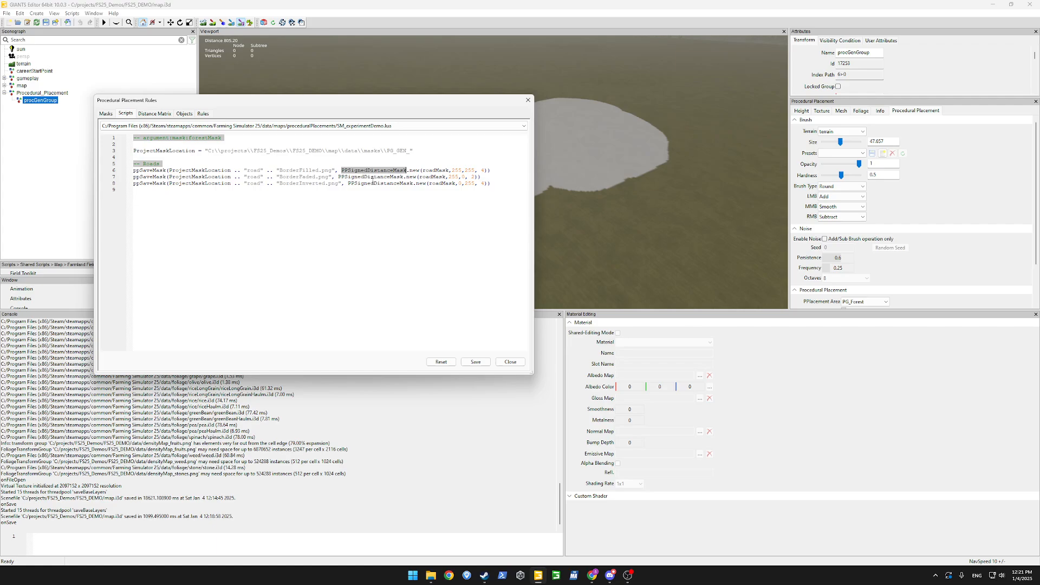
left_click(472, 184)
key("End")
key("shift+Up")
key("shift+Up")
key("BackSpace")
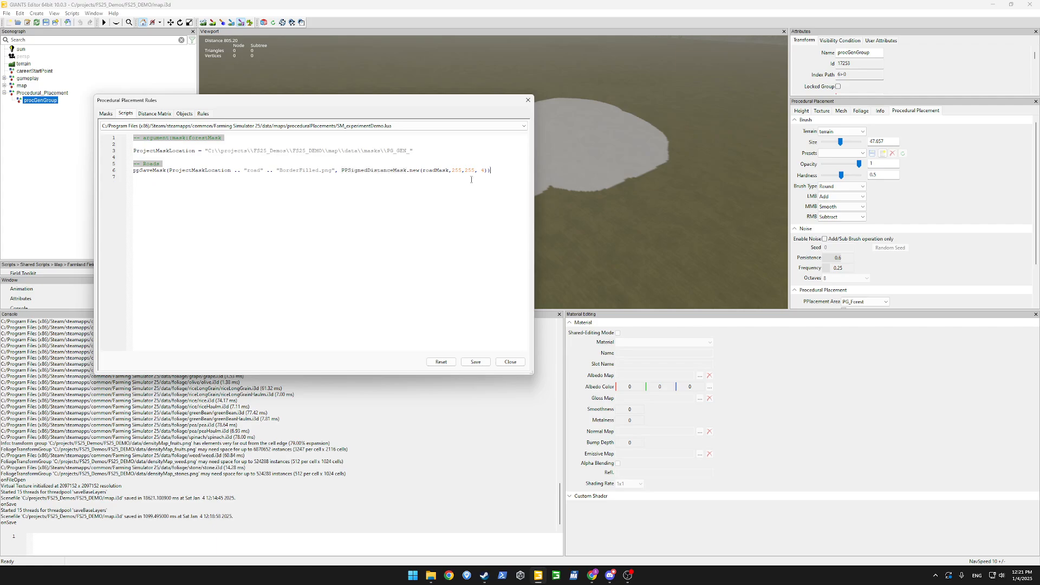
Change roadMask to forestMask in the BorderFilled PPSignedDistanceMask save line.
double_click(146, 172)
left_click(212, 241)
left_click_drag(169, 171, 332, 171)
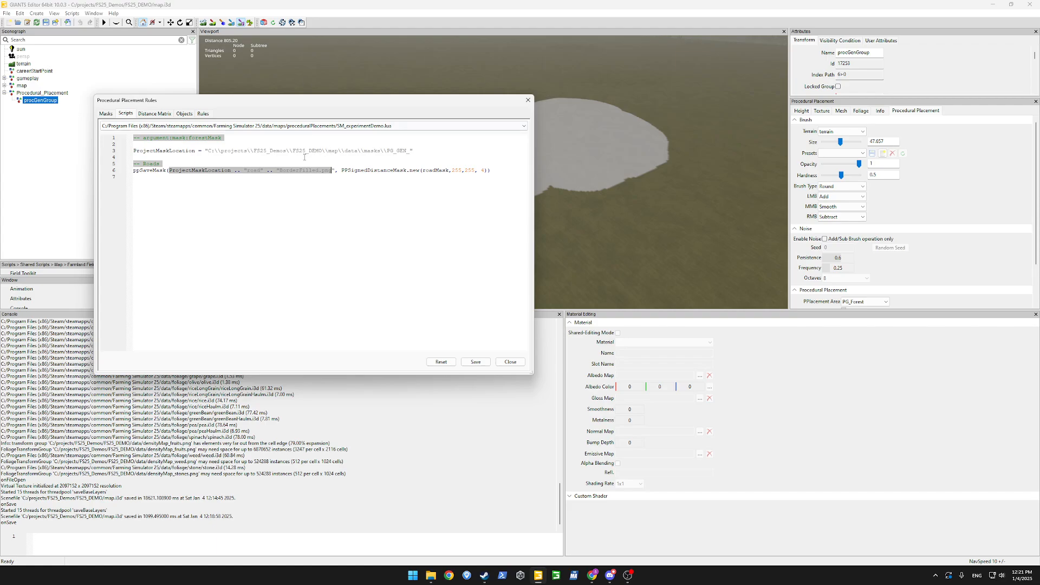
left_click(253, 172)
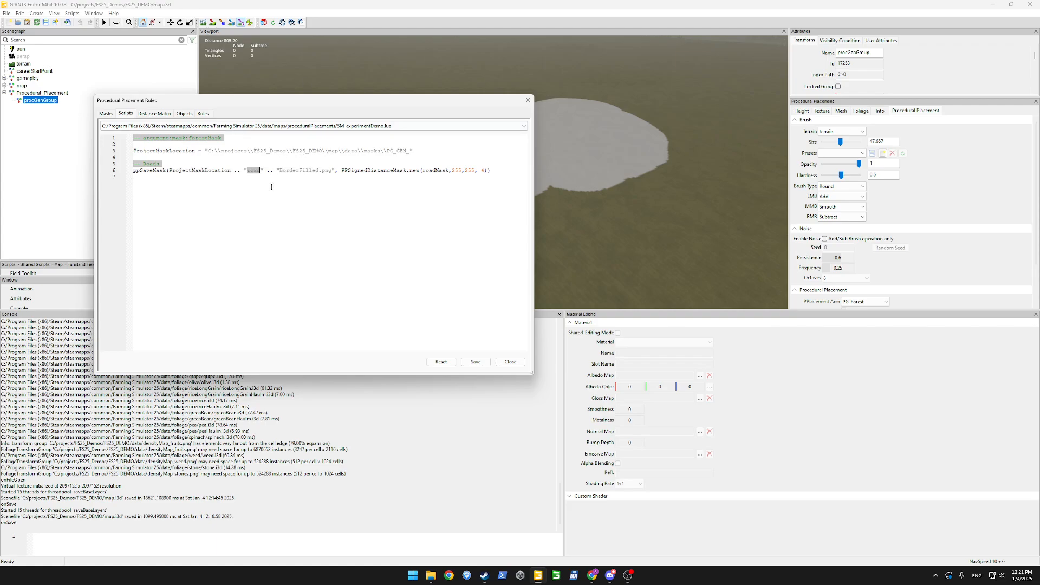
double_click(298, 171)
double_click(374, 171)
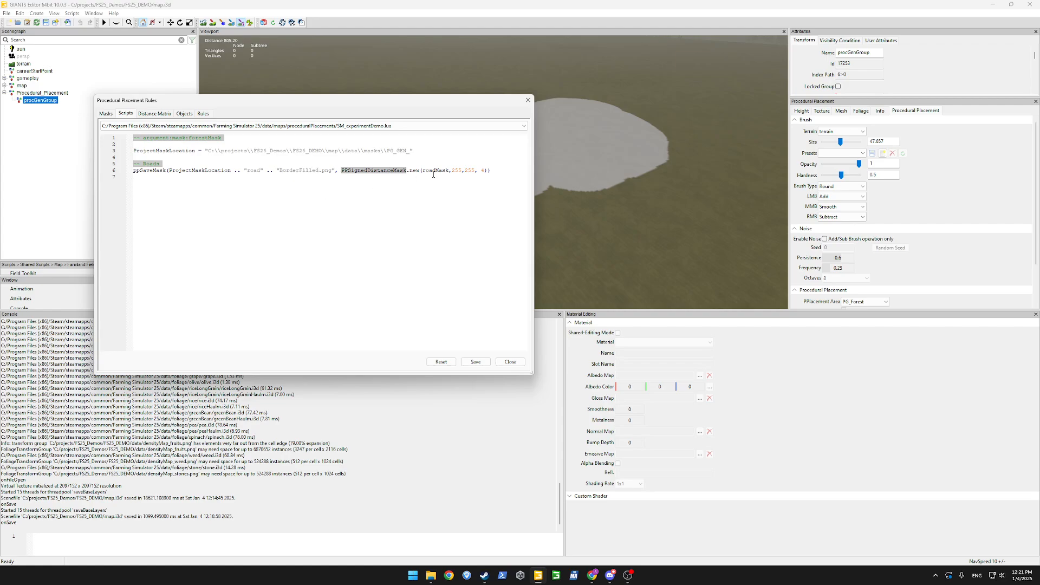
double_click(436, 170)
type("forestMask")
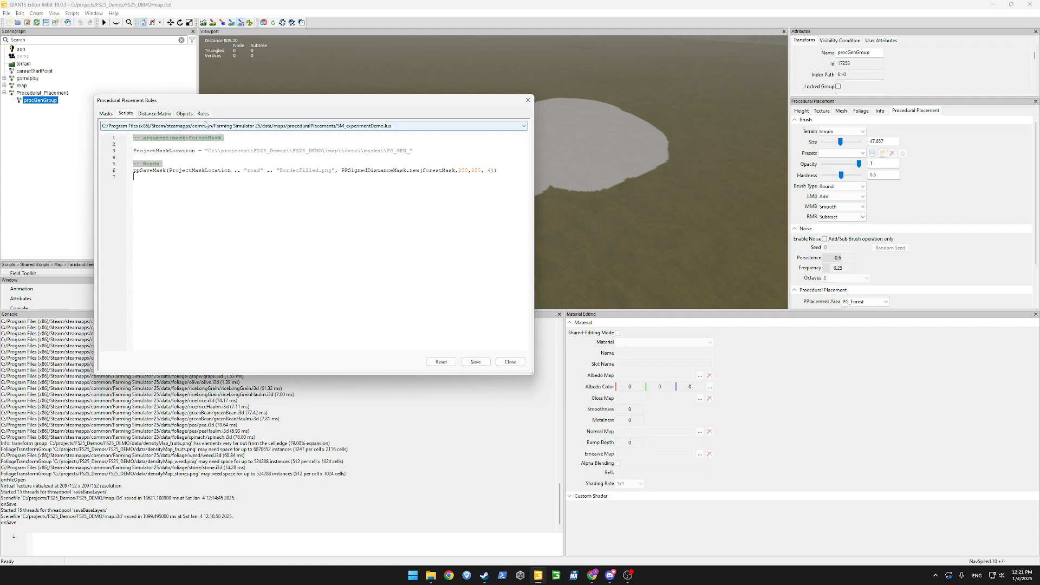
Add a CreateBorders rule using SM_experimentDemo.lua with forestMask set to PG_Forest.
left_click(203, 114)
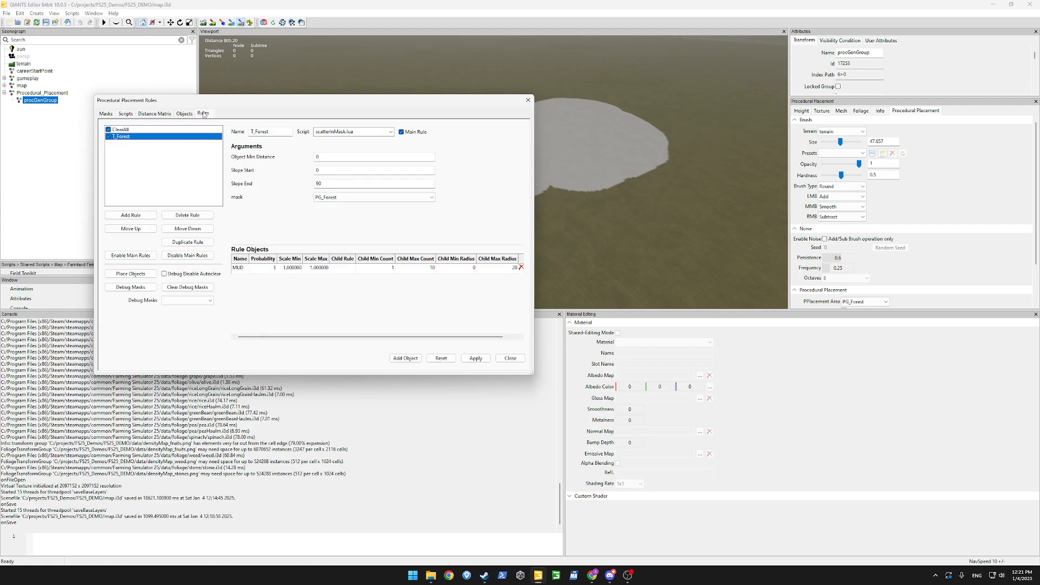
left_click(142, 215)
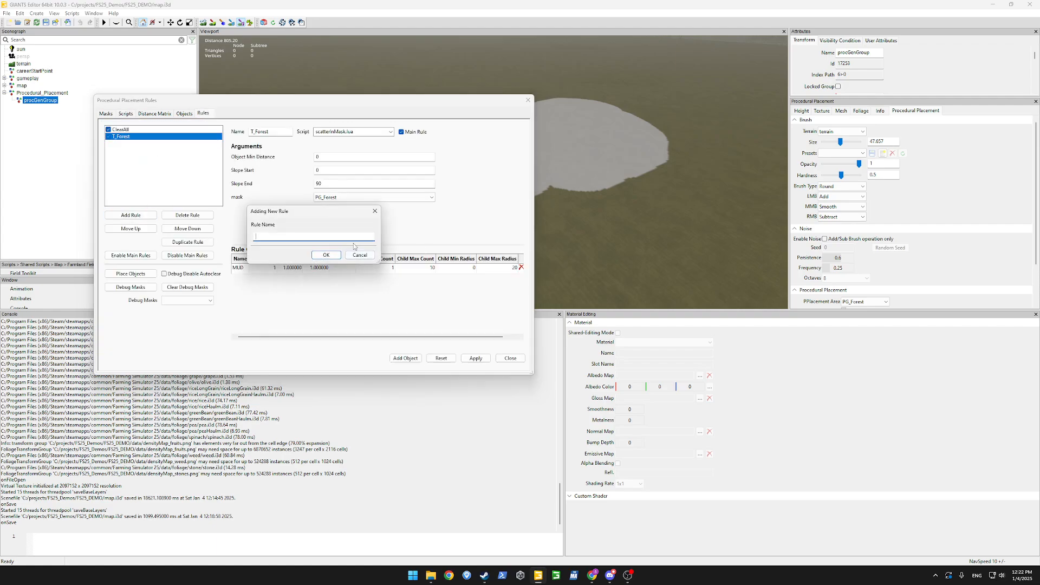
type("CreateBorders")
key("Return")
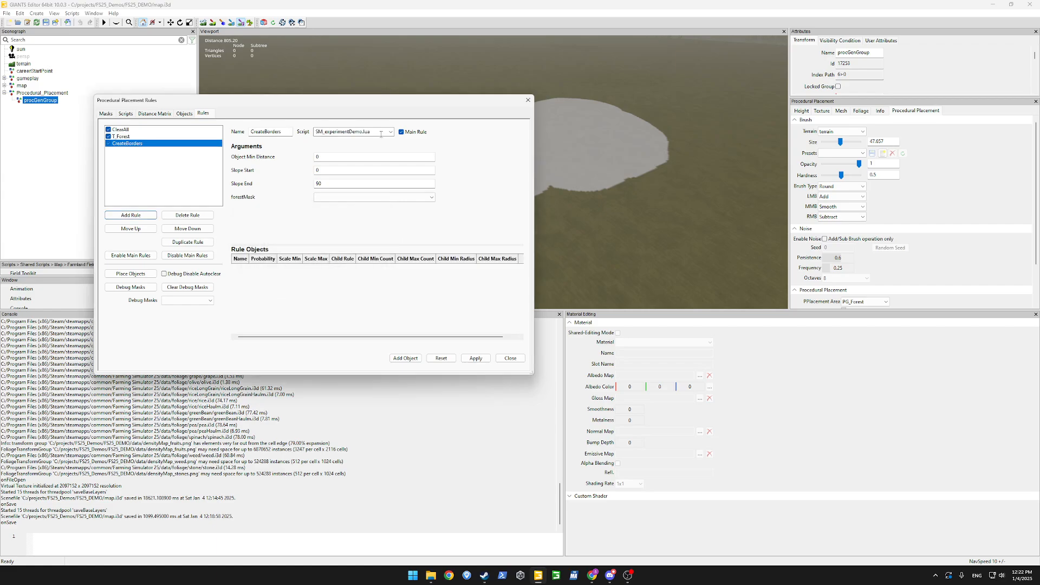
left_click(390, 131)
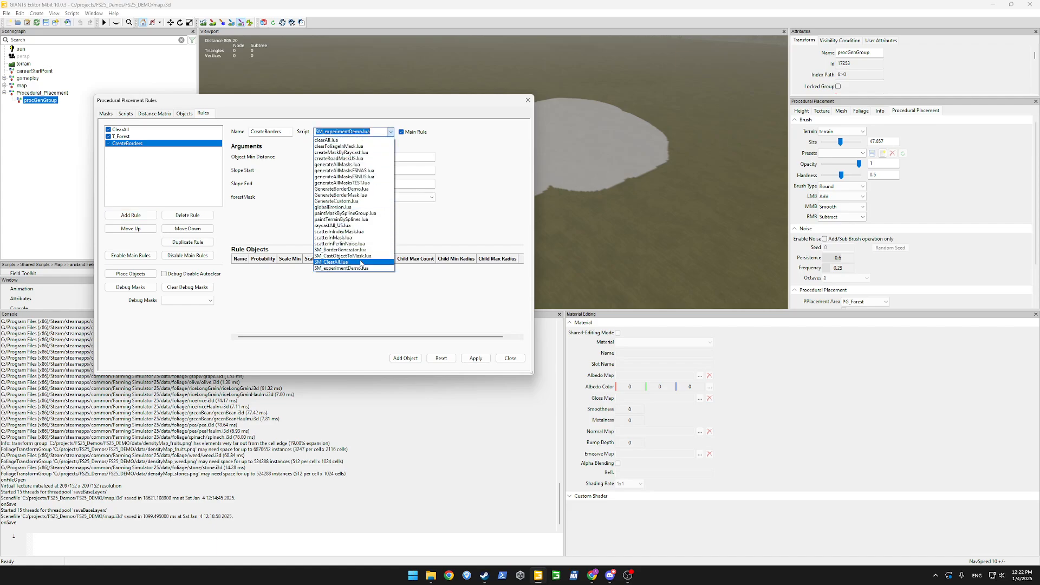
left_click(354, 266)
left_click(370, 198)
left_click(355, 208)
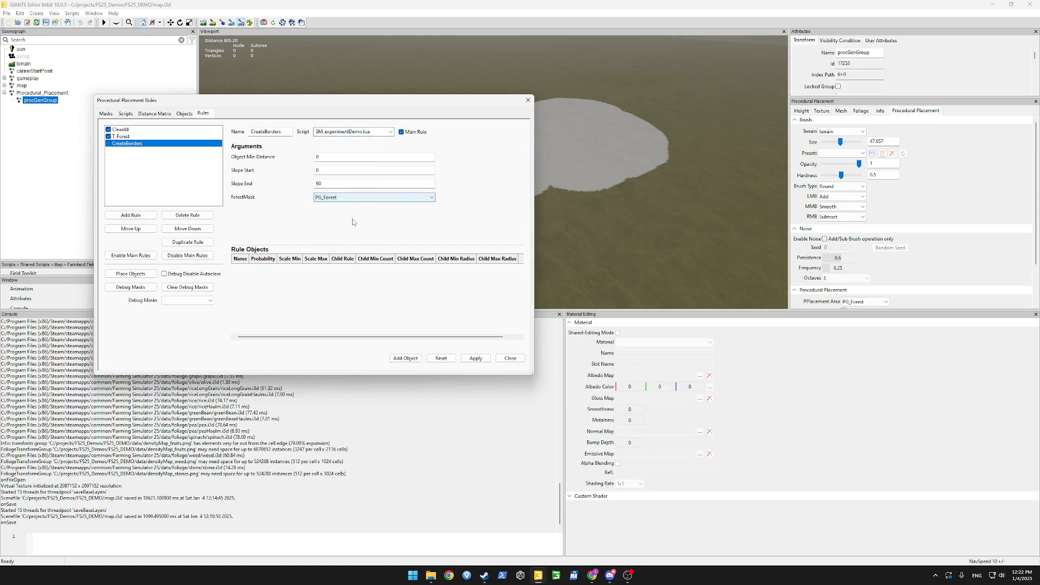
left_click(475, 359)
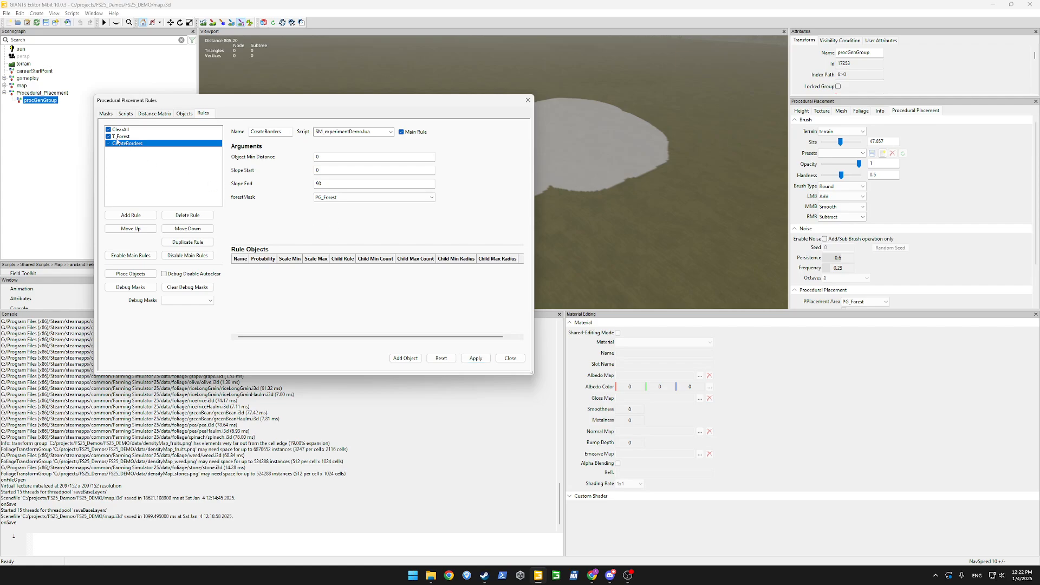
Disable ClearAll as a main rule and run Place Objects.
left_click(418, 133)
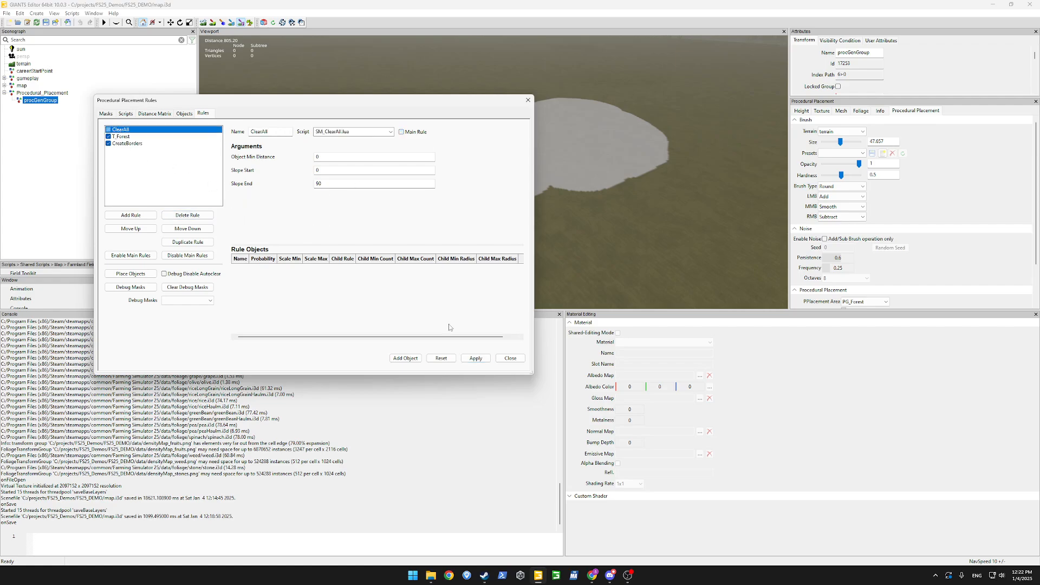
left_click(127, 143)
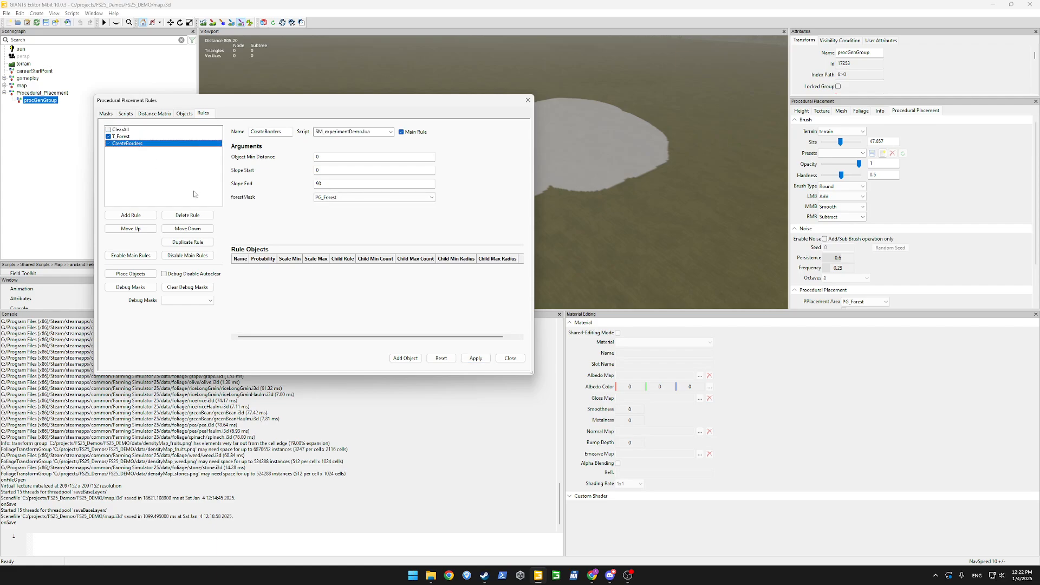
left_click(139, 275)
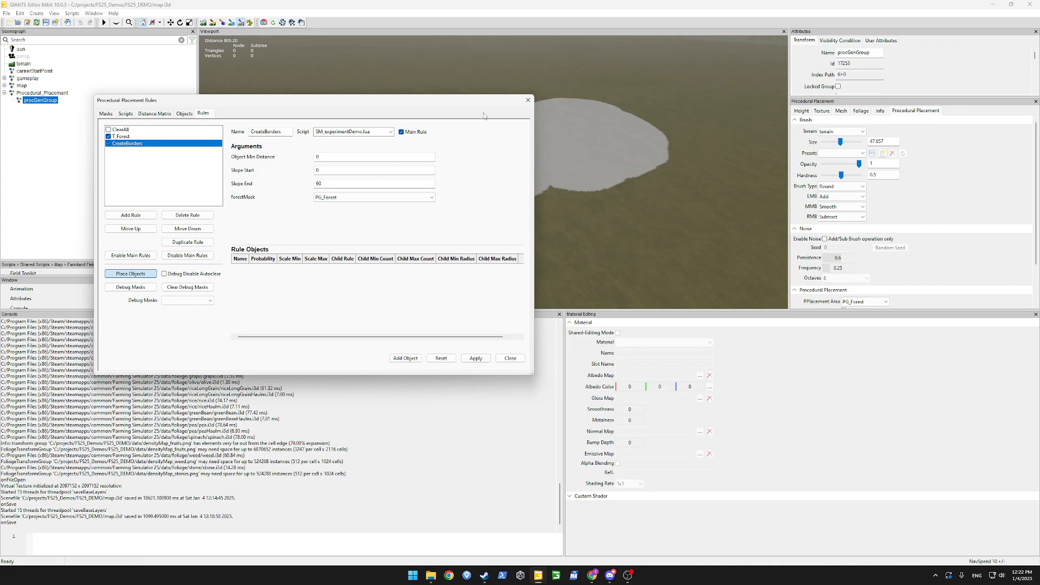
Open the data\masks folder in the FS25_DEMO Explorer window.
mouse_move(431, 576)
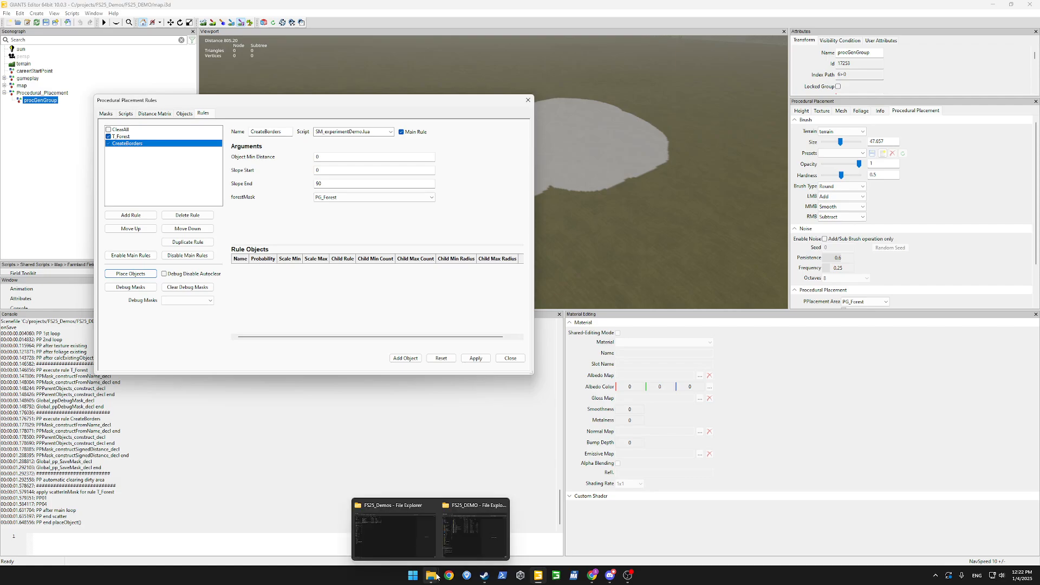
left_click(466, 534)
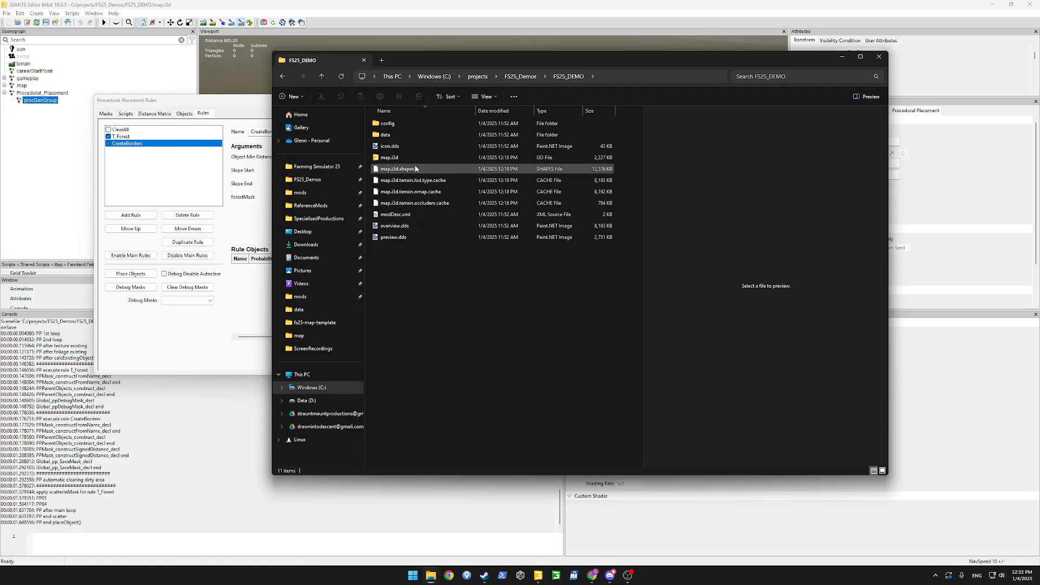
double_click(398, 134)
double_click(395, 129)
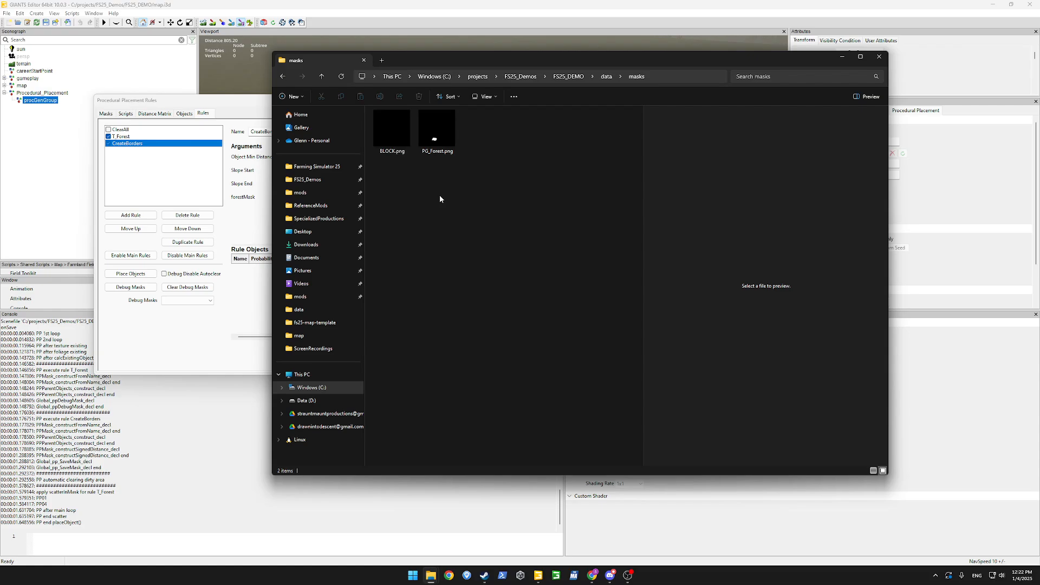
Review the console's mask lines and the FS25_DEMO mask path in the CreateBorders script.
left_click(241, 171)
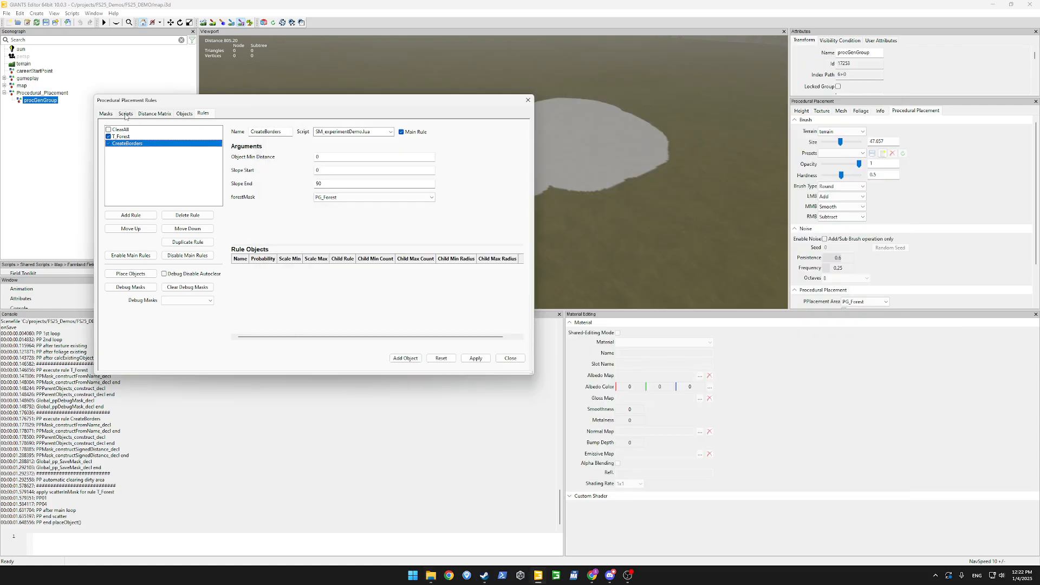
left_click(142, 426)
left_click_drag(142, 425, 142, 480)
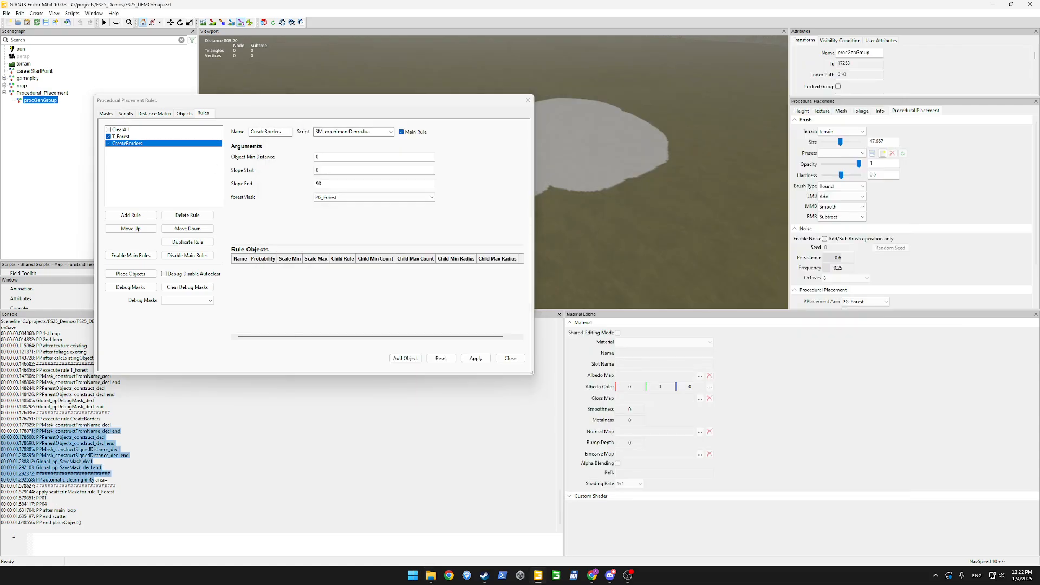
left_click(142, 456)
left_click(313, 284)
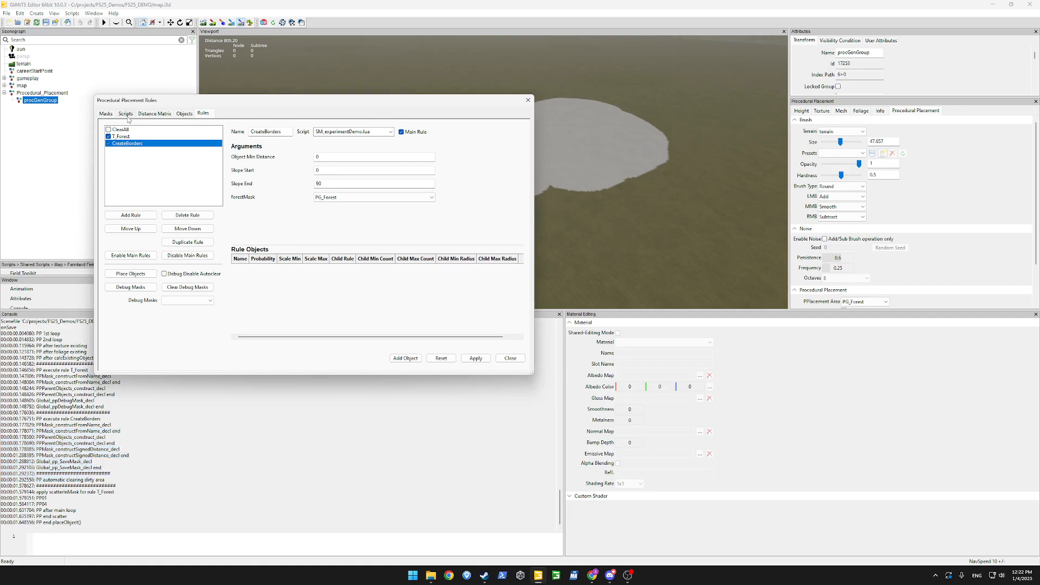
left_click(125, 114)
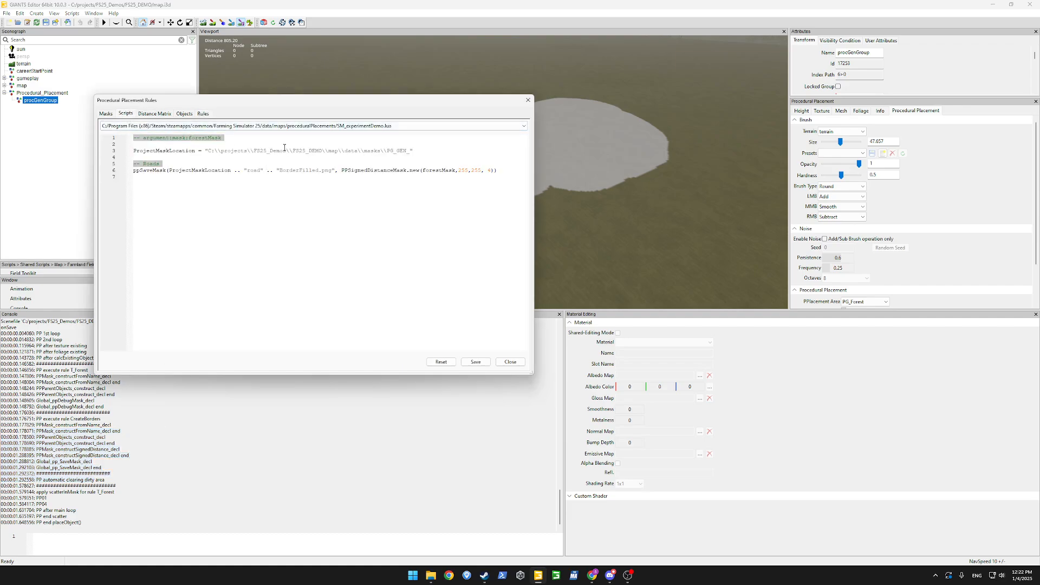
double_click(307, 151)
left_click(235, 161)
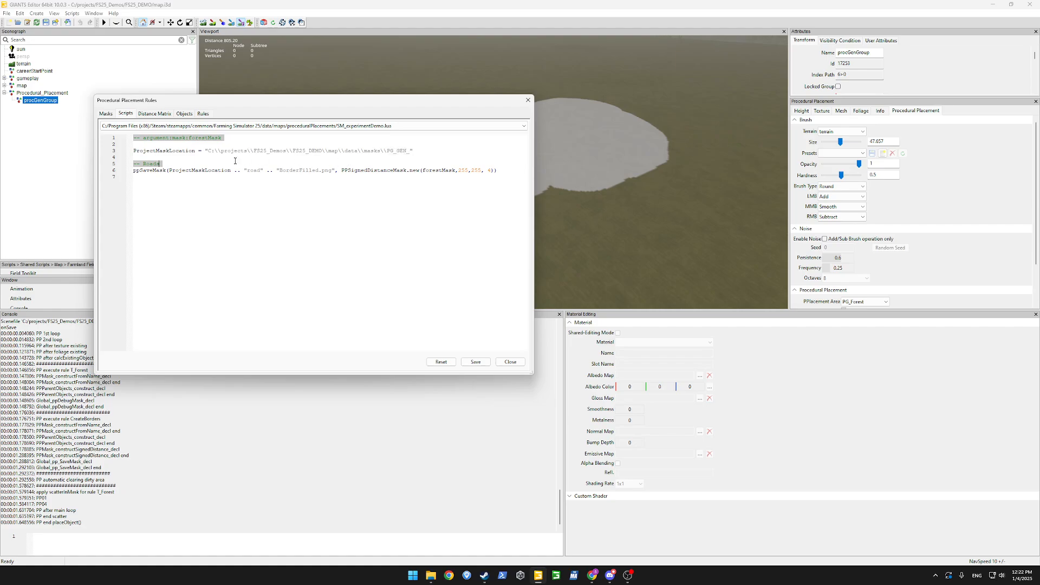
left_click(212, 139)
Compare the Explorer masks folder with the script's masks path.
mouse_move(430, 575)
left_click(465, 535)
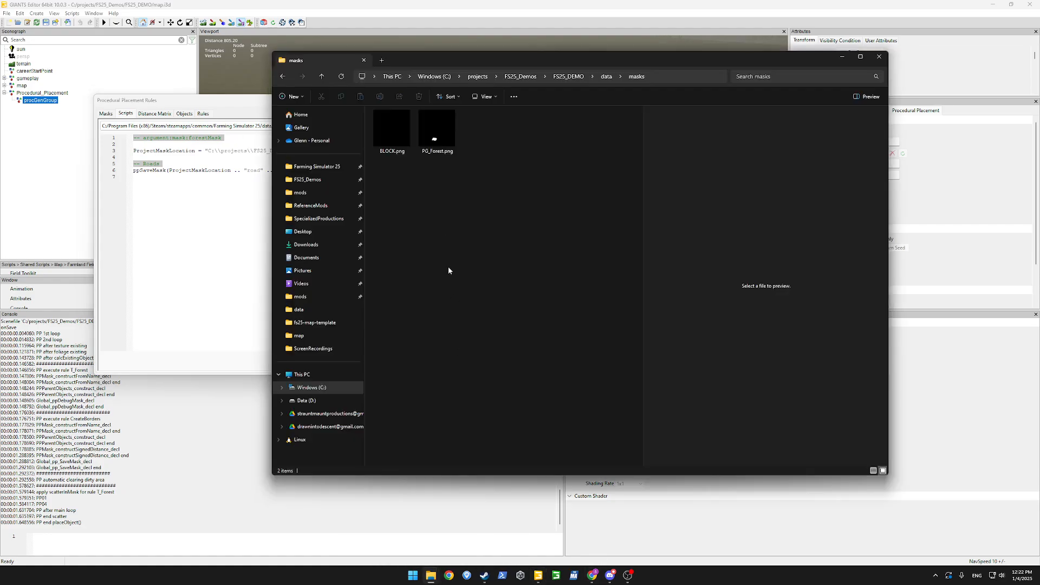
left_click(261, 212)
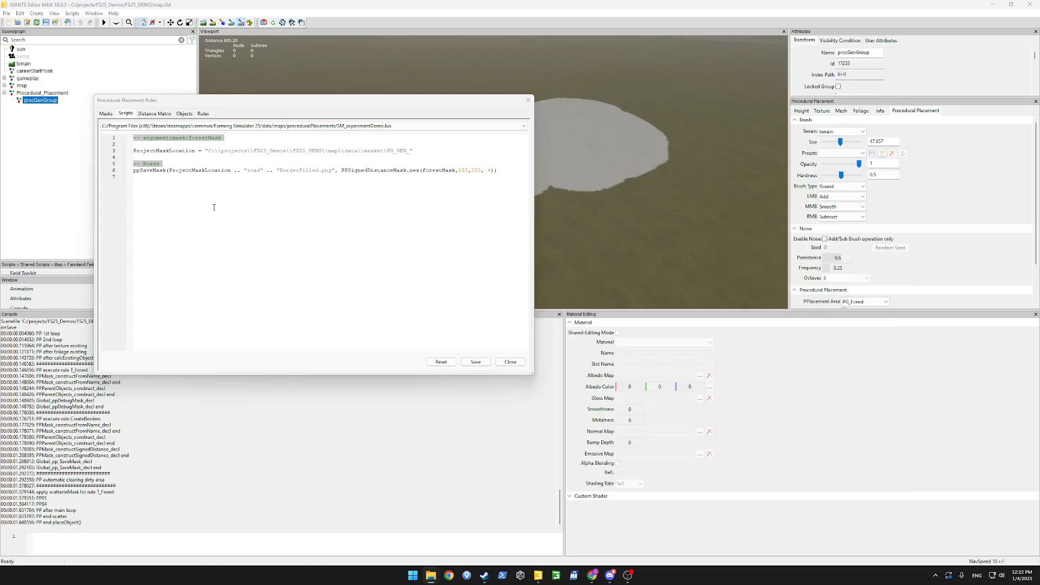
double_click(371, 150)
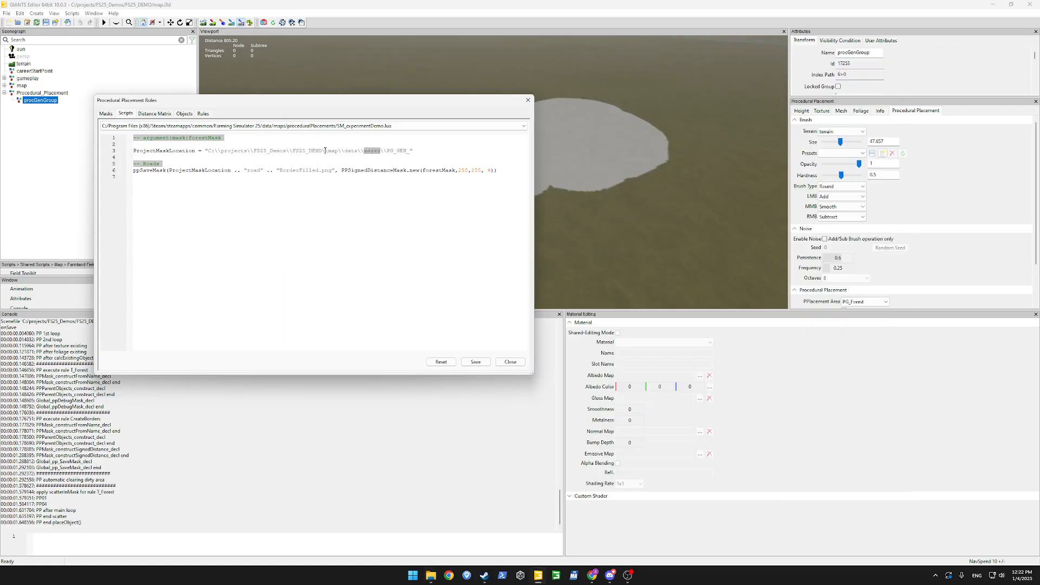
left_click(336, 171)
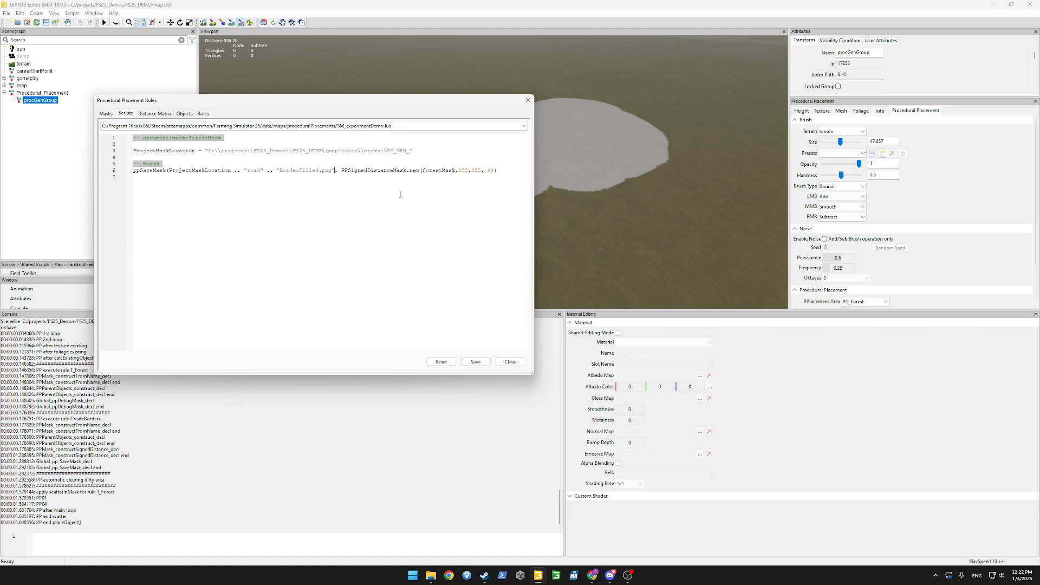
Check the T_Forest and CreateBorders rules, then reopen SM_experimentDemo.lua at line 7.
left_click(203, 113)
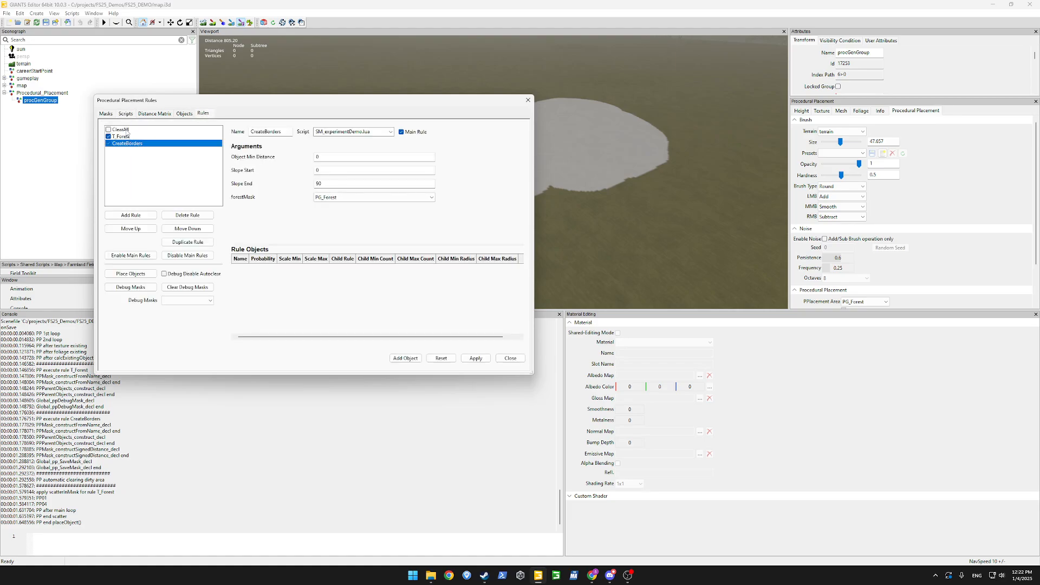
left_click(130, 137)
left_click(132, 145)
left_click(155, 113)
left_click(126, 114)
left_click(250, 198)
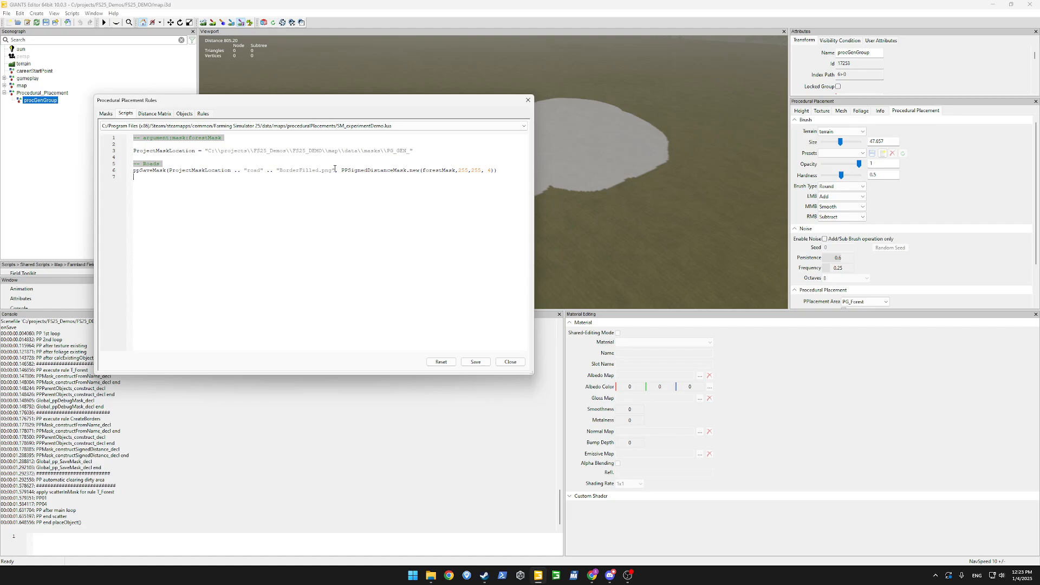
Store the PPSignedDistanceMask.new call in a GeneratedMask variable and pass it to ppSaveMask.
left_click_drag(342, 170, 494, 170)
key("ctrl+c")
key("BackSpace")
key("Return")
key("Return")
key("Return")
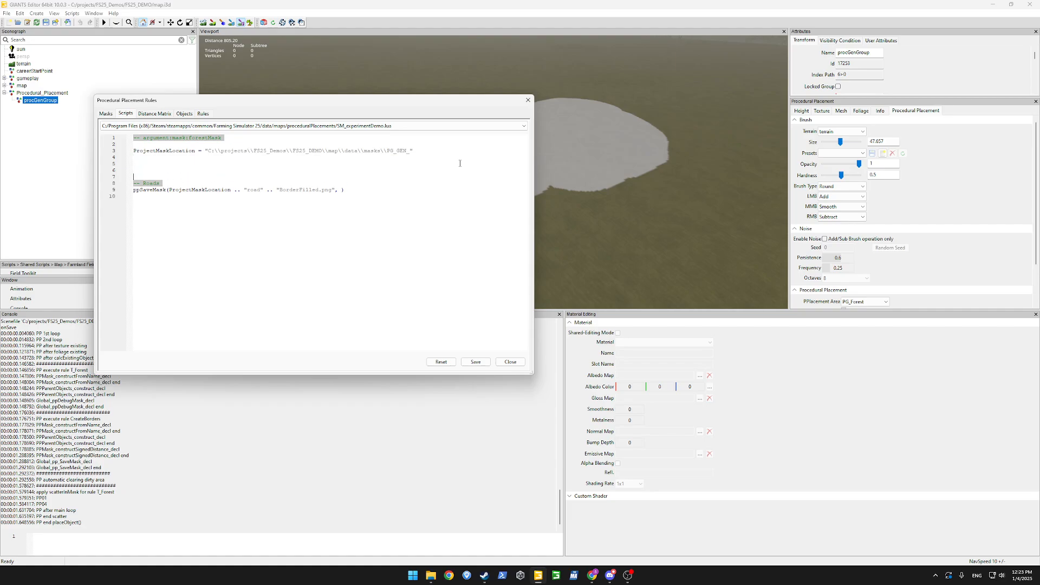
type("Genera")
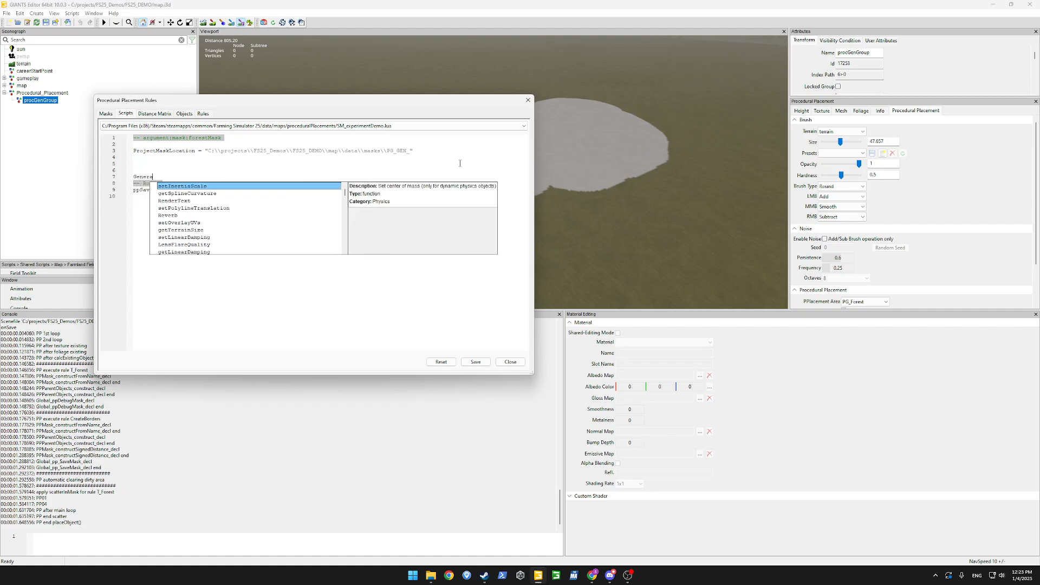
type("tedM")
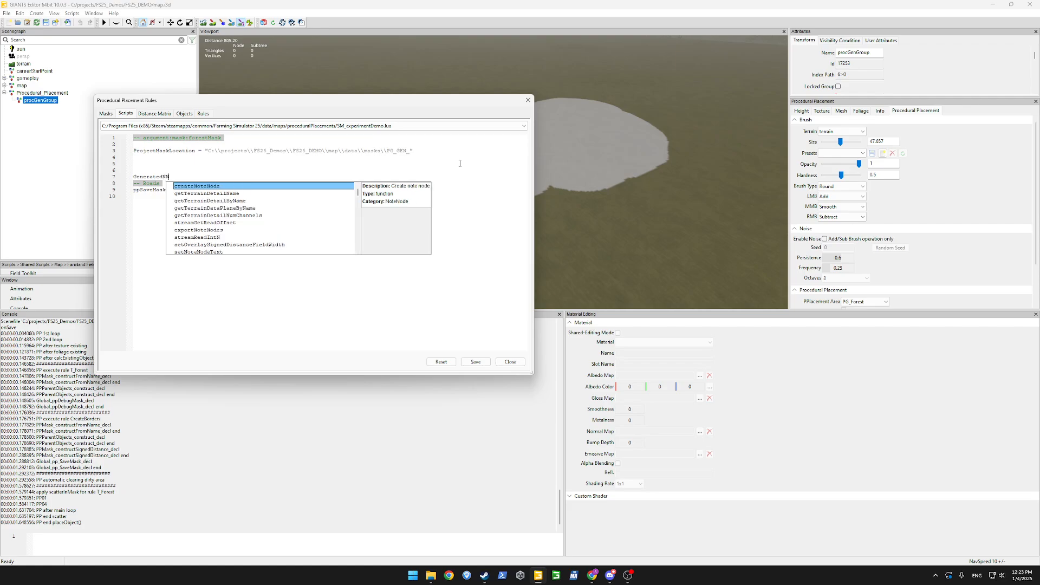
type("ask =")
key("ctrl+v")
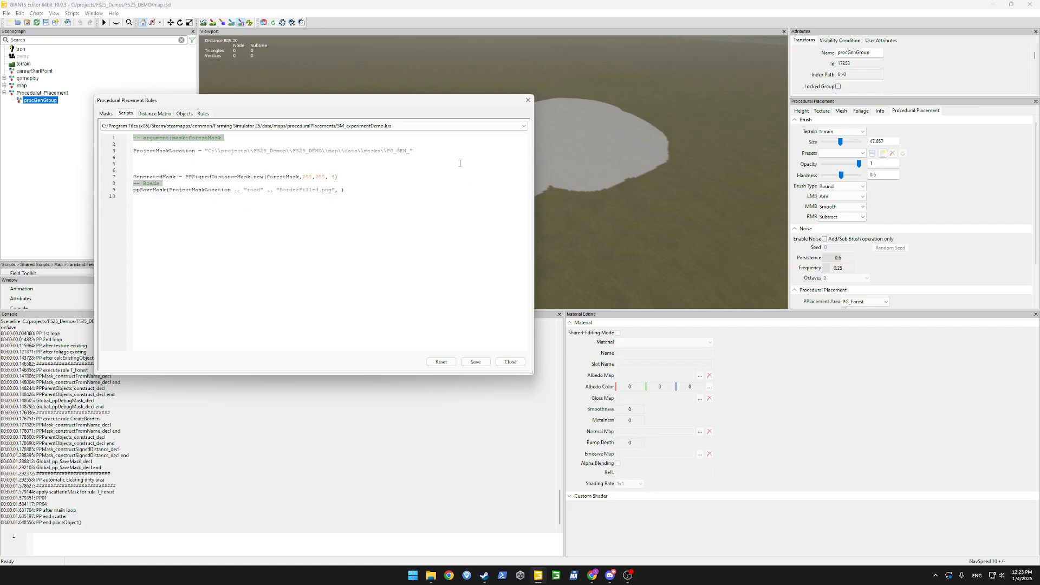
double_click(164, 177)
key("ctrl+c")
left_click(342, 190)
key("ctrl+v")
Add a ppDebugMask("RoadBorders", GeneratedMask, false) line after the save call.
type(")ppDebugMa")
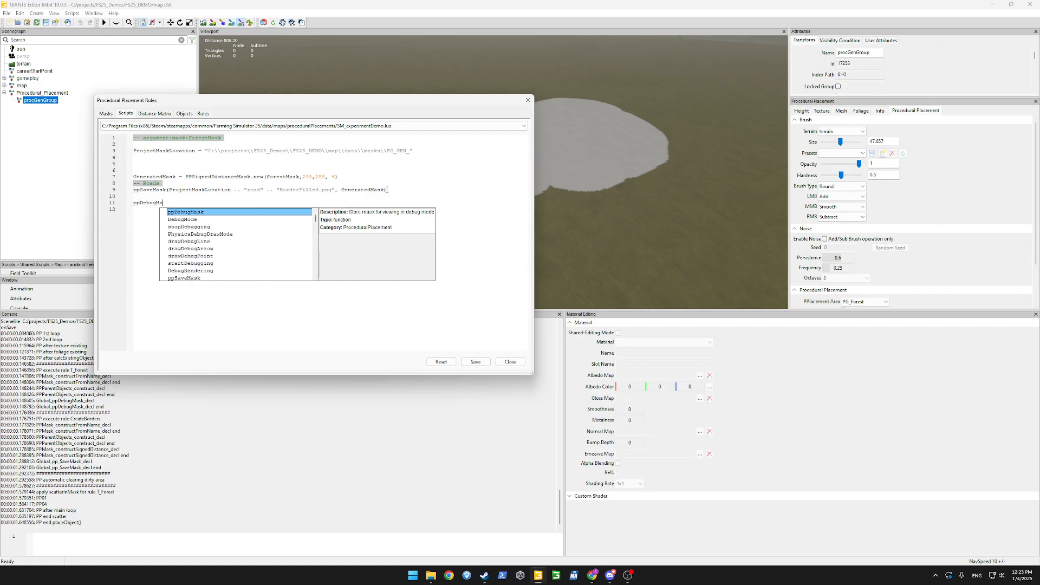
key("Return")
type("()")
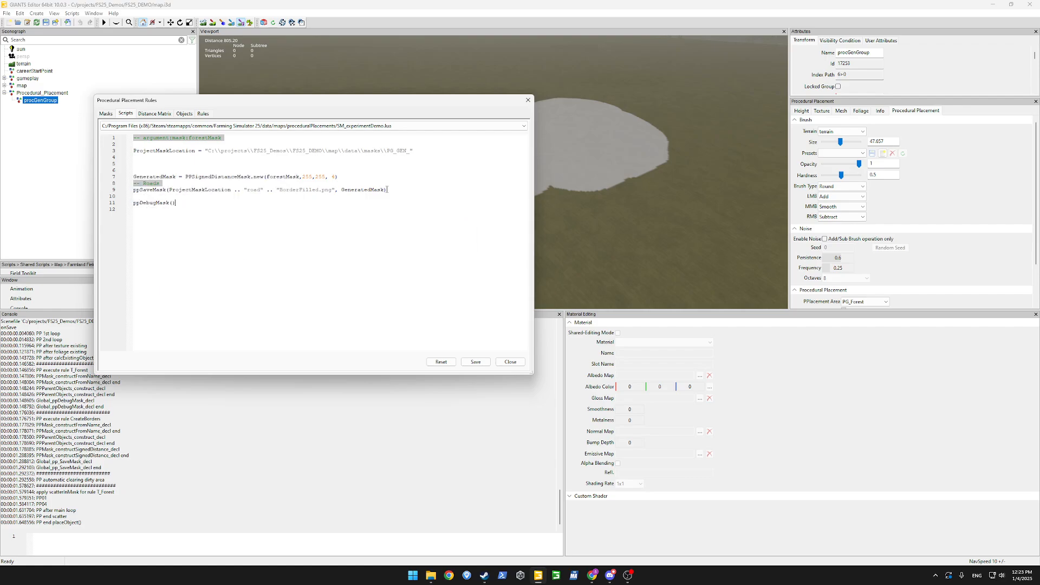
key("ctrl+v")
left_click(173, 204)
type(",")
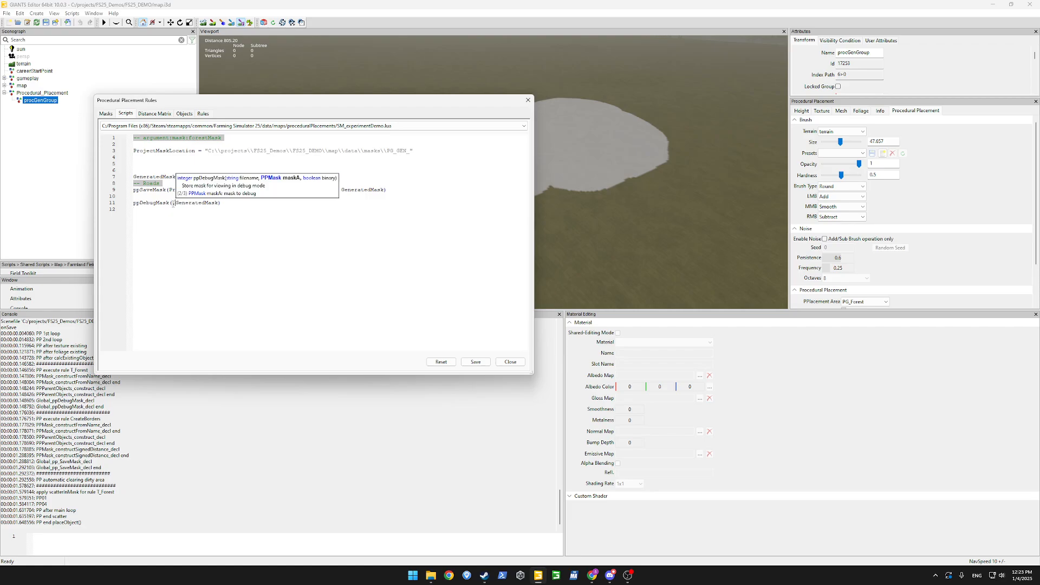
type("\"\"")
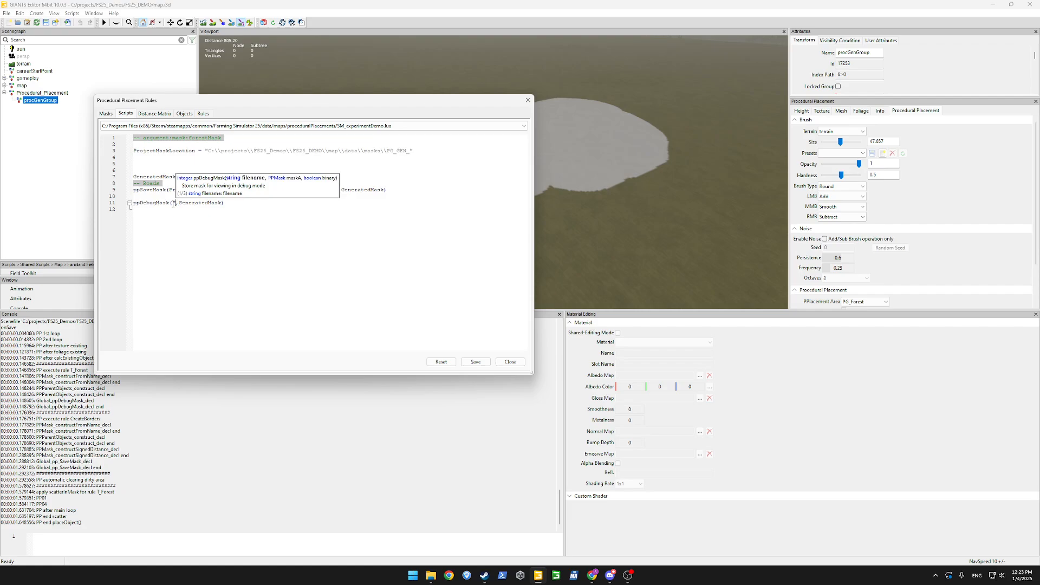
type("RoadBorders")
key("End")
key("Left")
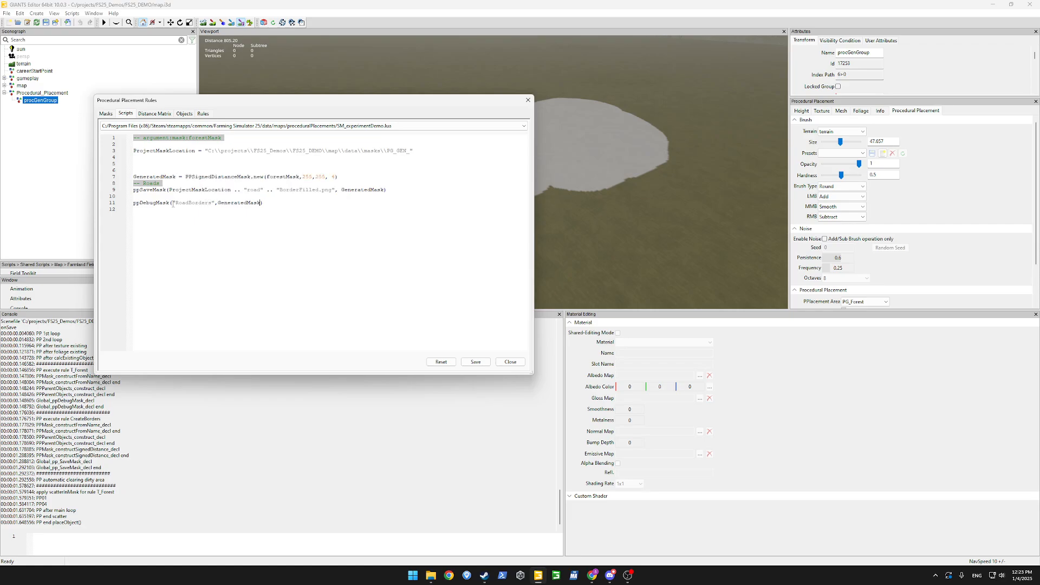
type(", ")
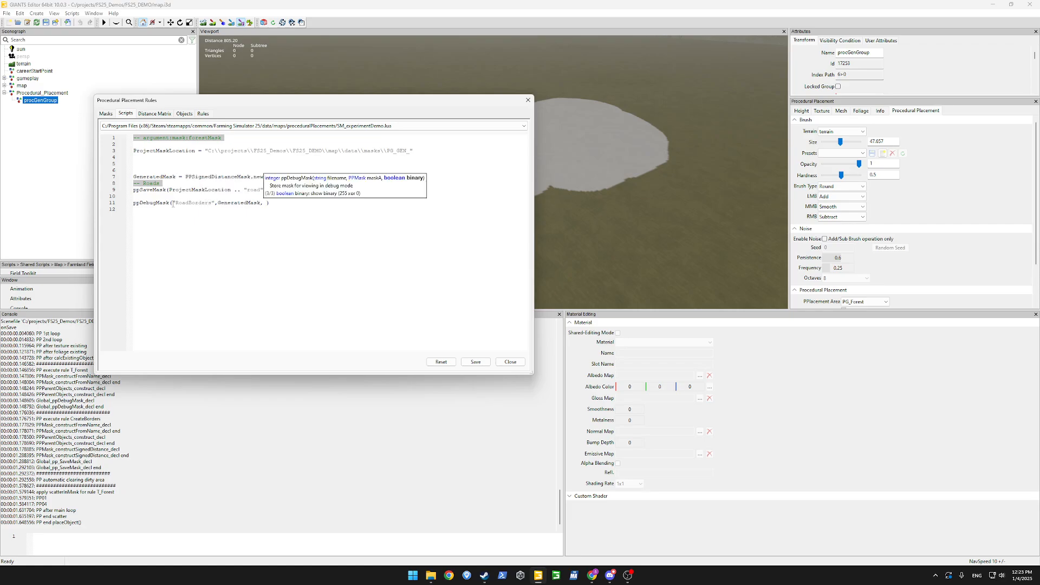
type("t")
type("ru")
key("BackSpace")
key("BackSpace")
key("BackSpace")
type("false")
left_click(207, 212)
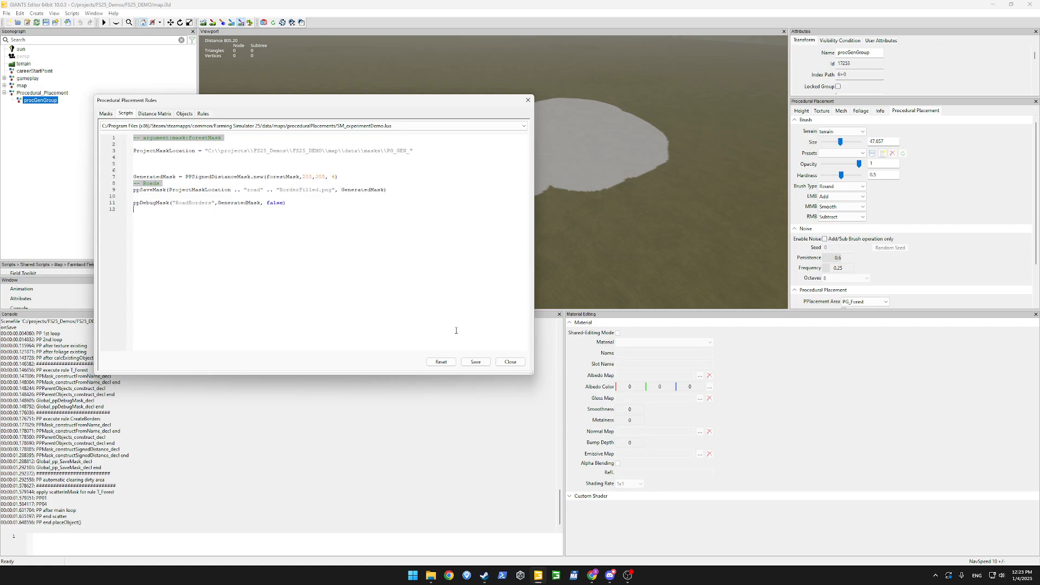
Generate the debug masks and select RoadBorders to show the forest border outline on the terrain.
left_click(204, 114)
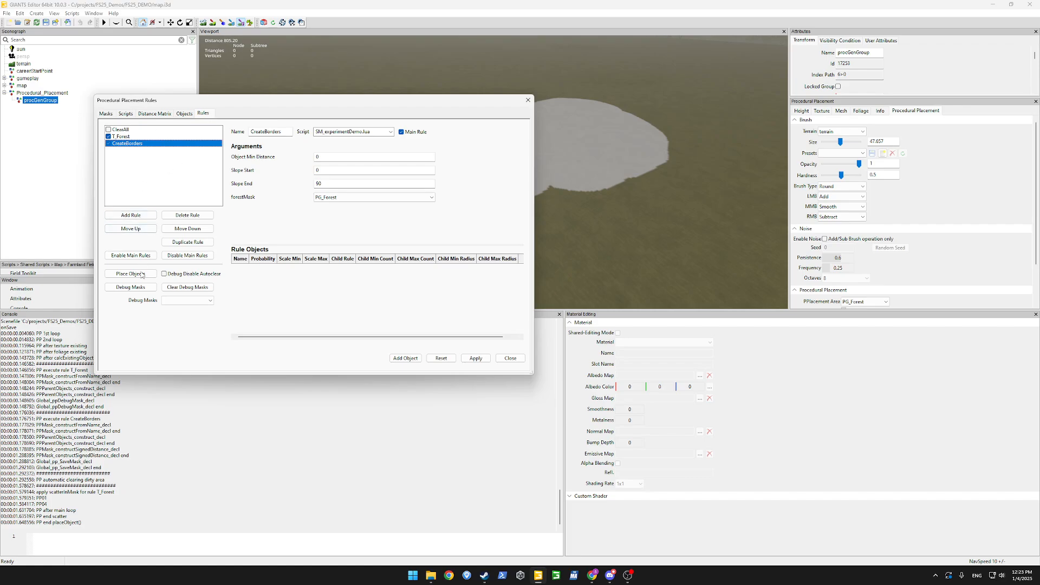
left_click(131, 288)
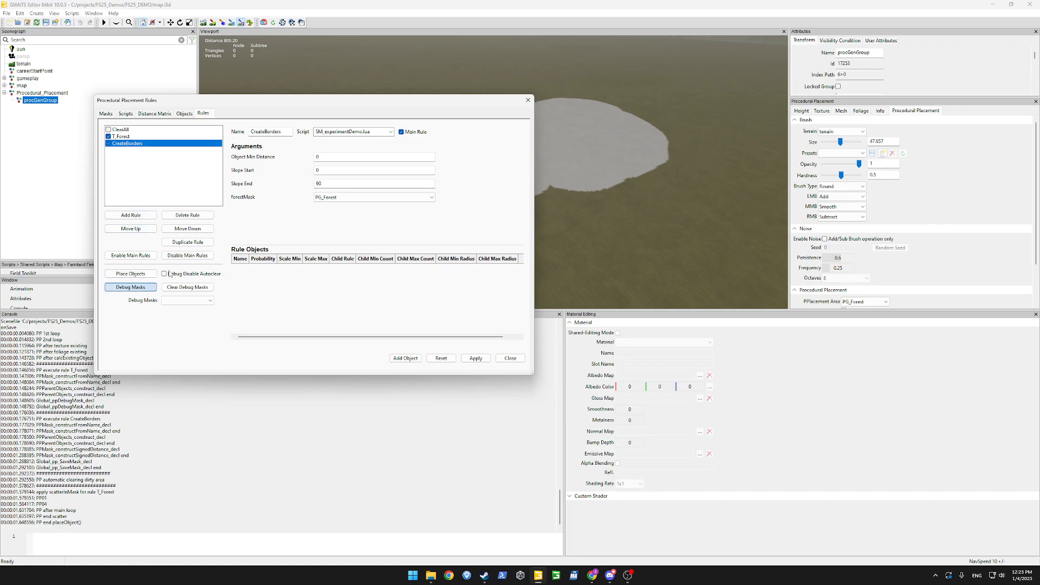
left_click(193, 301)
left_click(193, 301)
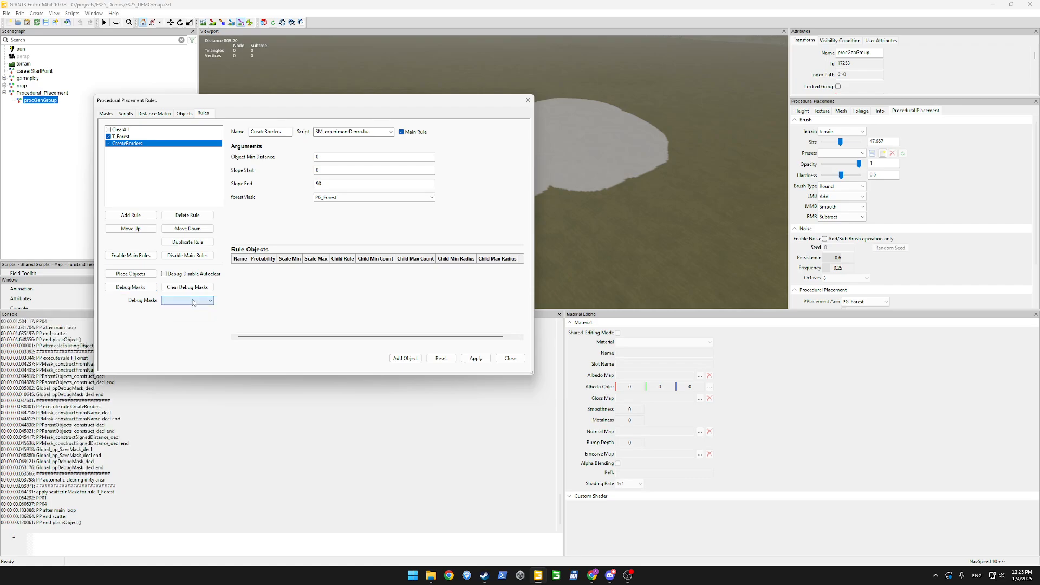
left_click(193, 301)
left_click_drag(427, 106, 244, 204)
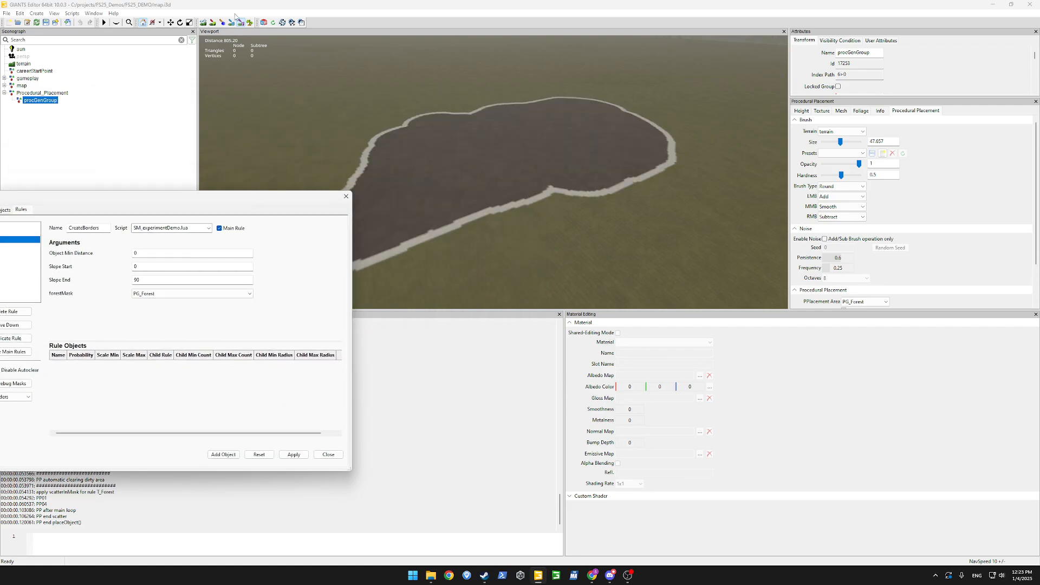
left_click_drag(39, 211, 312, 132)
Delete the extra 'map\' folder from the ProjectMaskLocation path in the script.
left_click(197, 142)
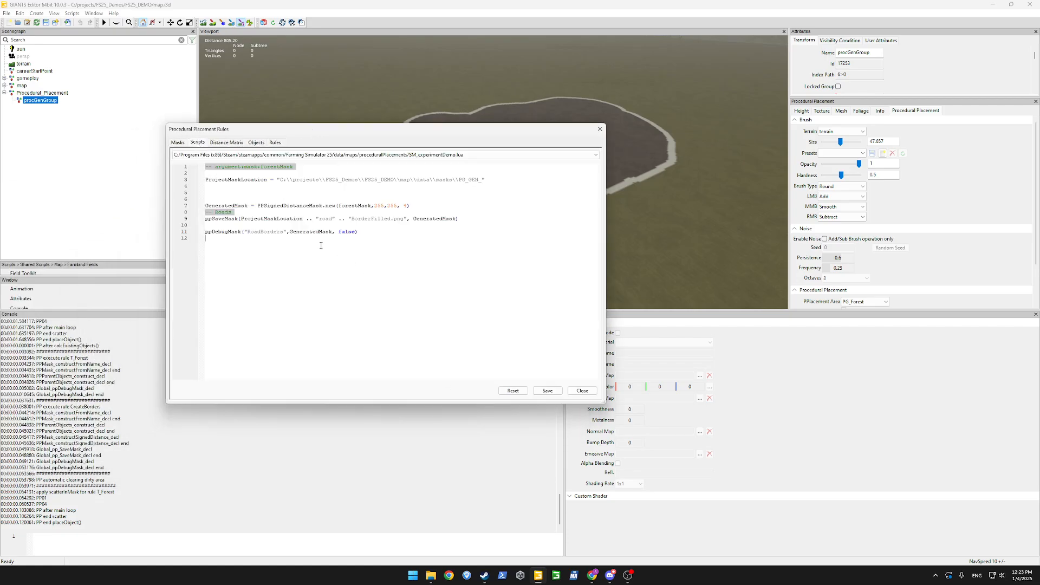
double_click(284, 220)
left_click(250, 199)
mouse_move(431, 576)
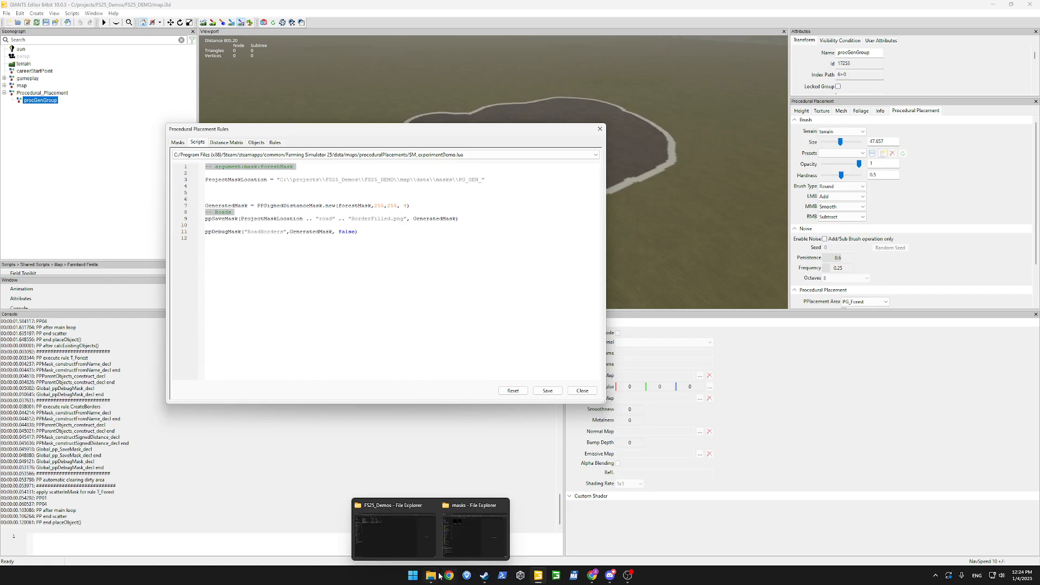
left_click(455, 549)
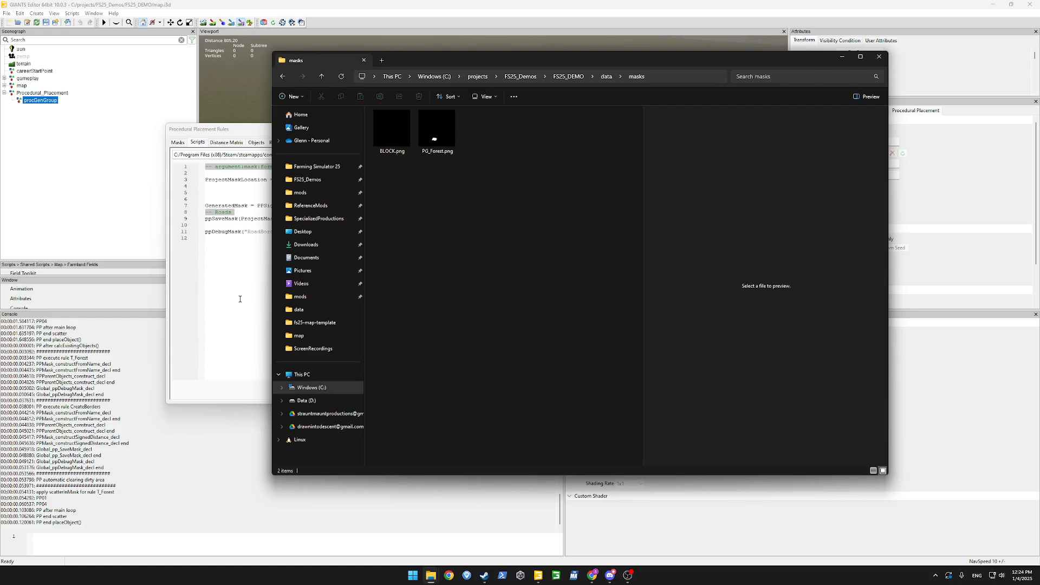
left_click_drag(510, 60, 350, 198)
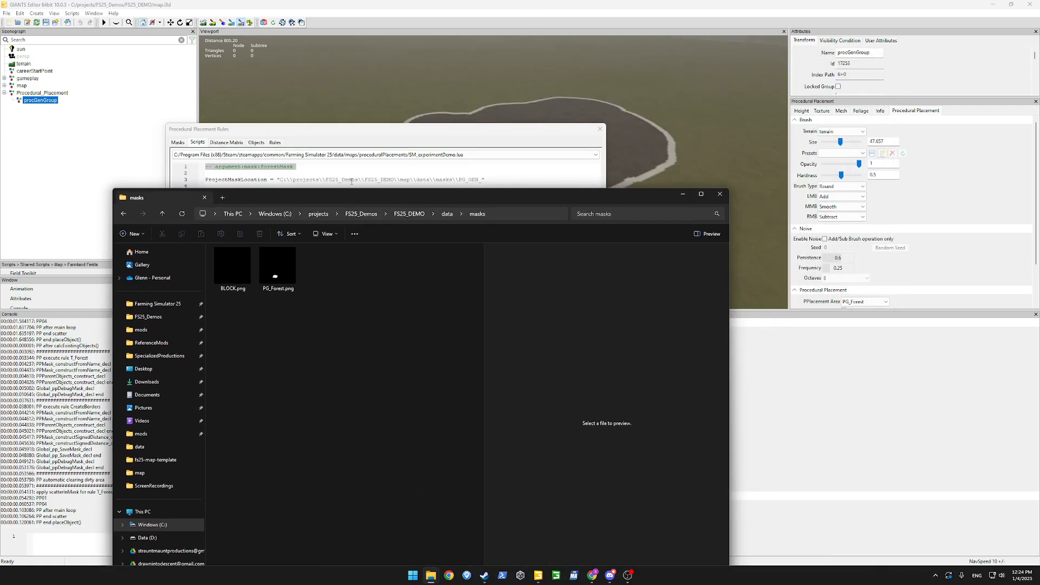
left_click_drag(441, 199, 428, 269)
double_click(405, 180)
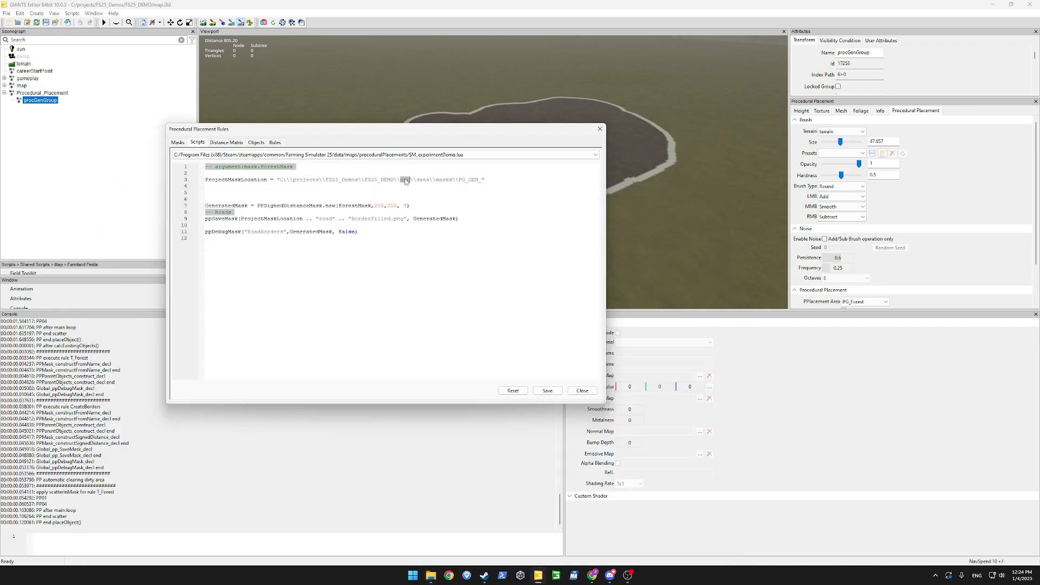
mouse_move(431, 576)
left_click(461, 537)
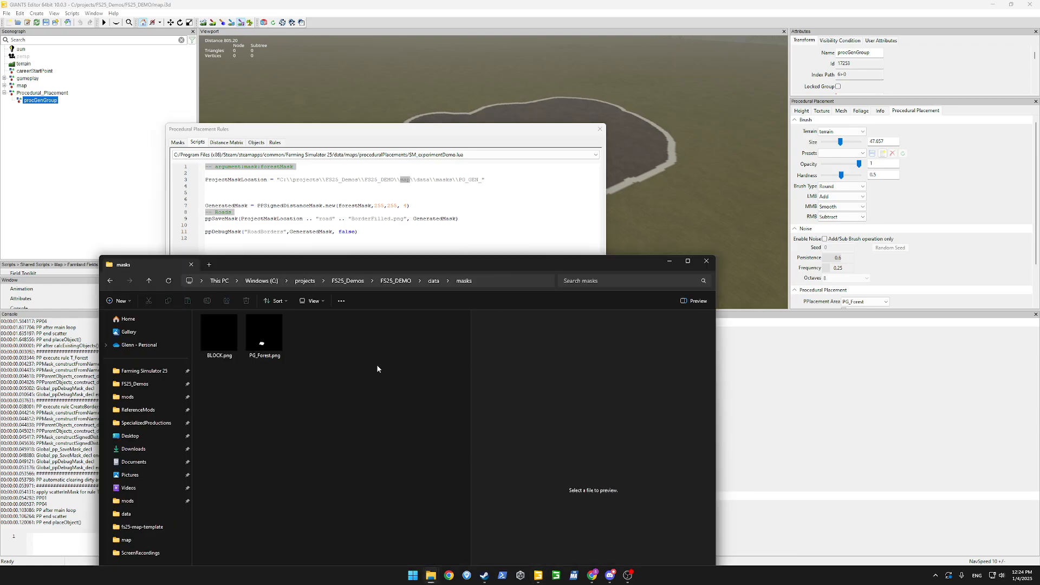
left_click(390, 281)
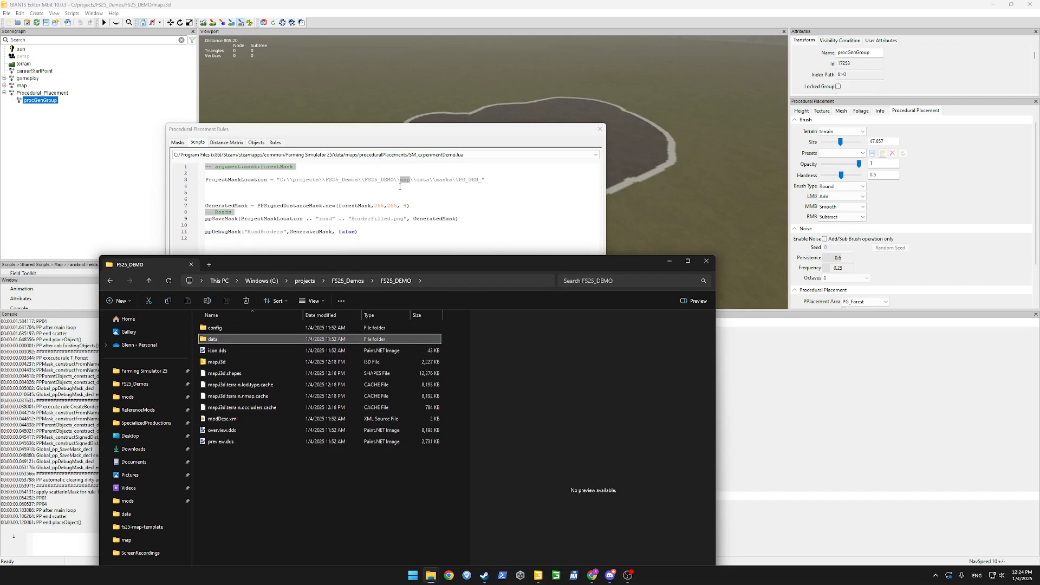
left_click(409, 181)
key("BackSpace")
key("BackSpace")
key("BackSpace")
key("BackSpace")
key("BackSpace")
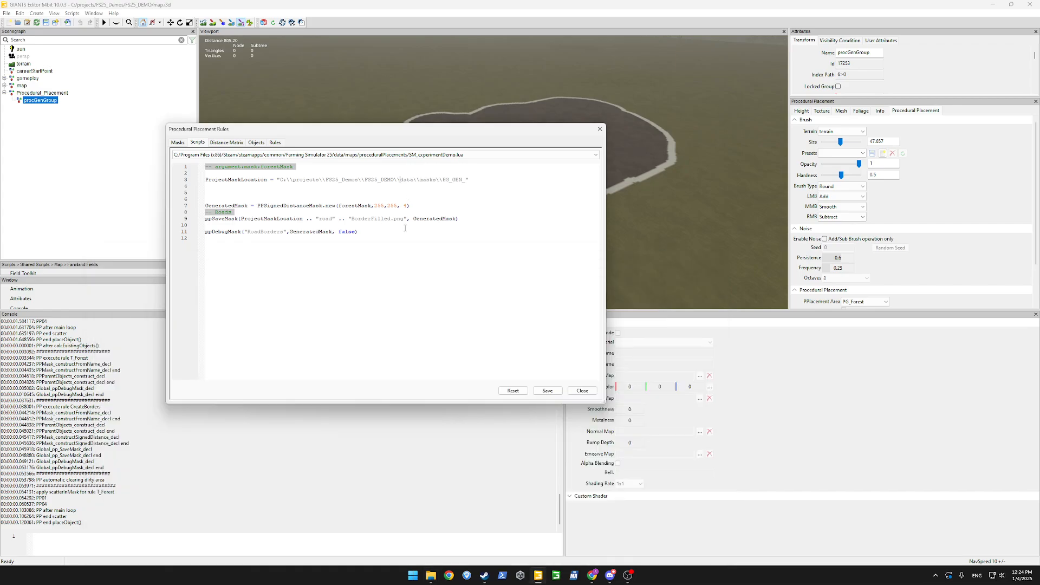
Save the script and rerun Place Objects from the Rules page.
left_click(559, 393)
left_click(276, 142)
left_click(202, 303)
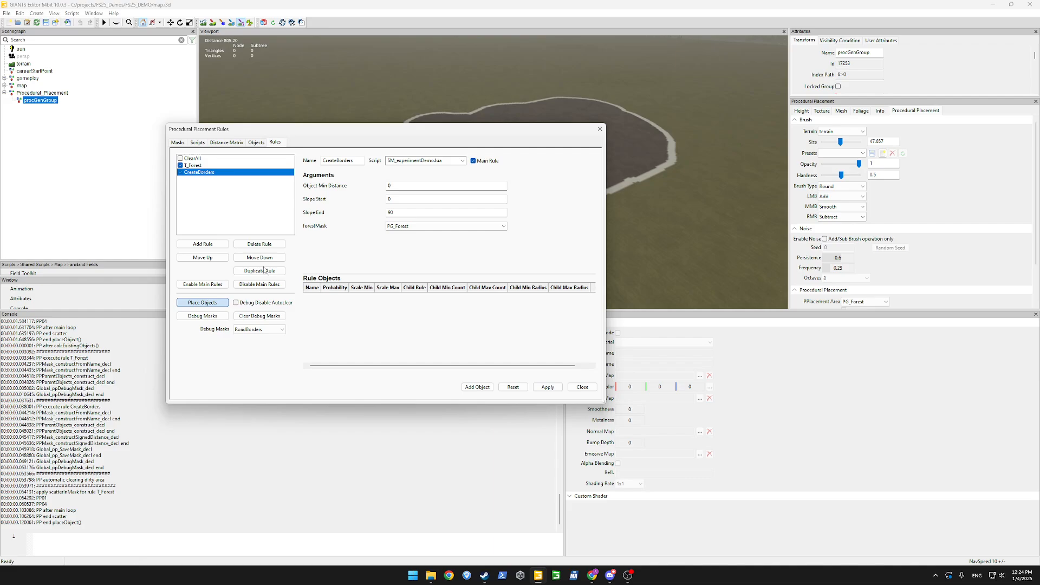
Check FS25_DEMO's data\masks folder for the new PG_GEN_roadBorderFilled.png, then view the editor's Masks page.
mouse_move(431, 575)
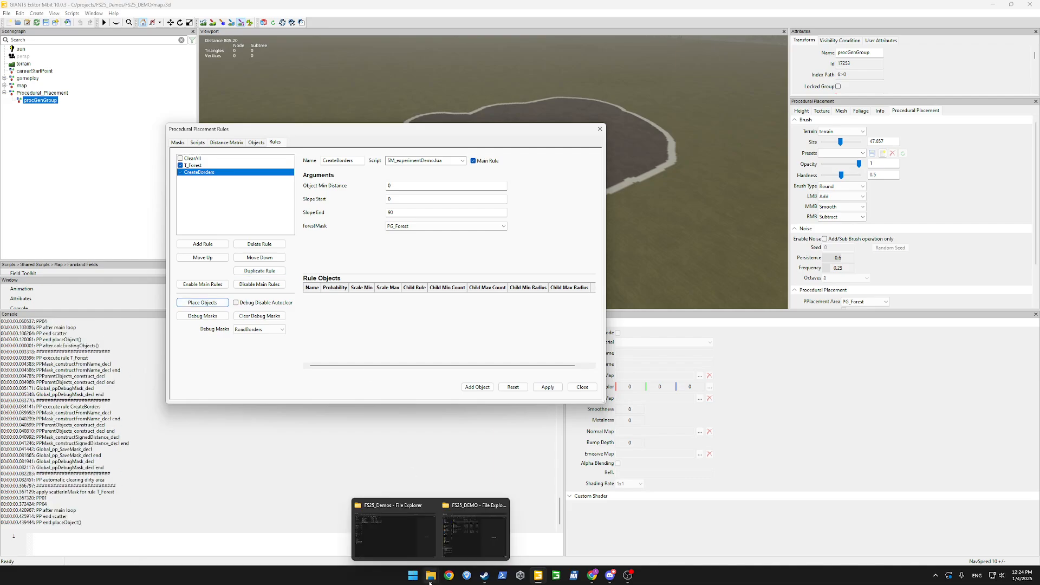
left_click(463, 534)
double_click(219, 339)
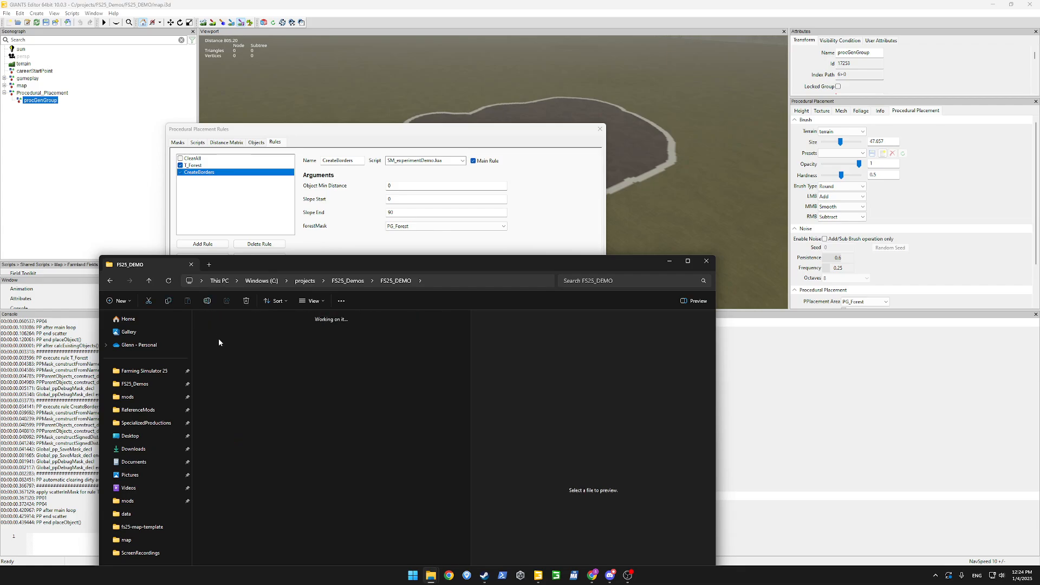
double_click(218, 332)
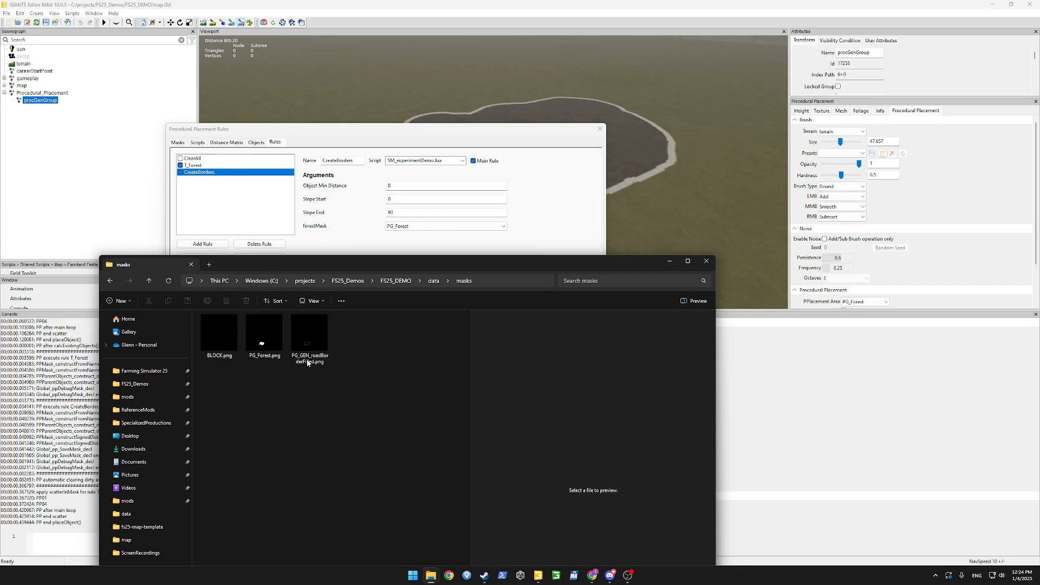
left_click(310, 342)
left_click(379, 427)
left_click(324, 244)
left_click(177, 142)
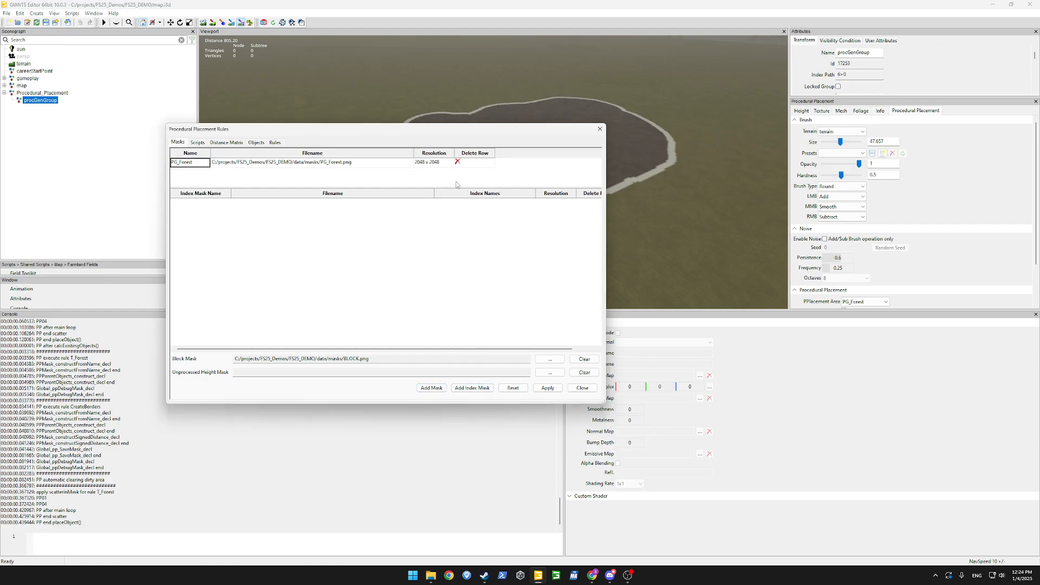
Compare the Rules and Masks pages, where only PG_Forest is registered, then reopen SM_experimentDemo.lua.
left_click(275, 142)
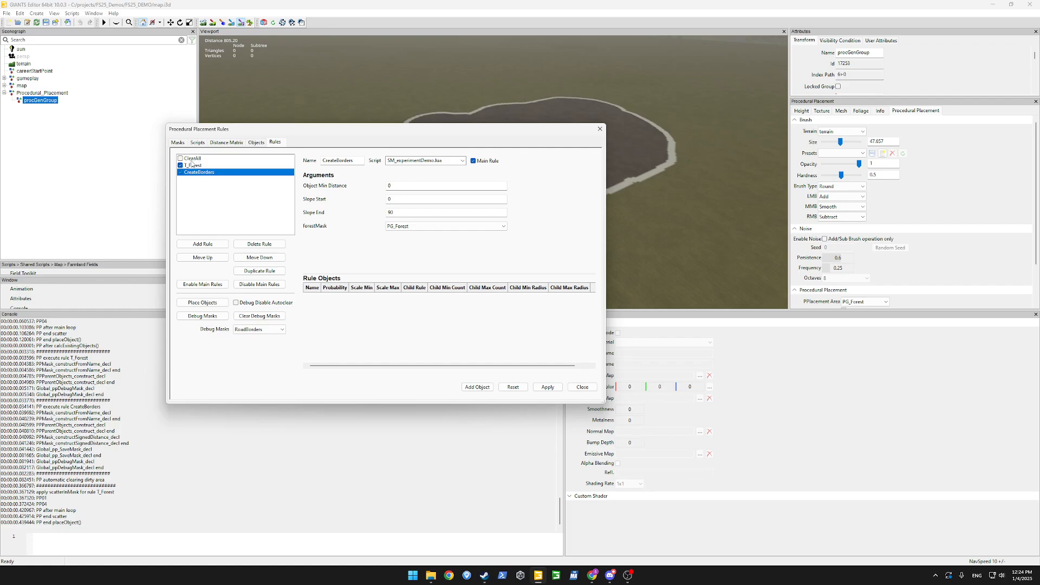
left_click(173, 142)
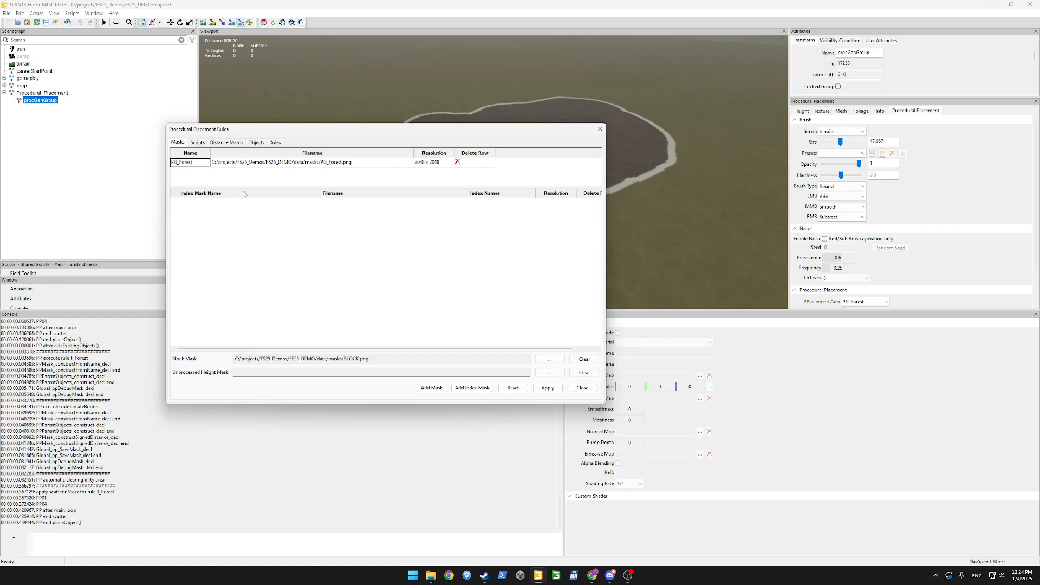
left_click(275, 143)
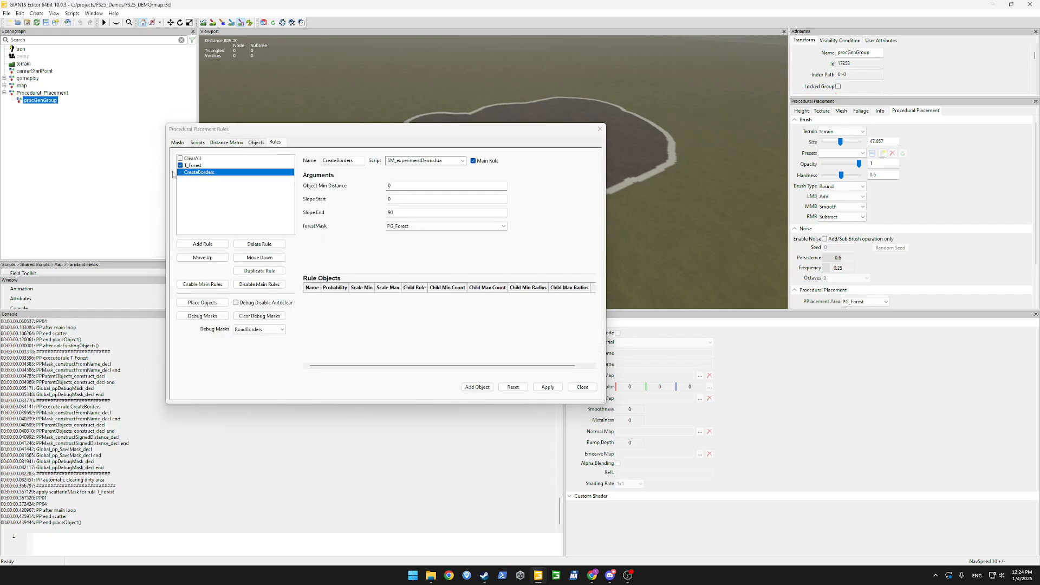
left_click(198, 142)
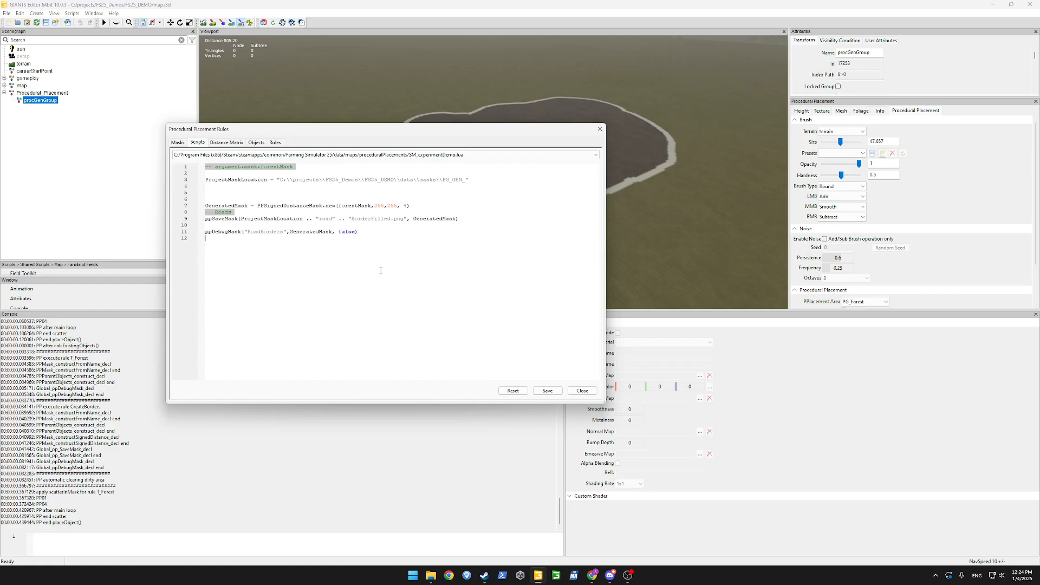
Delete the ppDebugMask line and Roads comment, and type ppStoreMask in their place.
key("shift+Up")
key("BackSpace")
key("BackSpace")
key("BackSpace")
key("BackSpace")
key("BackSpace")
key("BackSpace")
key("BackSpace")
key("BackSpace")
key("BackSpace")
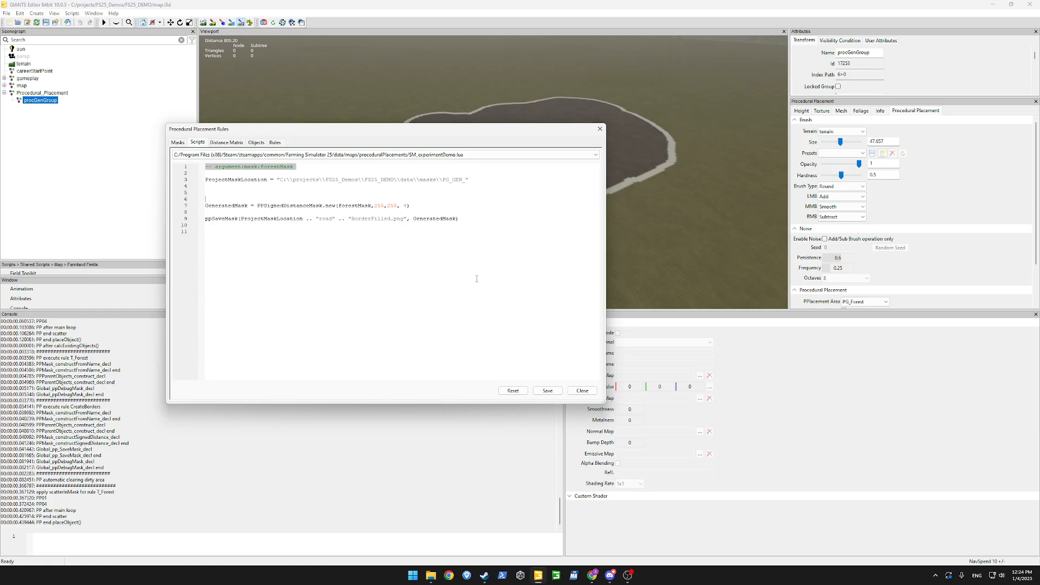
key("BackSpace")
key("BackSpace")
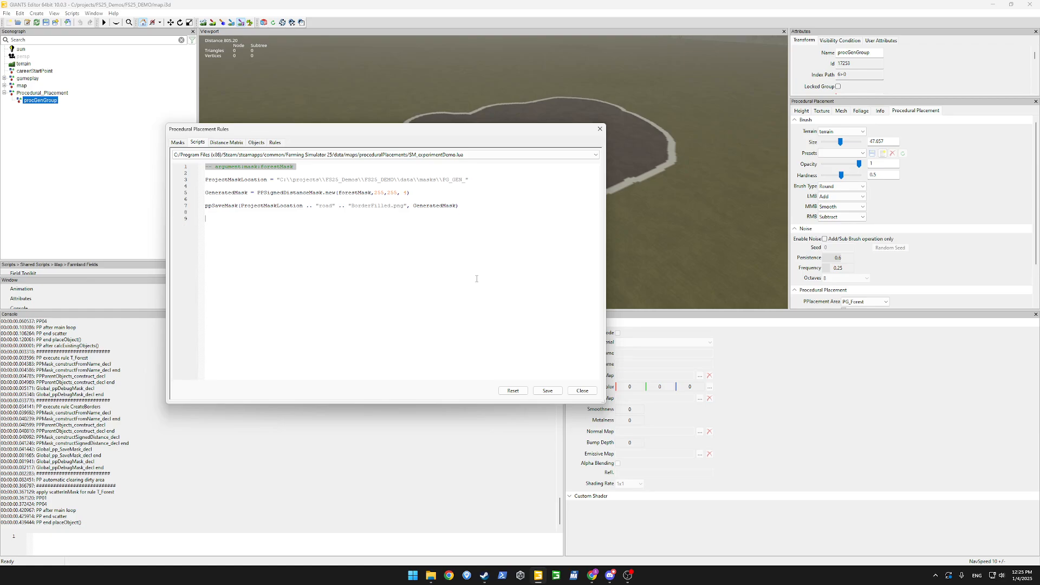
type("ppStore")
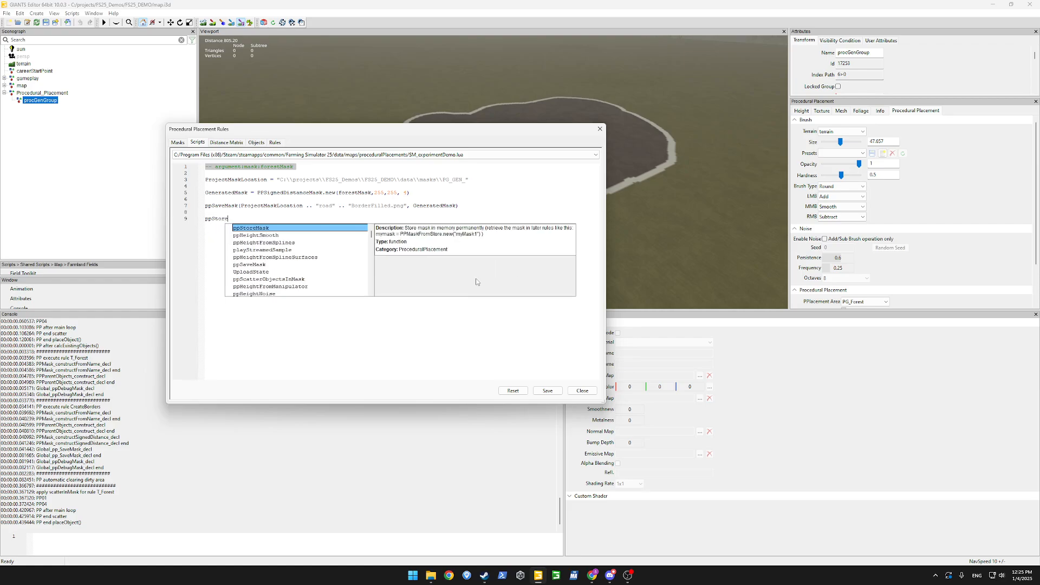
type("Mask")
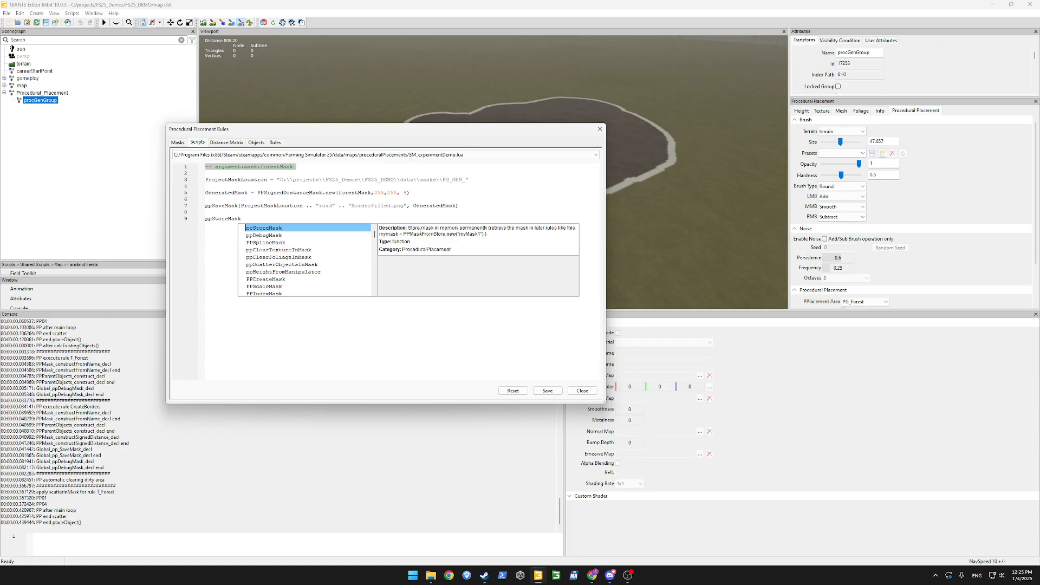
Write a PPMaskFromStore.new() call and move it onto line 8 above ppStoreMask.
left_click(279, 213)
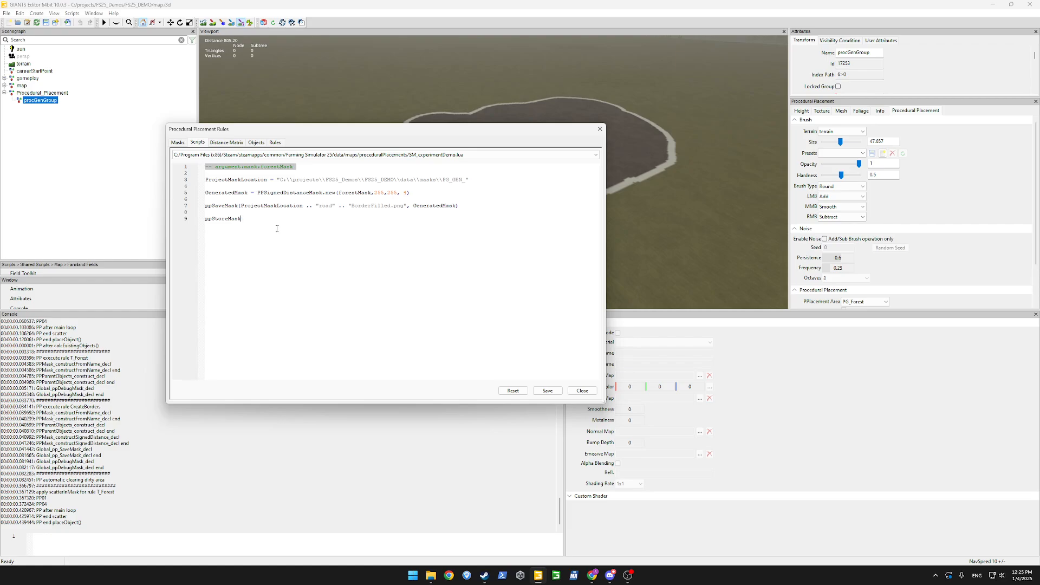
type("pp")
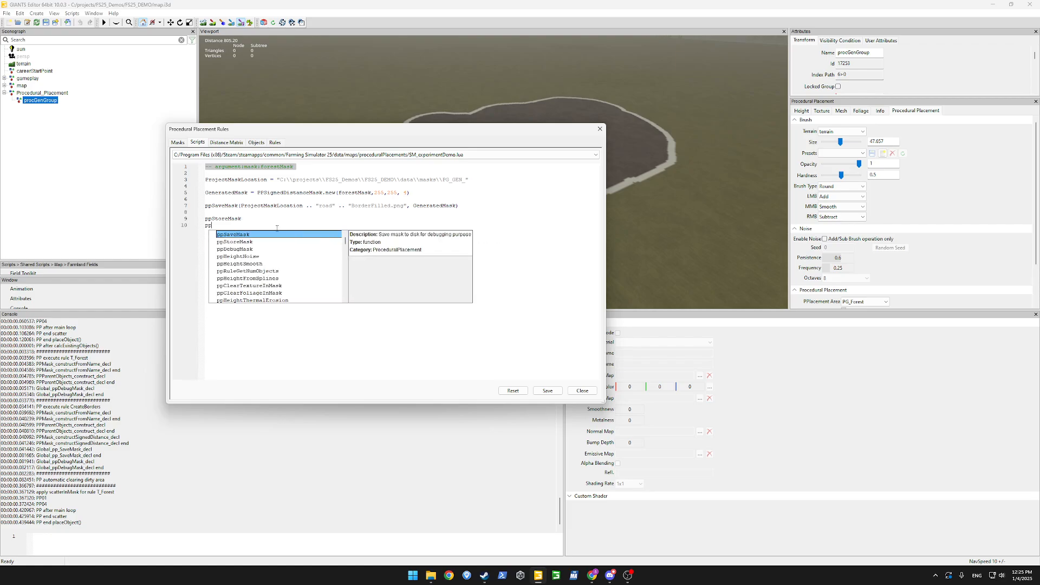
type("MaskFromStore")
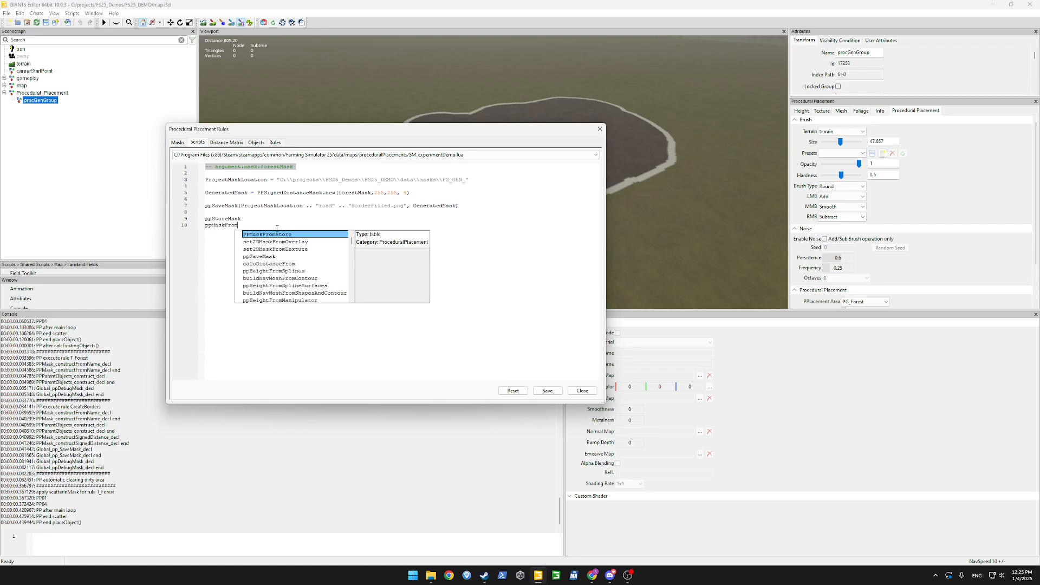
key("Home")
key("Delete")
key("Delete")
type("PP")
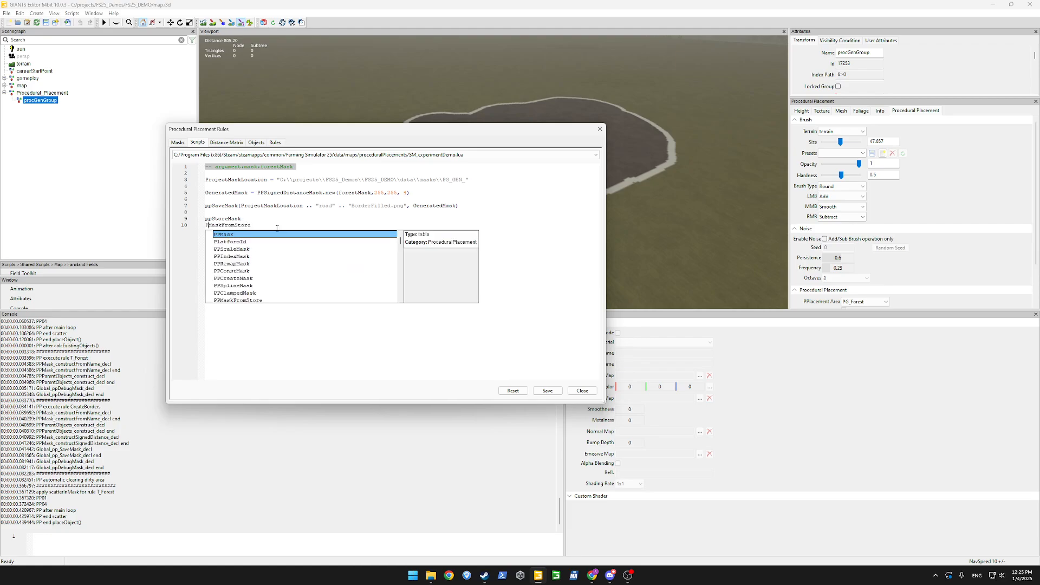
type(".")
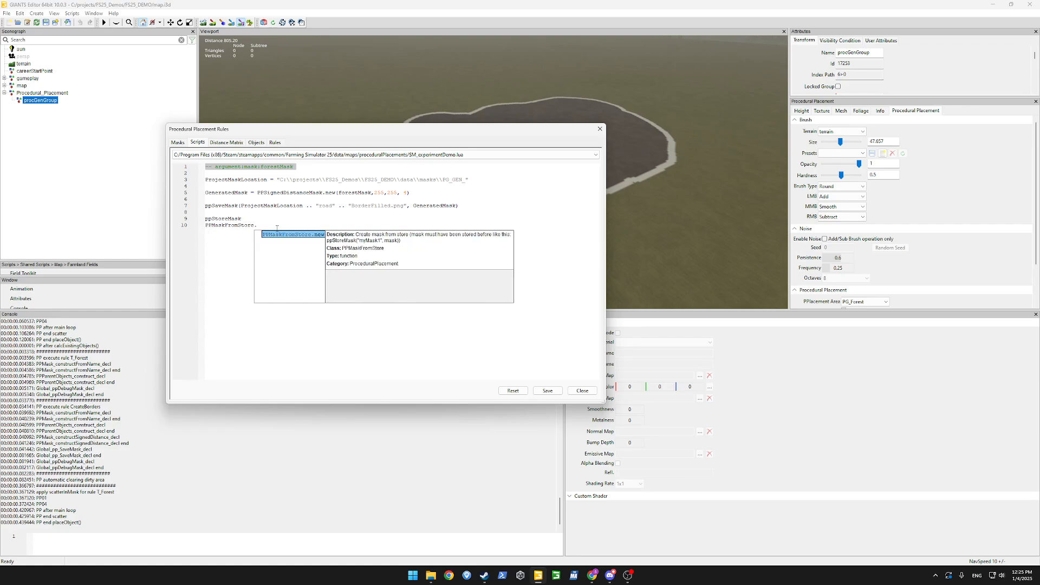
type("new(")
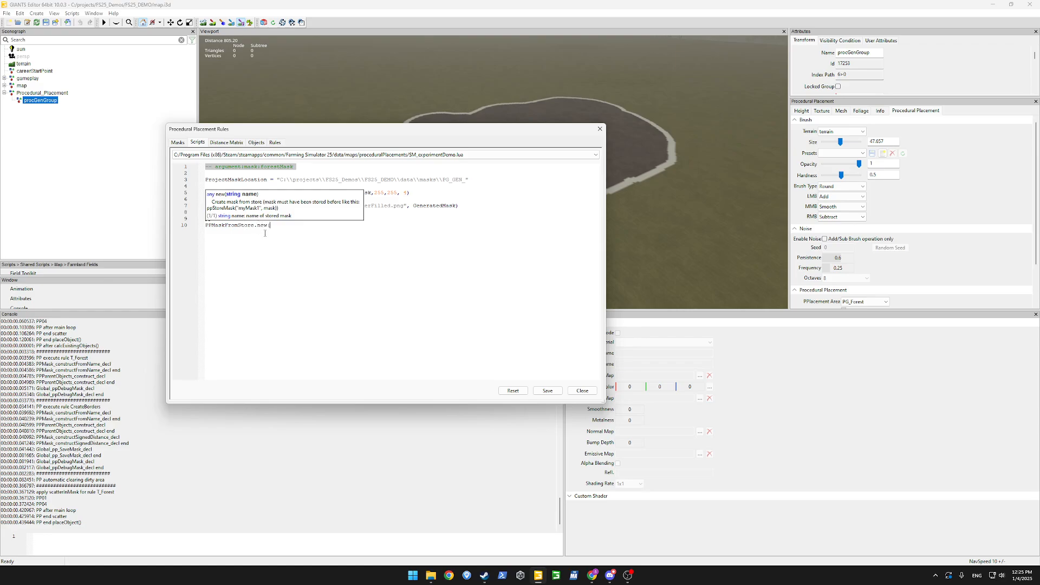
key("Left")
key("BackSpace")
key("BackSpace")
key("BackSpace")
key("BackSpace")
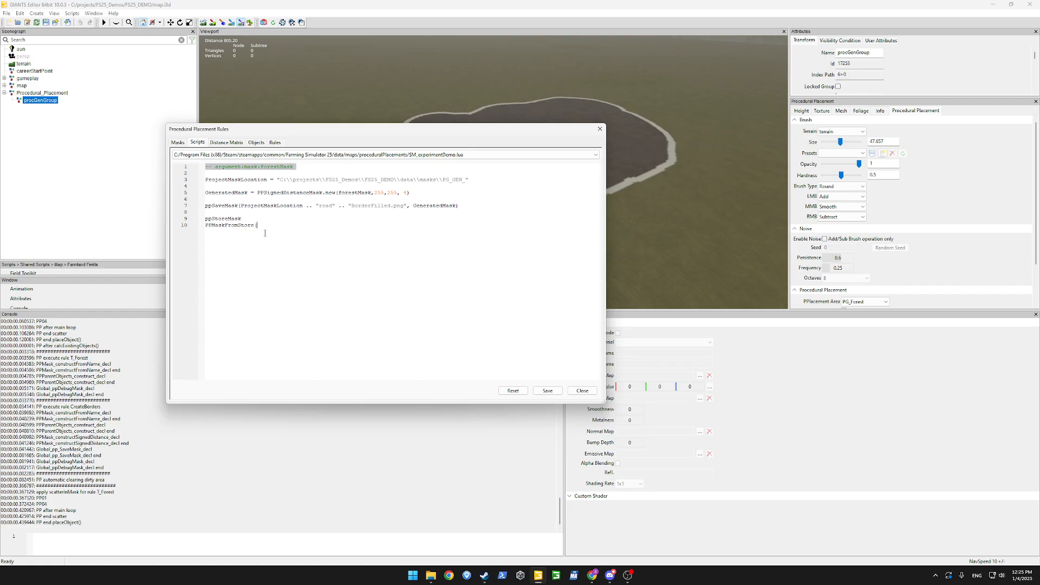
key("BackSpace")
type(".new()")
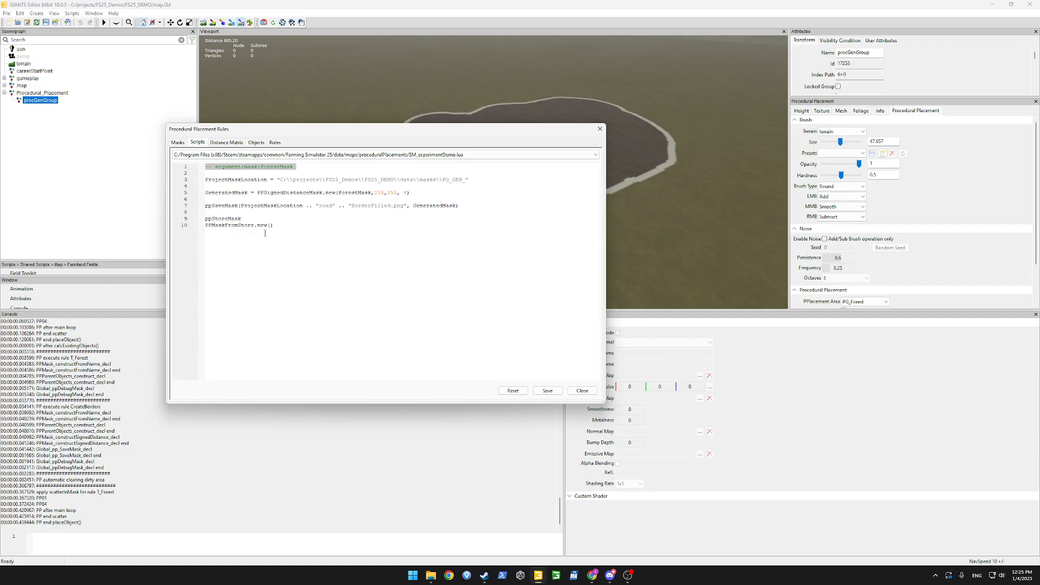
key("shift+Home")
key("ctrl+x")
key("Up")
key("Return")
key("Up")
key("ctrl+v")
double_click(233, 193)
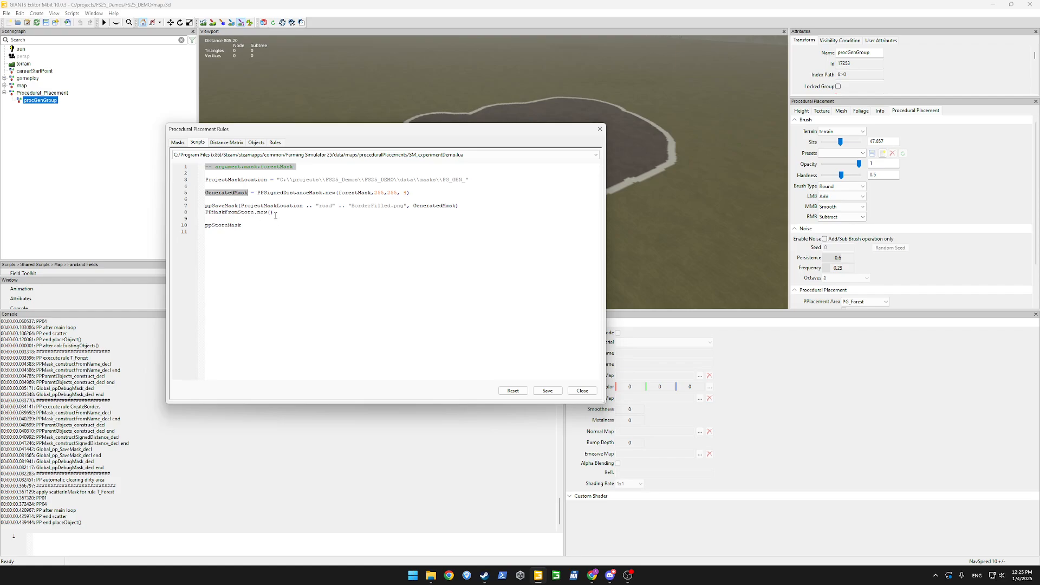
Put GeneratedMask inside PPMaskFromStore.new() and comment out that line.
key("ctrl+c")
left_click(272, 212)
key("ctrl+v")
type("--")
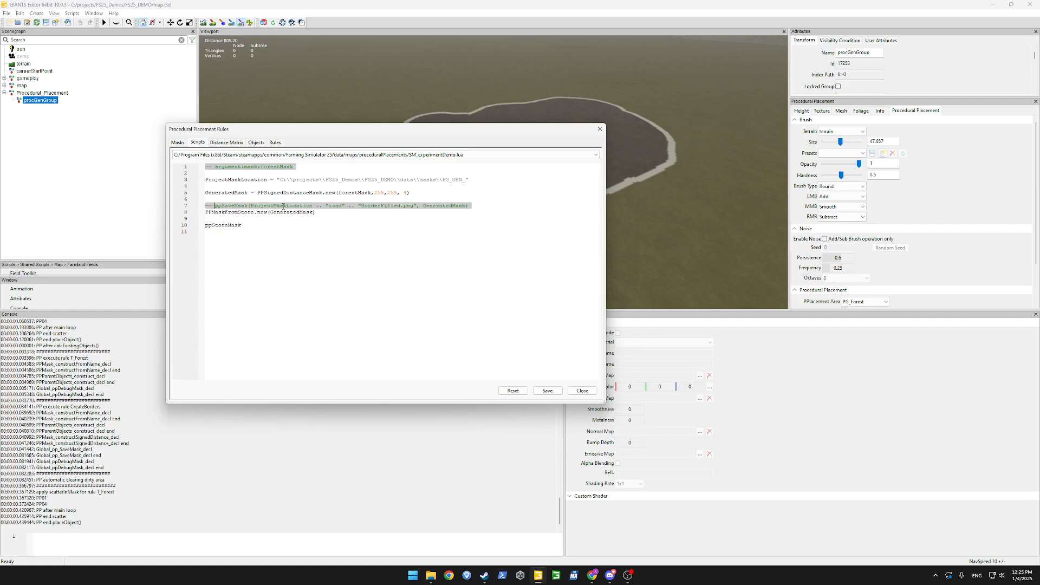
Replace the stray ppStoreMask line with a ppStoreMask("ForestBorders", ) call.
left_click(306, 219)
key("shift+Up")
key("BackSpace")
type(",")
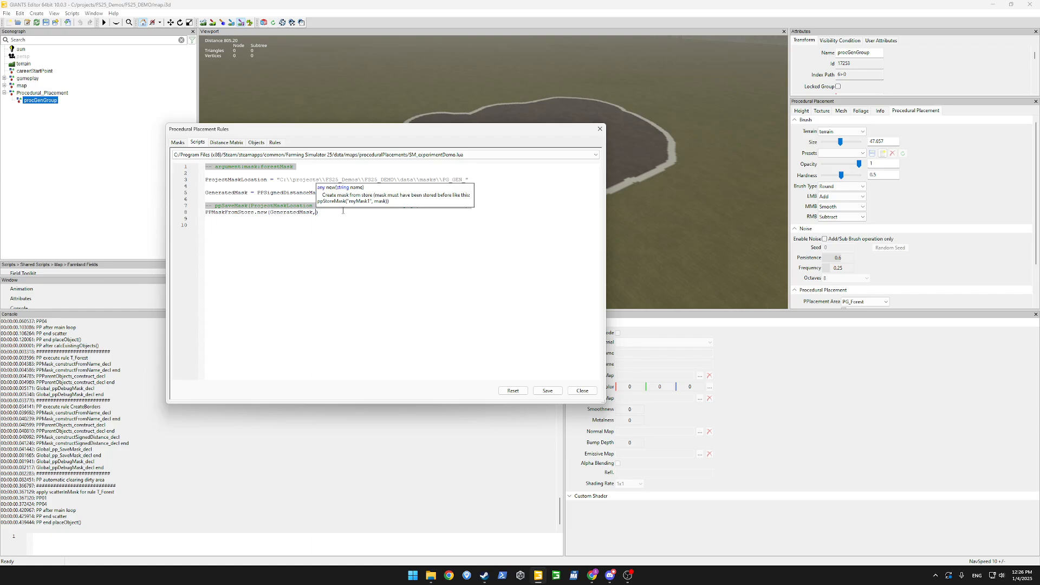
key("BackSpace")
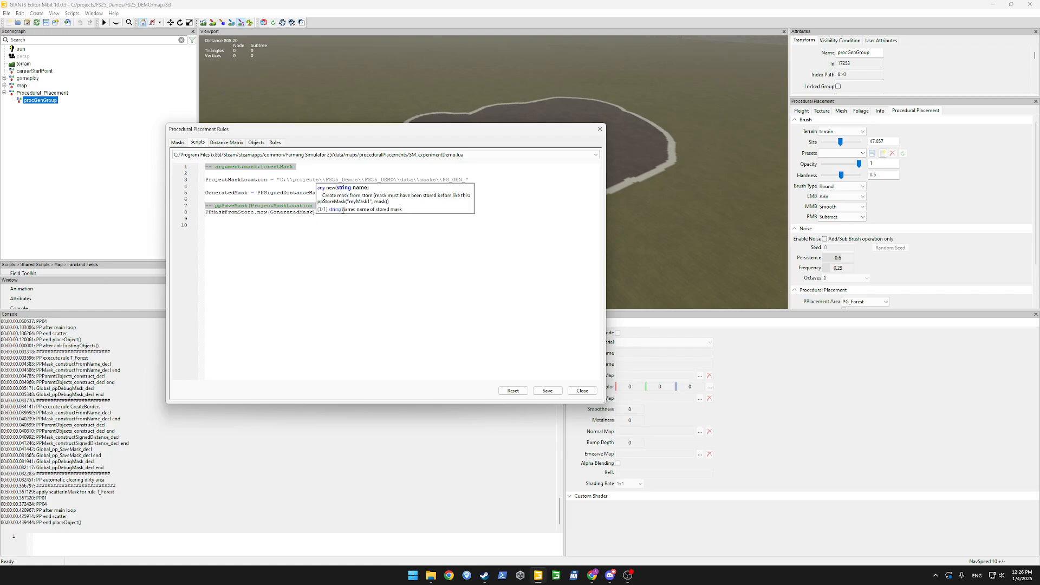
type("--")
key("Up")
key("BackSpace")
key("BackSpace")
key("BackSpace")
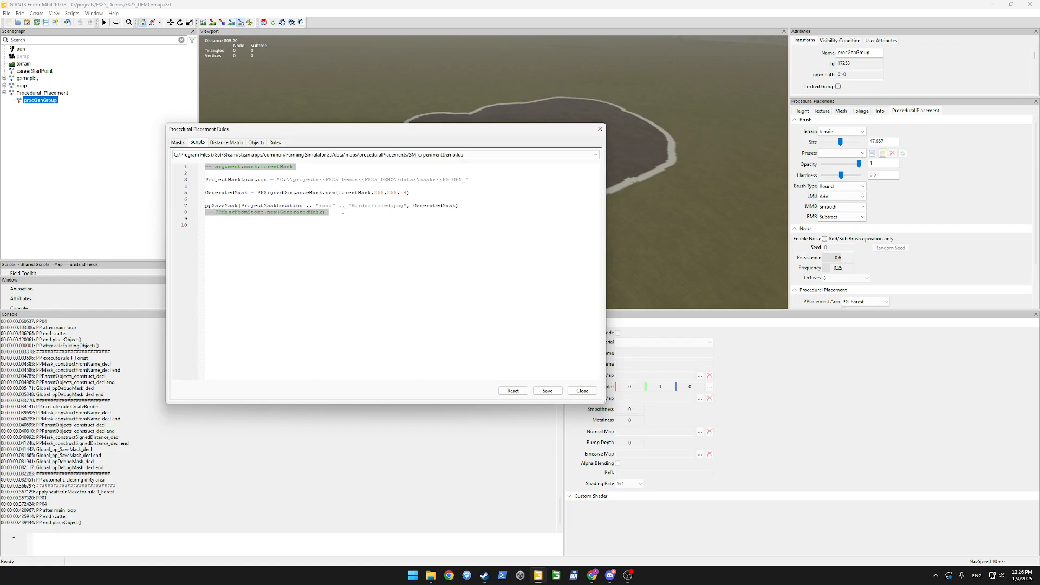
type("-- ")
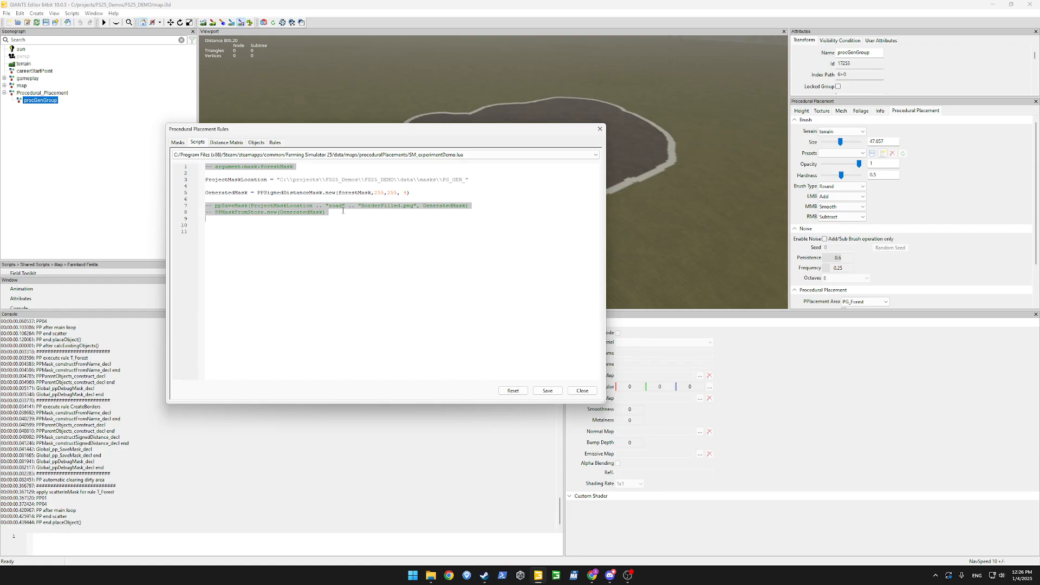
type("ppStore")
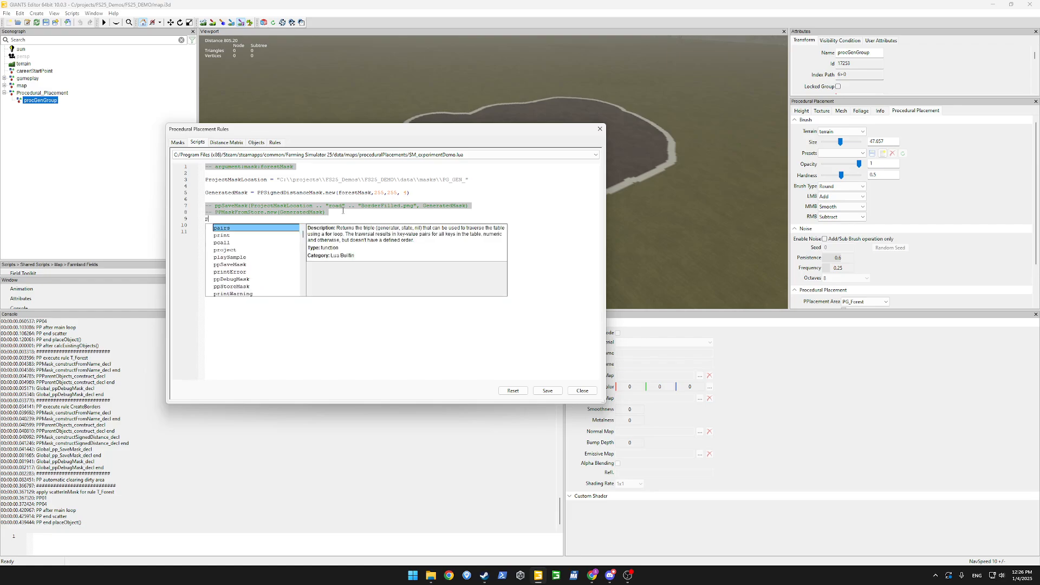
type("Mask.new")
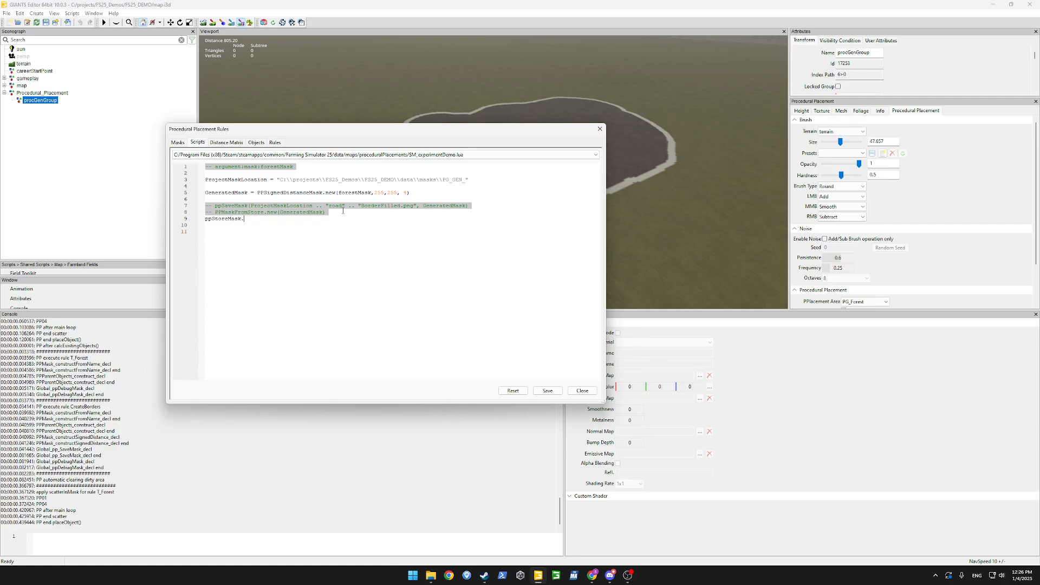
key("BackSpace")
type("(")
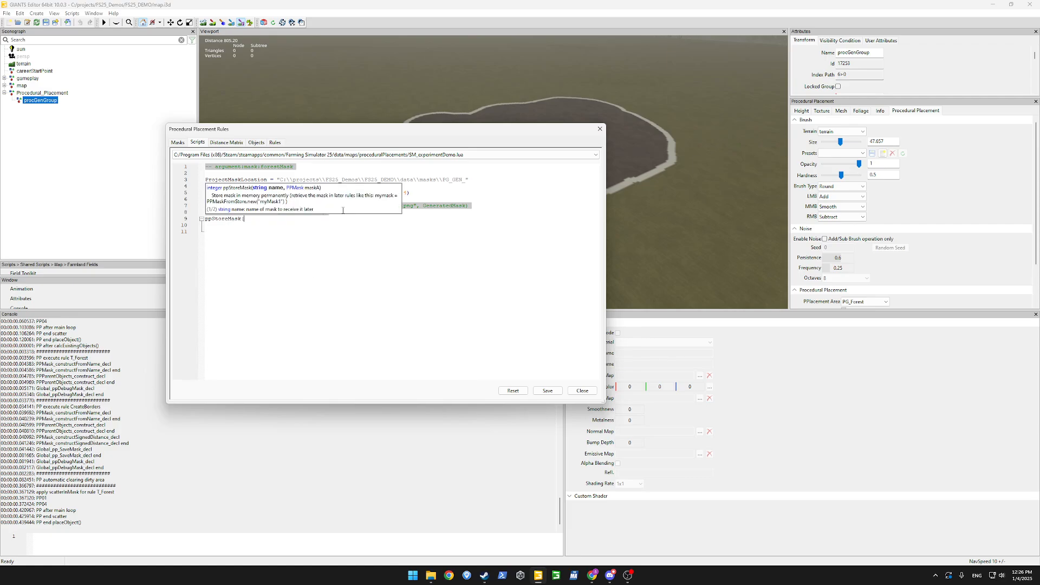
type("\"\"")
type("ForestBorders")
type(",")
type(" )")
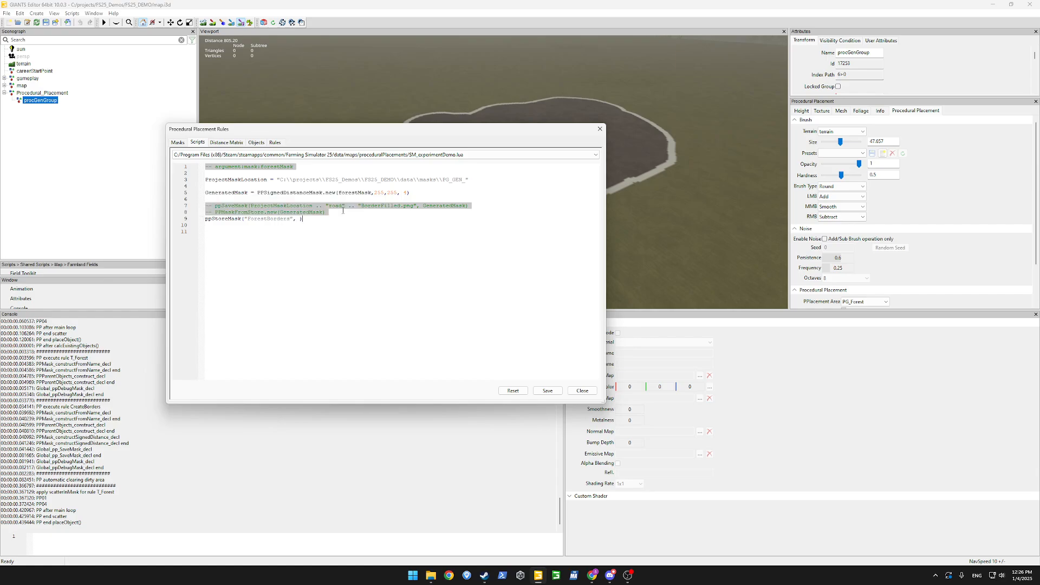
Pass GeneratedMask to ppStoreMask and remove the commented PPMaskFromStore line.
double_click(233, 192)
key("ctrl+c")
left_click(300, 218)
key("ctrl+v")
left_click(460, 347)
key("Right")
key("Right")
key("Right")
key("shift+End")
key("Delete")
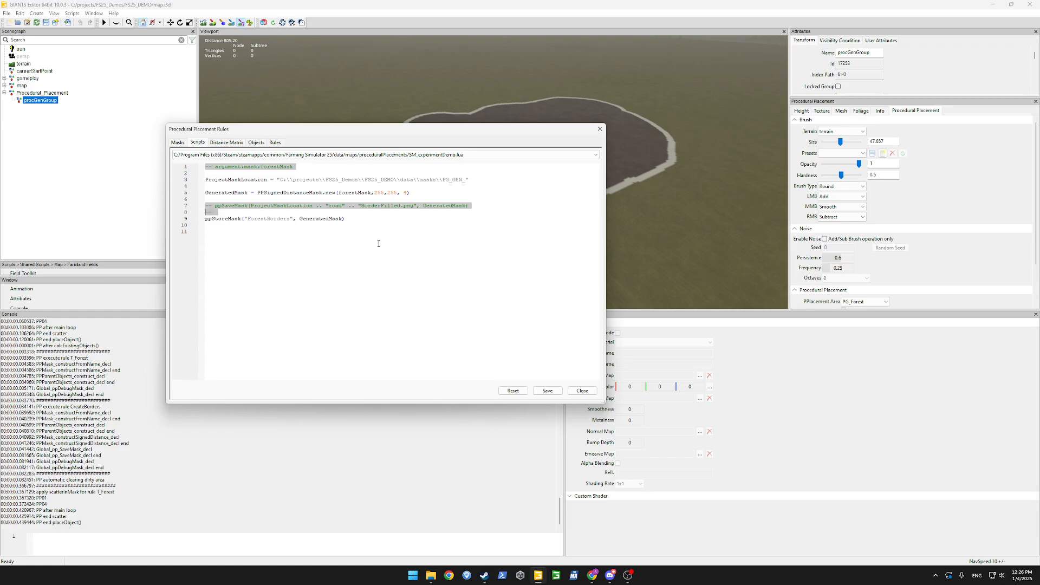
key("BackSpace")
key("BackSpace")
key("BackSpace")
key("BackSpace")
Save the edited SM_experimentDemo.lua script.
left_click(557, 393)
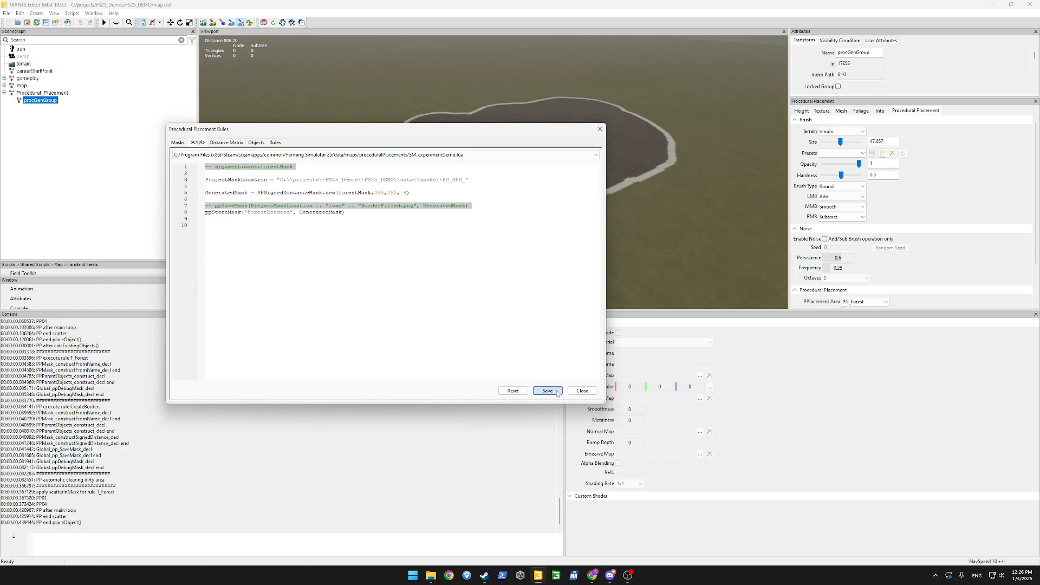
left_click(417, 286)
left_click(595, 156)
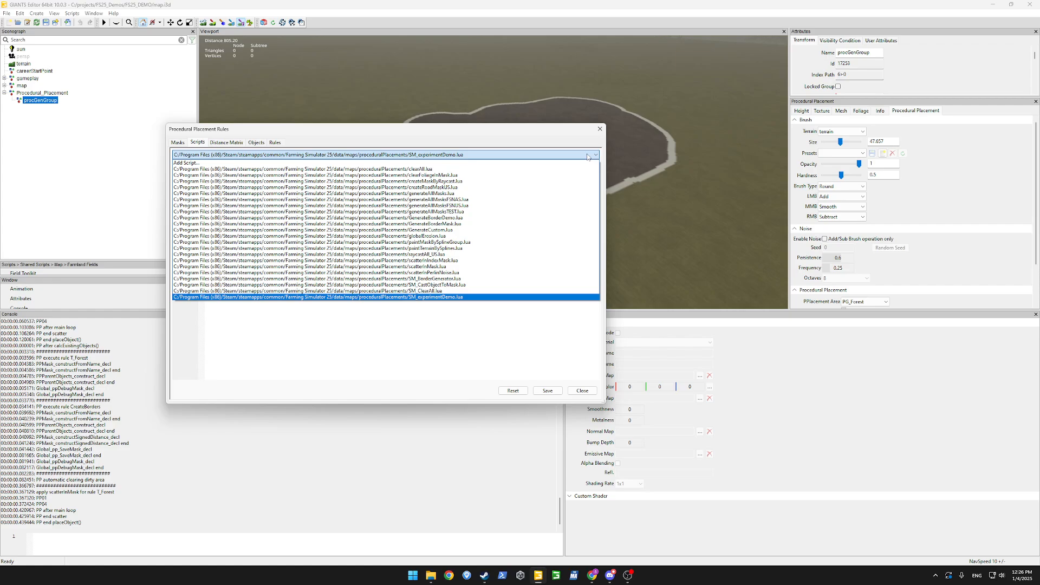
Create a script named FillMaskFromMemory.lua and paste PPMaskFromStore.new(GeneratedMask) into it.
left_click(444, 164)
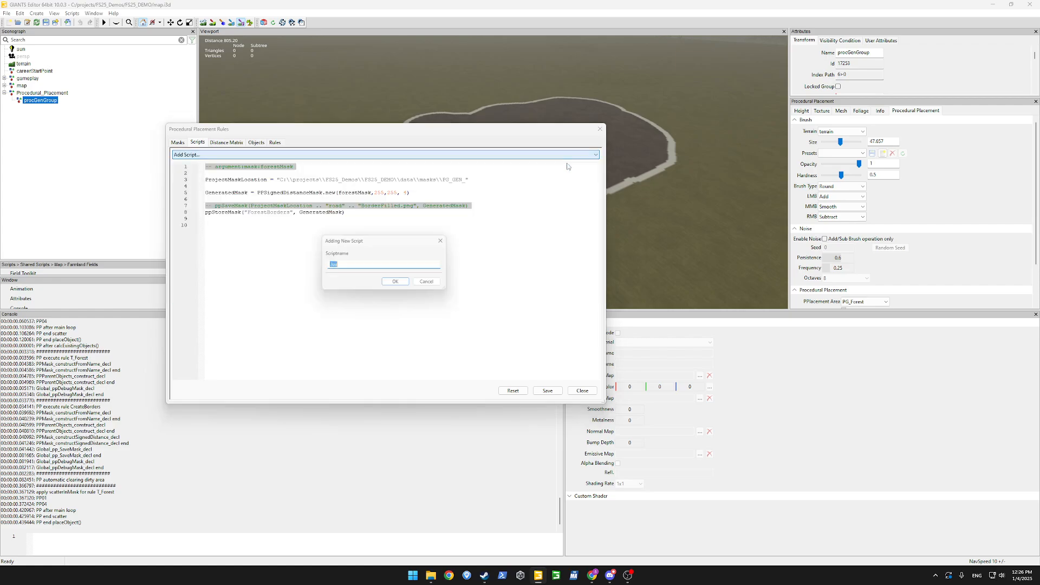
left_click(360, 266)
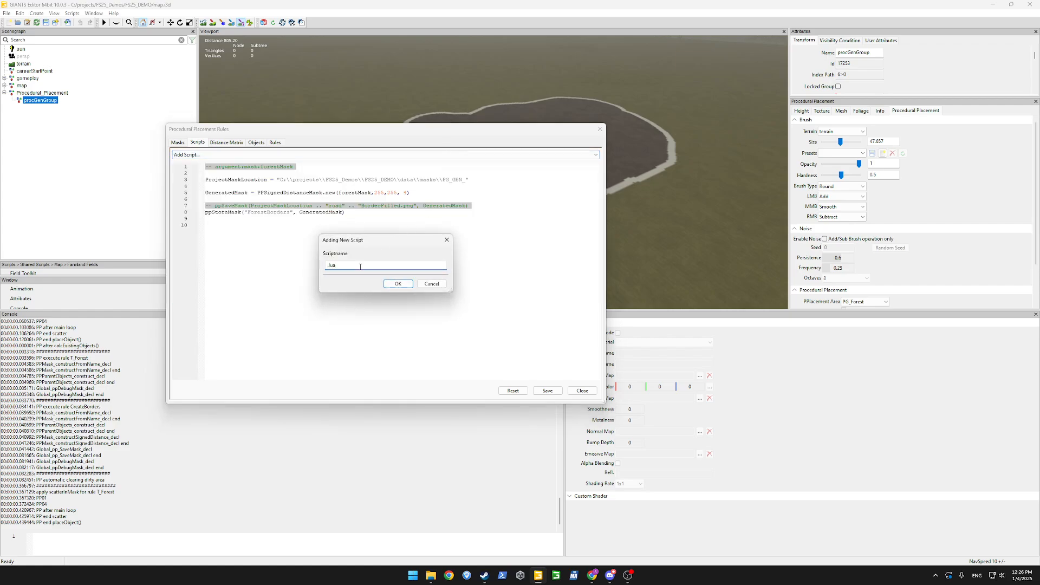
type("FillMaskFromMemory")
key("Return")
key("ctrl+v")
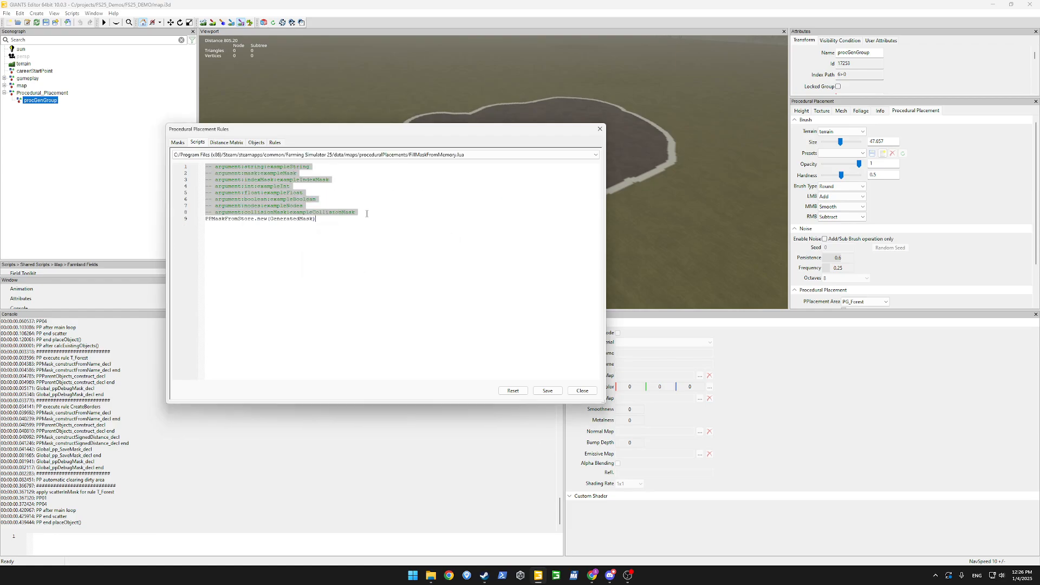
Rewrite the line as MaskToWorkWith = PPMaskFromStore.new("ForestBorders").
left_click(97, 123)
left_click(358, 212)
key("Return")
key("Return")
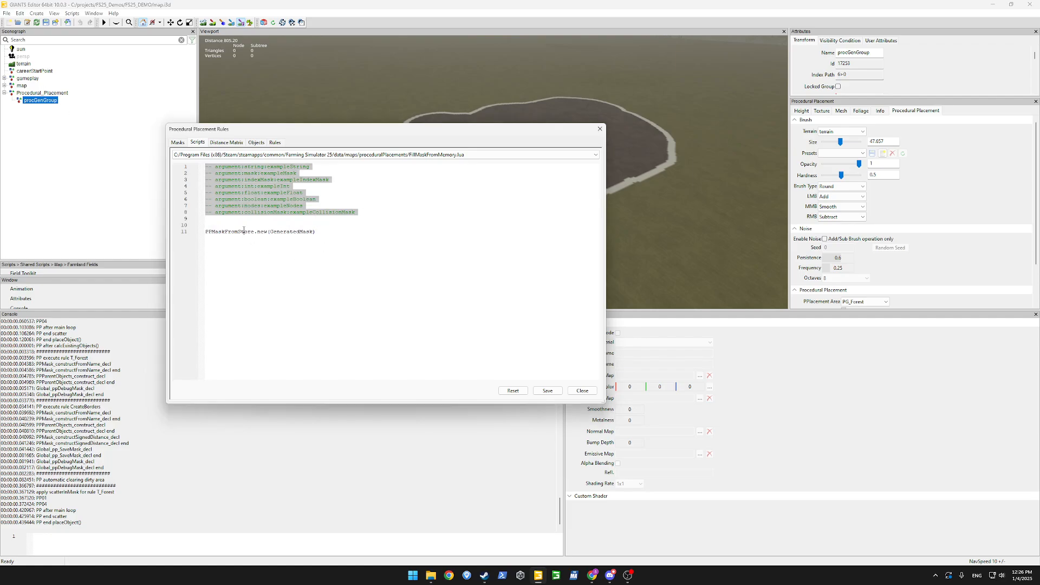
double_click(244, 231)
double_click(291, 232)
key("BackSpace")
type("\"ForestBo")
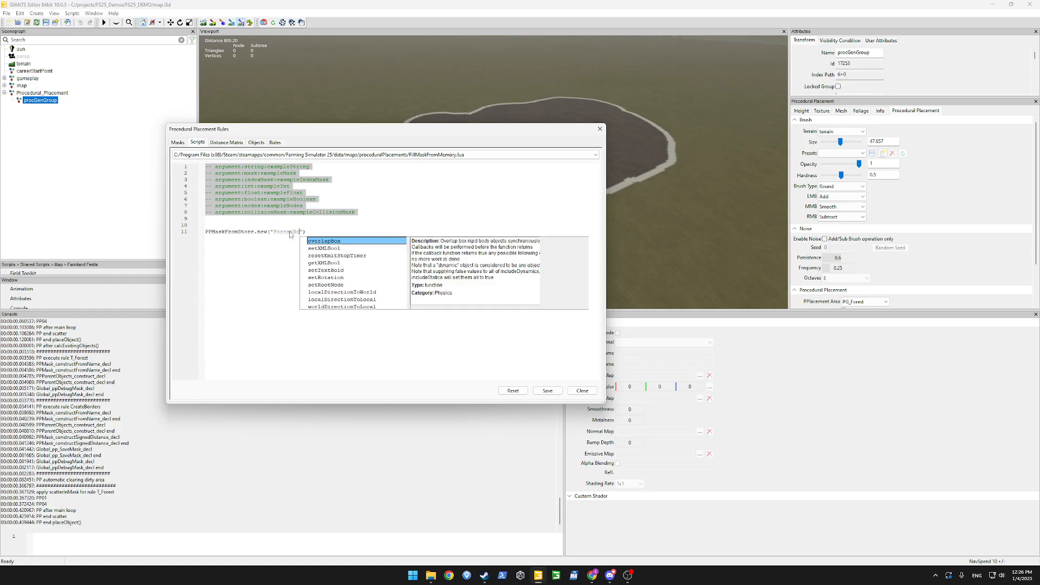
type("rder")
left_click(332, 231)
key("Return")
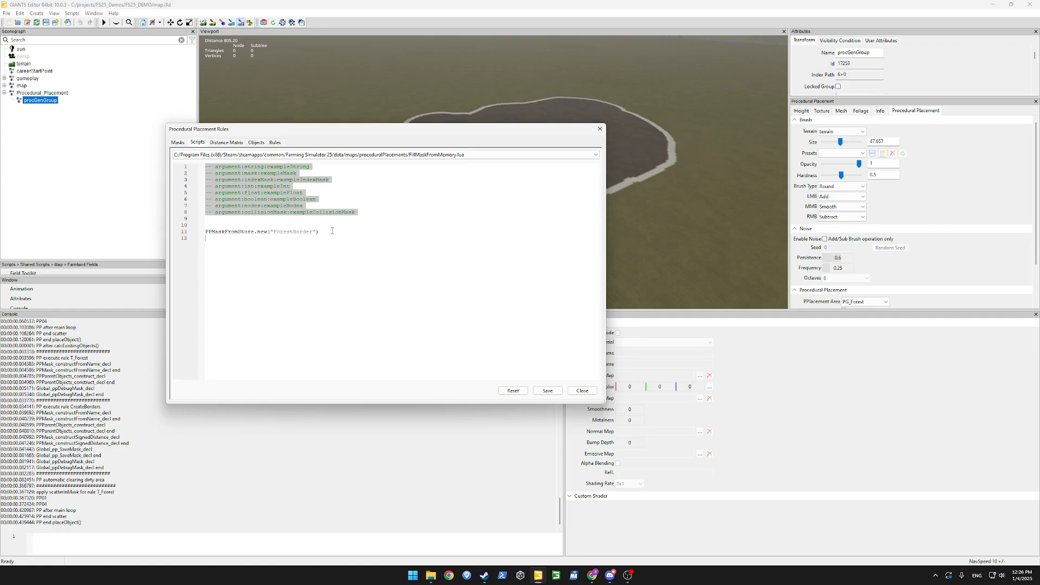
key("Up")
type("MaskToWork")
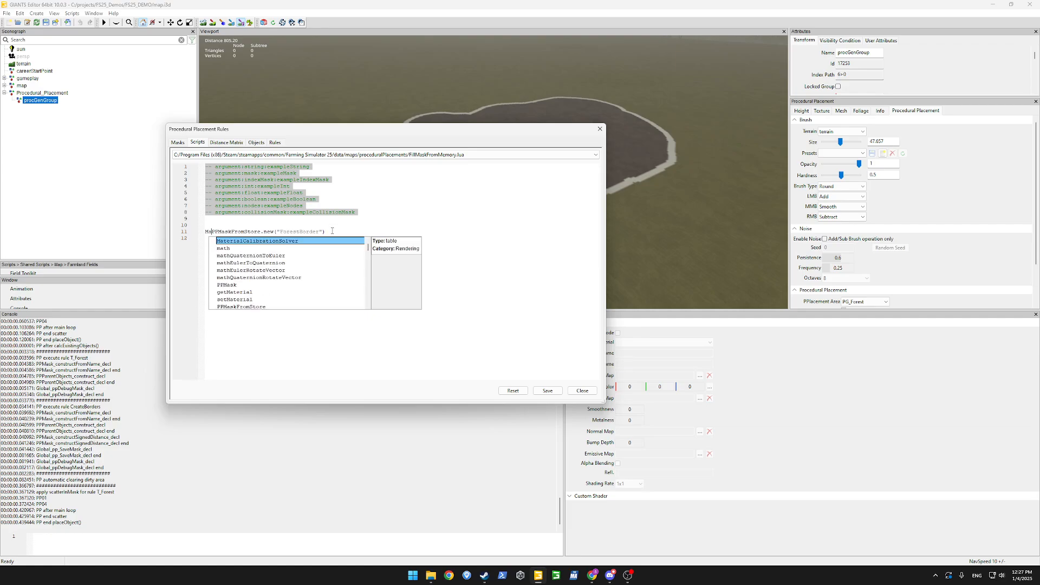
type("With =")
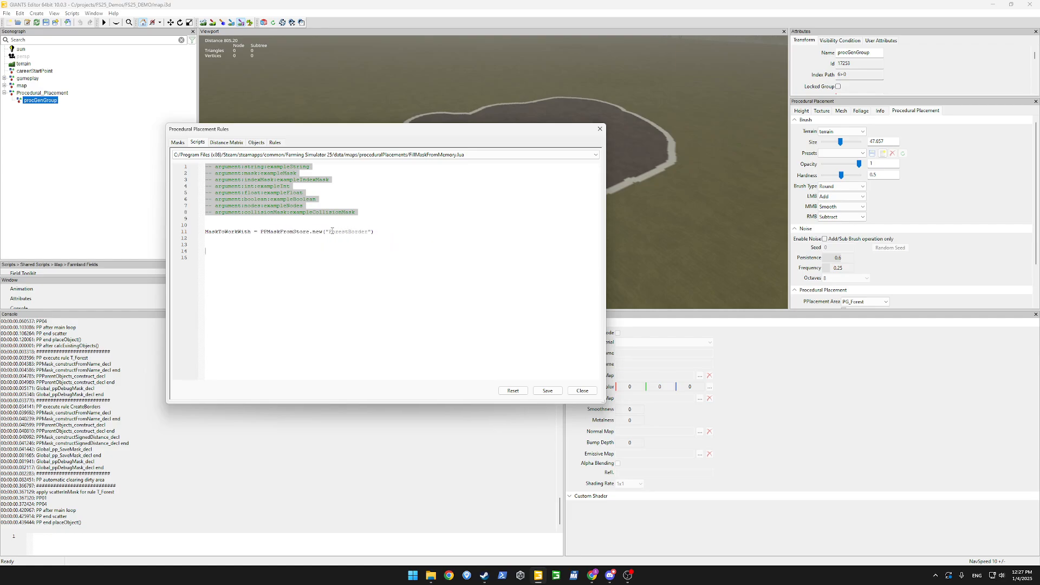
Save FillMaskFromMemory.lua and open the scatterInMask.lua script.
left_click(548, 391)
left_click(395, 156)
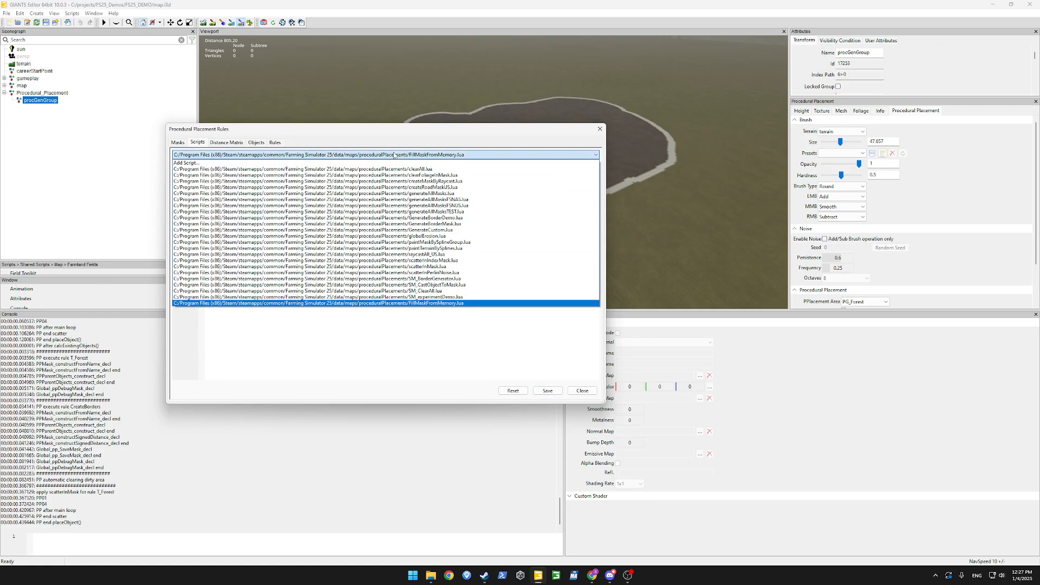
left_click(445, 267)
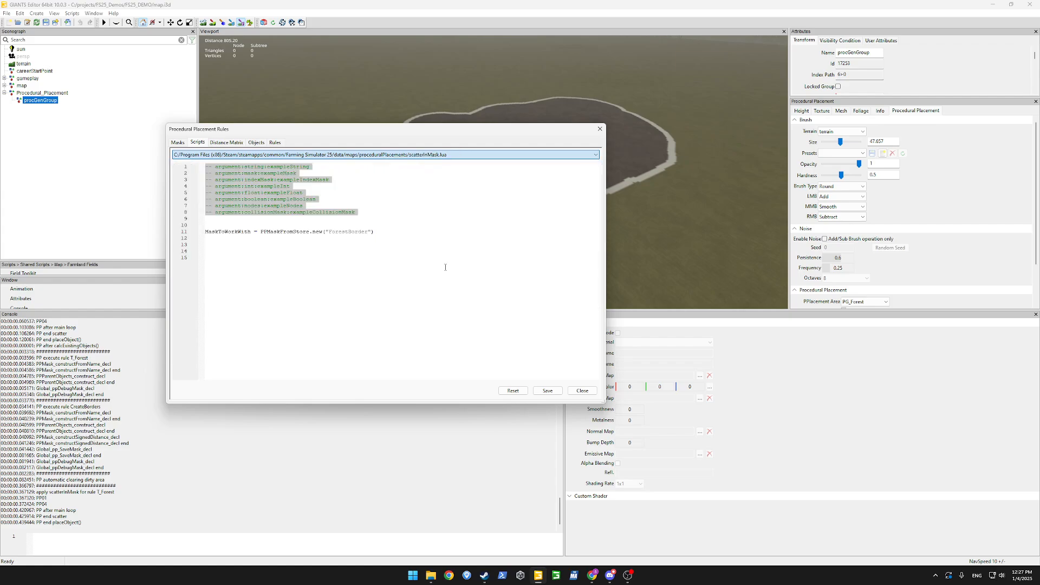
Bring the scatter code from scatterInMask.lua into FillMaskFromMemory.lua and inline false as its recursive argument.
left_click_drag(527, 258, 209, 206)
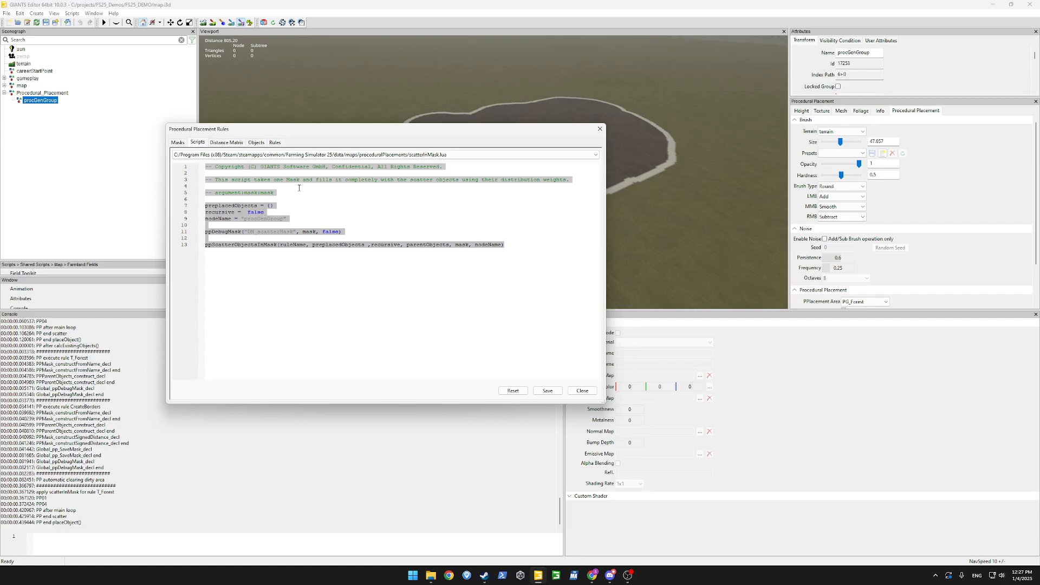
left_click(428, 155)
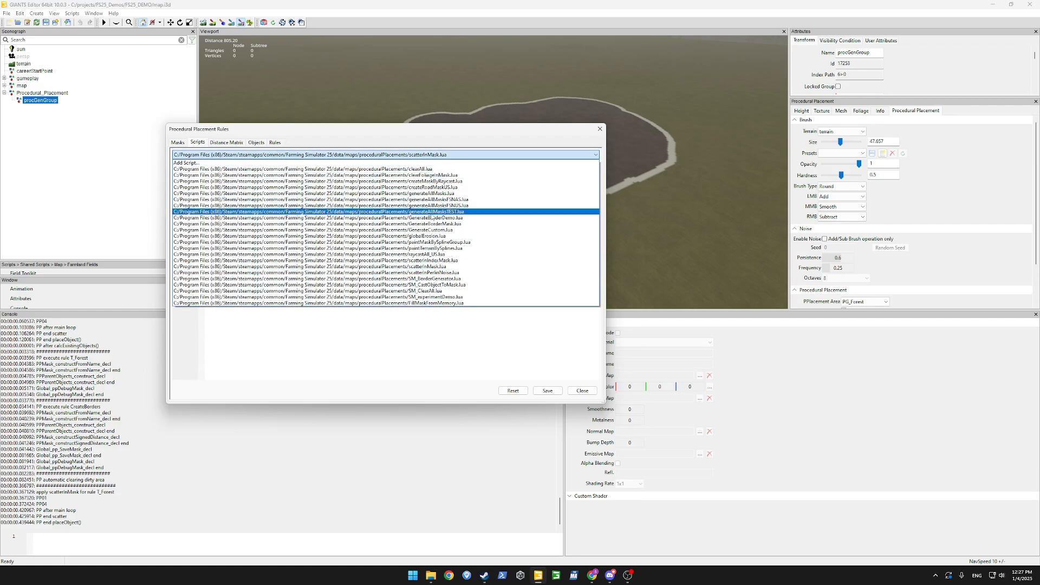
left_click(457, 303)
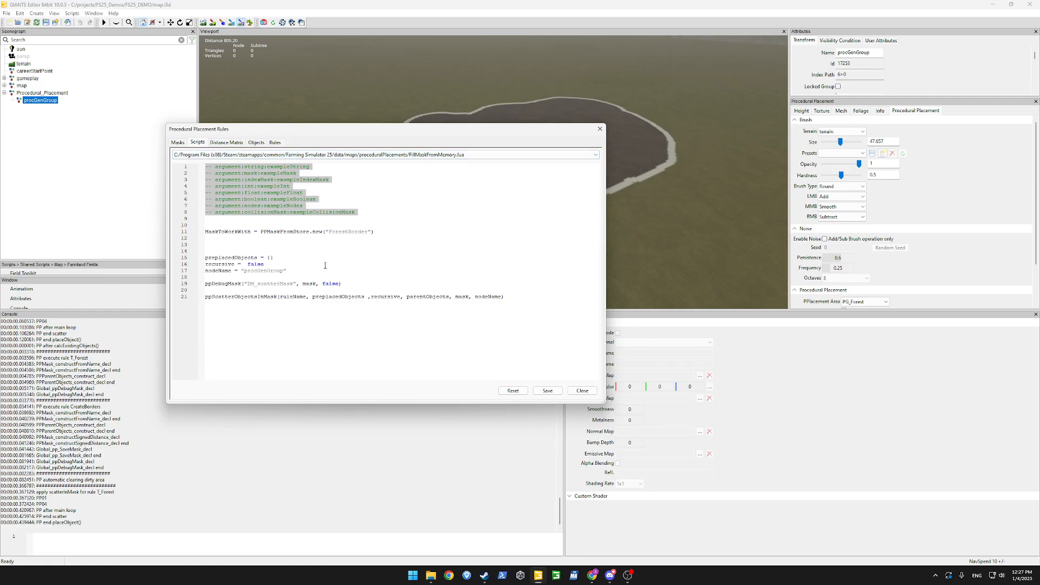
left_click(291, 253)
key("BackSpace")
key("BackSpace")
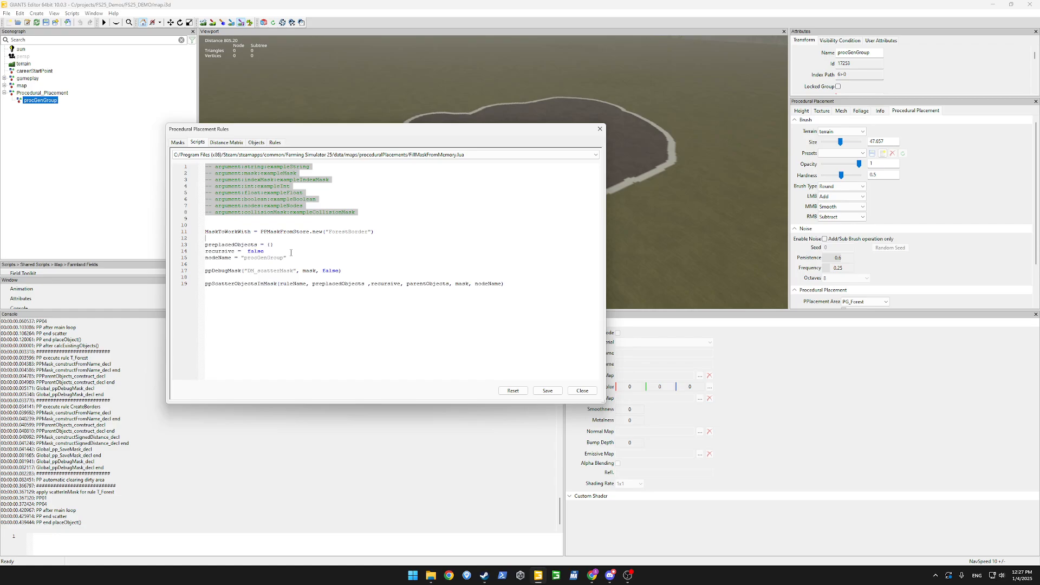
double_click(228, 244)
double_click(223, 252)
double_click(256, 252)
key("ctrl+x")
double_click(395, 284)
key("ctrl+v")
Inline the procGenGroup string as the node name and {} as preplaced objects, deleting the emptied variable lines.
left_click_drag(241, 258, 304, 258)
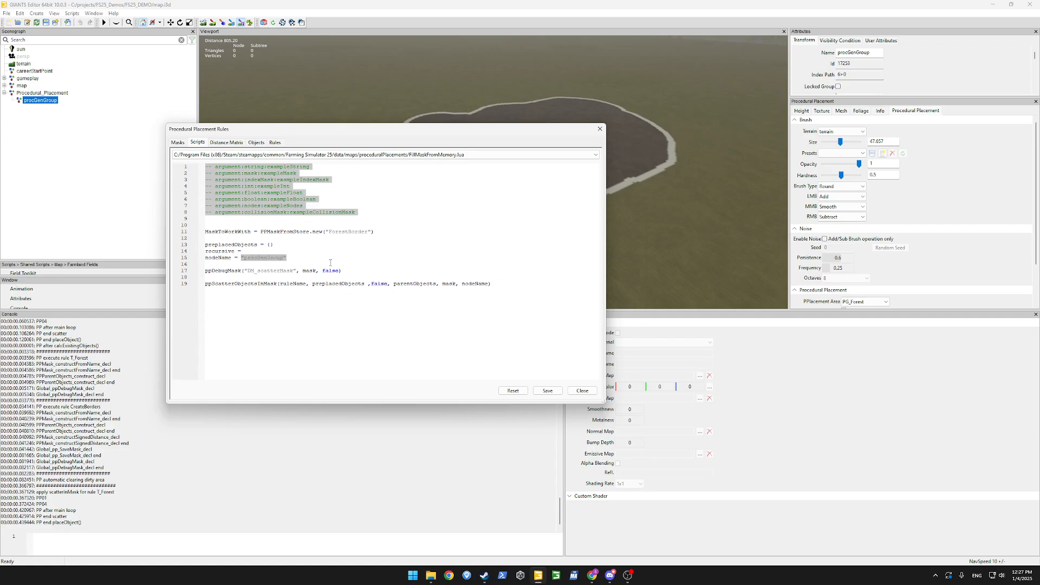
key("BackSpace")
left_click(114, 156)
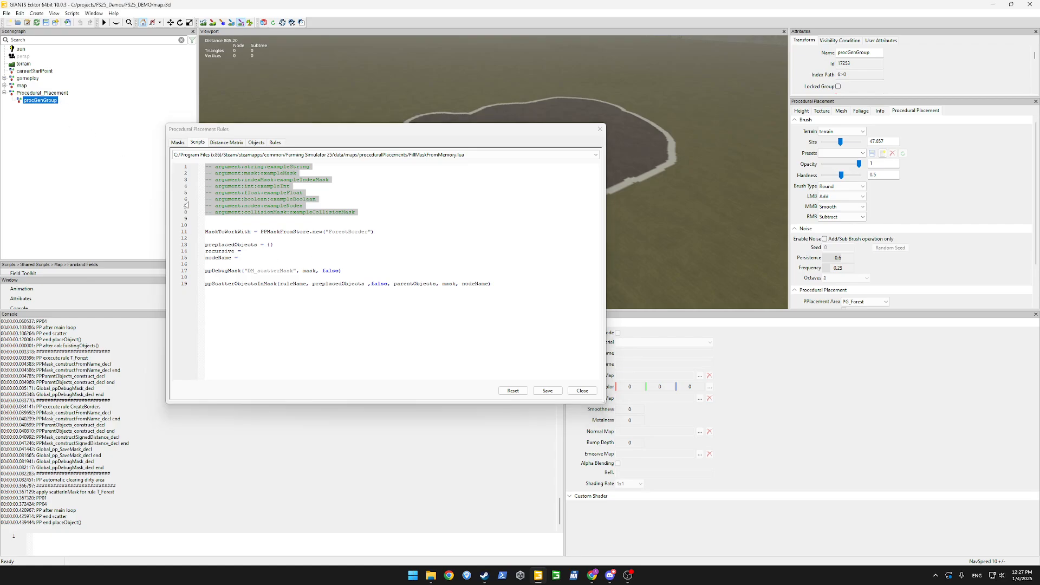
double_click(470, 284)
key("ctrl+v")
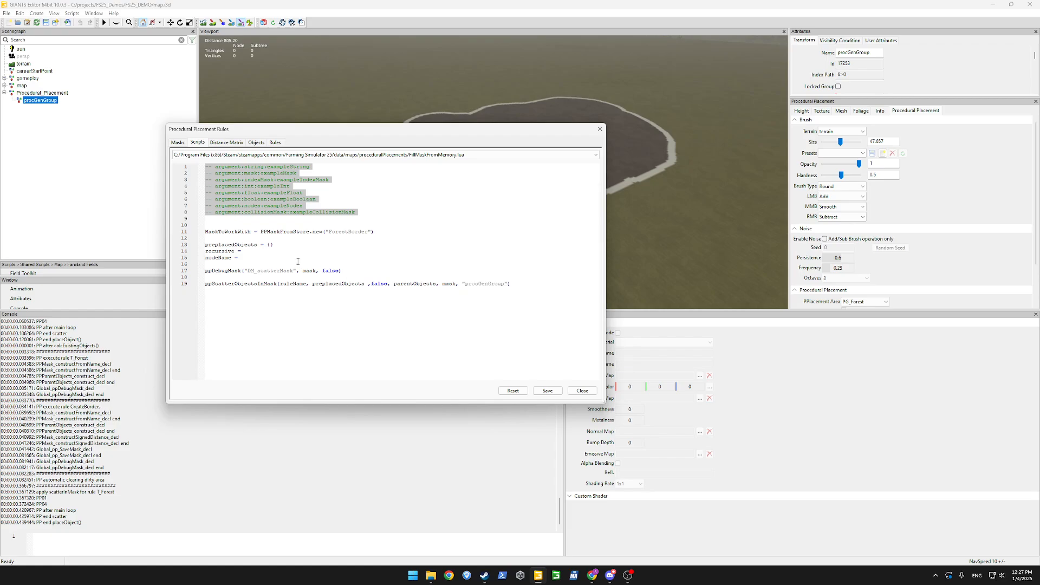
key("shift+Up")
key("shift+Up")
key("BackSpace")
key("BackSpace")
key("shift+Left")
key("shift+Left")
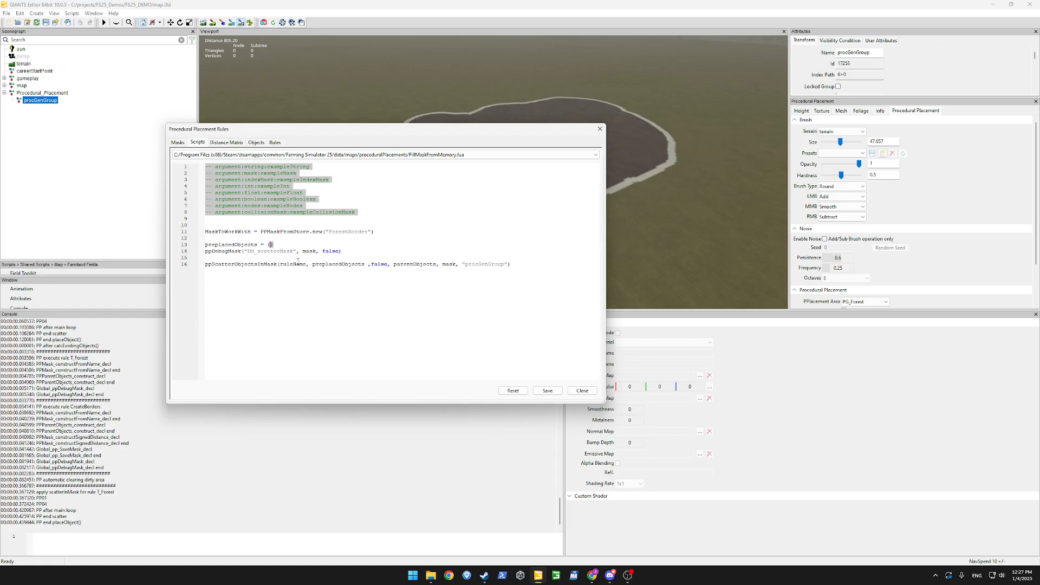
key("ctrl+x")
double_click(336, 264)
key("ctrl+v")
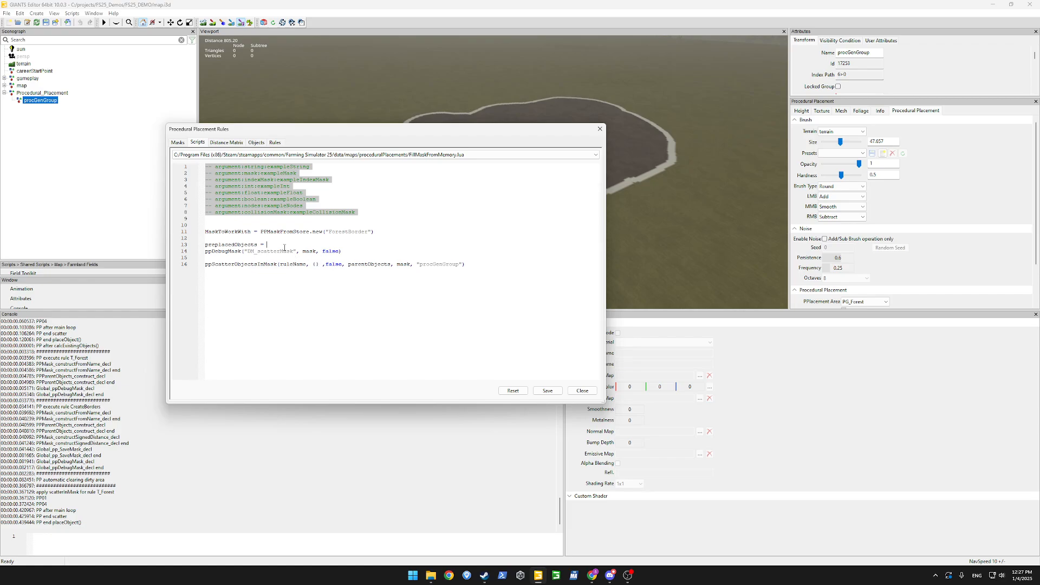
key("shift+Home")
key("BackSpace")
Delete the debug mask line and the leftover blank lines.
key("Down")
key("shift+Down")
key("shift+Down")
key("BackSpace")
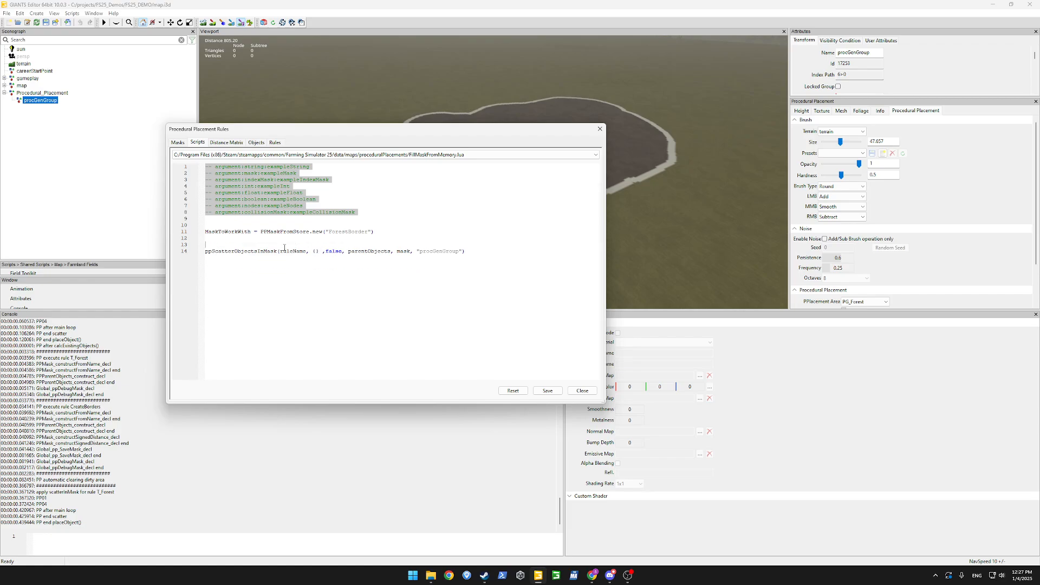
key("BackSpace")
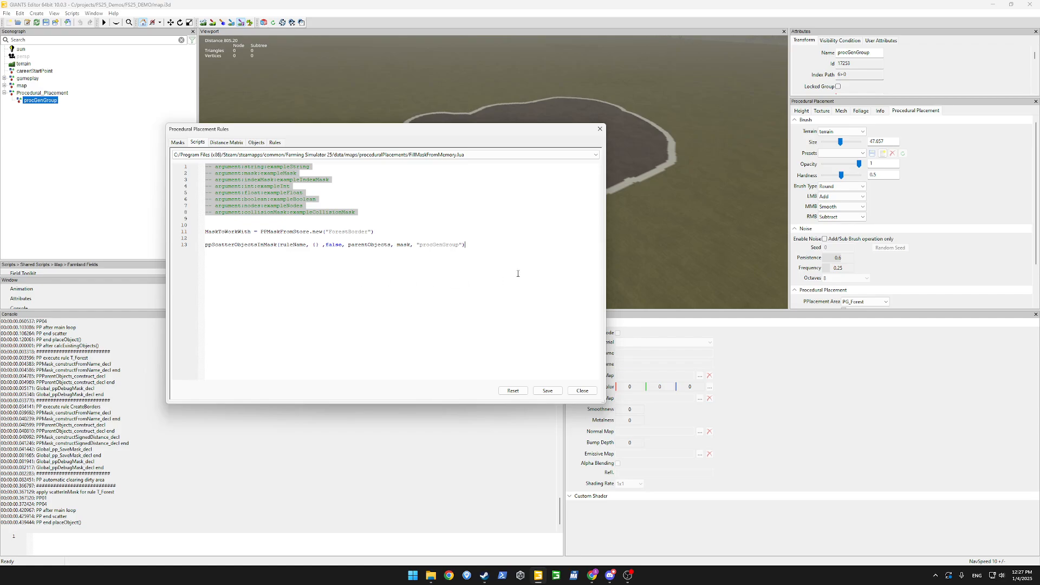
key("Return")
Pass MaskToWorkWith as the scatter call's mask, remove stray empty lines, and save the script.
double_click(227, 231)
key("ctrl+c")
double_click(404, 244)
key("ctrl+v")
left_click(397, 264)
key("BackSpace")
key("BackSpace")
left_click(295, 189)
key("BackSpace")
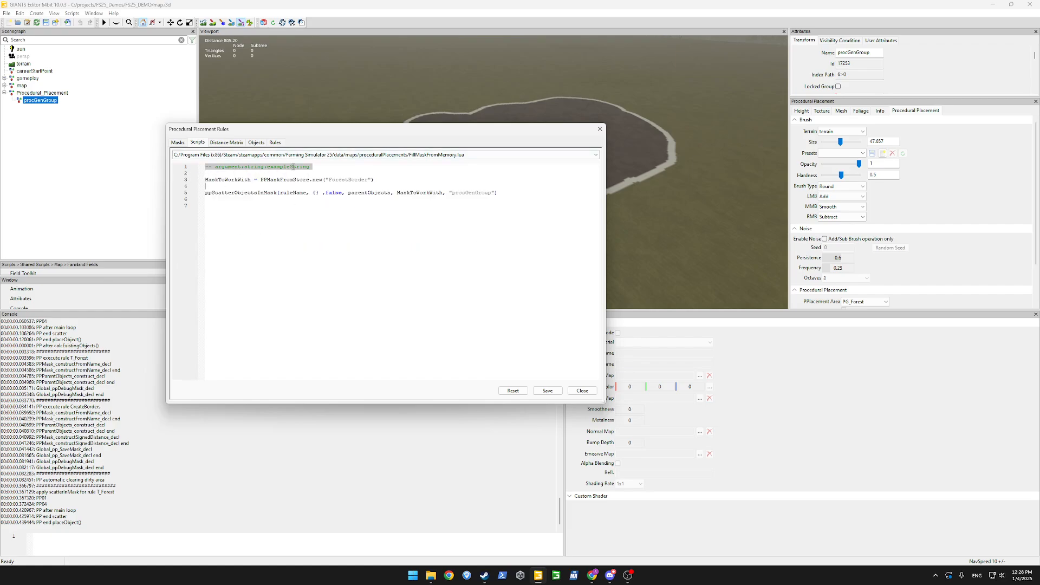
left_click(548, 391)
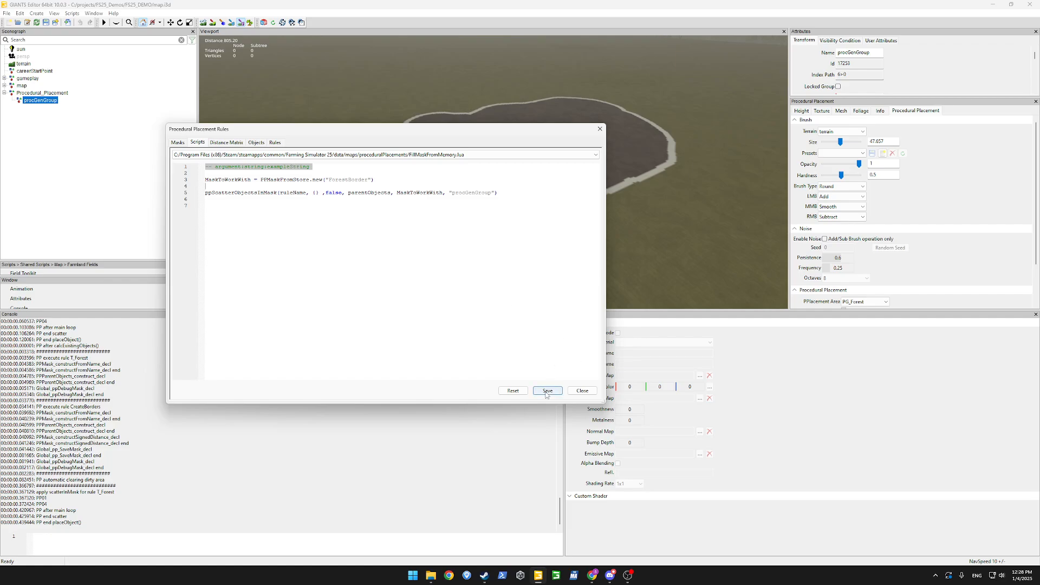
Add a rule named FillMaskFromMemory that runs FillMaskFromMemory.lua, with placeholder text in exampleString.
left_click(275, 143)
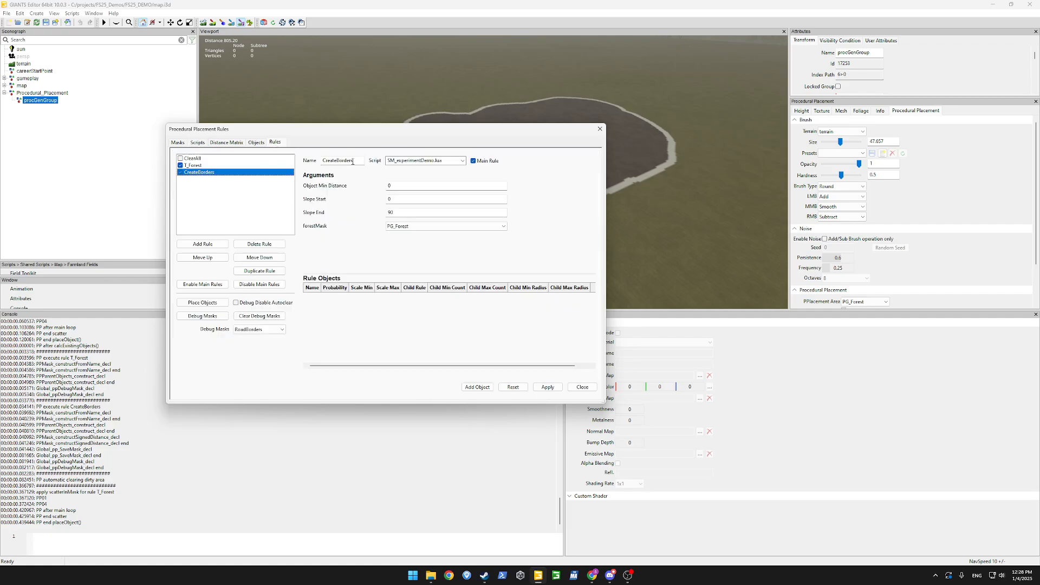
left_click(223, 244)
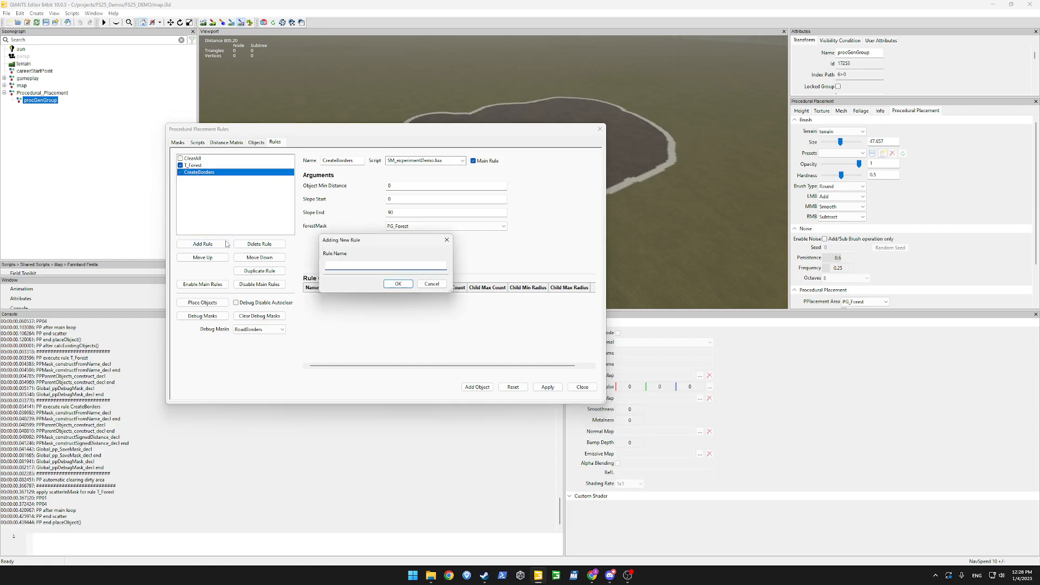
type("FillMaskFromMemory")
key("Return")
left_click(463, 160)
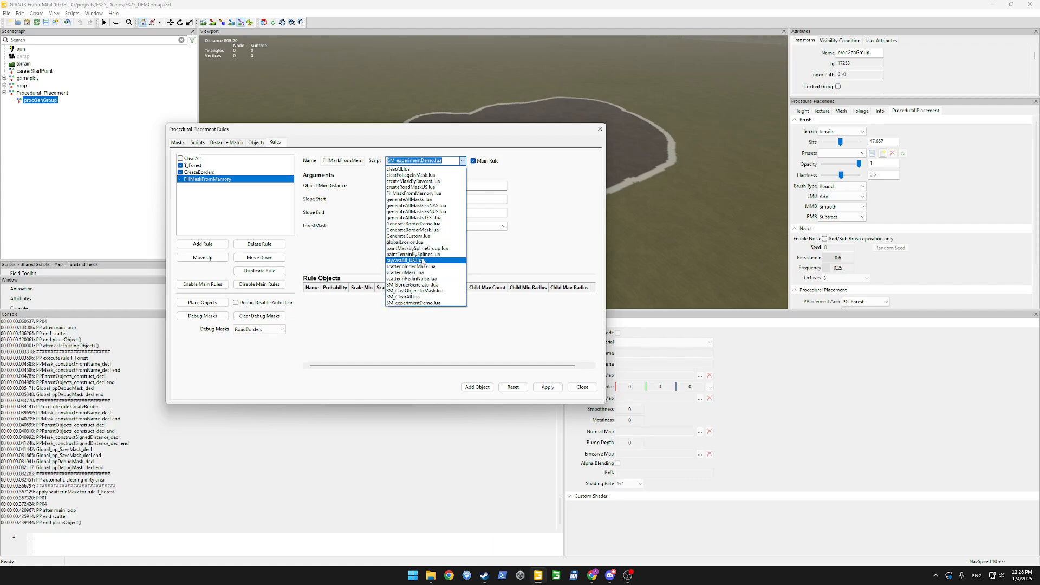
left_click(413, 194)
left_click(501, 226)
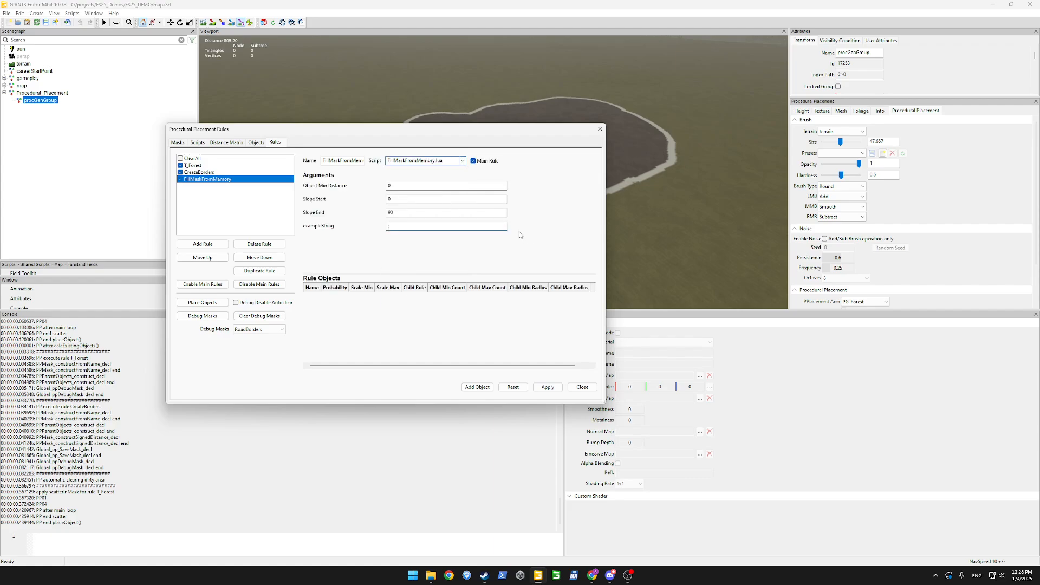
type("sdksdfkjshdfjkshdfjk")
Add ASPHALT as the rule's placed object, then view the ClearAll rule's settings.
left_click(477, 387)
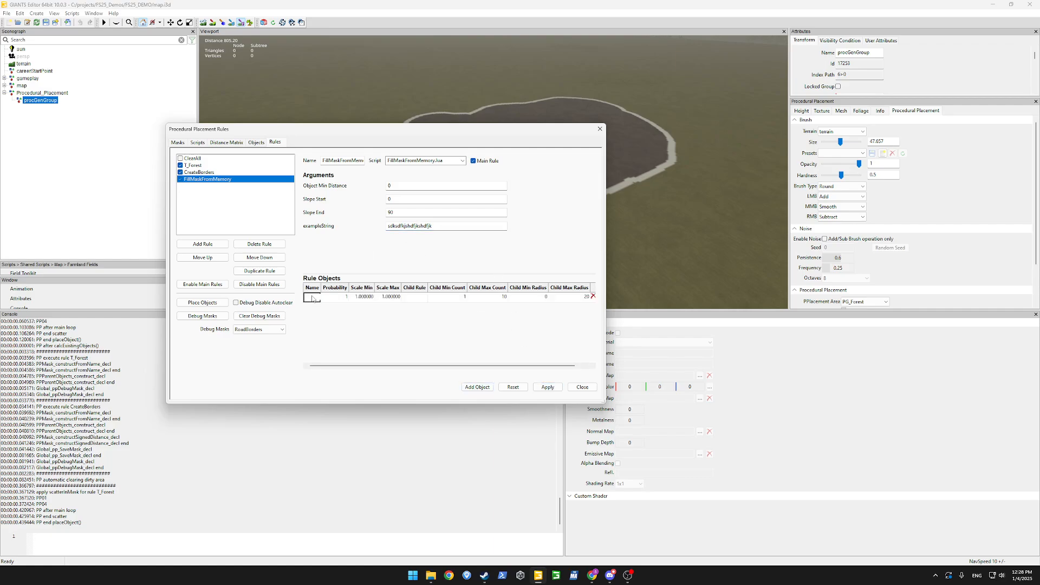
left_click(345, 297)
mouse_move(346, 324)
left_mouse_down()
mouse_move(349, 356)
mouse_move(347, 321)
left_mouse_up()
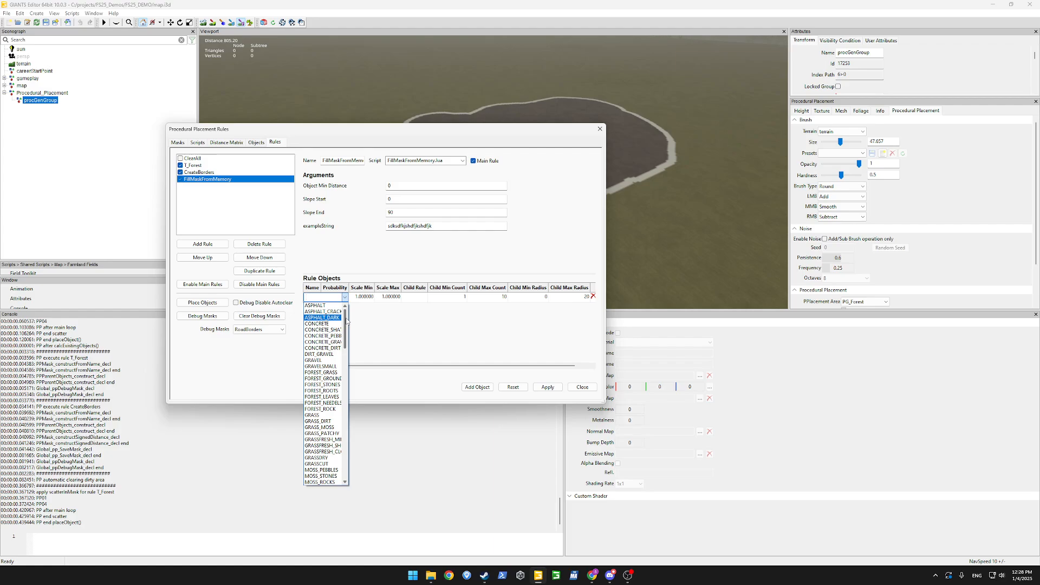
left_click(319, 305)
left_click(416, 226)
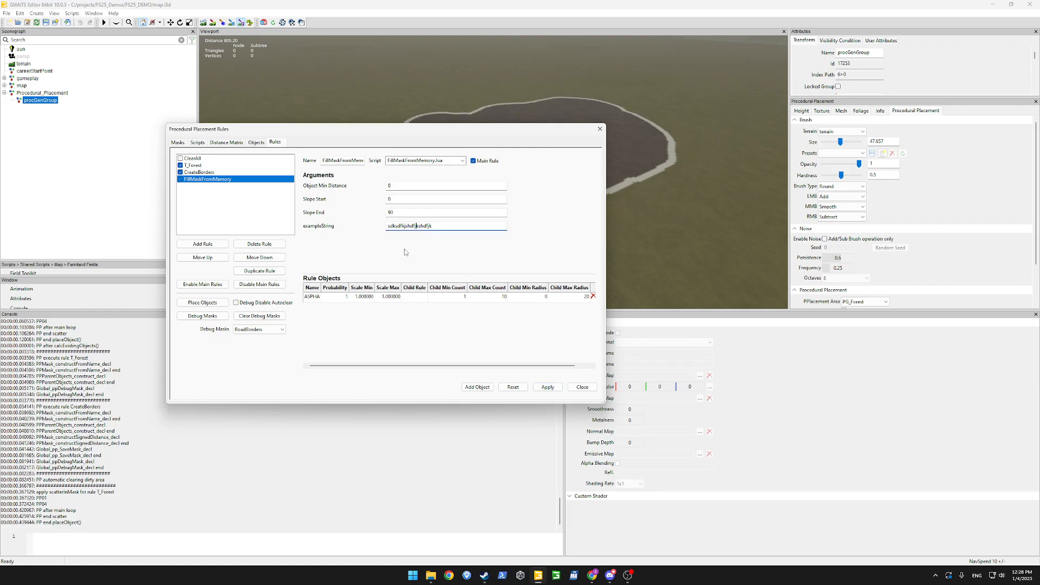
left_click(193, 159)
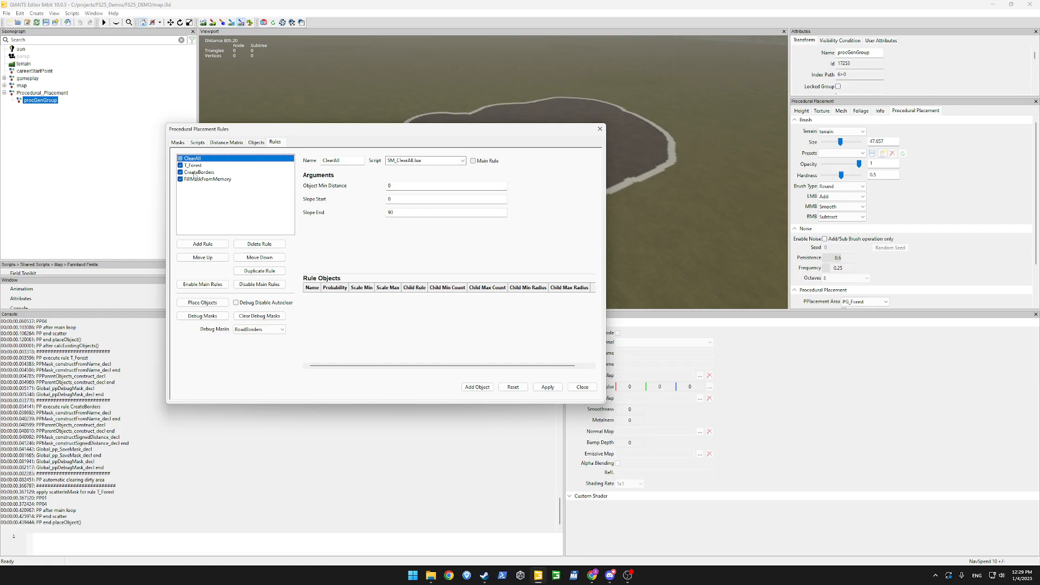
left_click(241, 24)
left_click_drag(493, 134, 358, 143)
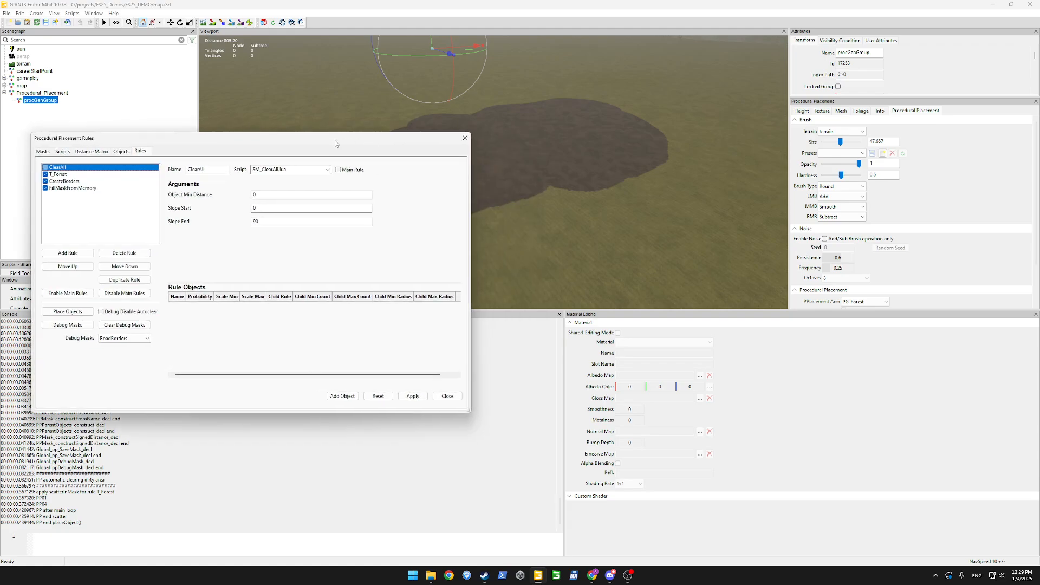
left_click(56, 175)
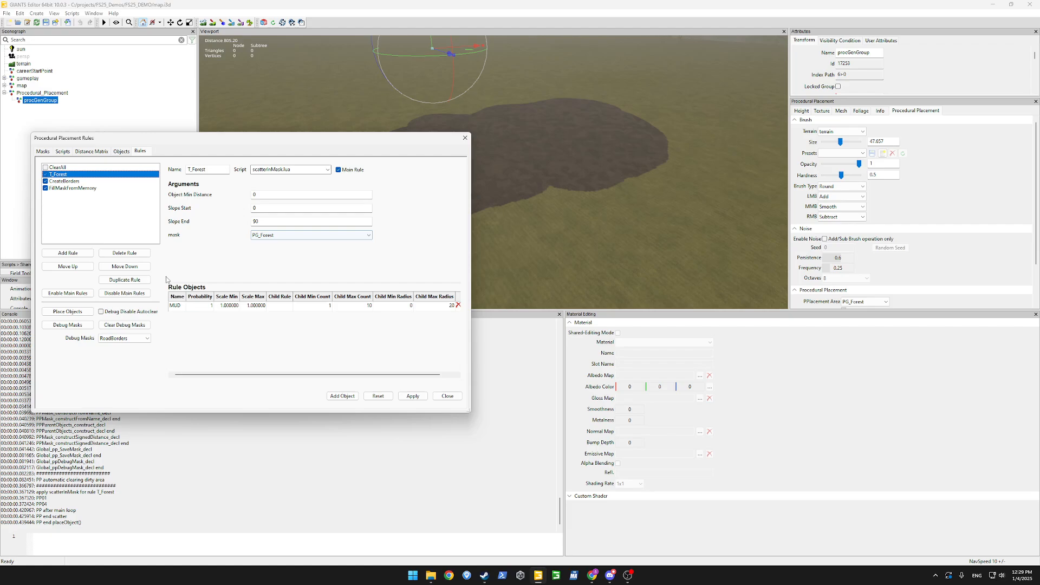
left_click(56, 182)
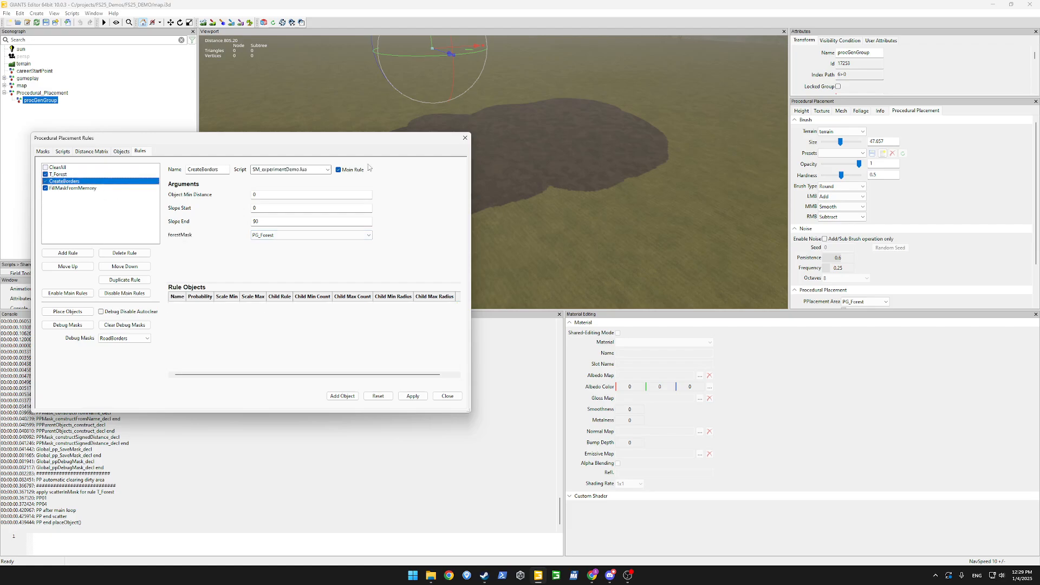
left_click(338, 170)
left_click(415, 397)
left_click(74, 188)
left_click(68, 182)
left_click(339, 169)
left_click(411, 397)
left_click(63, 151)
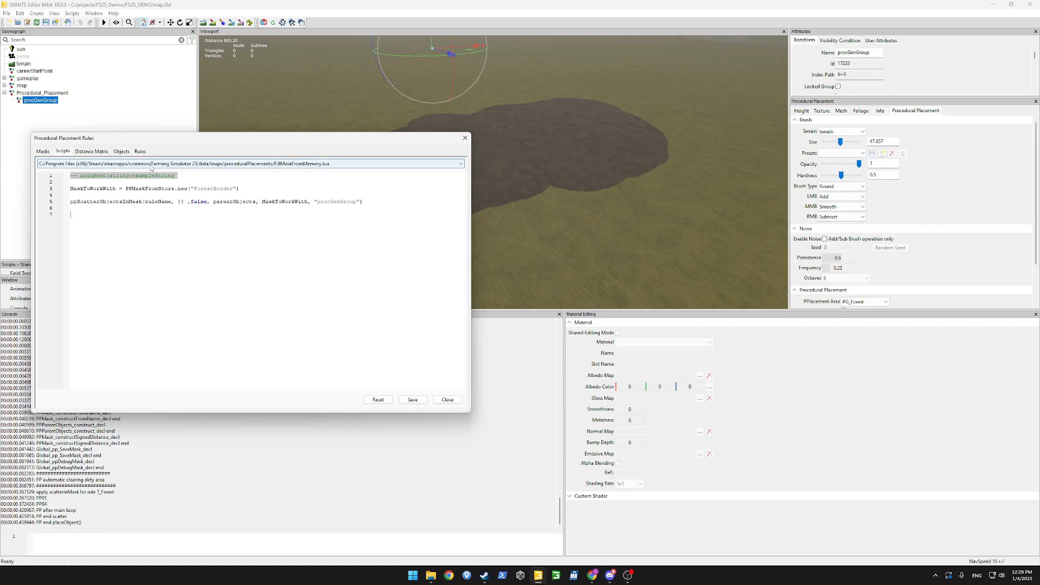
left_click(291, 163)
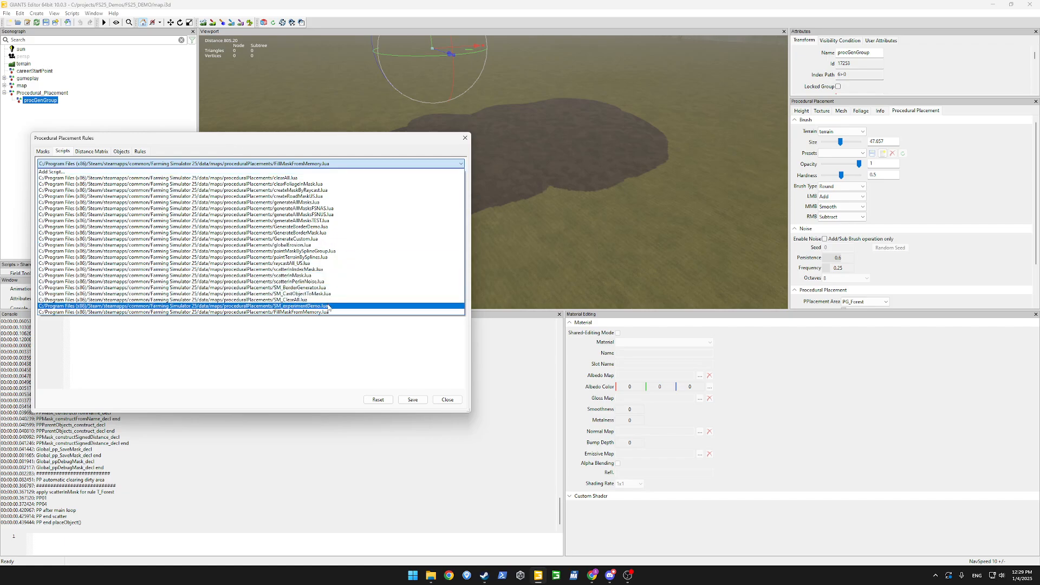
left_click(255, 306)
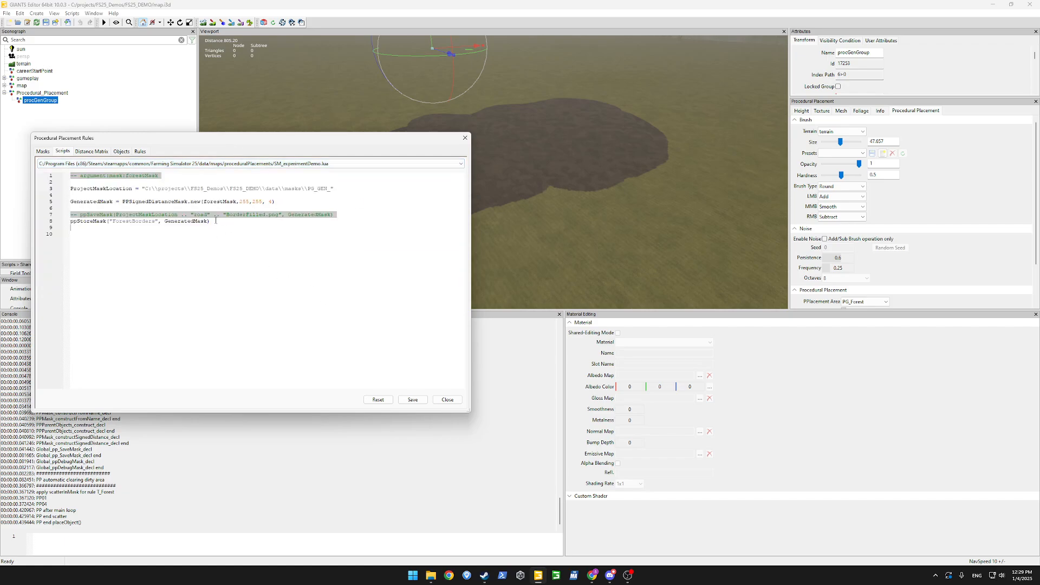
double_click(88, 221)
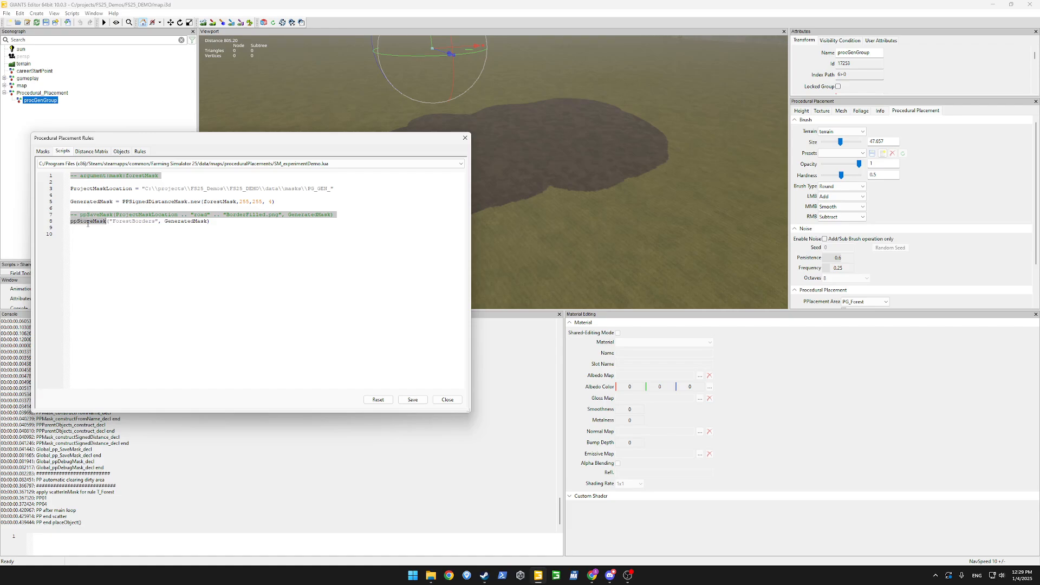
left_click(261, 200)
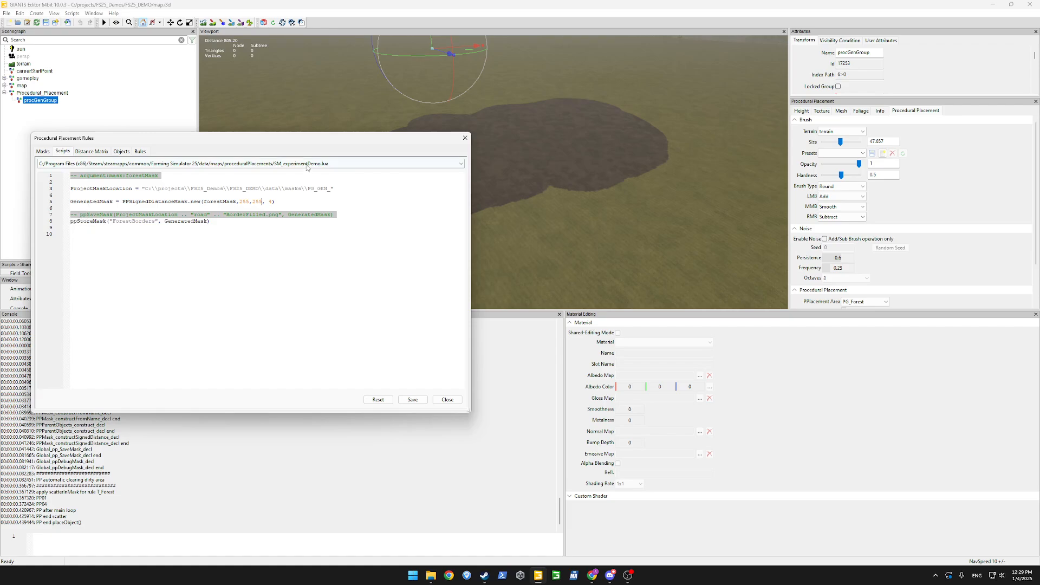
left_click(140, 152)
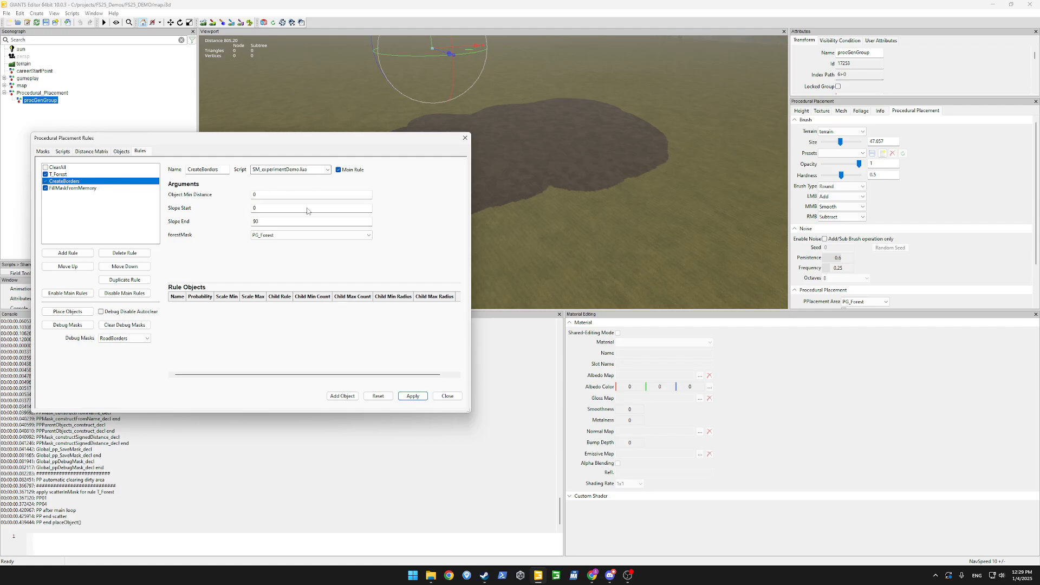
Apply the FillMaskFromMemory rule settings, run Place Objects, and move the rules window to the top-left.
left_click(72, 188)
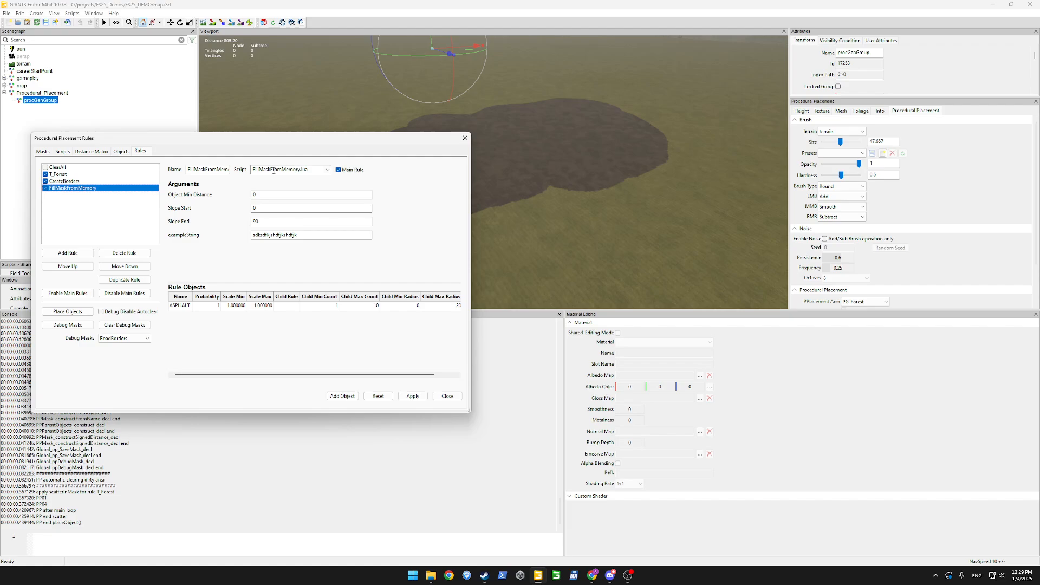
left_click(409, 398)
left_click(282, 266)
left_click(55, 313)
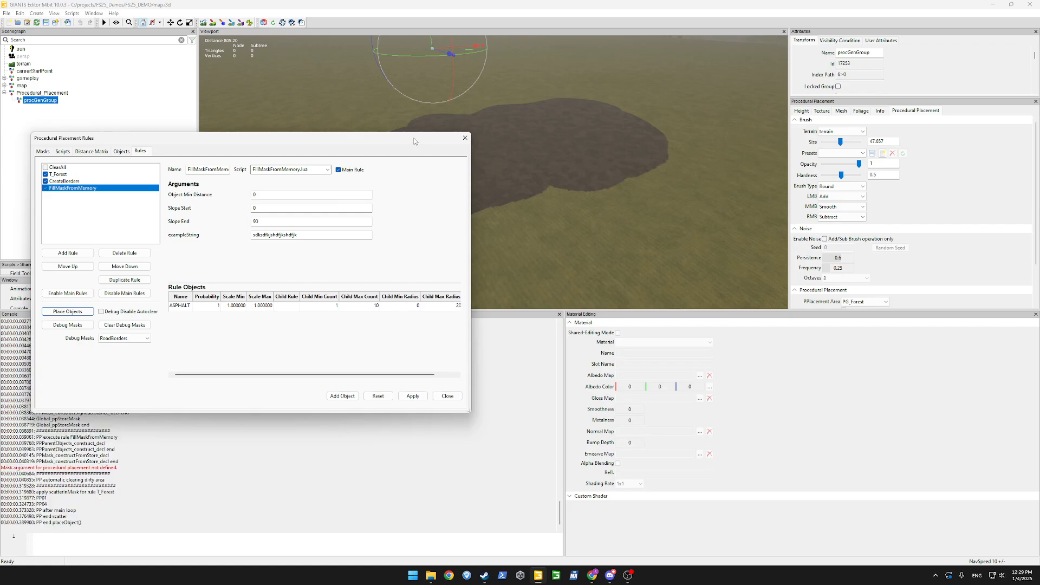
left_click_drag(414, 141, 412, 47)
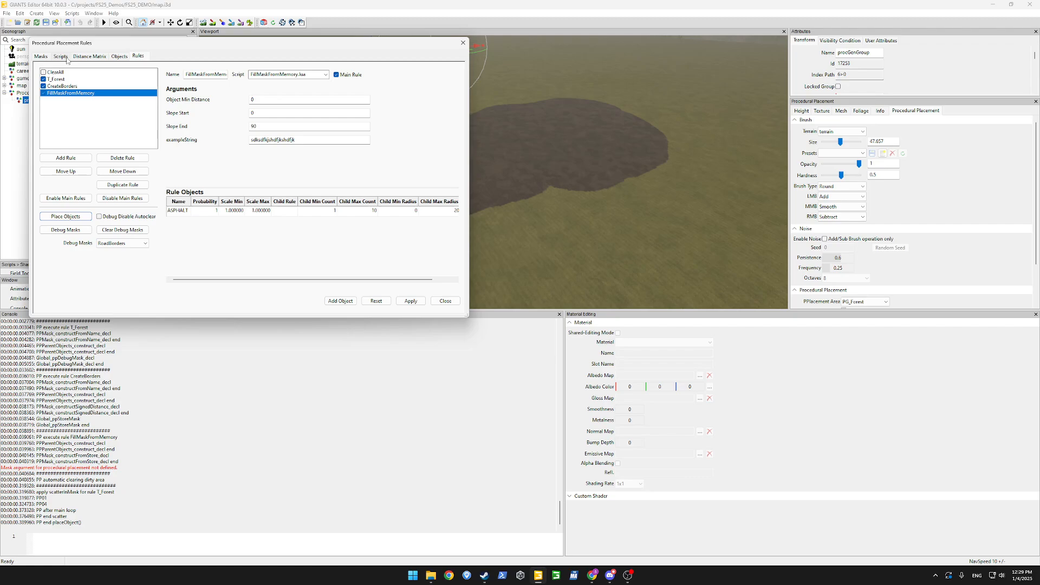
Open FillMaskFromMemory.lua, try out a ppMaskFromStore.new() test line, then fix the PPMaskFromStore capitalisation on line 3.
left_click(60, 56)
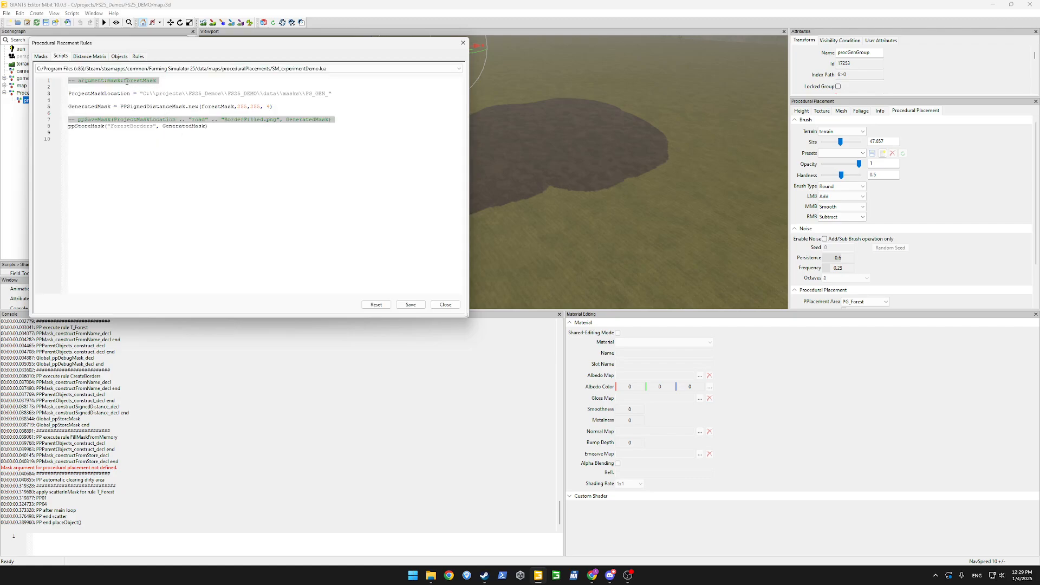
left_click(260, 69)
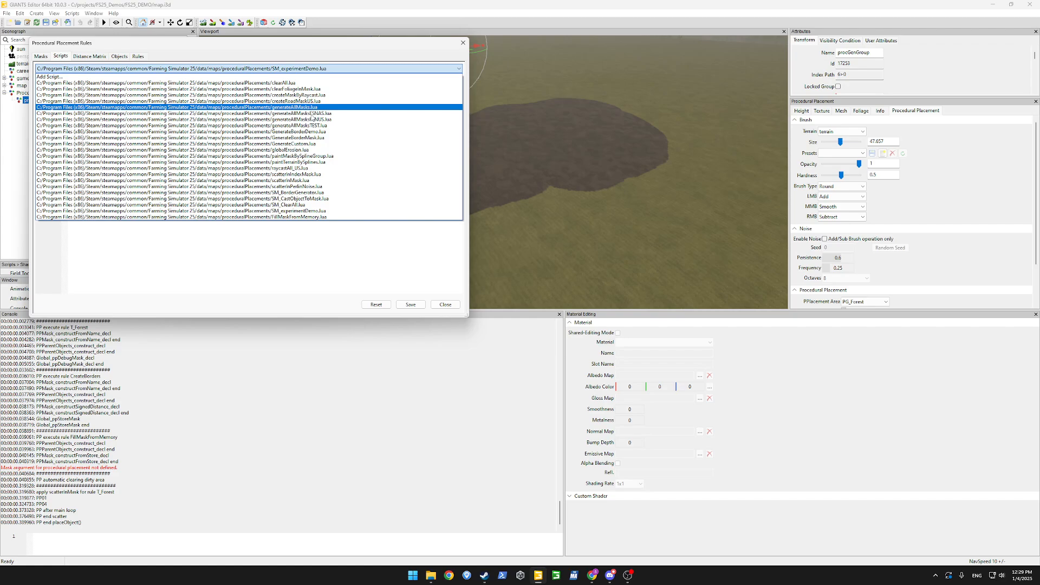
left_click(322, 218)
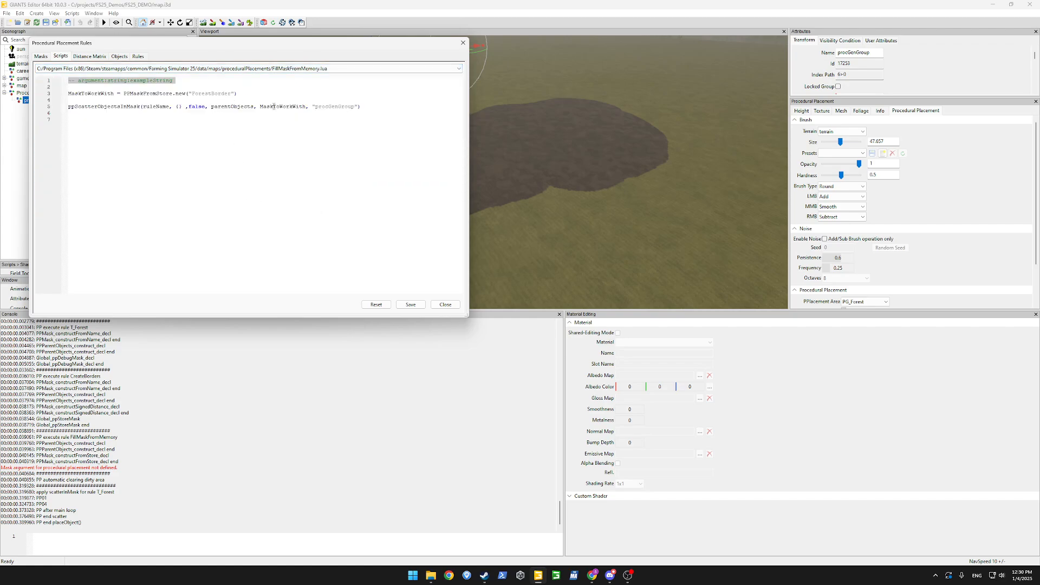
double_click(274, 107)
double_click(138, 95)
double_click(196, 95)
left_click(176, 101)
type("ppMa")
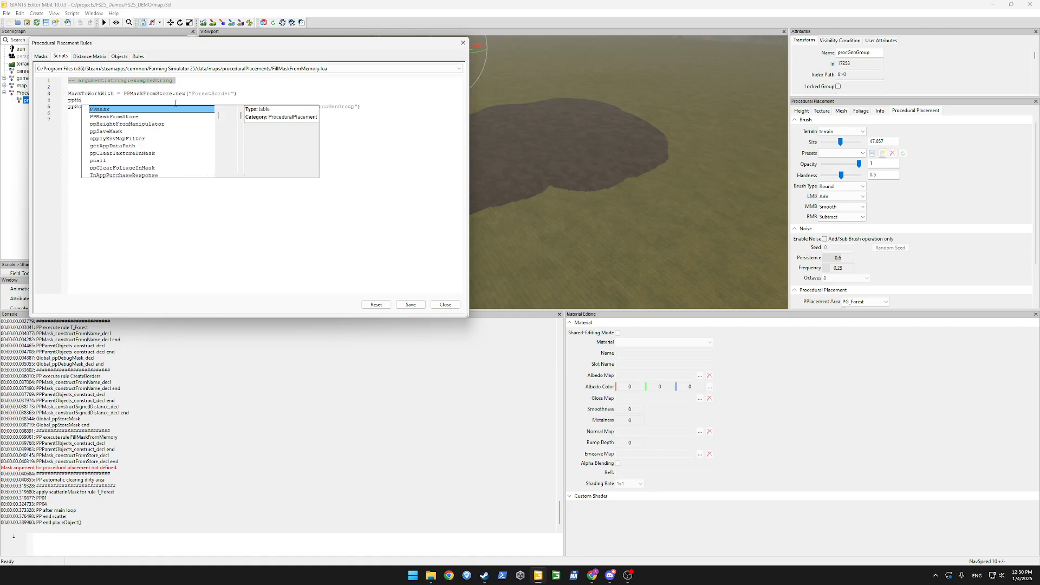
type("skFromSt")
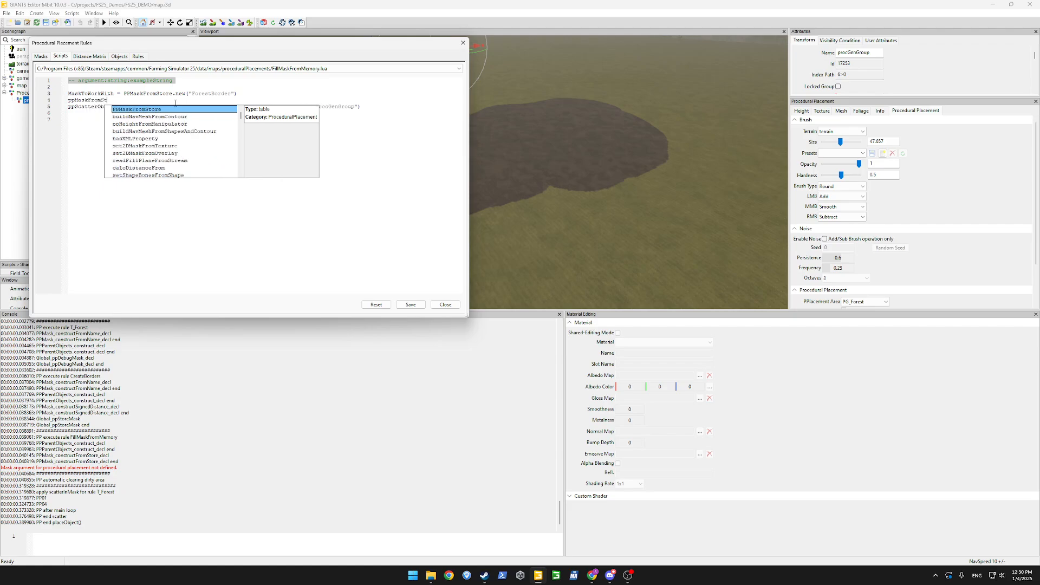
type("ore.")
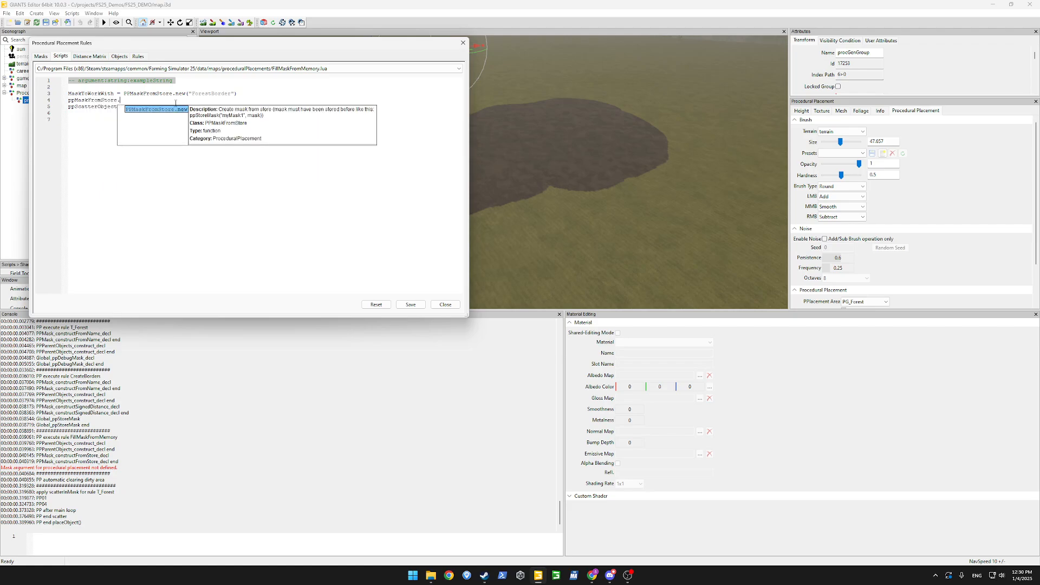
type("new")
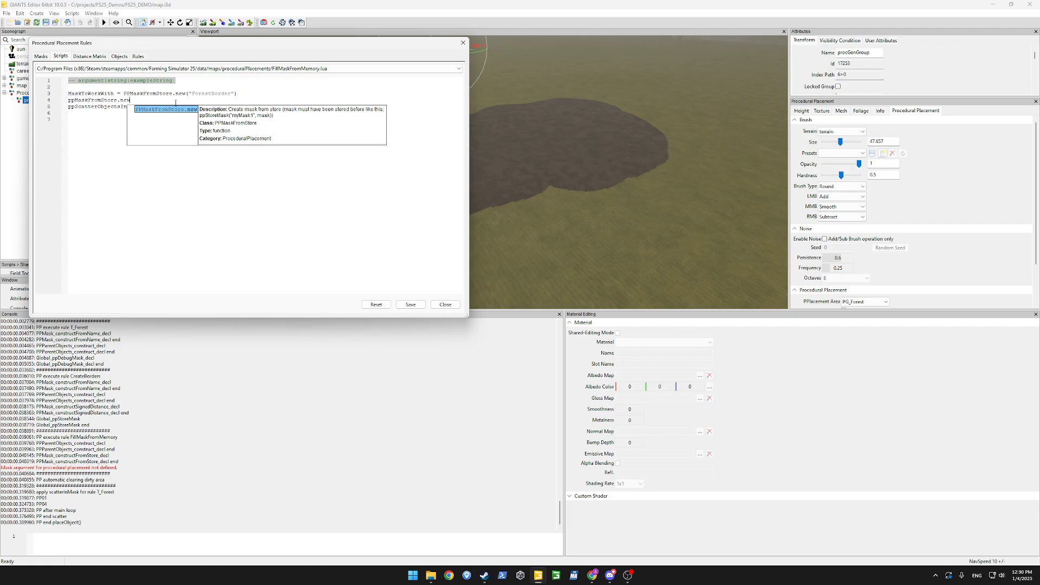
type("(")
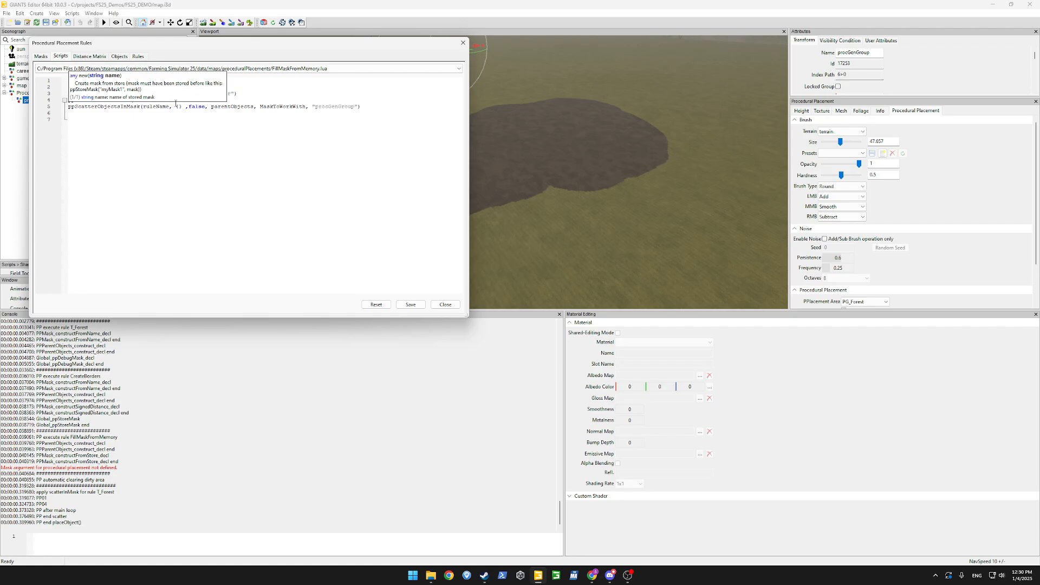
type(")")
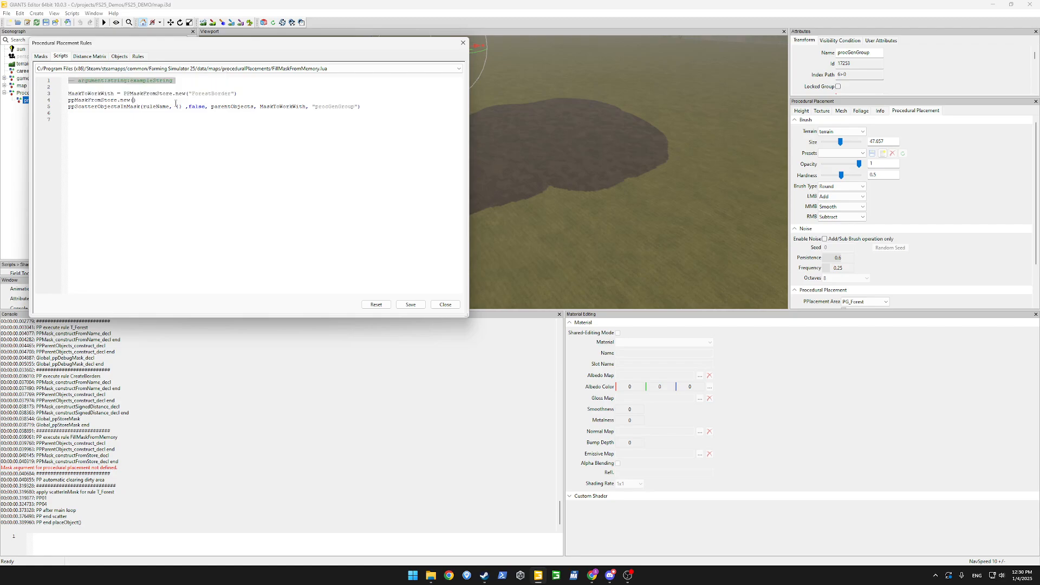
key("shift+Home")
key("BackSpace")
key("BackSpace")
key("BackSpace")
type("pp")
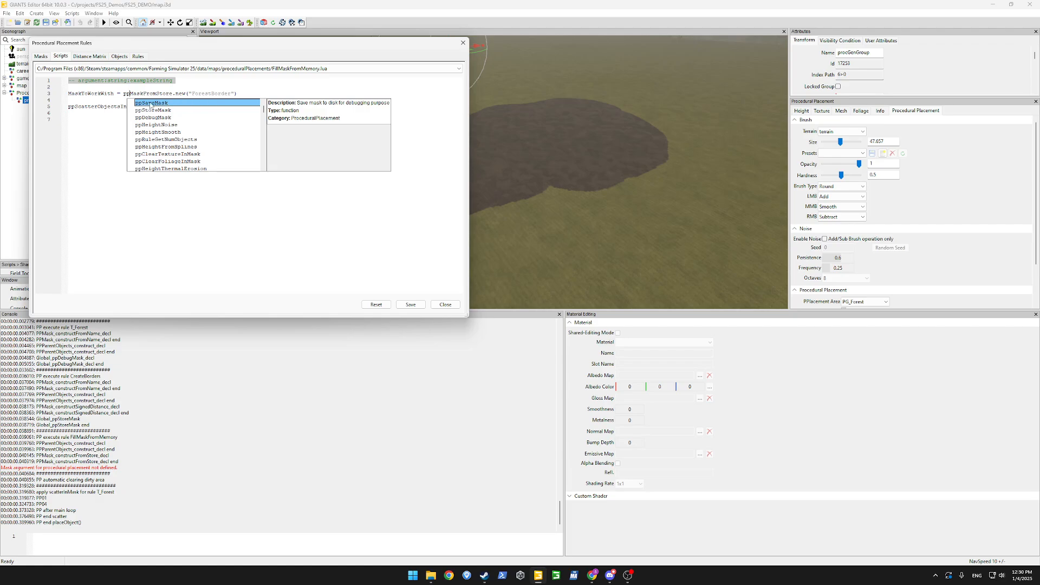
key("BackSpace")
key("BackSpace")
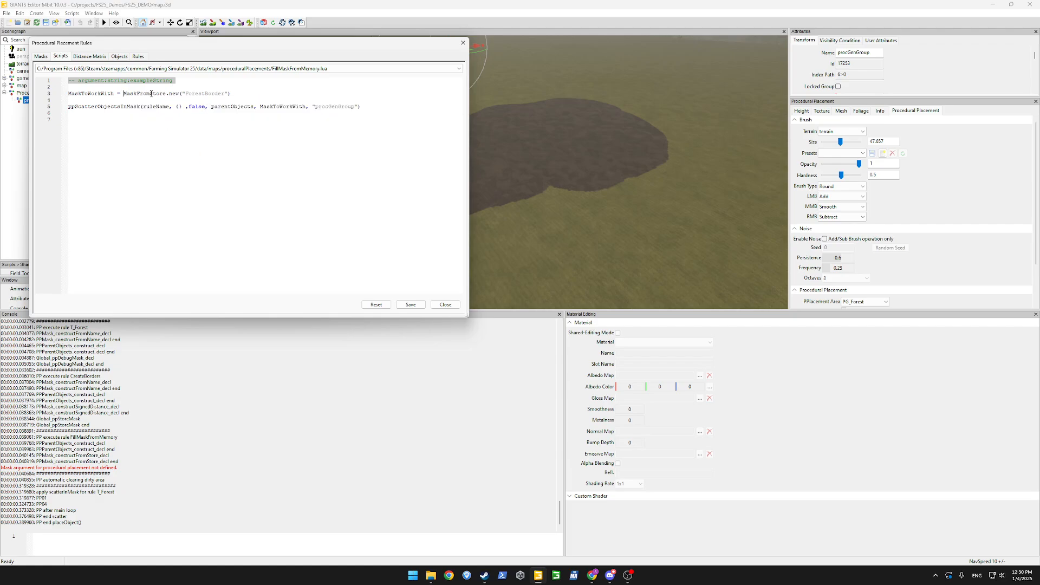
type("PP")
key("Escape")
double_click(201, 95)
Check the stored mask name in SM_experimentDemo.lua, change line 3 to "ForestBorders", and save.
left_click(115, 69)
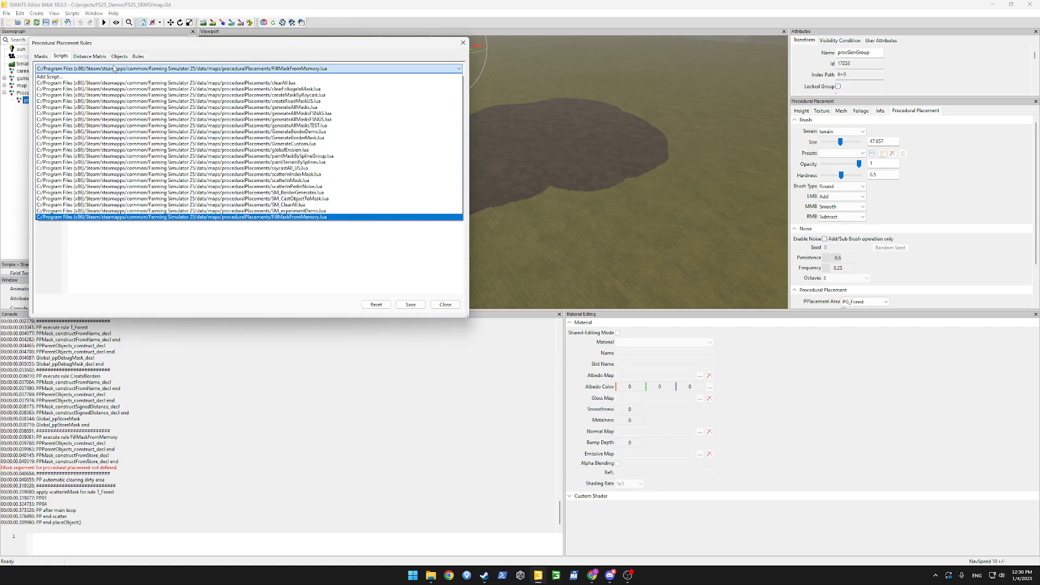
left_click(336, 211)
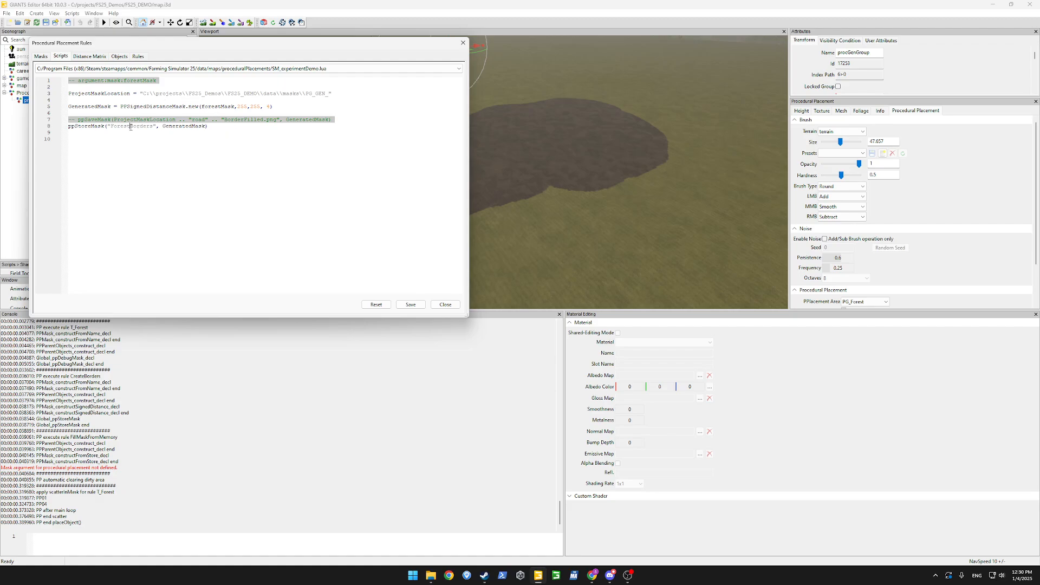
left_click(277, 68)
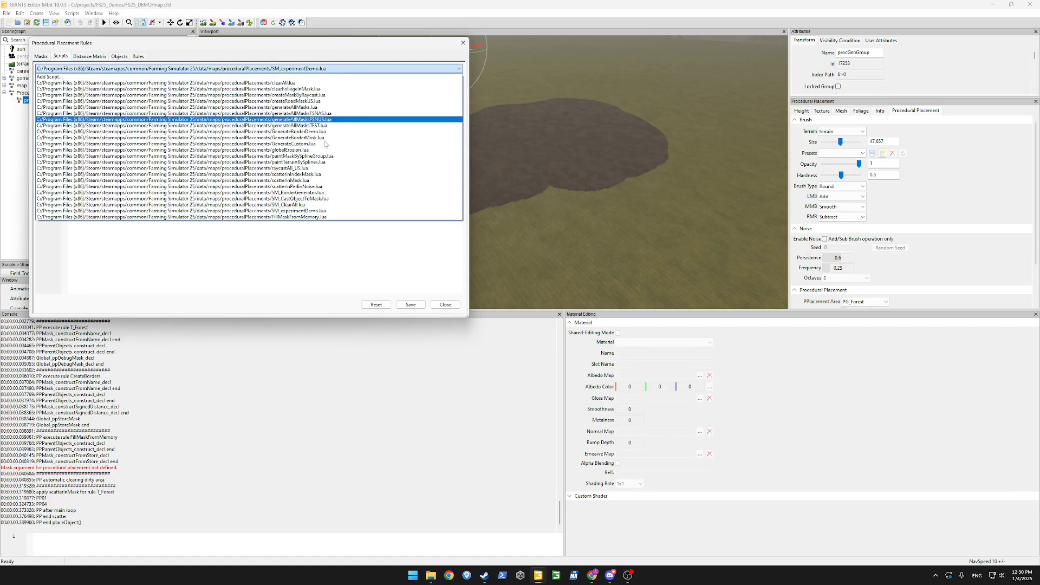
left_click(252, 220)
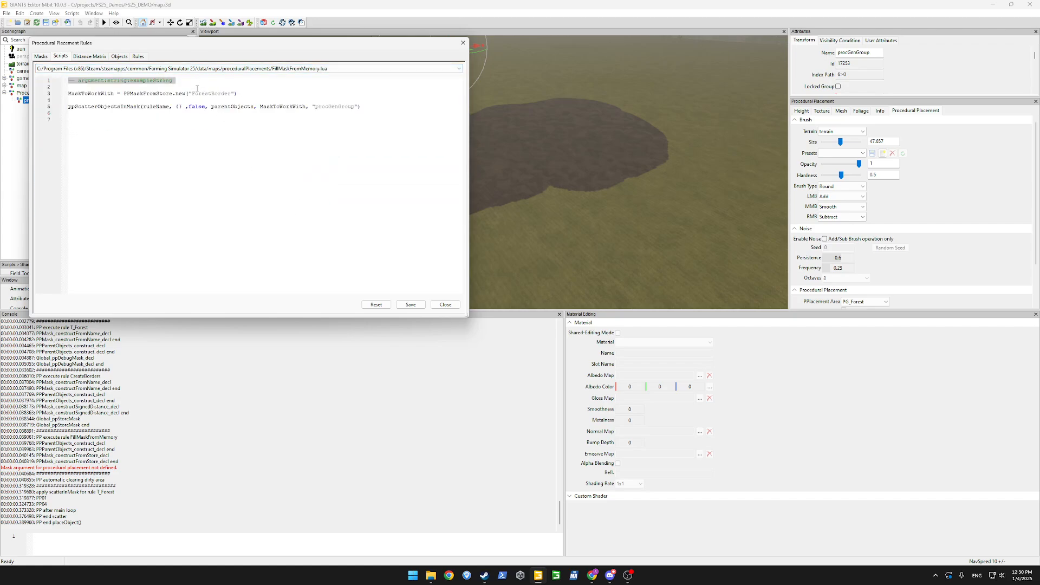
double_click(199, 95)
type("ForestBorders")
left_click(205, 125)
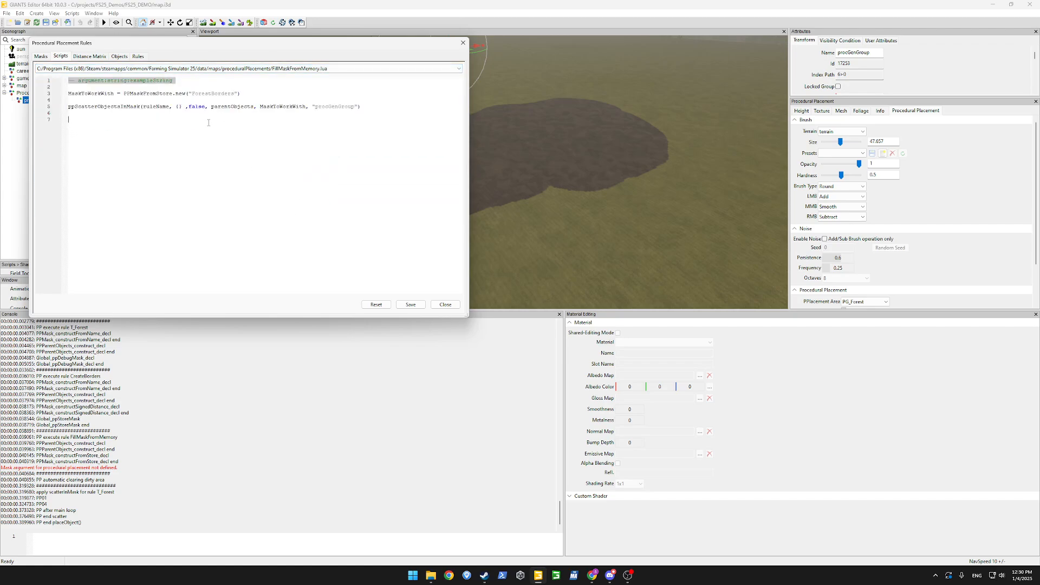
key("BackSpace")
double_click(218, 97)
type("ForestBorders")
left_click(411, 305)
Rerun Place Objects to border the forest with ASPHALT, and delete PG_GEN_roadBorderFilled.png from the masks folder.
left_click(138, 57)
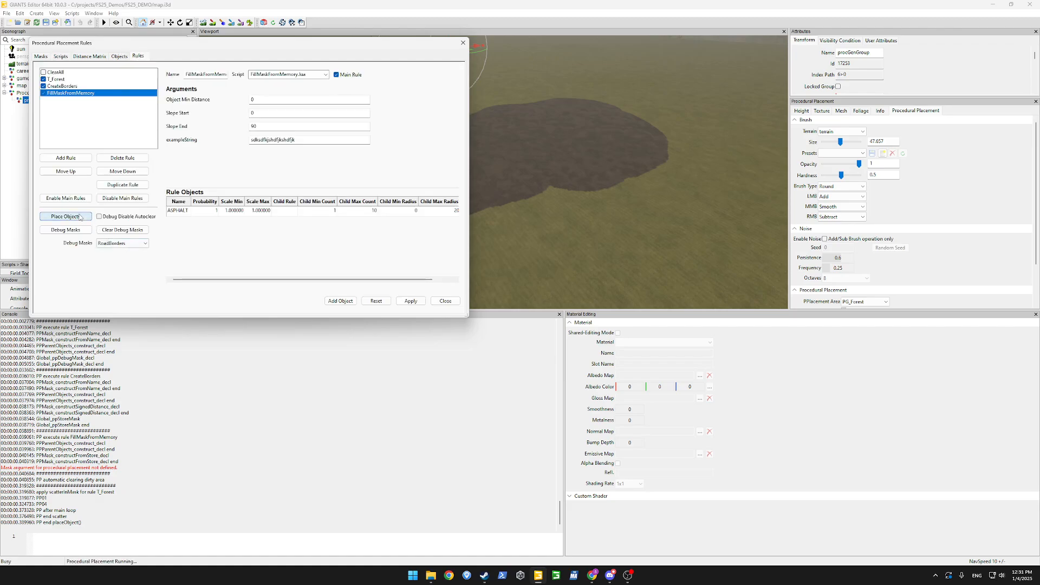
left_click(66, 216)
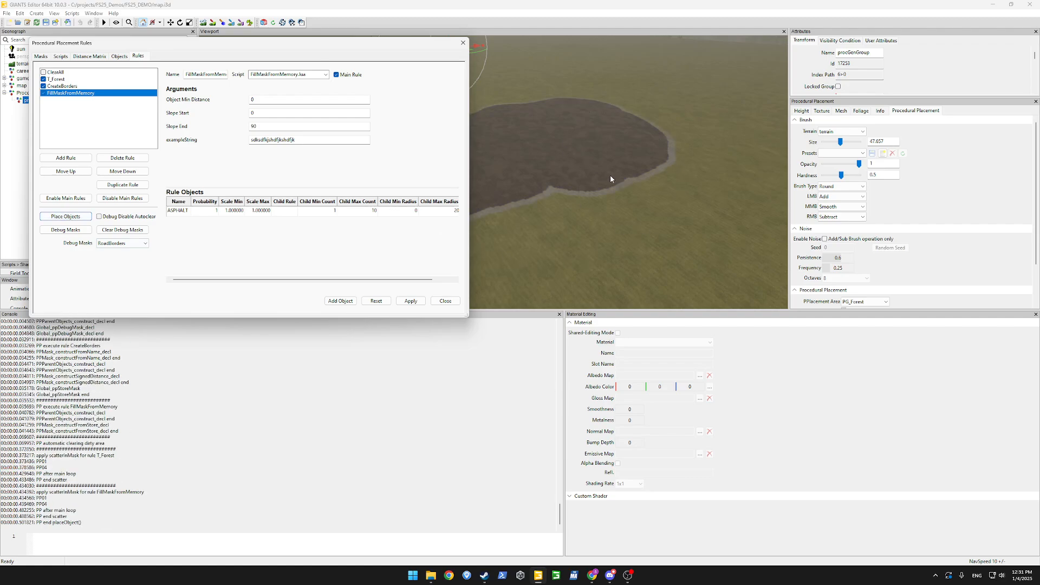
mouse_move(430, 576)
left_click(453, 544)
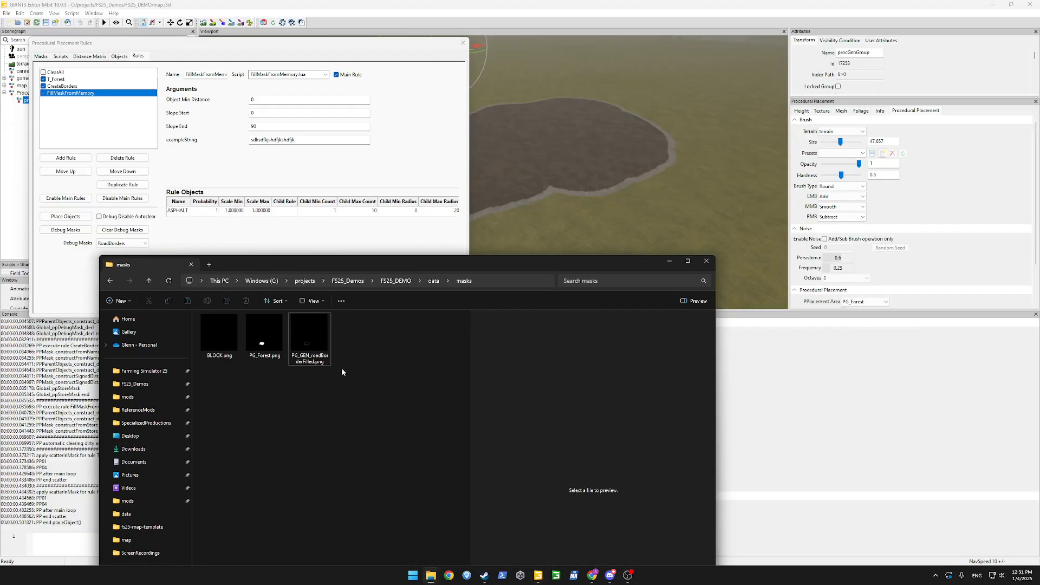
left_click(317, 341)
key("shift+Delete")
key("Return")
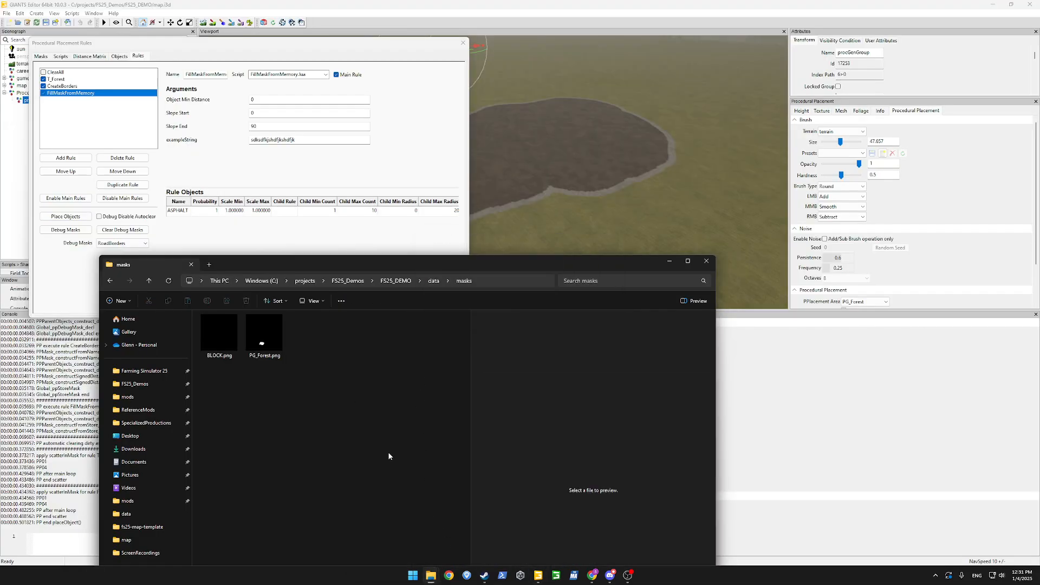
left_click(301, 161)
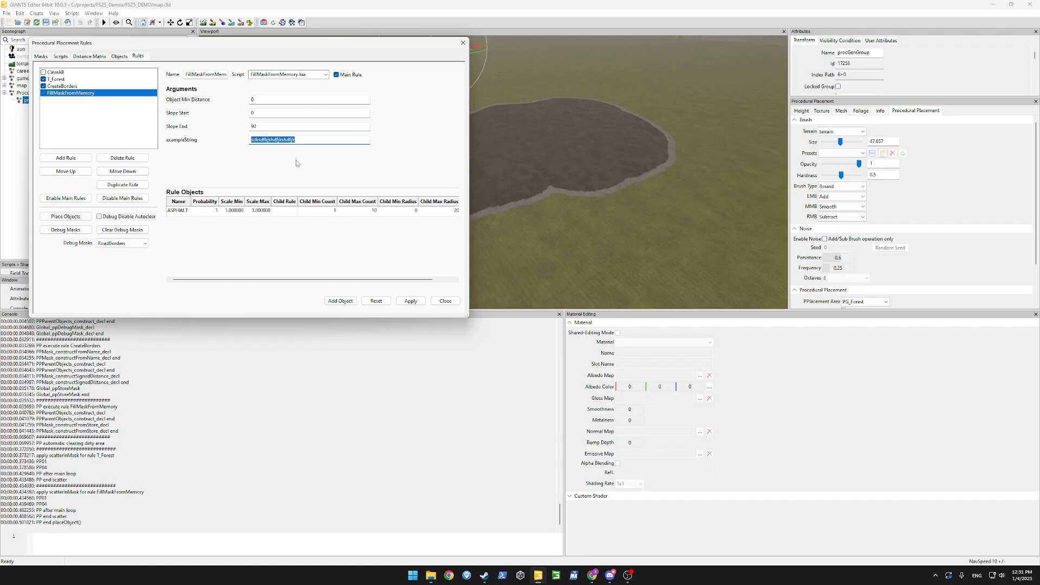
Tick the ClearAll rule and rerun Place Objects with all four rules.
left_click(64, 73)
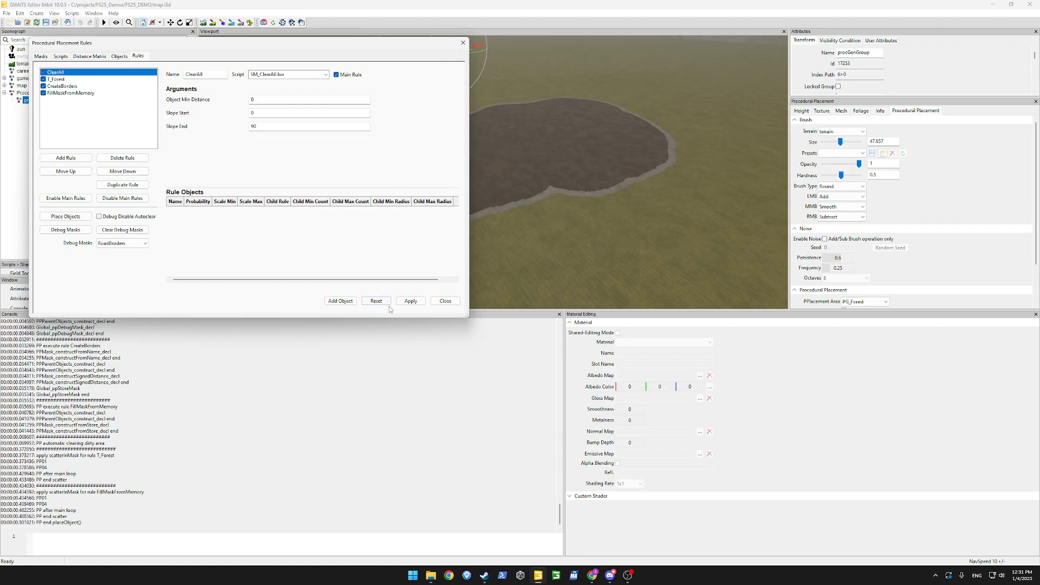
left_click(84, 217)
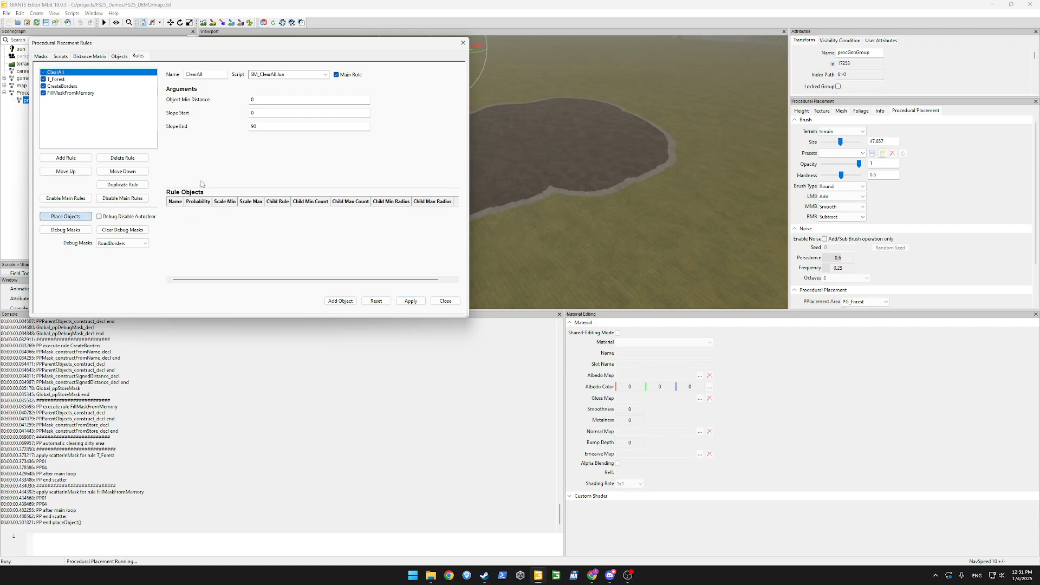
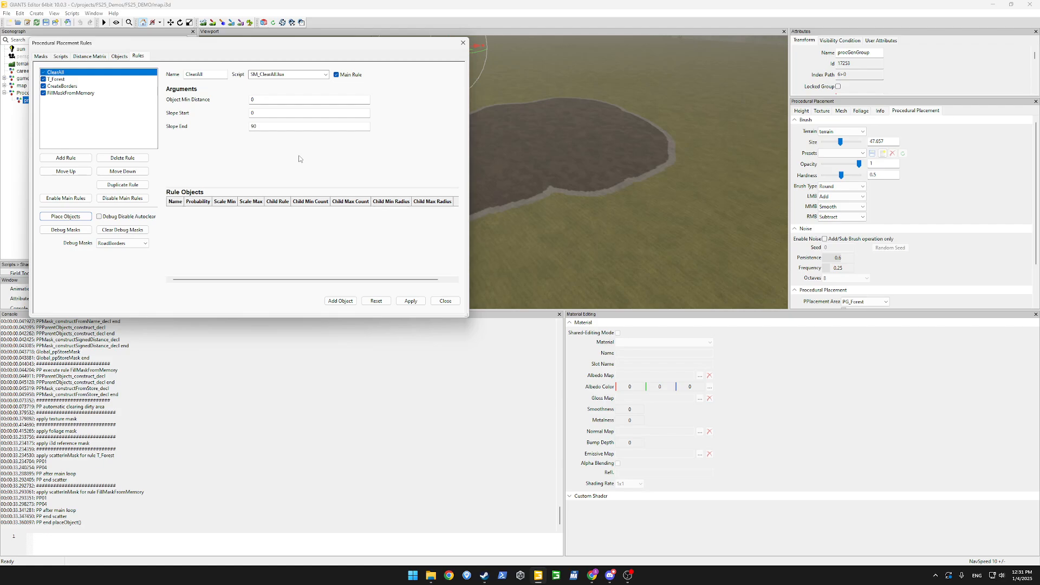
Load SM_experimentDemo.lua and find the hard-coded ForestBorders name in the ppStoreMask call.
left_click_drag(633, 155, 664, 175, "alt")
scroll(662, 176, "up", 4)
scroll(663, 181, "up", 2)
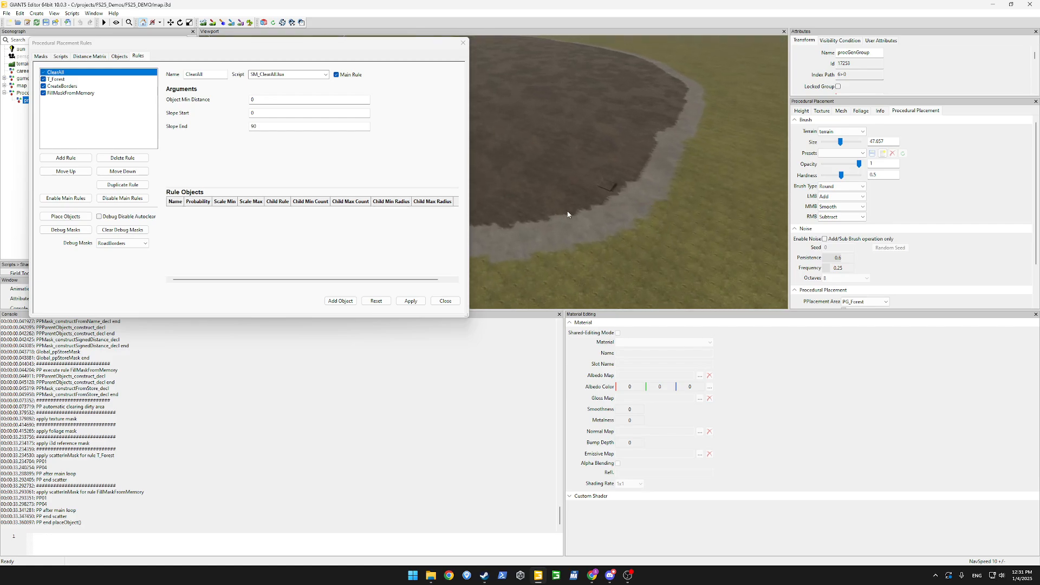
left_click(62, 56)
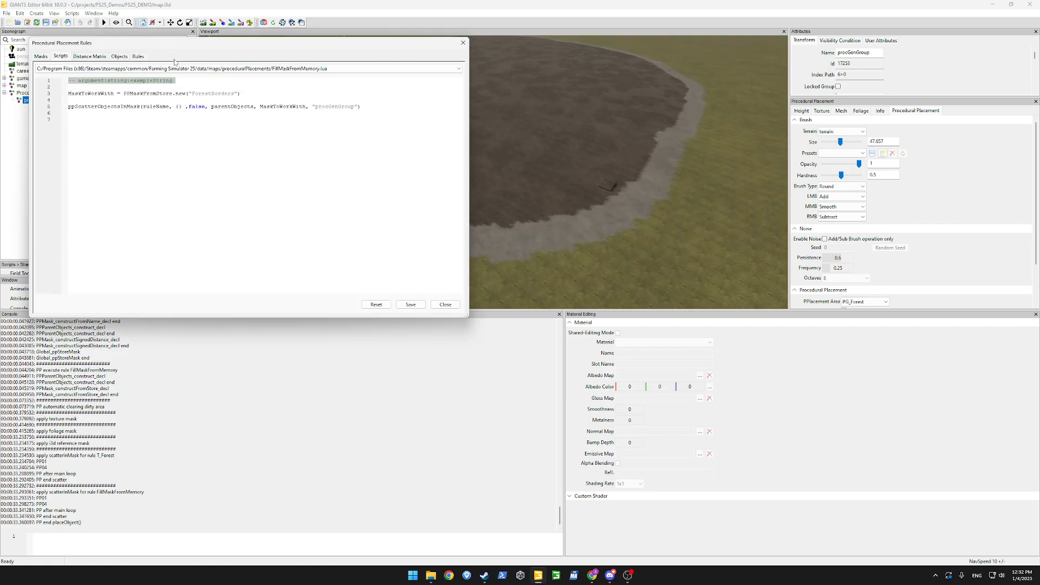
left_click(258, 69)
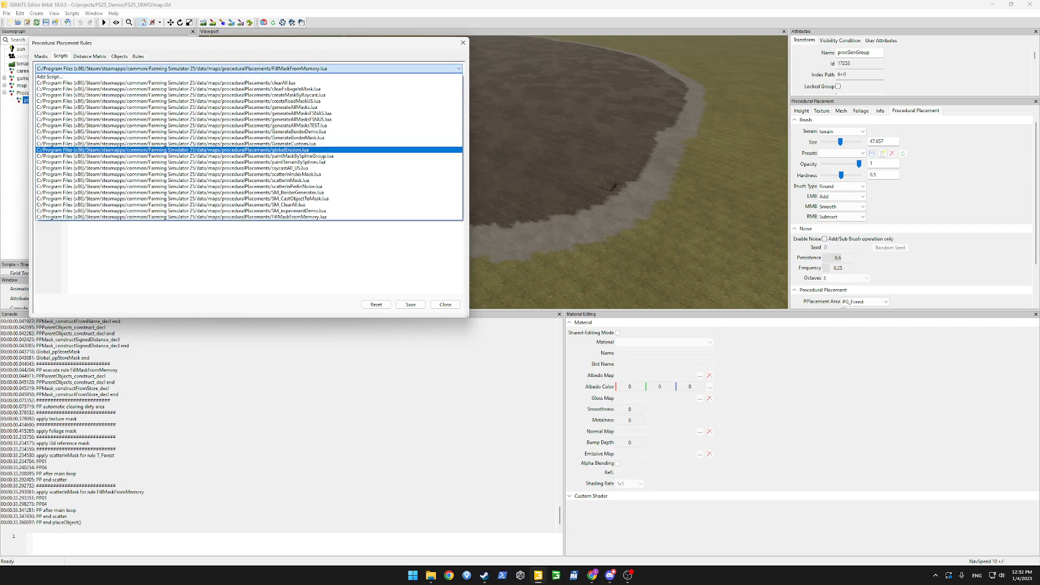
left_click(260, 180)
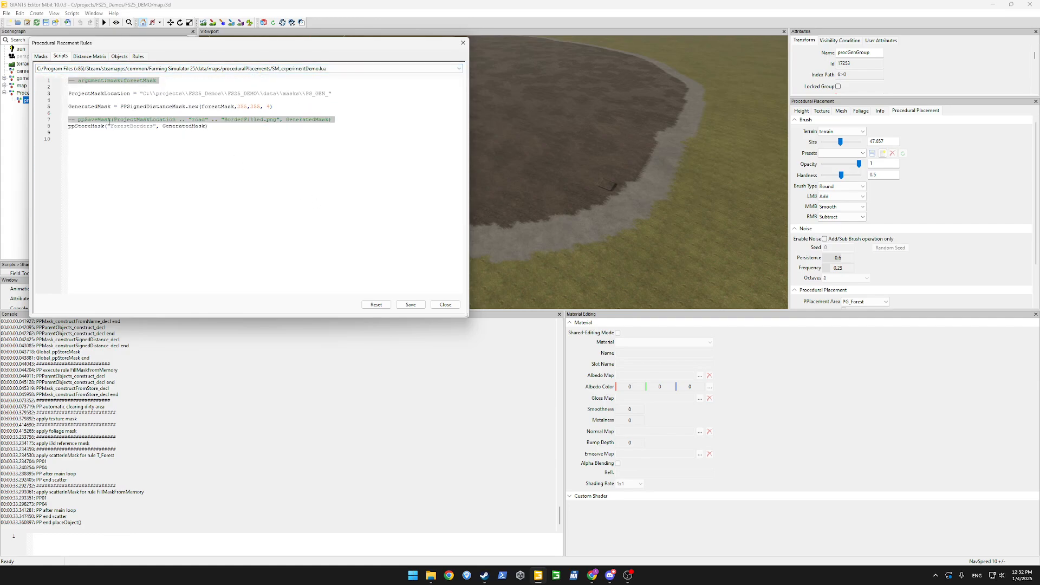
double_click(75, 127)
double_click(132, 127)
Rename FillMaskFromMemory.lua's exampleString argument to maskMemoryName.
left_click(249, 69)
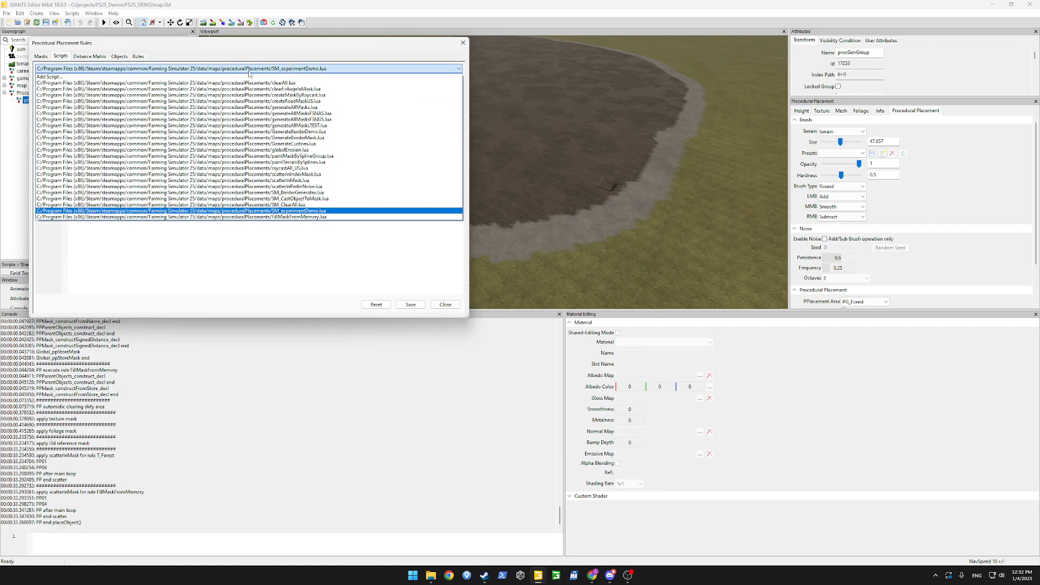
left_click(311, 218)
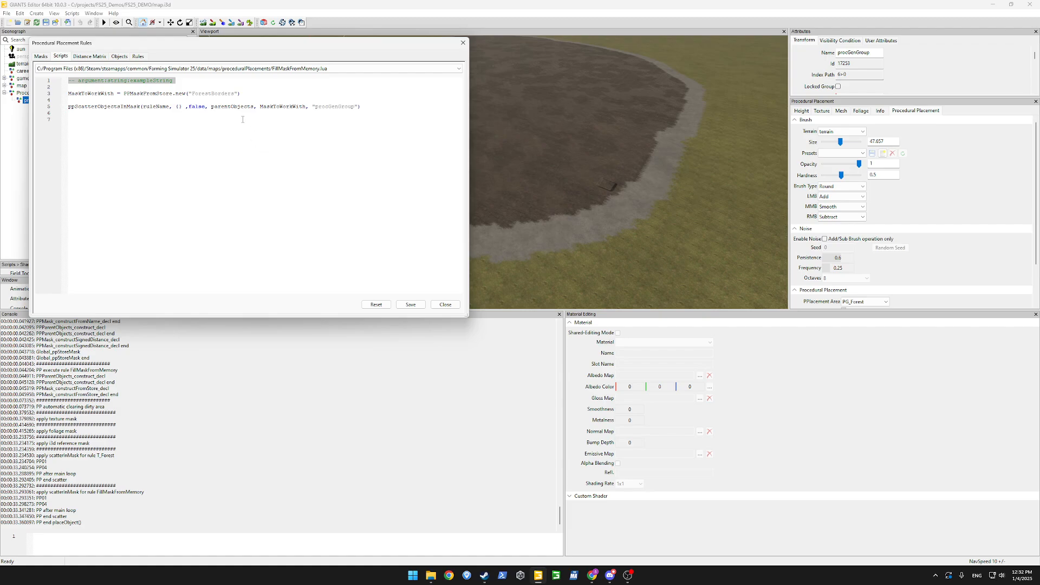
left_click(313, 70)
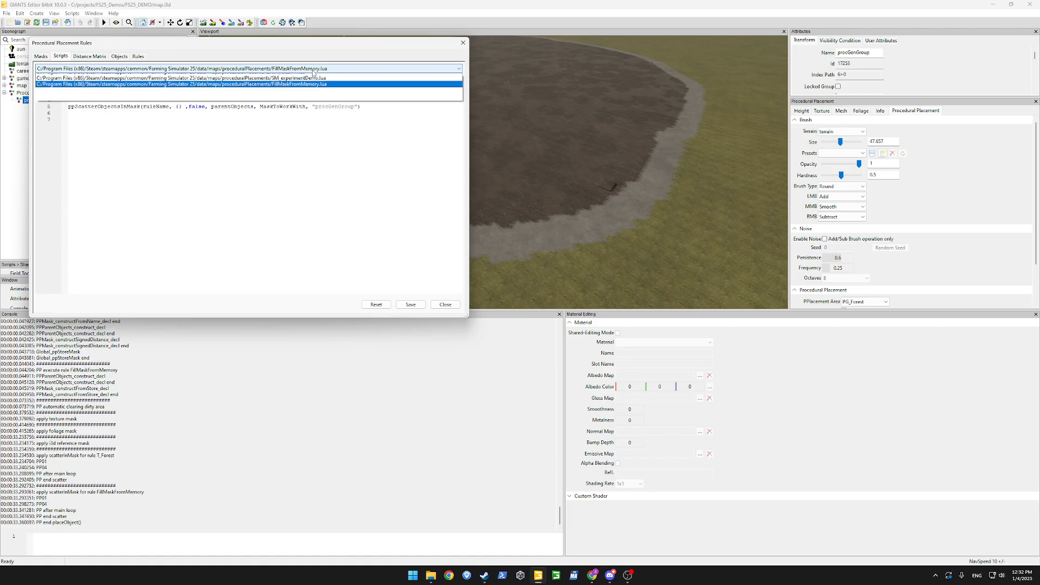
left_click(319, 252)
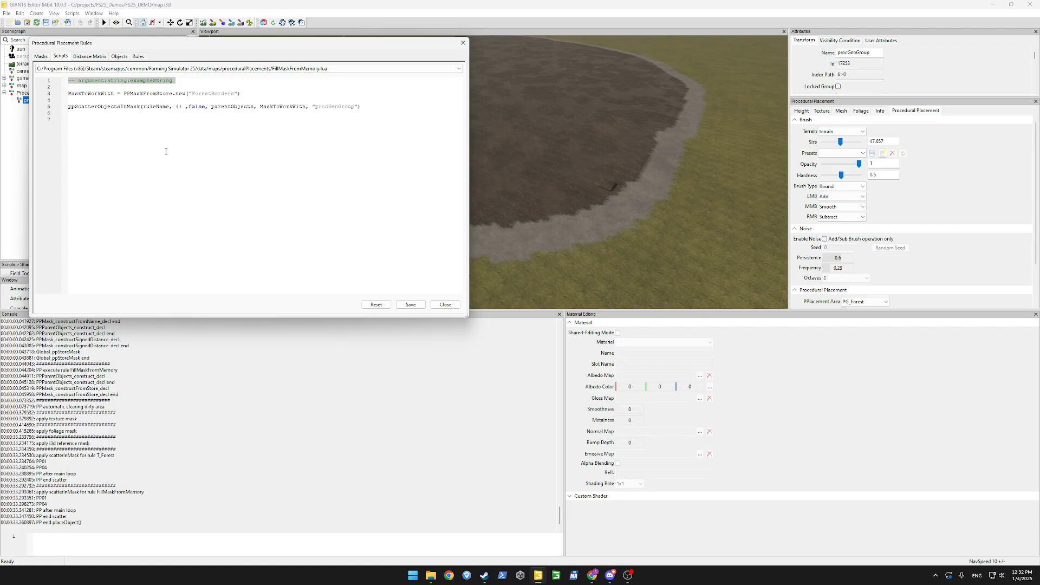
double_click(149, 84)
type("maskMemoryName")
In SM_experimentDemo.lua, add the maskMemoryName argument, use it in place of ForestBorders, and save.
left_click(304, 70)
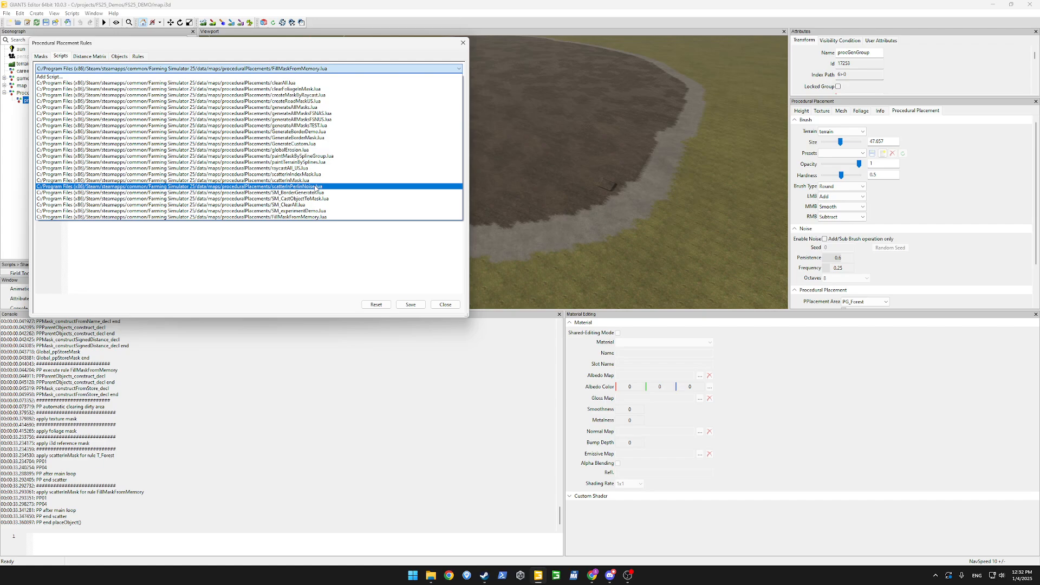
left_click(320, 262)
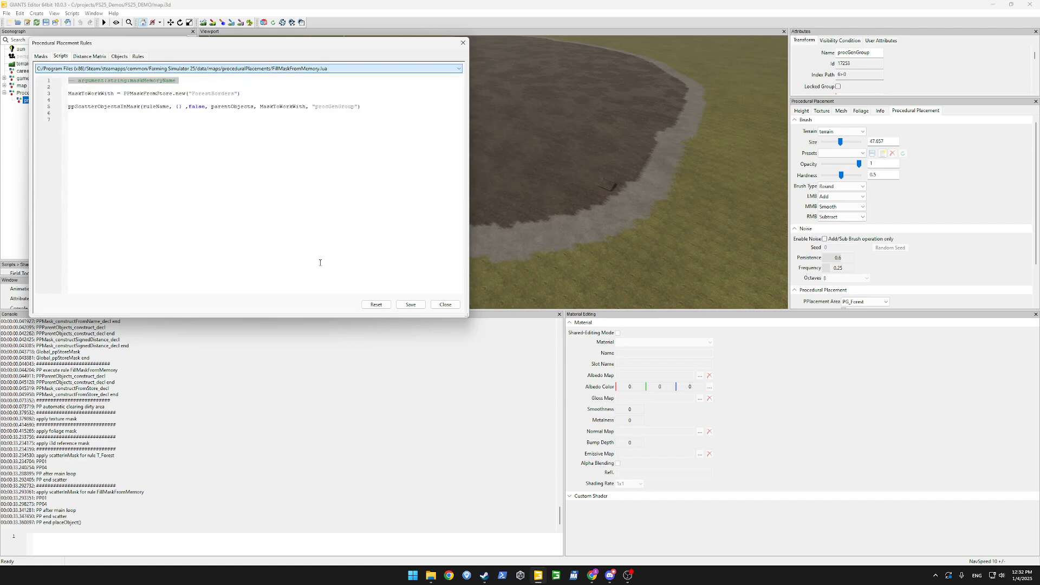
left_click(352, 70)
left_click(334, 214)
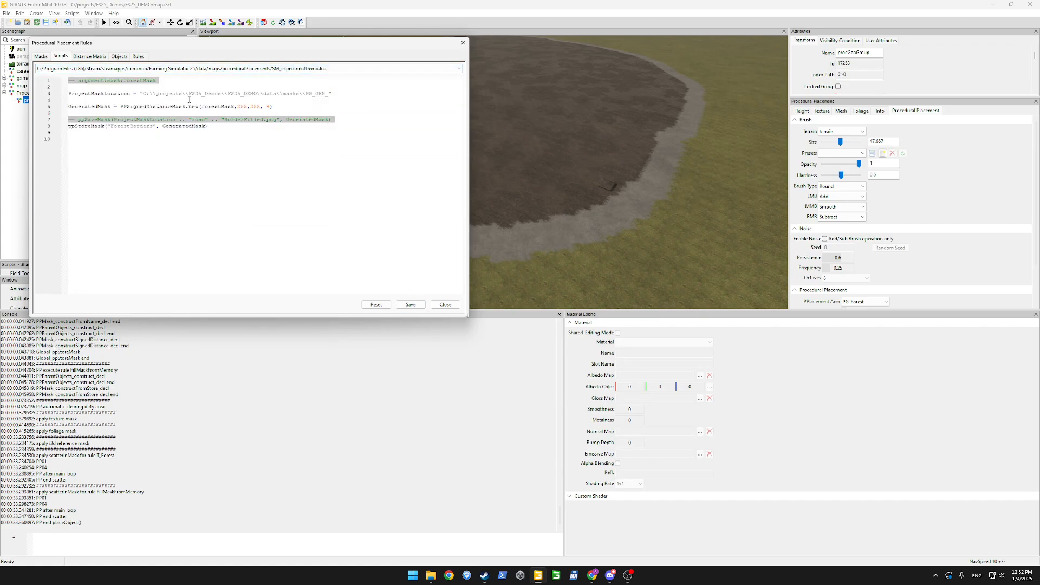
type("-- argument:string:maskMemoryName")
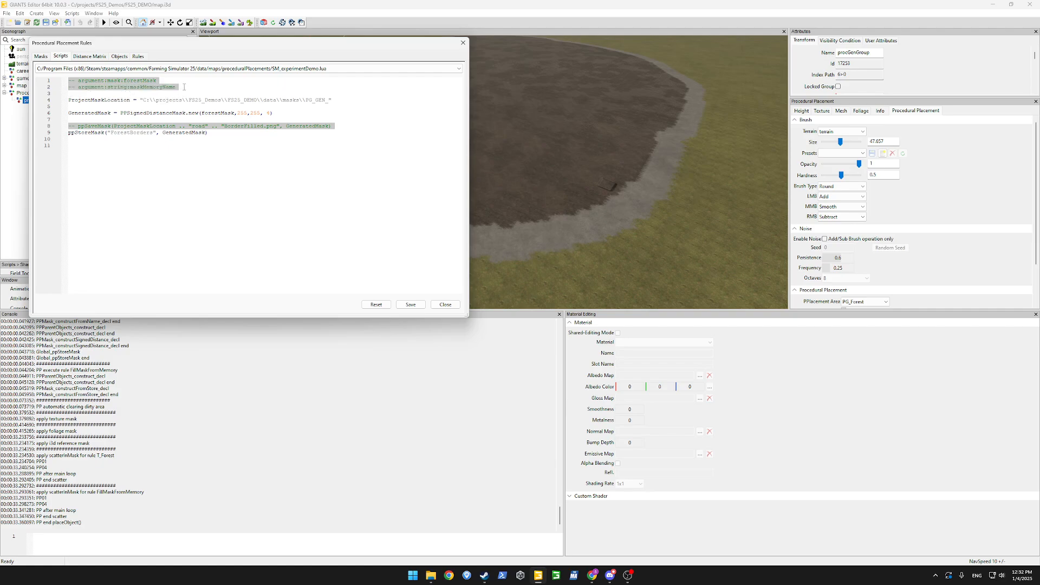
left_click(206, 132)
key("BackSpace")
key("BackSpace")
key("BackSpace")
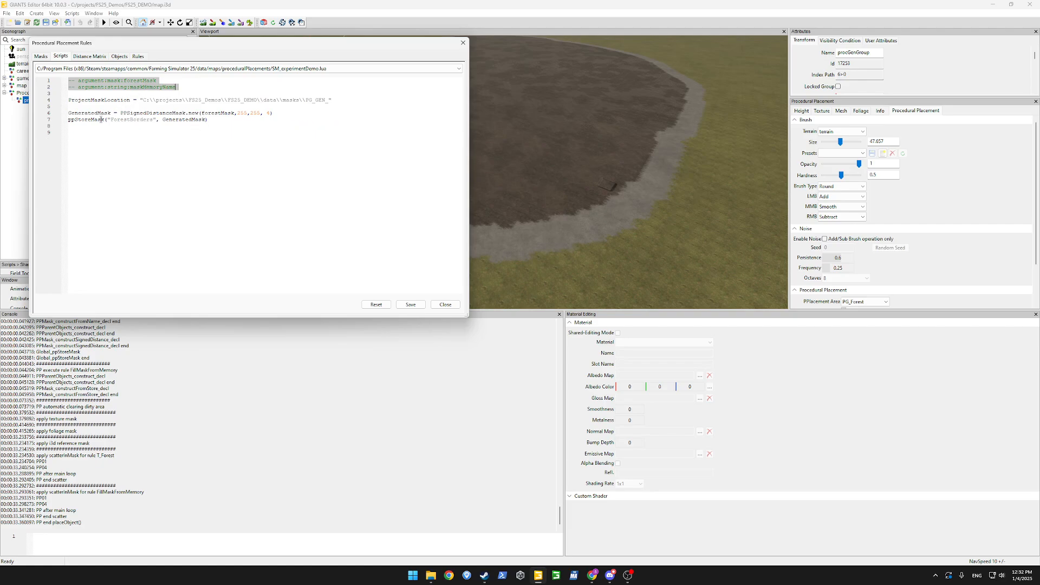
left_click_drag(108, 121, 155, 120)
type("maskMemoryName")
left_click(411, 305)
In FillMaskFromMemory.lua, replace ForestBorders on line 3 with maskMemoryName and save.
left_click(307, 69)
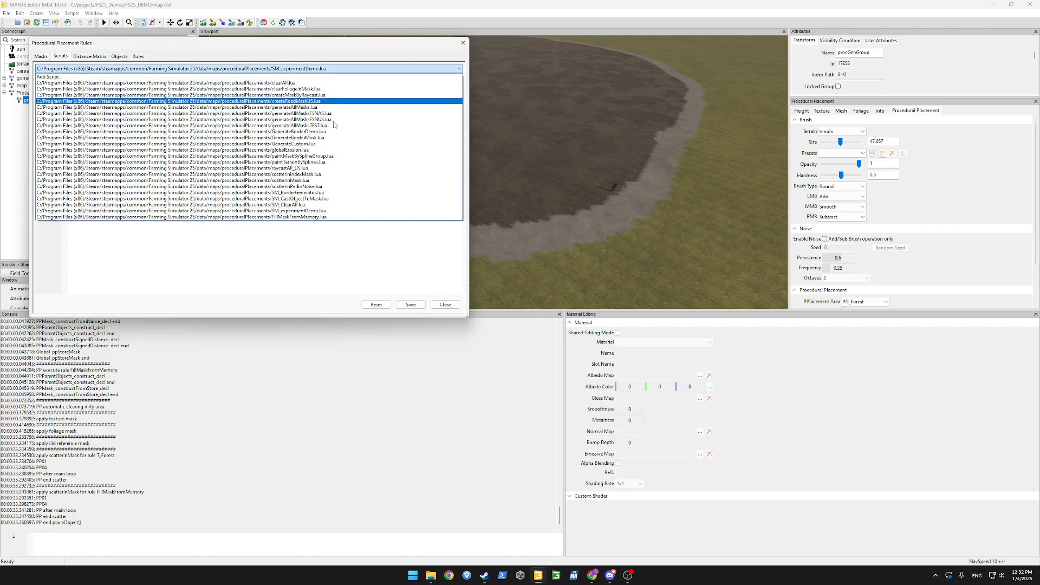
left_click(288, 212)
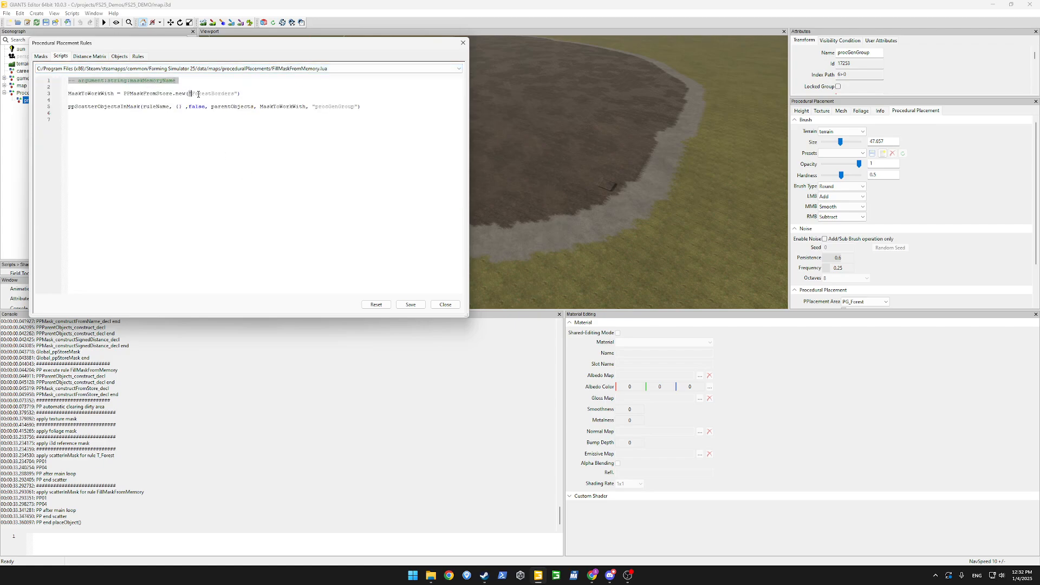
left_click_drag(188, 94, 237, 94)
type("maskMemoryName")
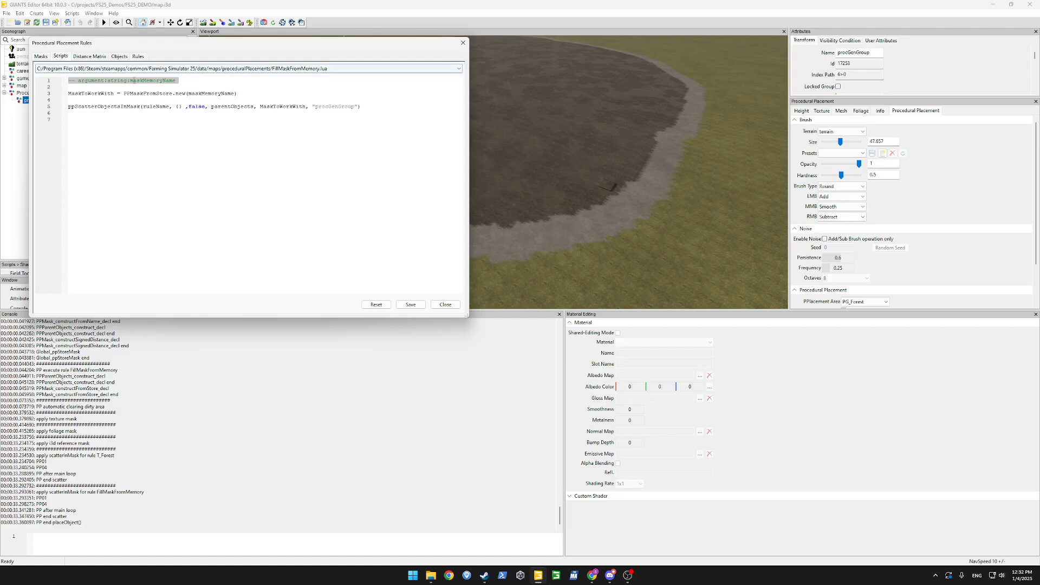
left_click(411, 305)
left_click(262, 152)
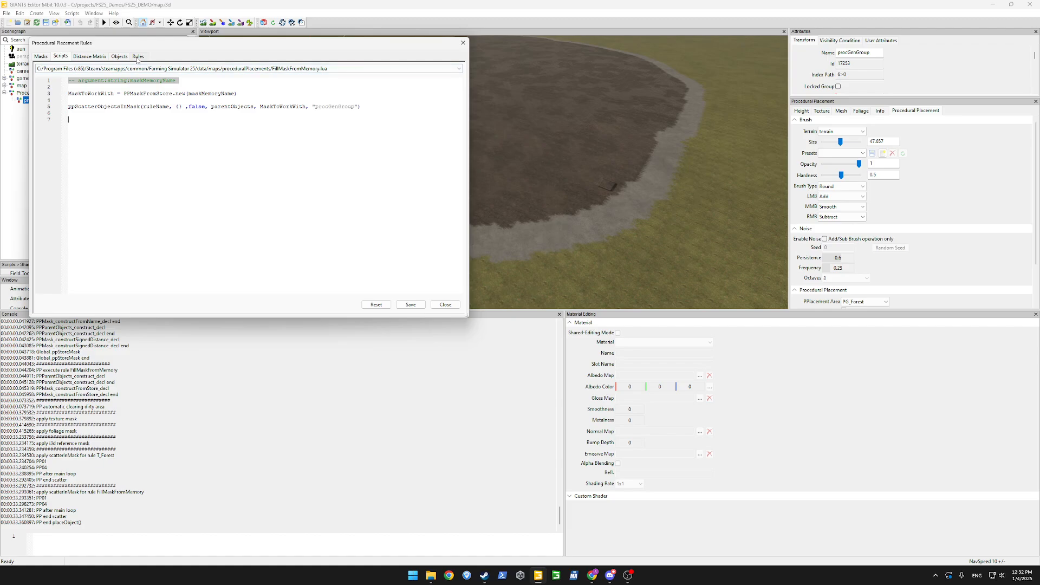
left_click(136, 58)
Rename the CreateBorders rule to StoreMaskInMemory.
left_click(77, 79)
left_click(75, 74)
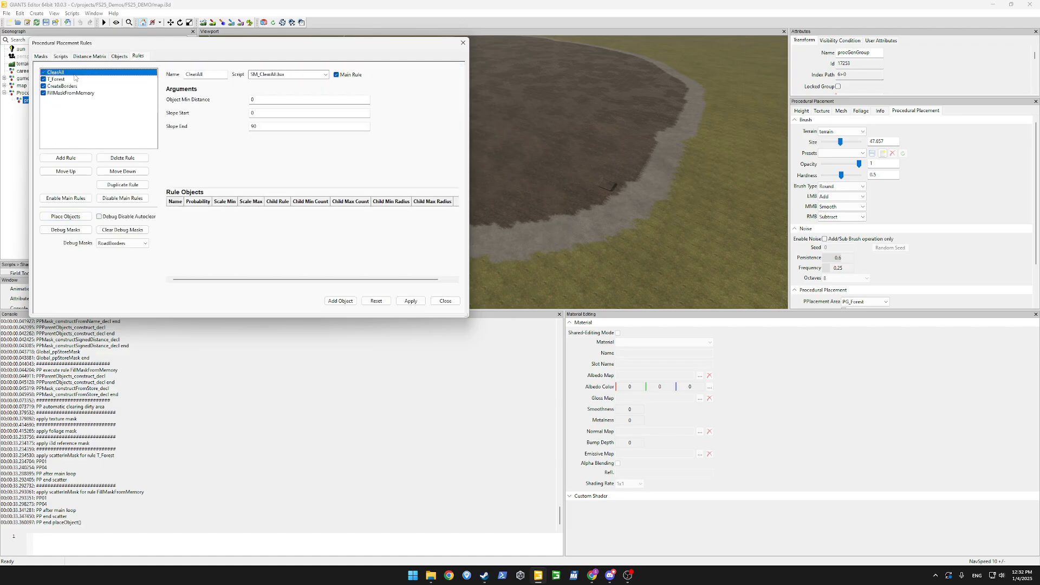
left_click(75, 87)
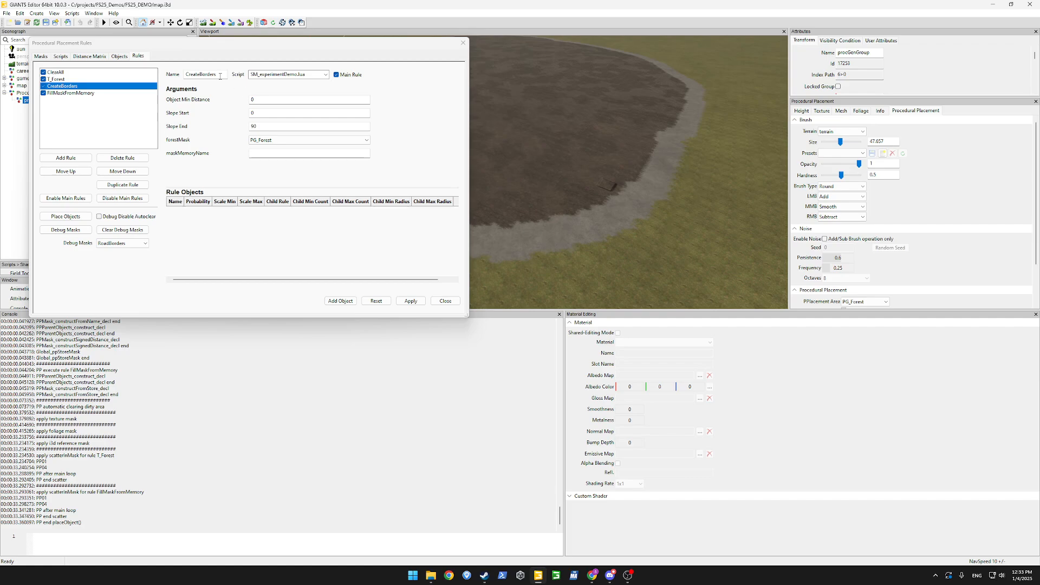
double_click(221, 75)
type("S")
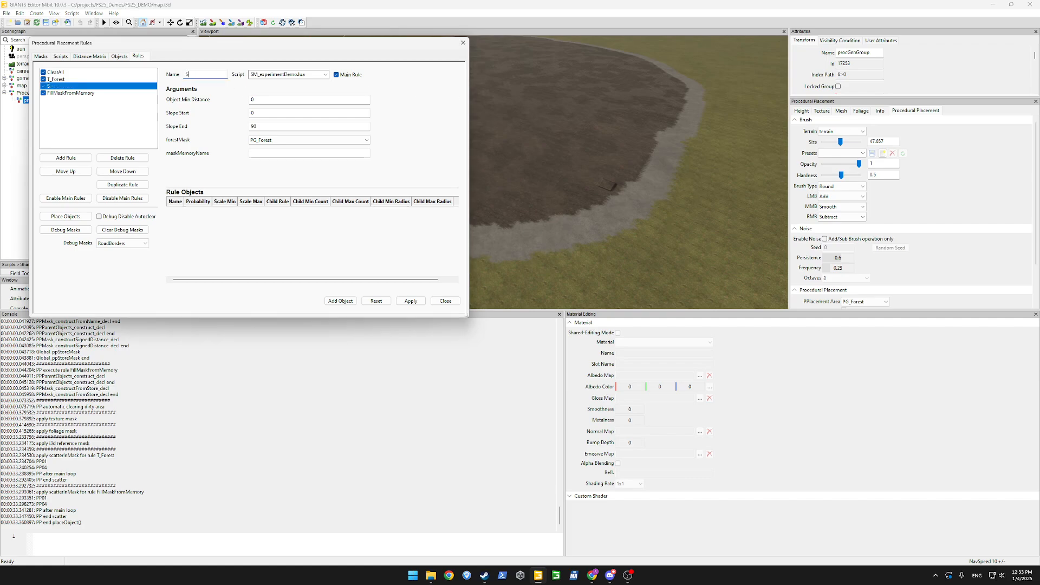
type("toreMaskInMemort")
key("BackSpace")
type("y")
Keep PG_Forest as forestMask, set maskMemoryName to ForestBorderGenerated, and apply.
left_click(294, 143)
left_click(292, 148)
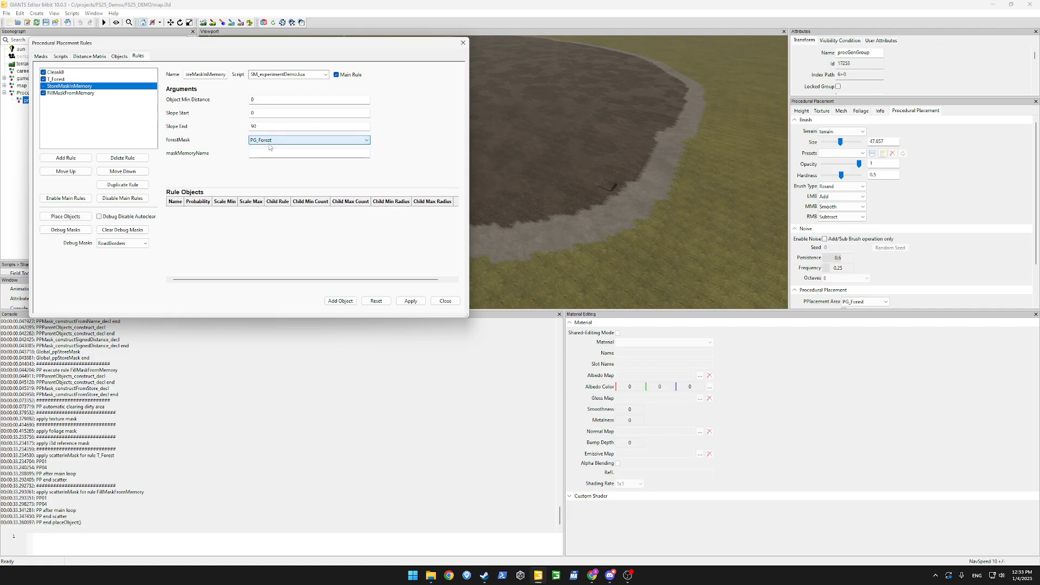
left_click(272, 154)
type("ForestBorder")
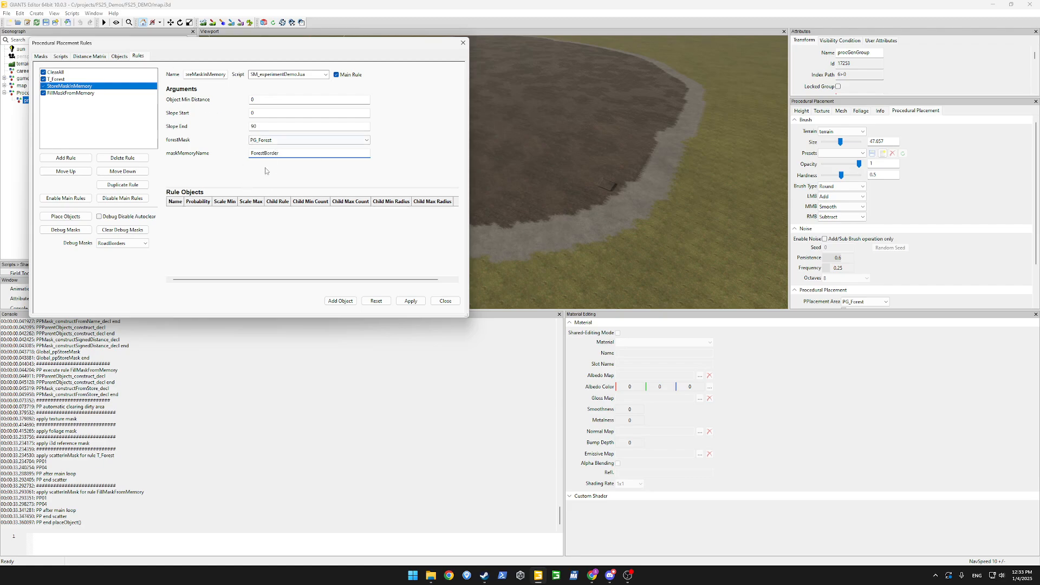
double_click(282, 157)
left_click(287, 154)
type("Generated")
key("ctrl+a")
key("ctrl+c")
left_click(411, 306)
Paste ForestBorderGenerated into the FillMaskFromMemory rule's maskMemoryName field.
left_click(81, 94)
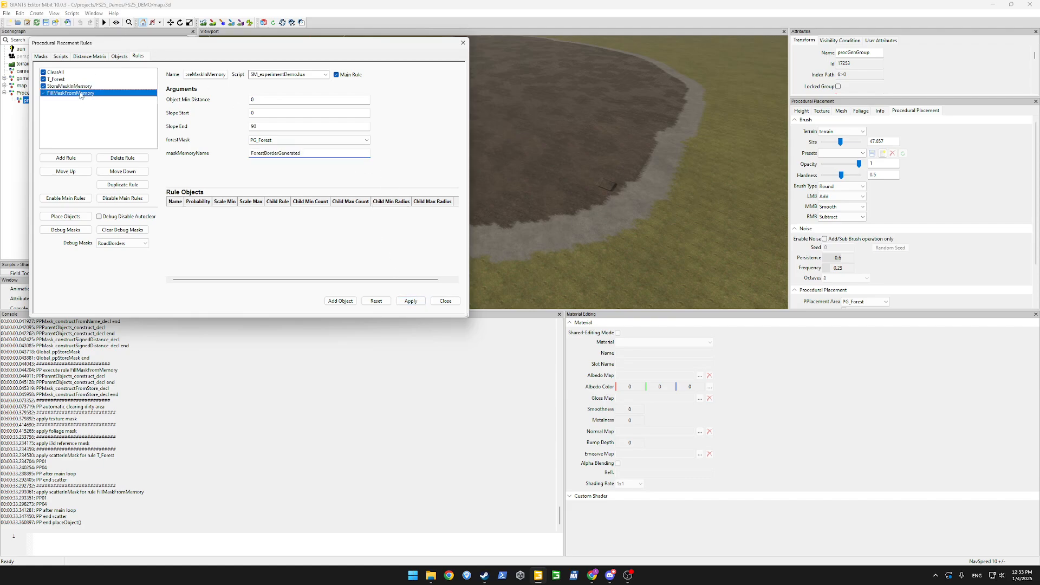
left_click(308, 141)
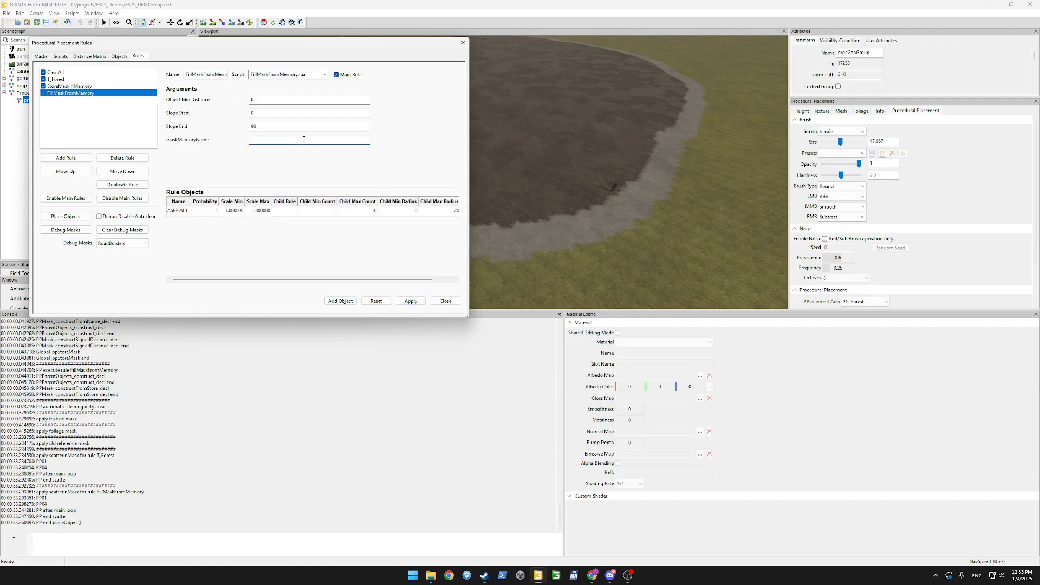
key("ctrl+v")
double_click(289, 139)
Apply the FillMaskFromMemory changes and rerun Place Objects, producing a border ring around the dirt patch.
left_click(410, 299)
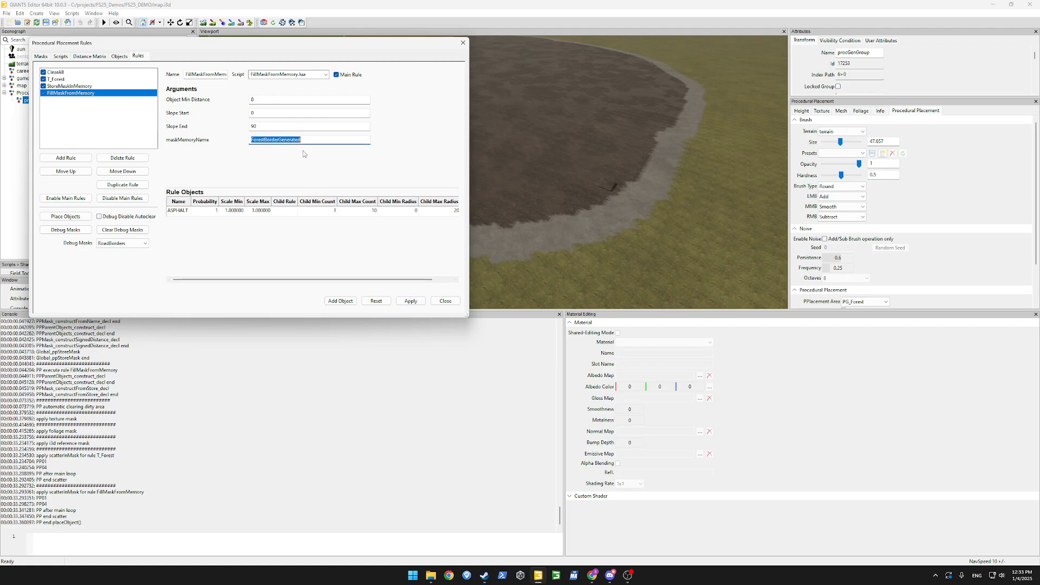
left_click(65, 216)
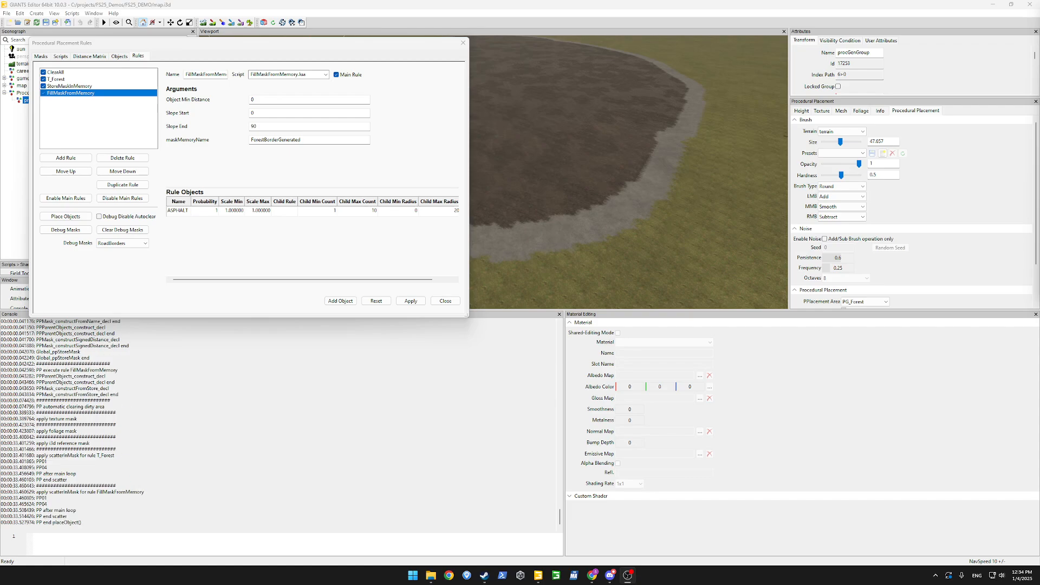
mouse_move(582, 178)
left_mouse_down("alt")
mouse_move(544, 157)
mouse_move(566, 174)
left_mouse_up("alt")
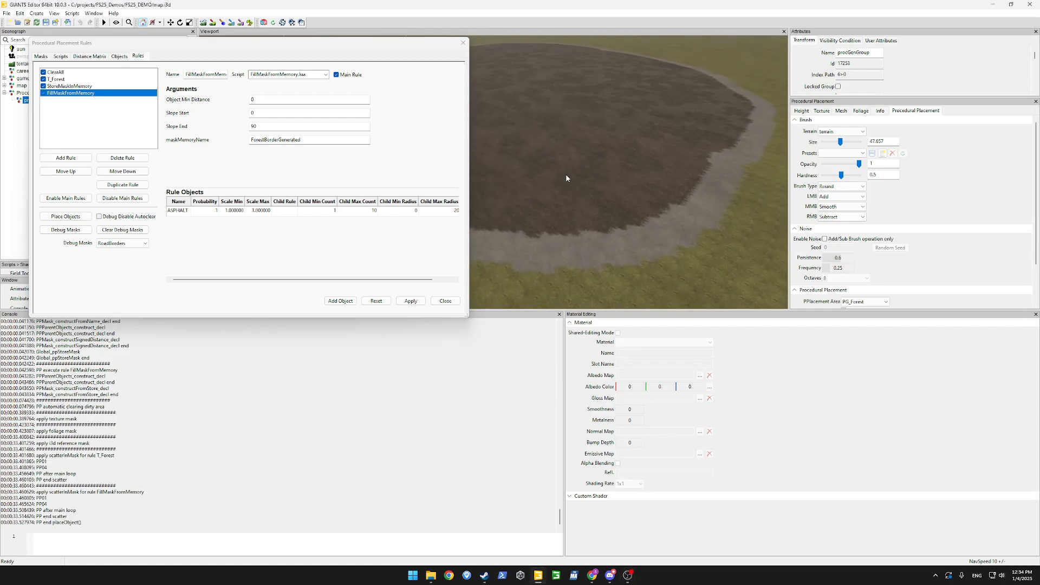
scroll(565, 174, "down", 5)
left_click(65, 56)
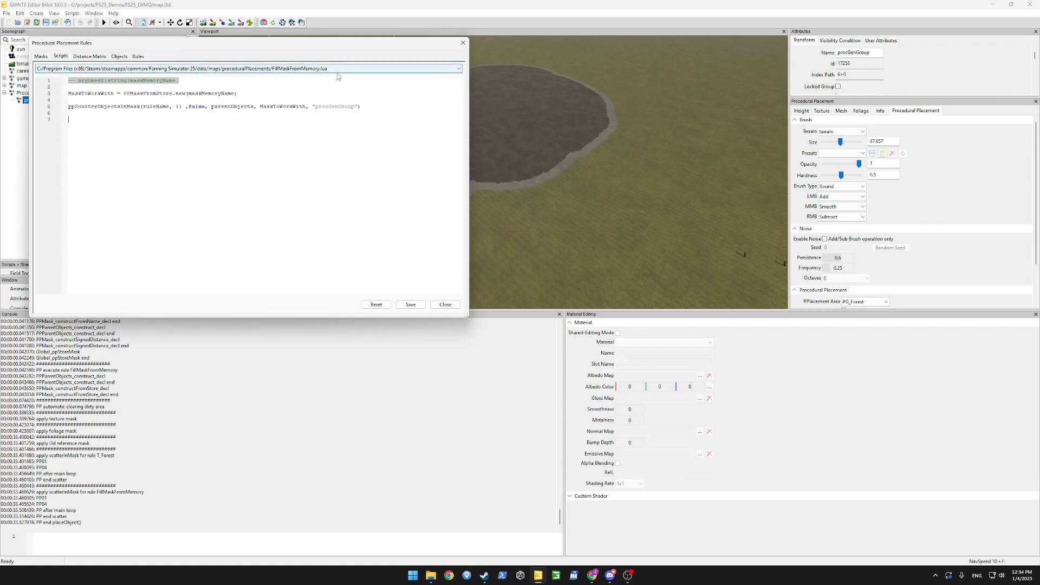
Glance at the masks folder, then start and discard a ppLoad line in FillMaskFromMemory.lua.
mouse_move(430, 575)
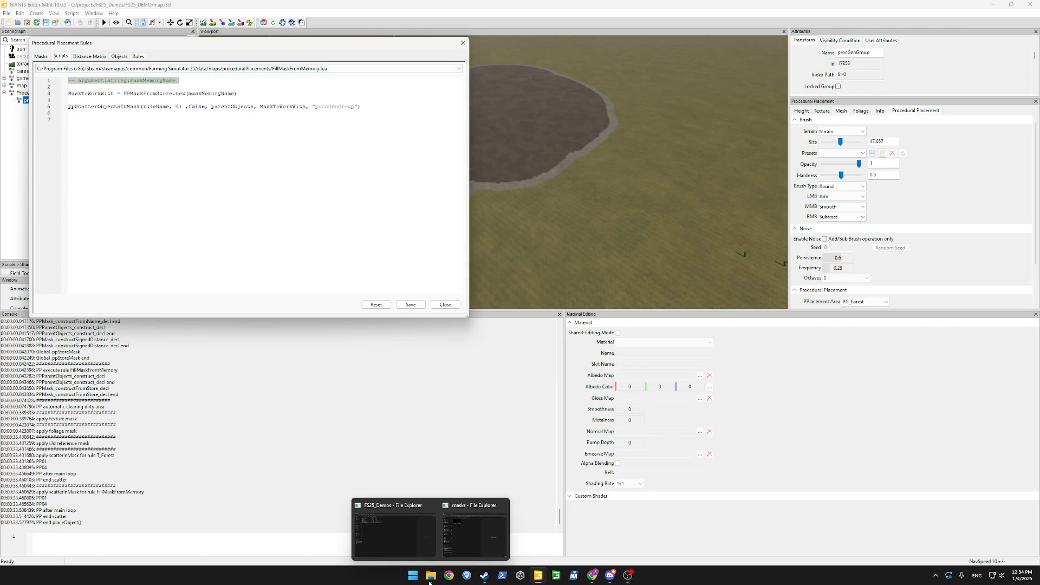
left_click(465, 547)
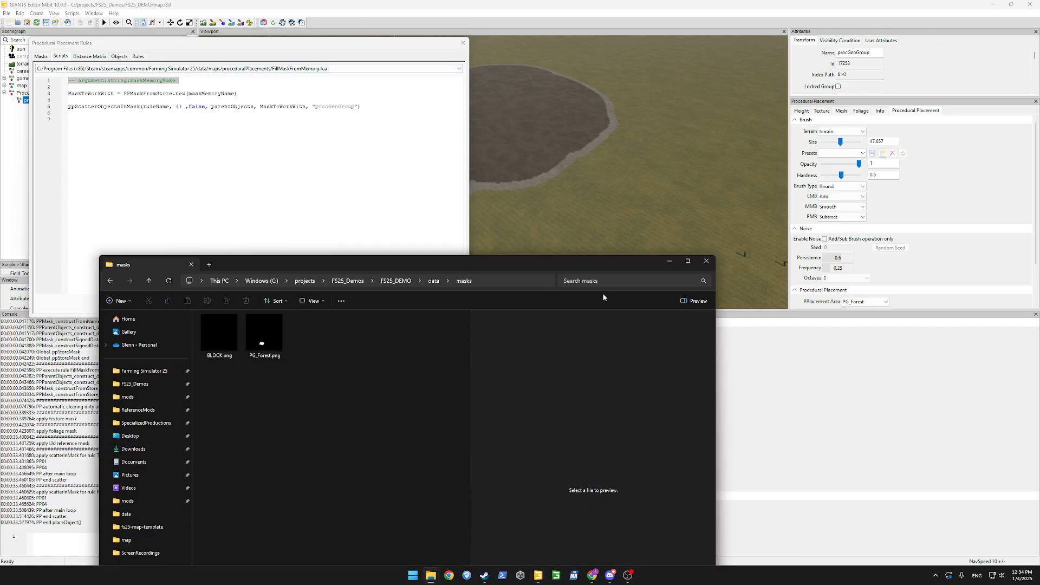
left_click(668, 262)
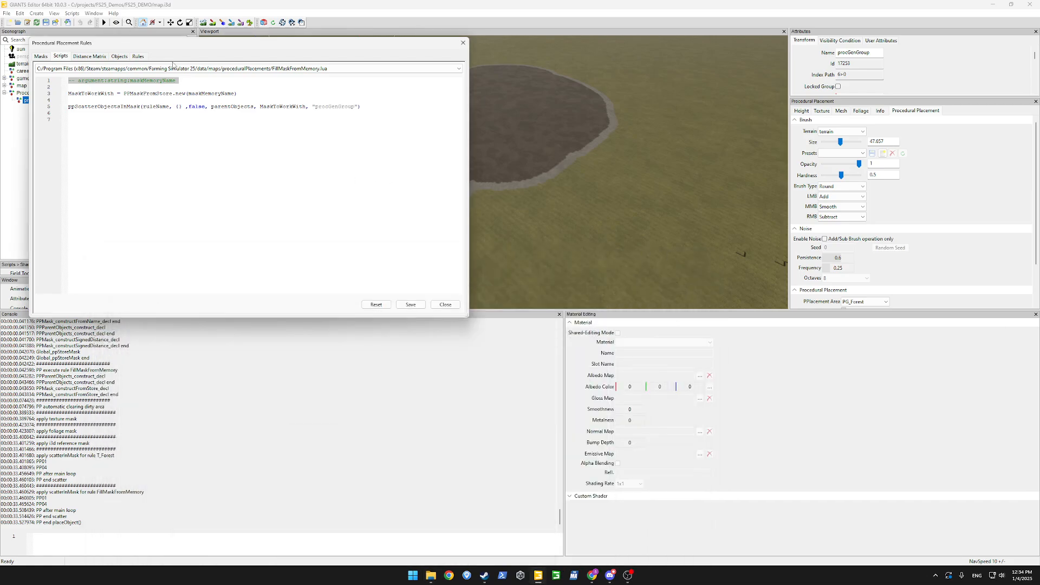
left_click(177, 69)
left_click(177, 71)
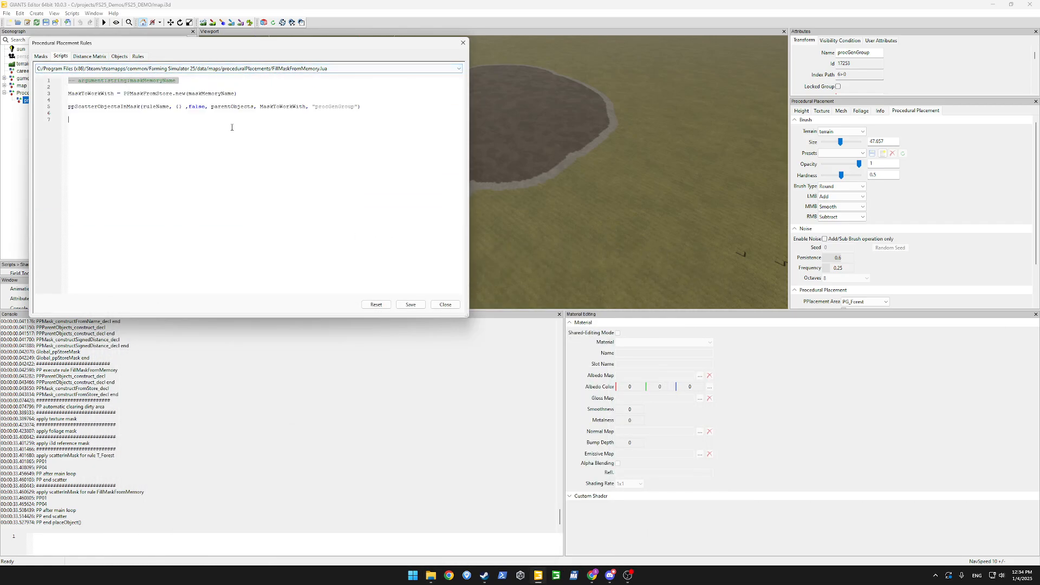
left_click(280, 136)
type("p")
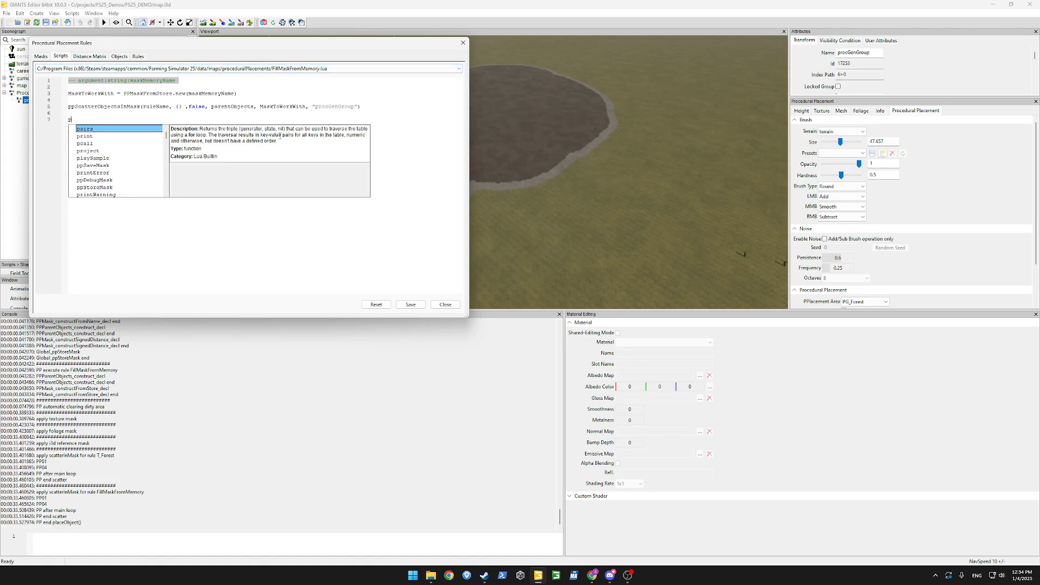
type("pLoad")
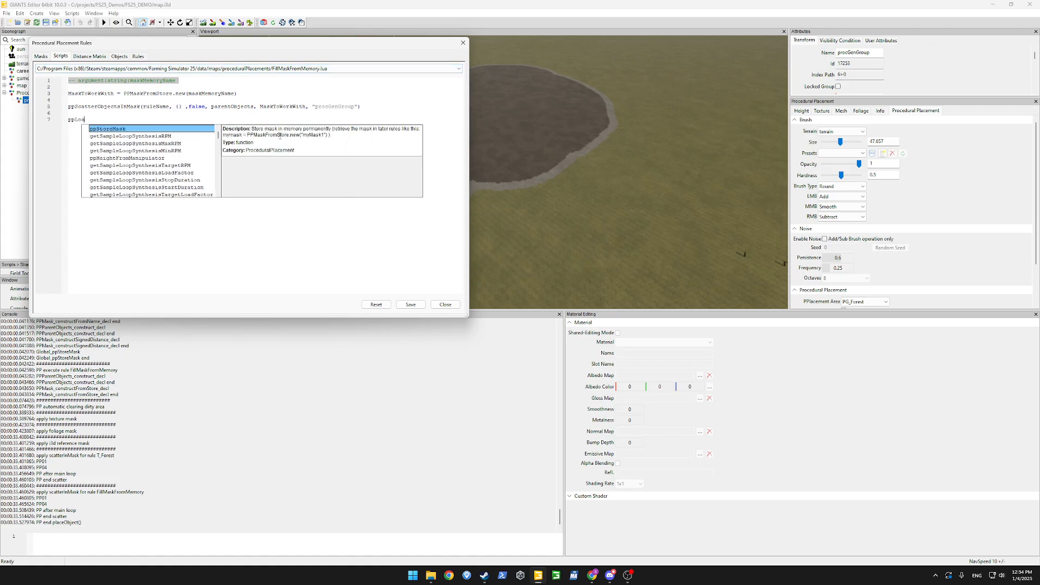
key("BackSpace")
key("BackSpace")
key("BackSpace")
key("BackSpace")
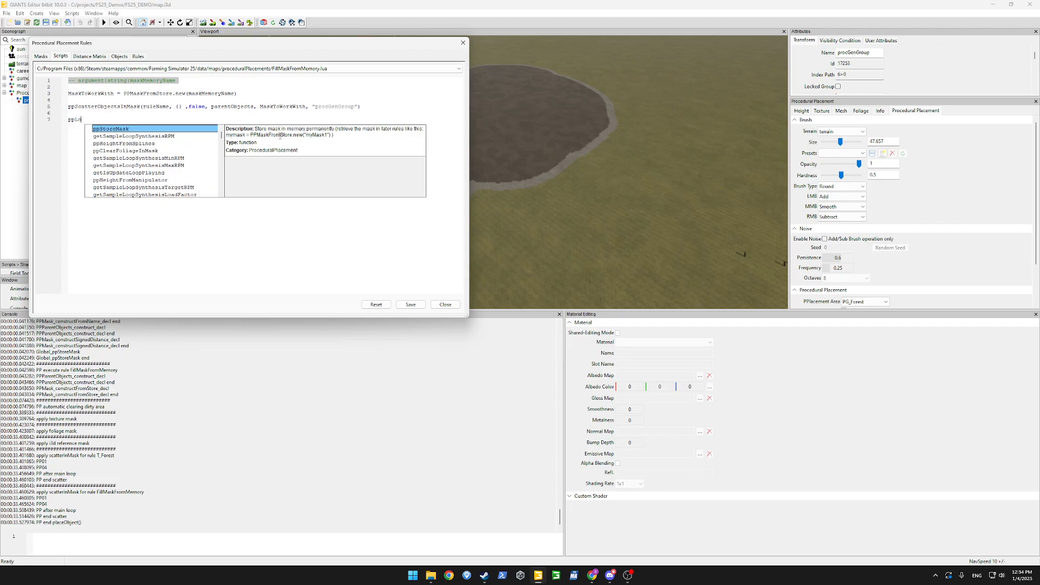
key("BackSpace")
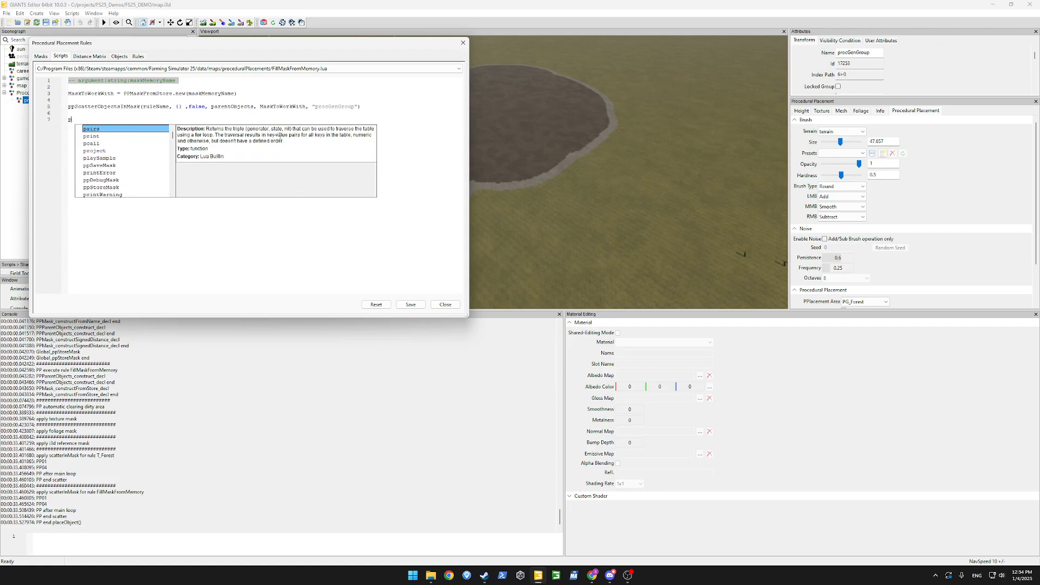
key("BackSpace")
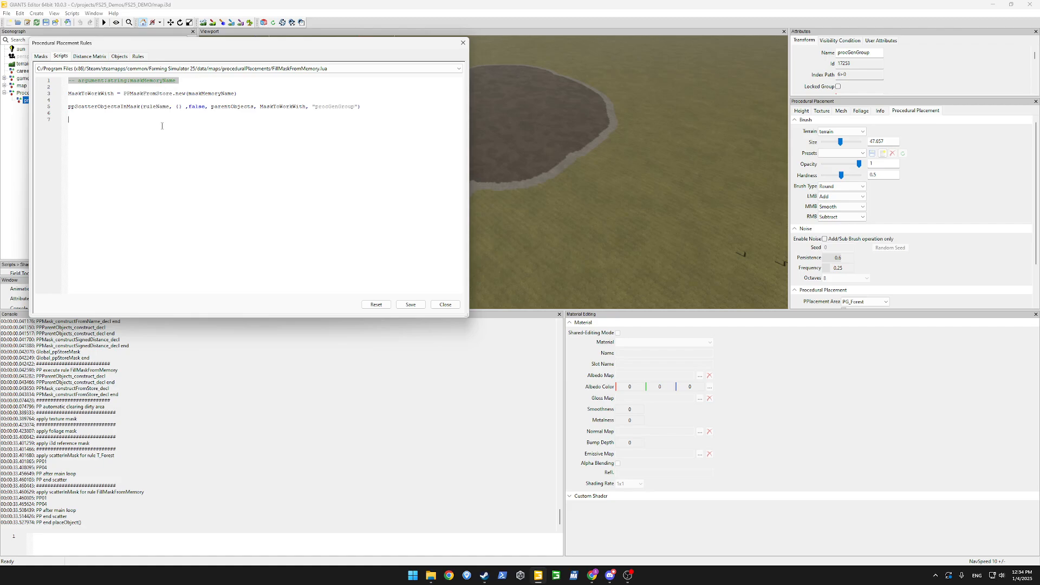
Insert PPScaleMask from the PPMask suggestions and add a blank line above it.
left_click(40, 56)
left_click(268, 183)
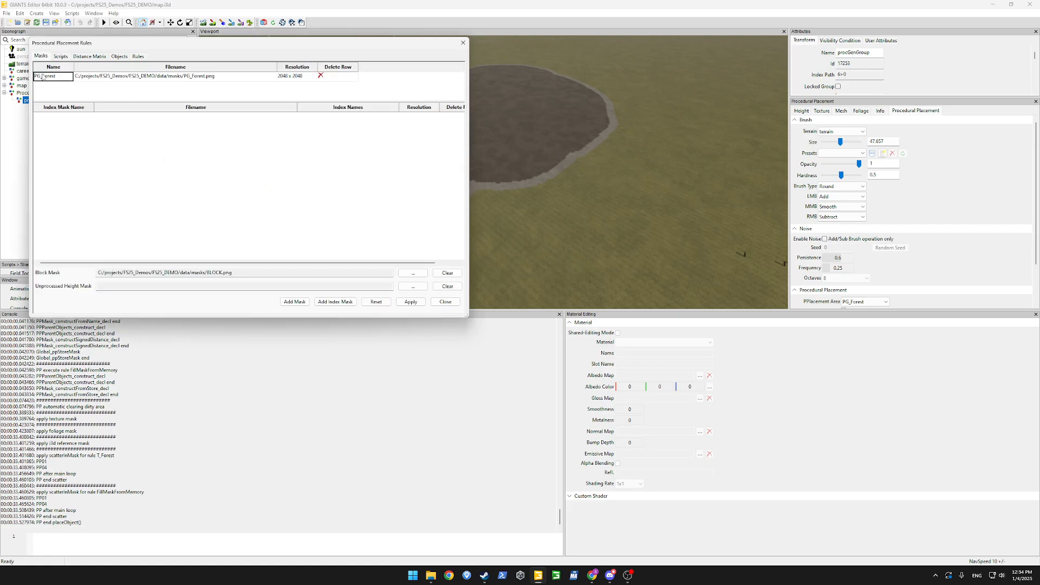
left_click(64, 56)
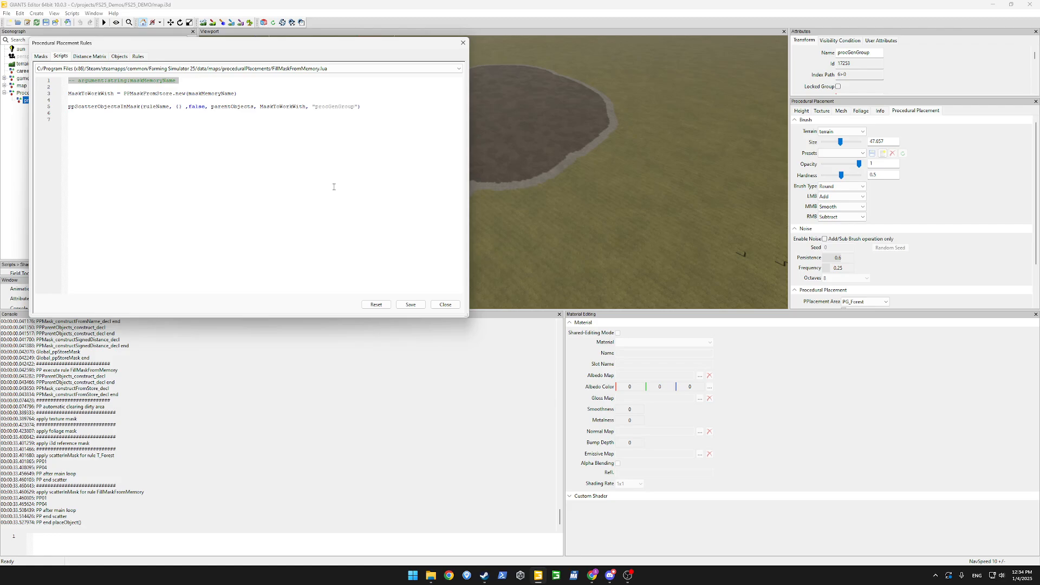
type("PPMask")
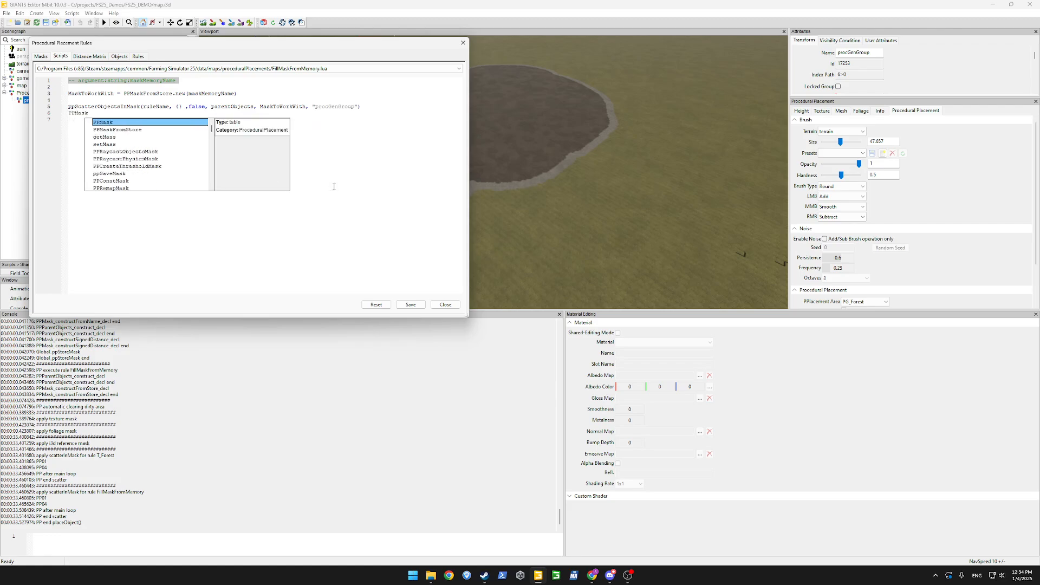
scroll(160, 148, "down", 1)
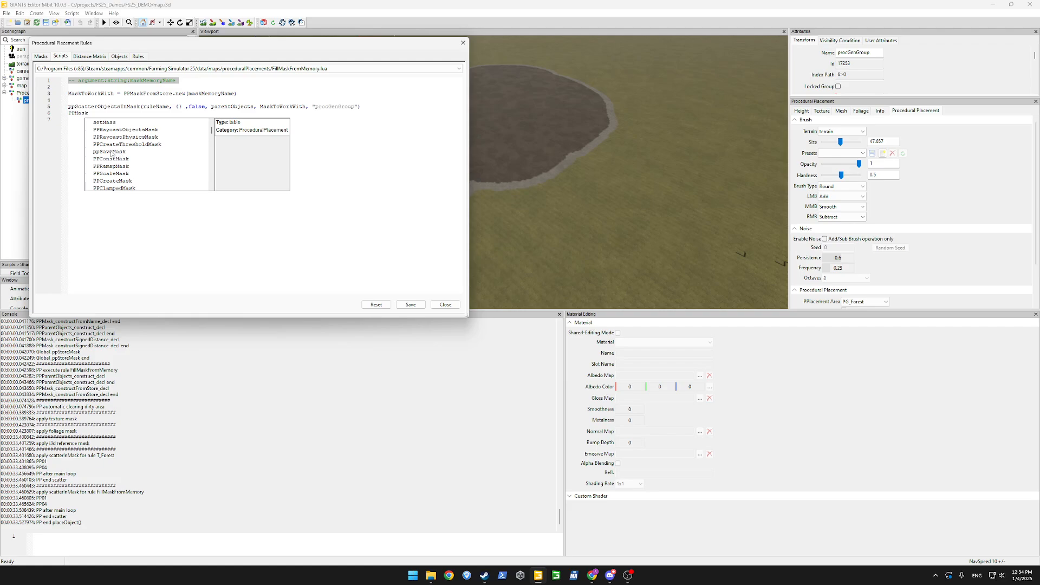
scroll(142, 164, "down", 1)
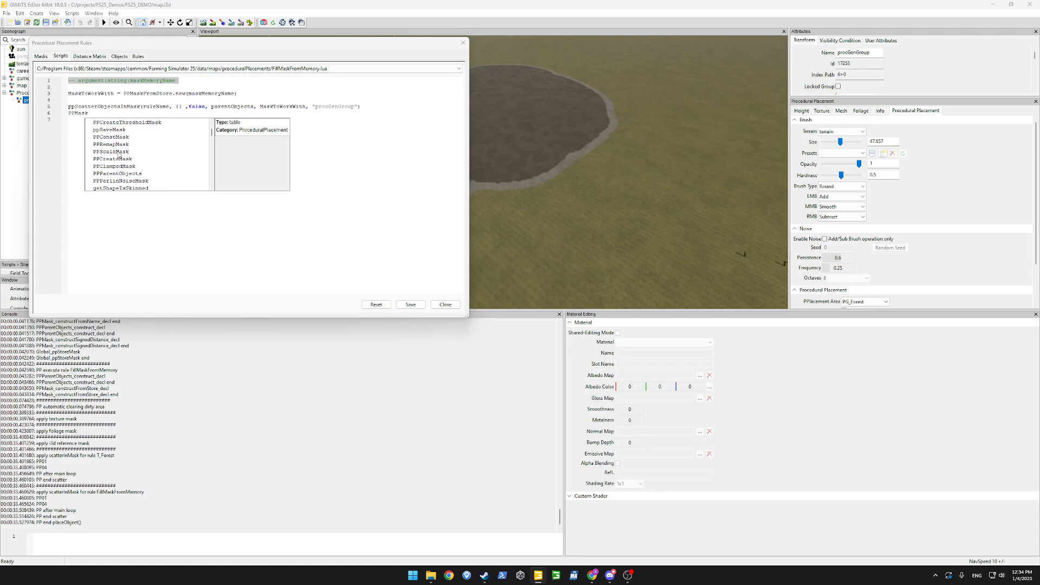
double_click(116, 151)
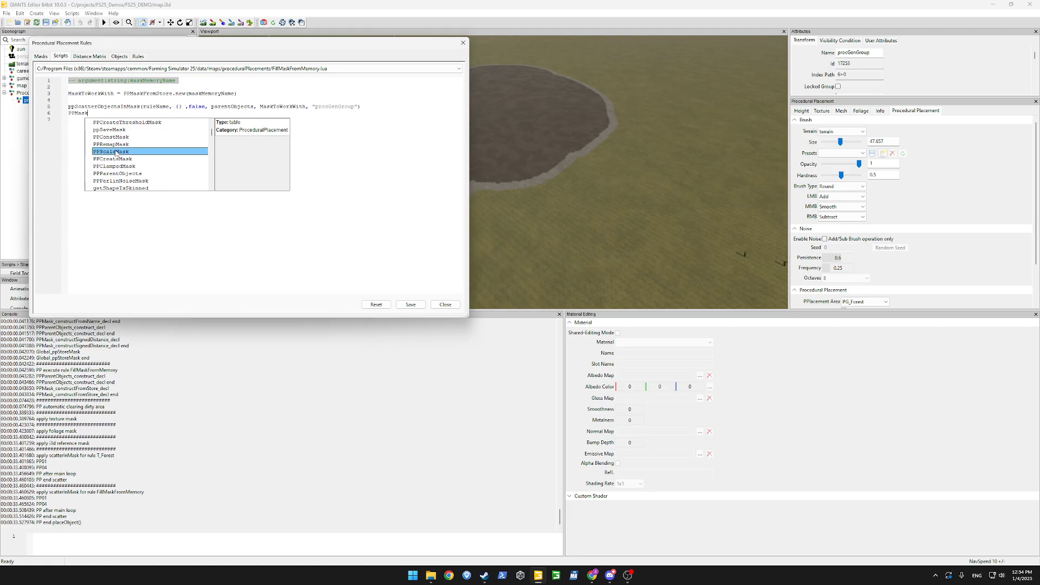
left_click(291, 69)
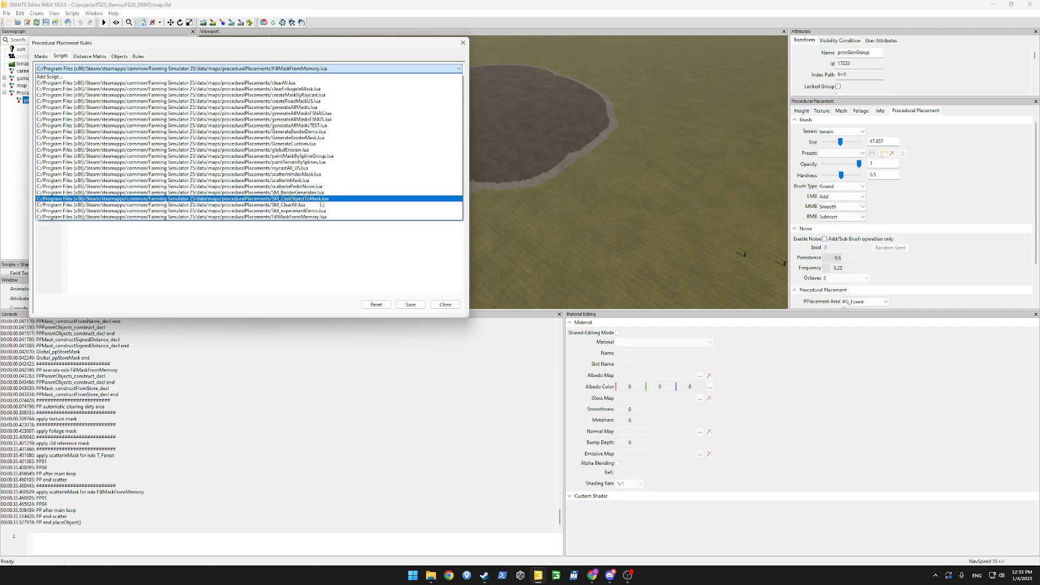
left_click(304, 217)
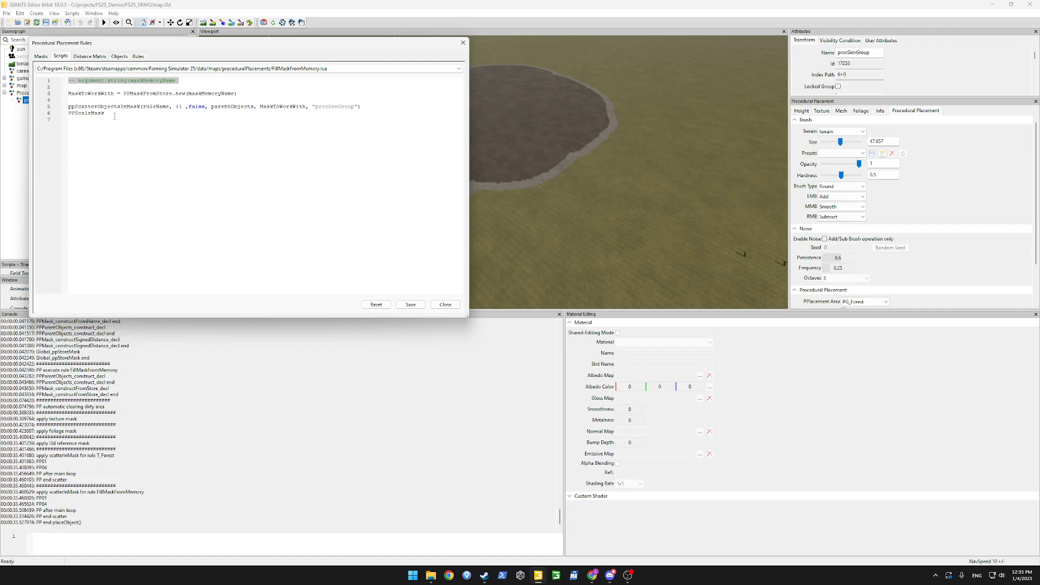
key("Return")
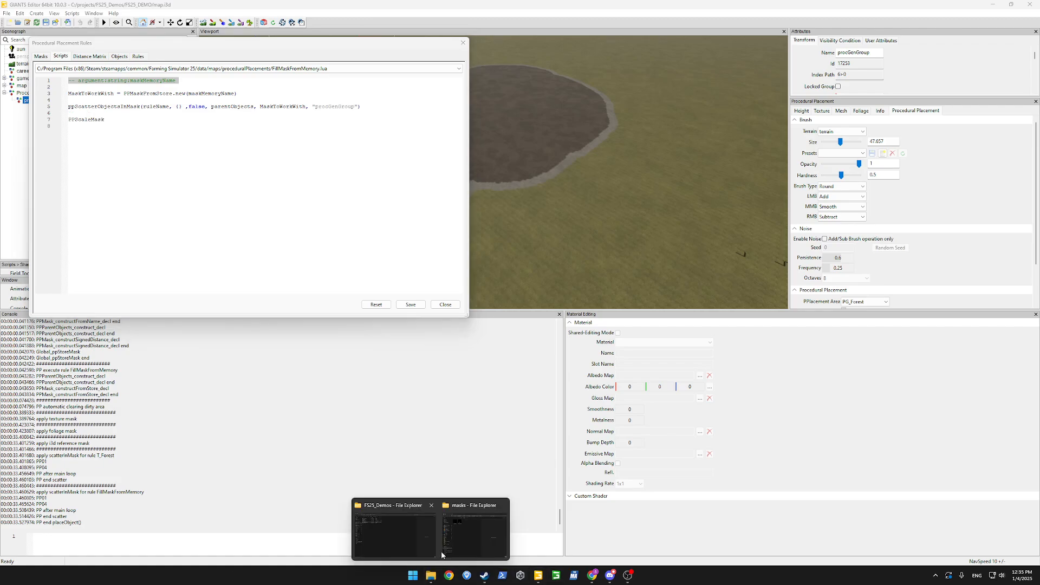
Browse the masks folder in File Explorer, previewing PG_Forest.png, then return to the editor.
left_click(432, 575)
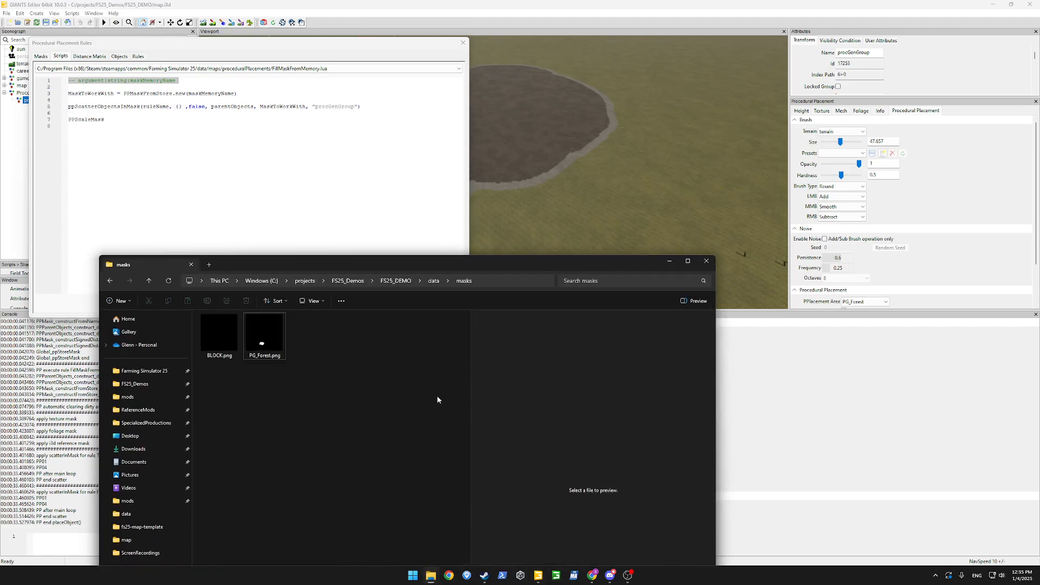
left_click(437, 284)
left_click(360, 393)
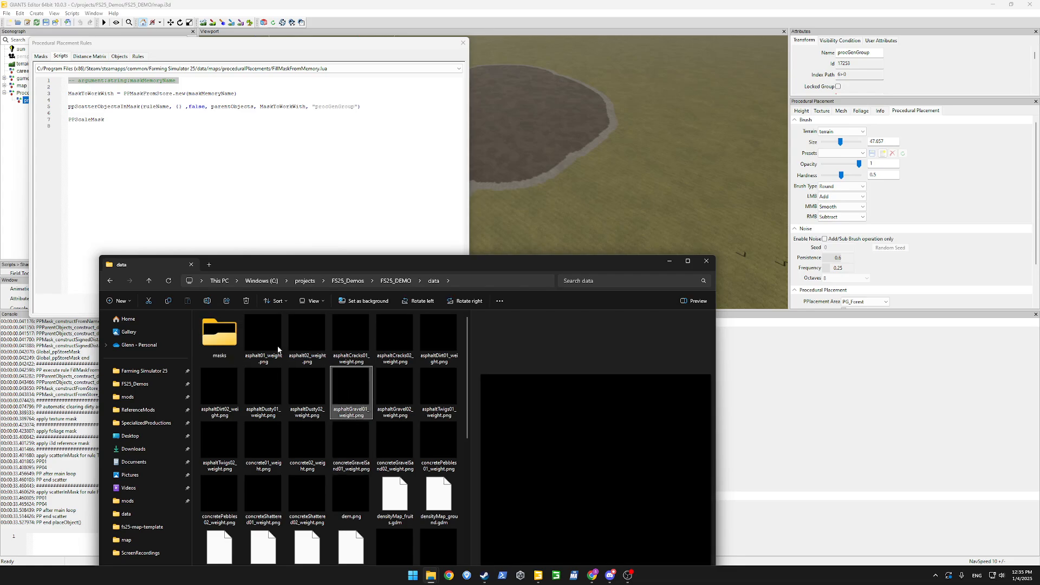
double_click(218, 341)
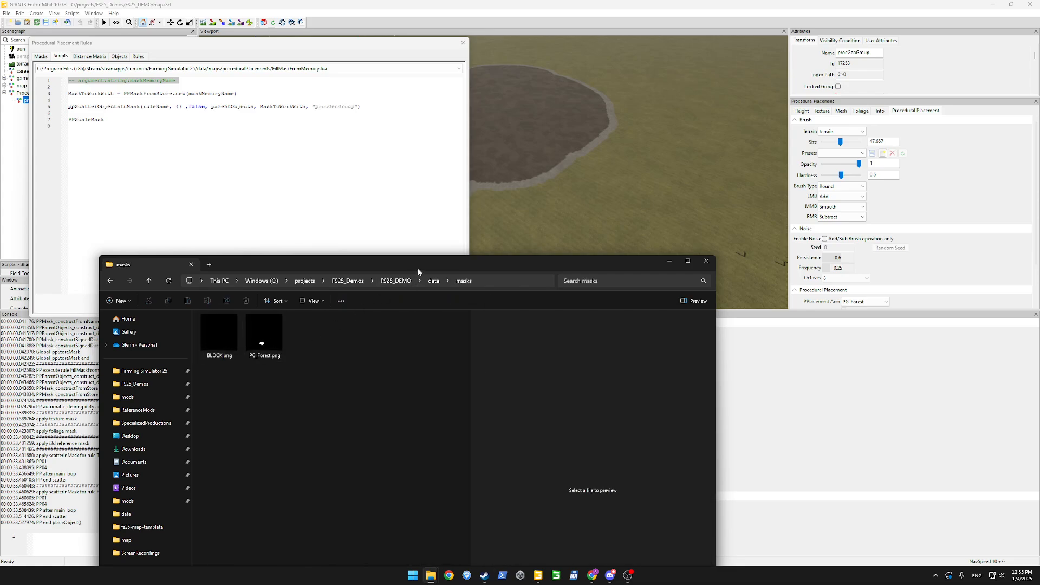
left_click_drag(418, 268, 485, 114)
left_click(311, 199)
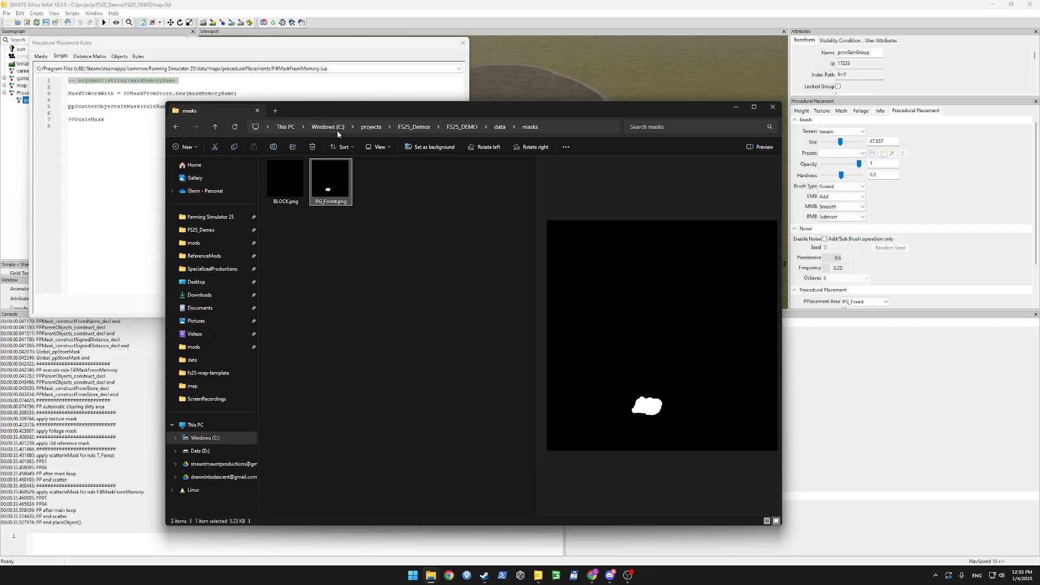
left_click(365, 247)
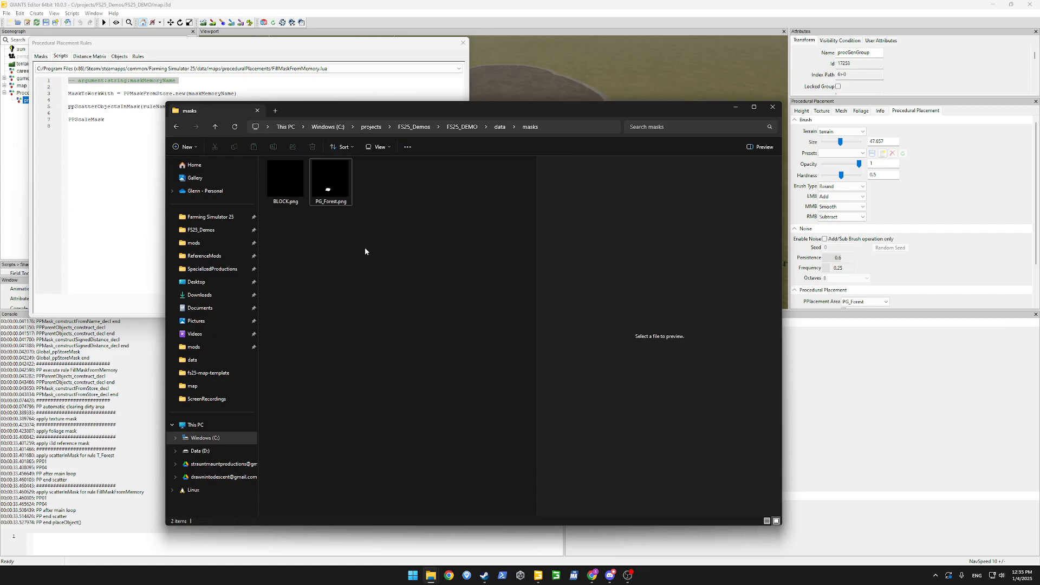
left_click(124, 122)
Write scaledMask = PPScaleMask.new(maskMemoryName,2048,2048) in FillMaskFromMemory.lua.
type(".ne")
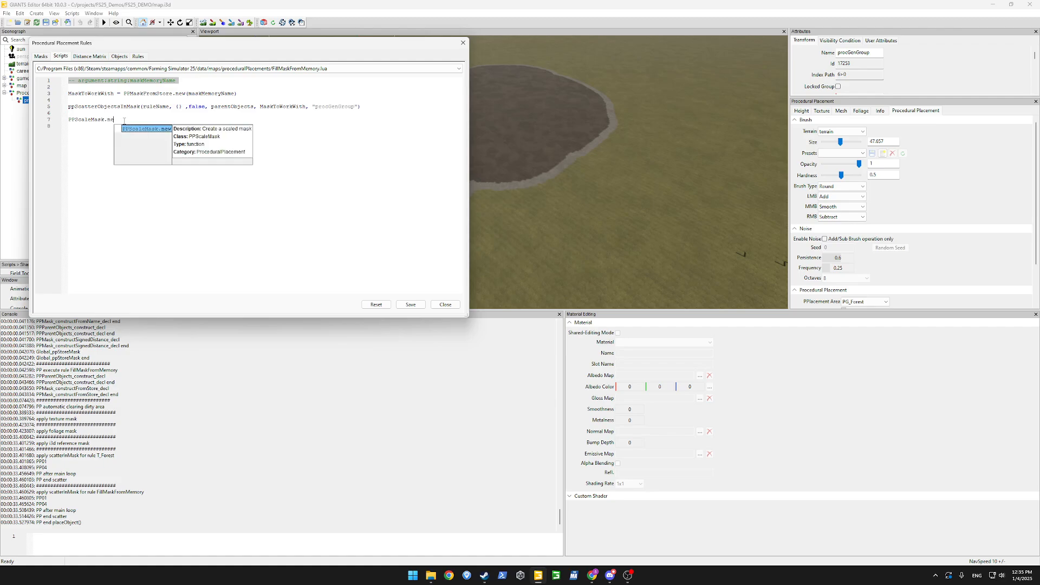
type("w()")
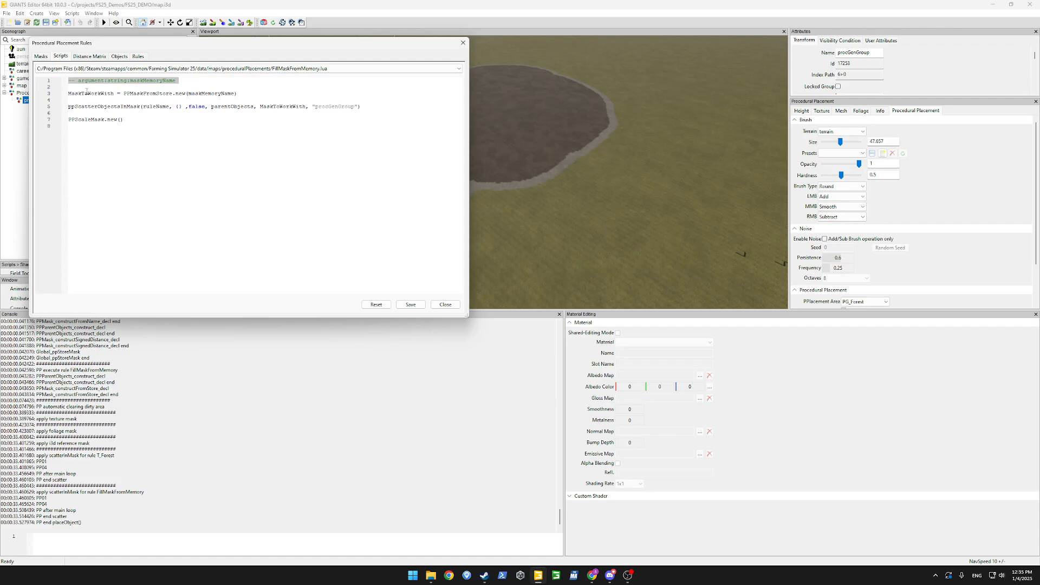
double_click(219, 93)
key("ctrl+c")
left_click(120, 120)
key("ctrl+v")
type(",")
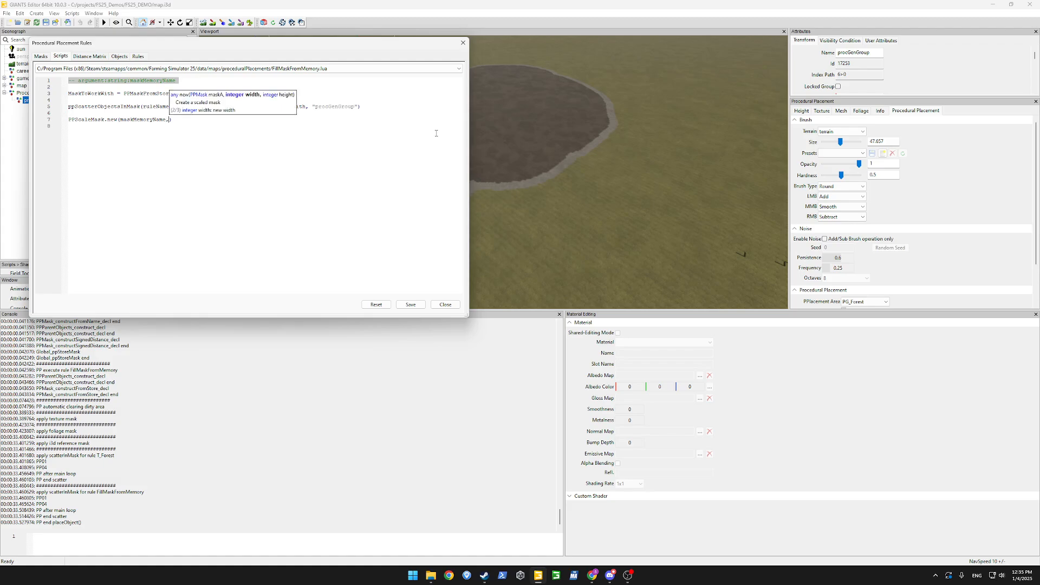
type("2048,2048")
key("Down")
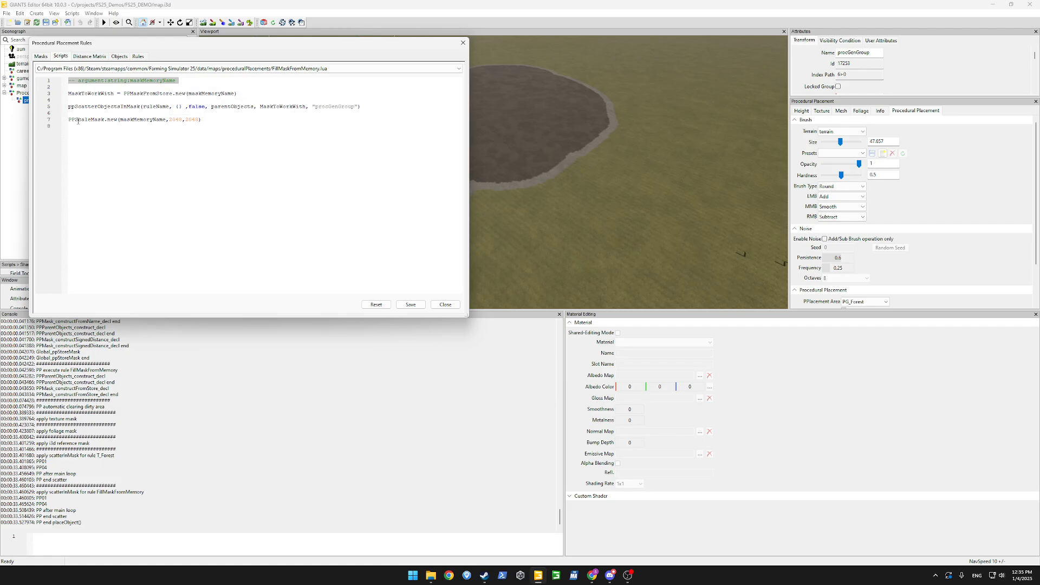
type("scaledMask =")
Replace line 7 with ppMask to bring up the function suggestions.
left_click(38, 123)
type("pp")
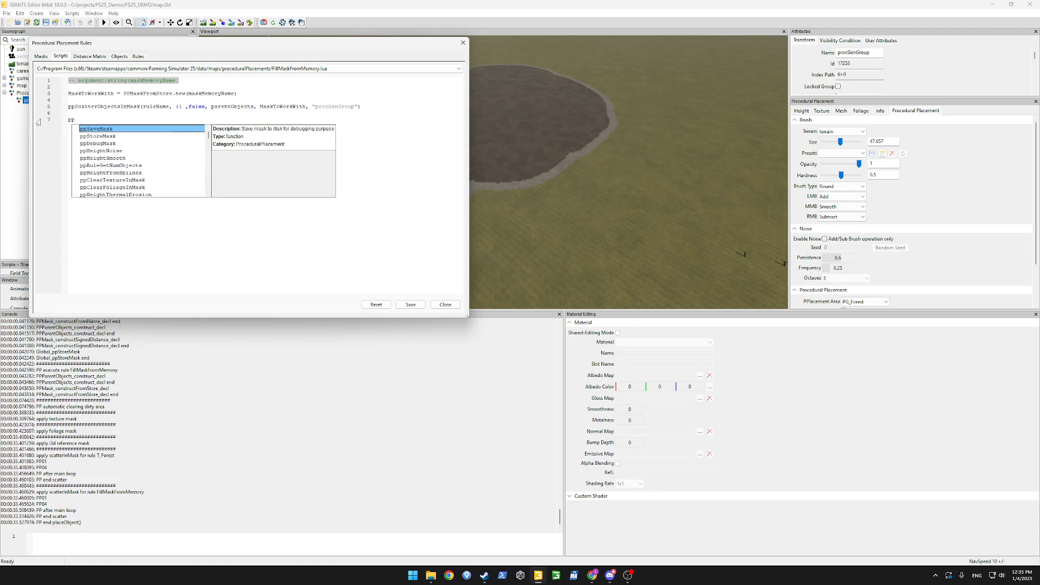
type("Load")
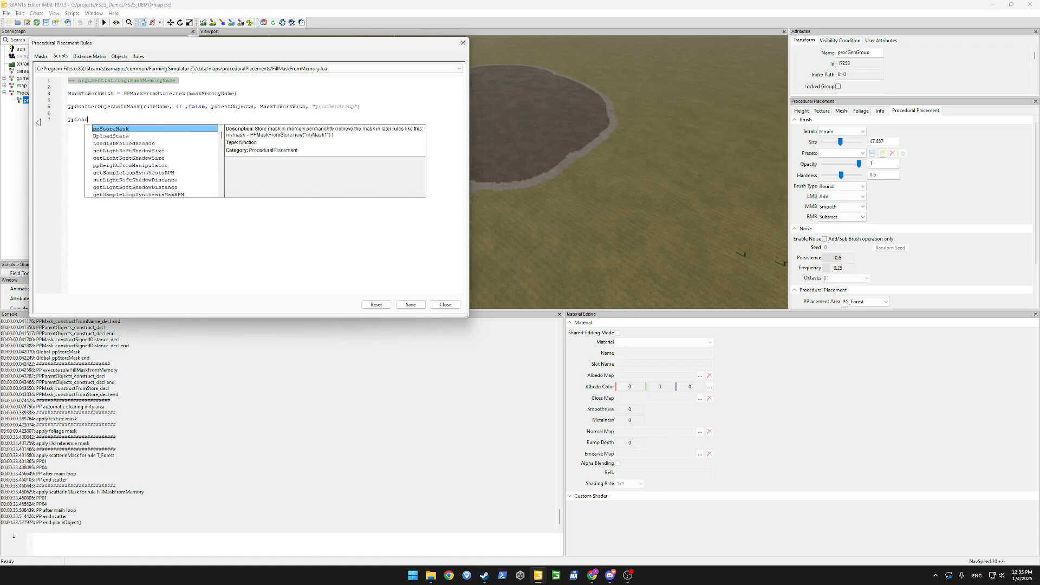
key("BackSpace")
key("BackSpace")
key("BackSpace")
key("BackSpace")
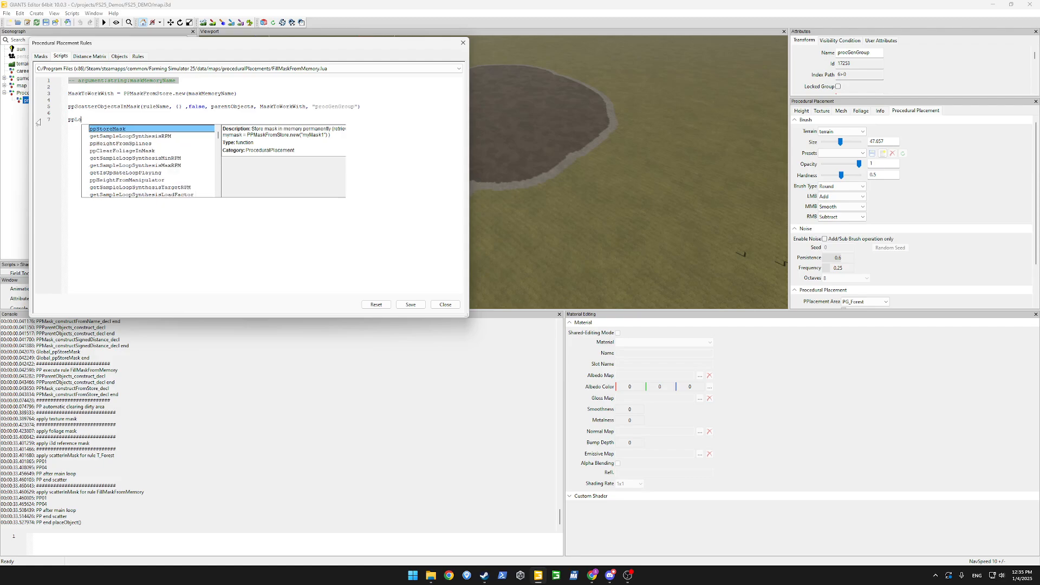
type("Mask")
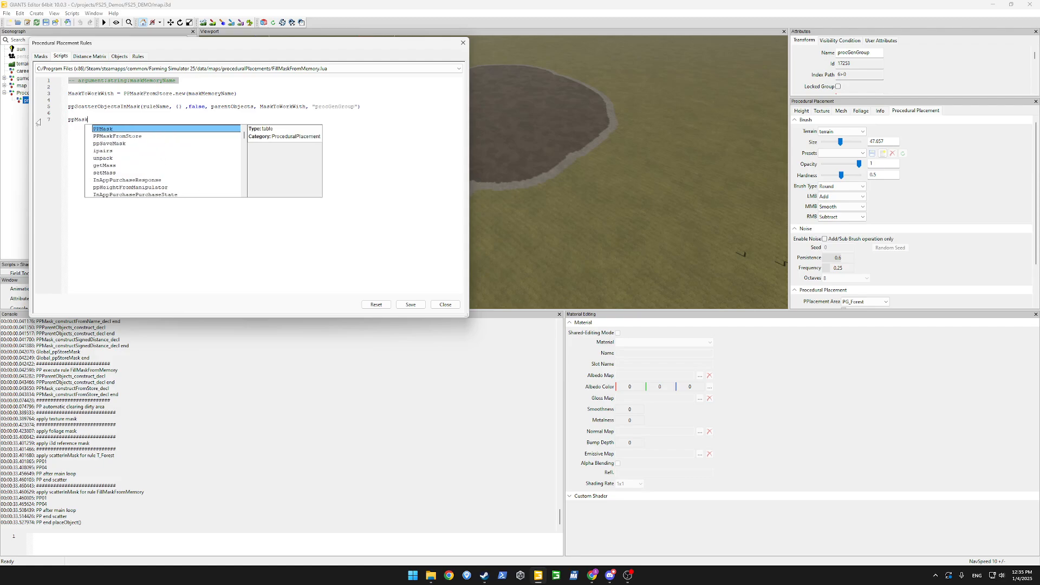
key("Down")
key("Down")
key("Down")
key("Down")
key("Down")
key("Down")
key("Down")
key("Down")
key("Down")
key("Down")
key("Down")
key("Down")
key("Down")
key("Down")
key("Down")
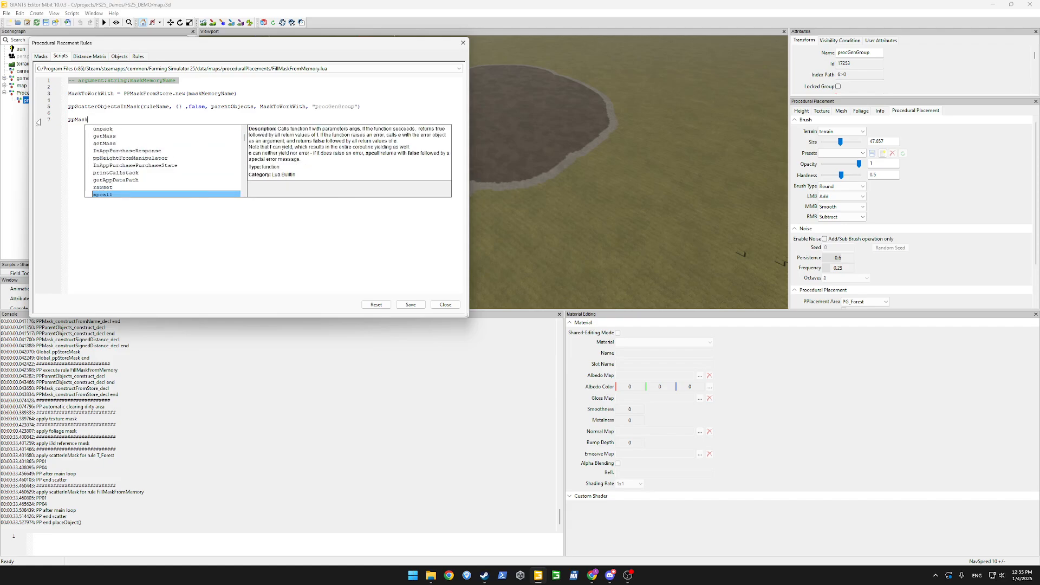
Read through suggestions from ppClearTextureInMask to ppHeightSmooth, then dismiss them without inserting.
key("Up")
key("Up")
key("Up")
key("Up")
key("Up")
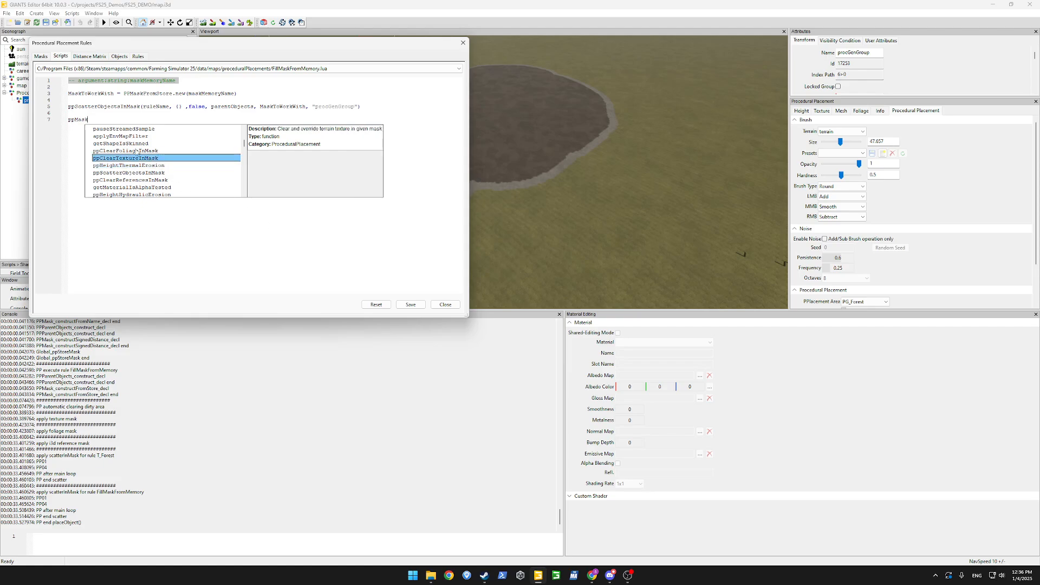
key("Down")
key("Down")
key("Down")
key("Down")
key("Down")
key("Down")
key("Down")
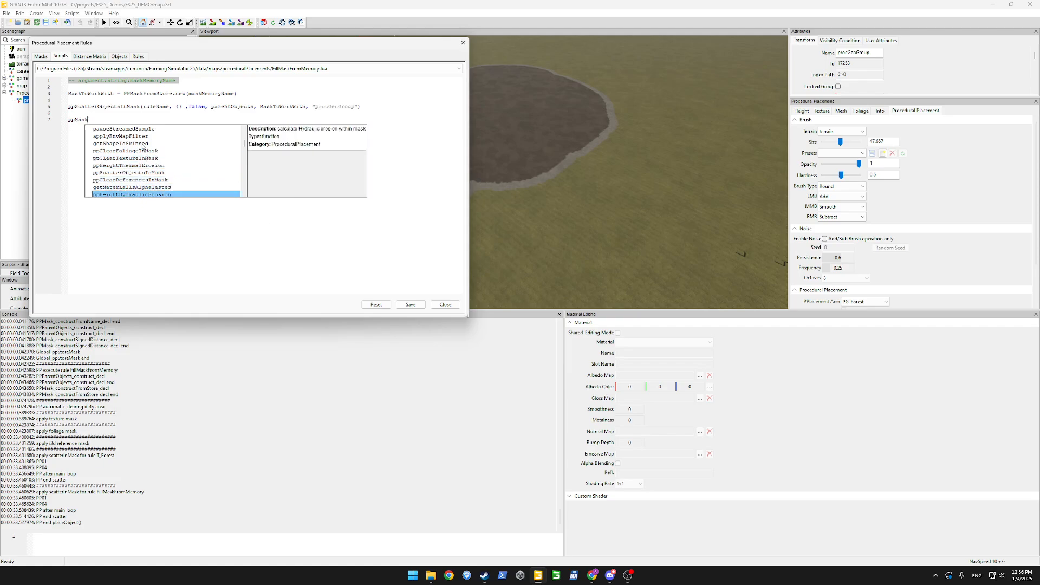
key("Down")
key("Down")
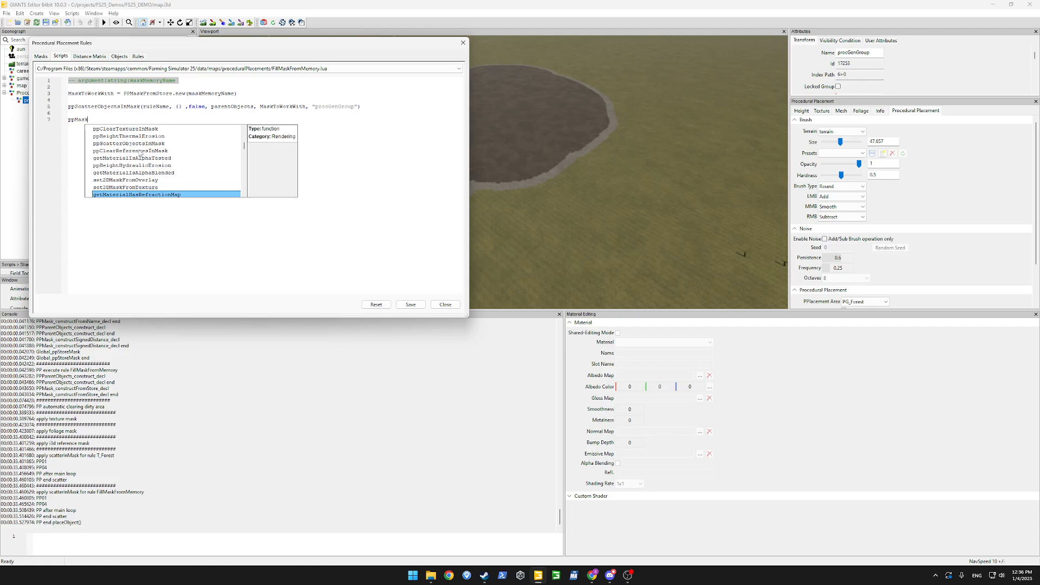
key("Down")
key("Down")
key("Down")
key("Down")
key("Down")
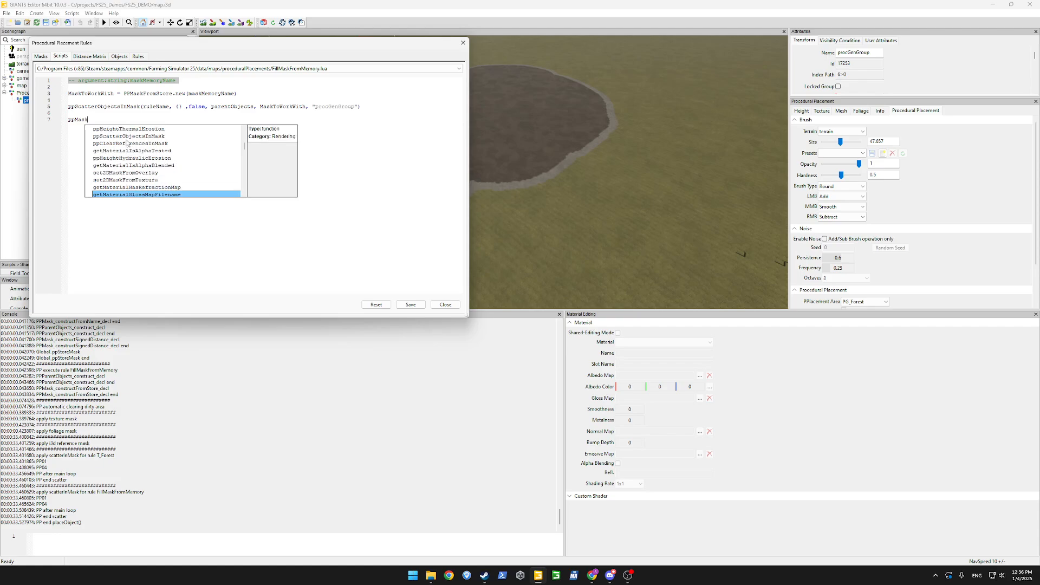
key("Down")
key("Down")
key("Down")
key("Down")
key("Down")
key("Down")
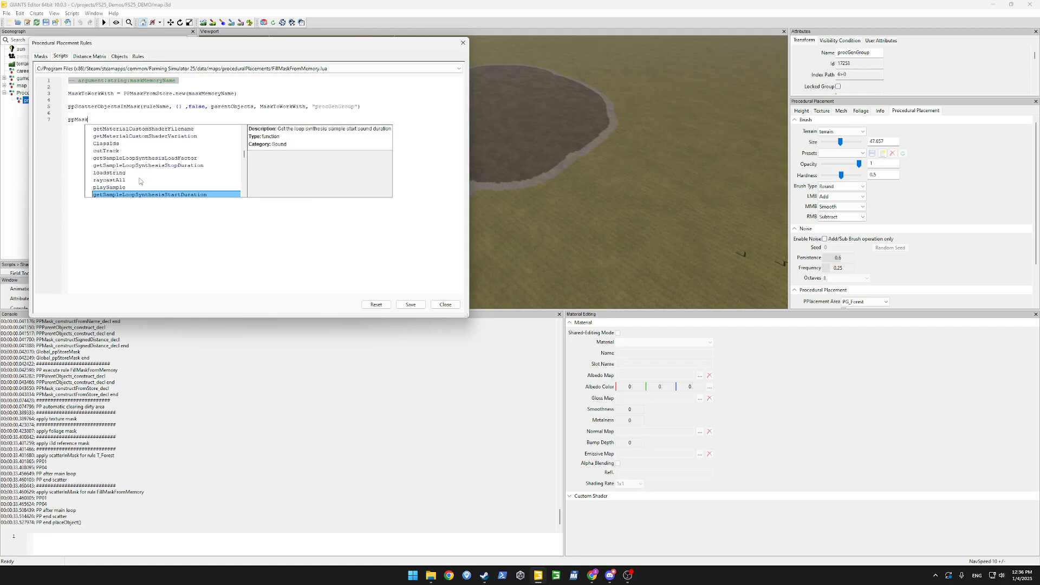
key("Down")
key("Down")
key("Down")
key("Down")
key("Down")
key("Down")
key("Down")
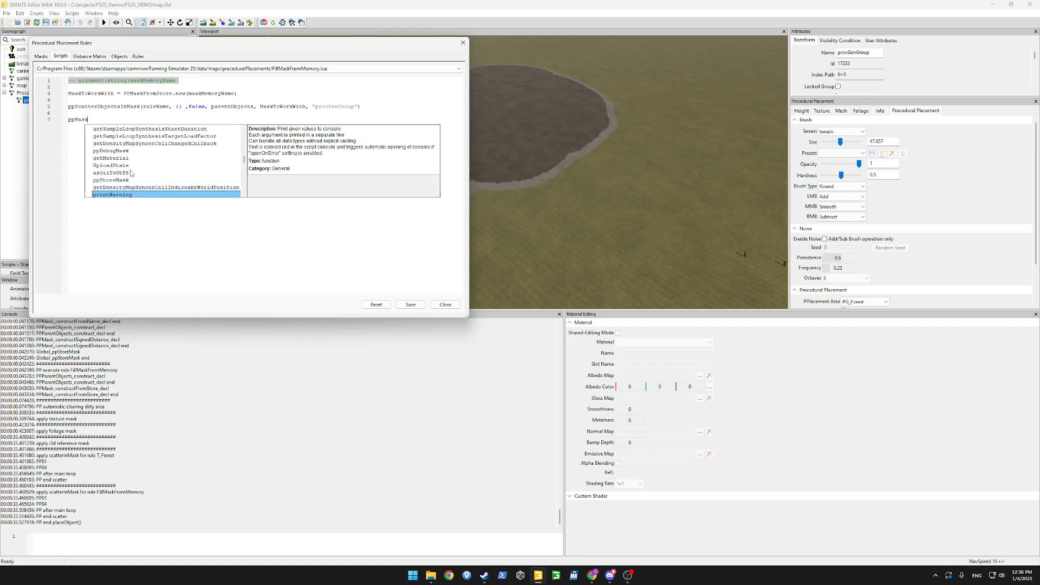
key("Down")
key("Down")
key("Down")
key("Down")
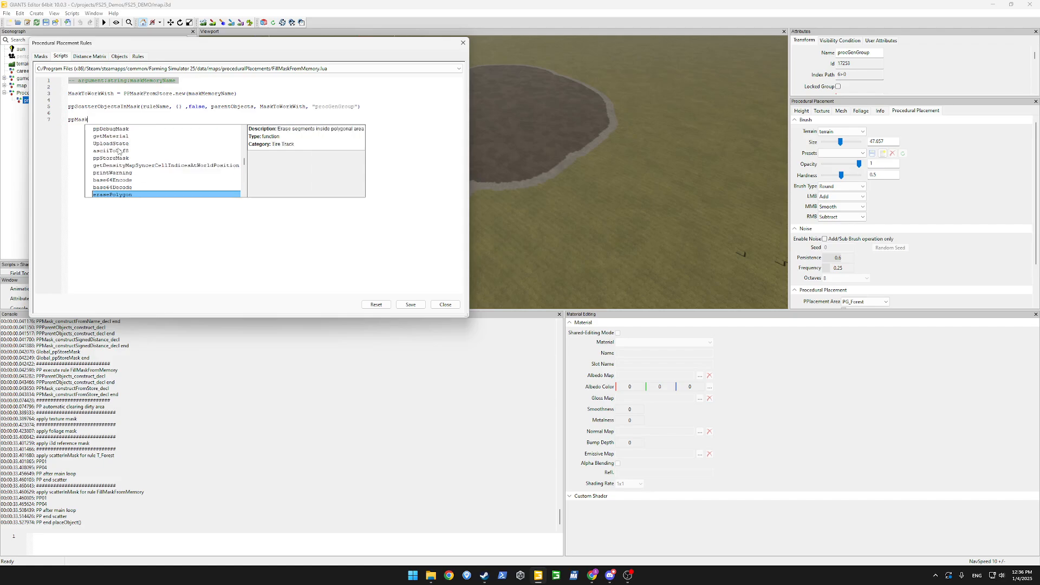
key("Down")
key("Down")
key("Down")
key("Down")
key("Down")
key("Down")
key("Down")
key("Down")
key("Down")
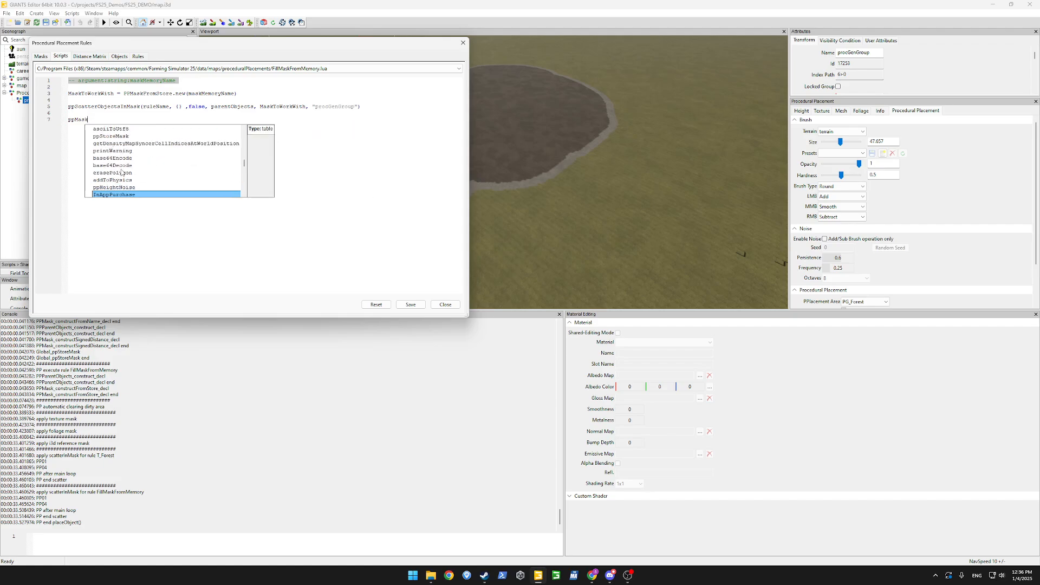
key("Down")
key("Down")
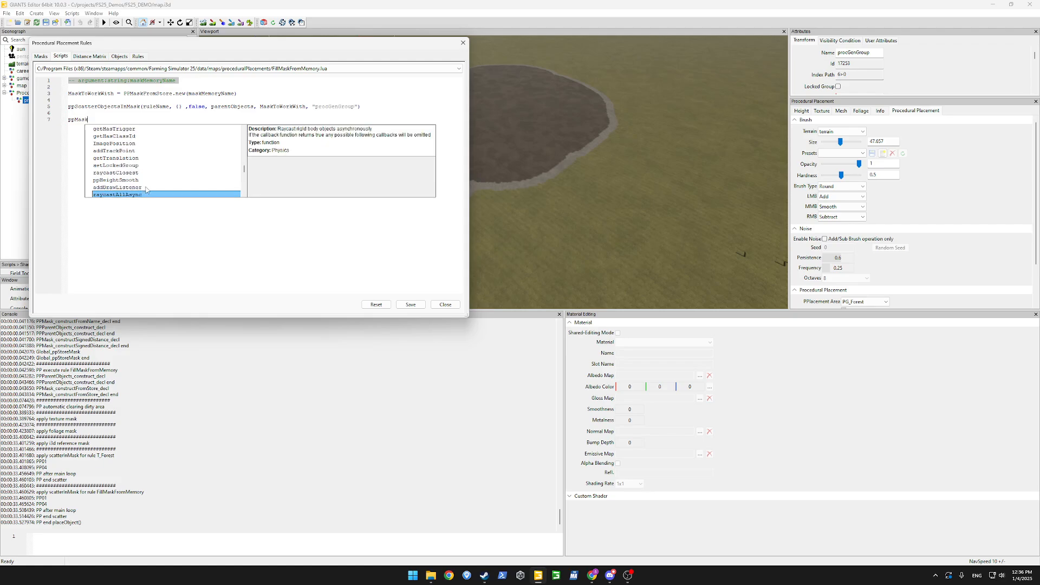
key("Up")
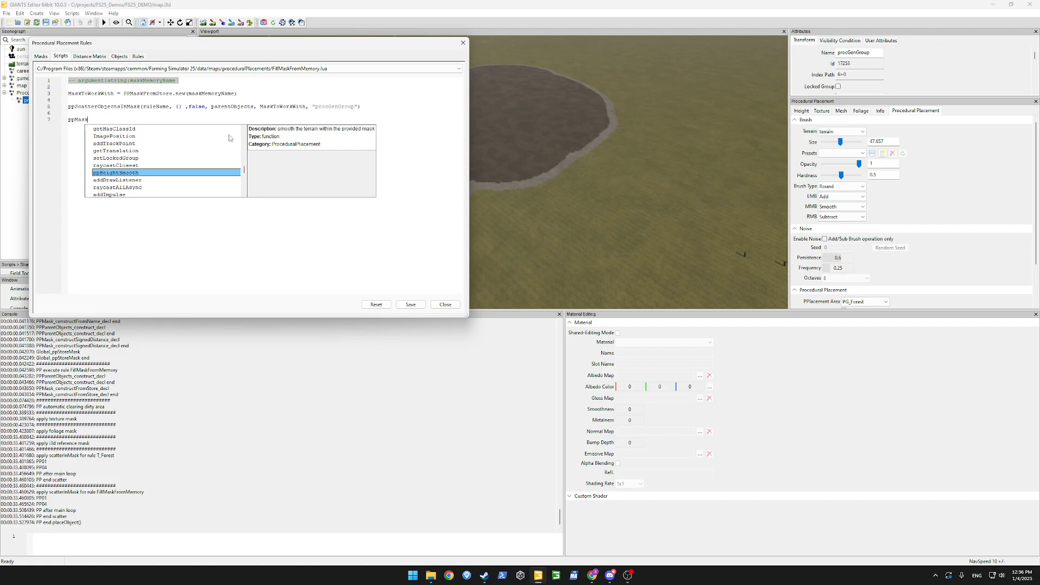
left_click(274, 209)
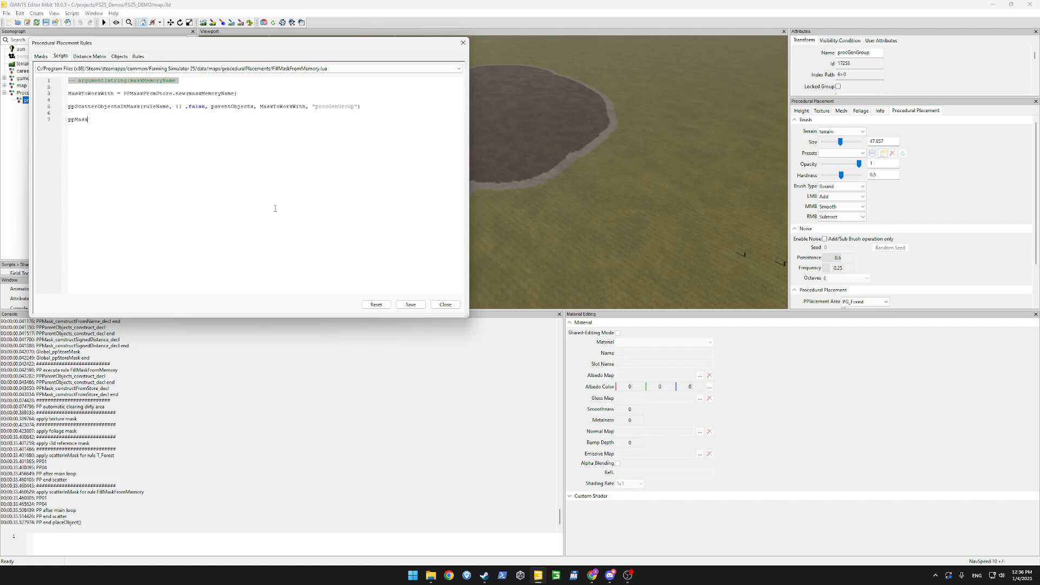
key("BackSpace")
key("BackSpace")
key("BackSpace")
key("BackSpace")
key("BackSpace")
key("BackSpace")
Create a new spline and drop it onto the terrain beside the dark patch.
left_click_drag(577, 147, 417, 166, "alt")
scroll(585, 174, "down", 3)
scroll(417, 166, "up", 2)
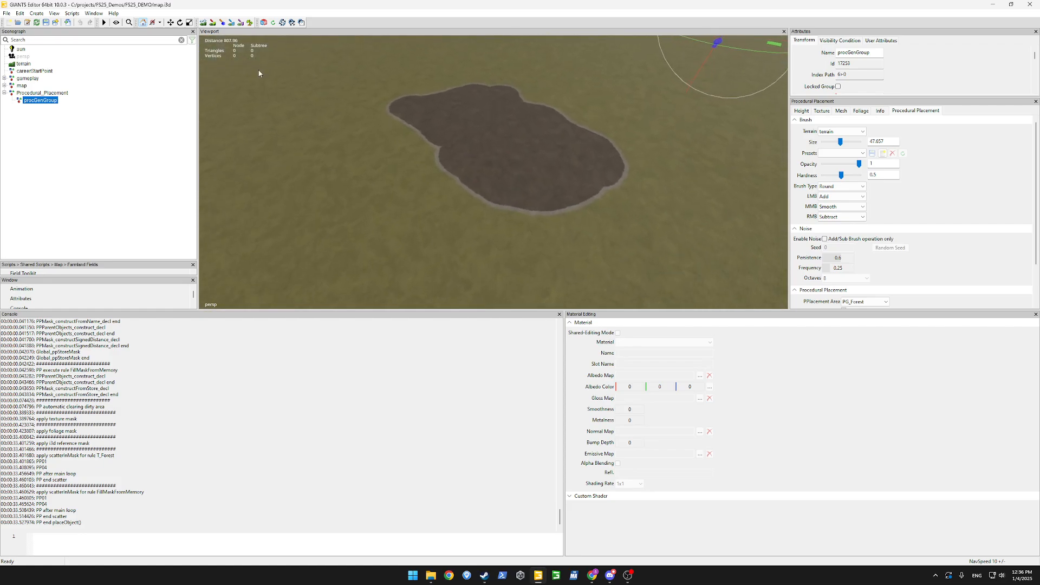
left_click(36, 13)
mouse_move(94, 105)
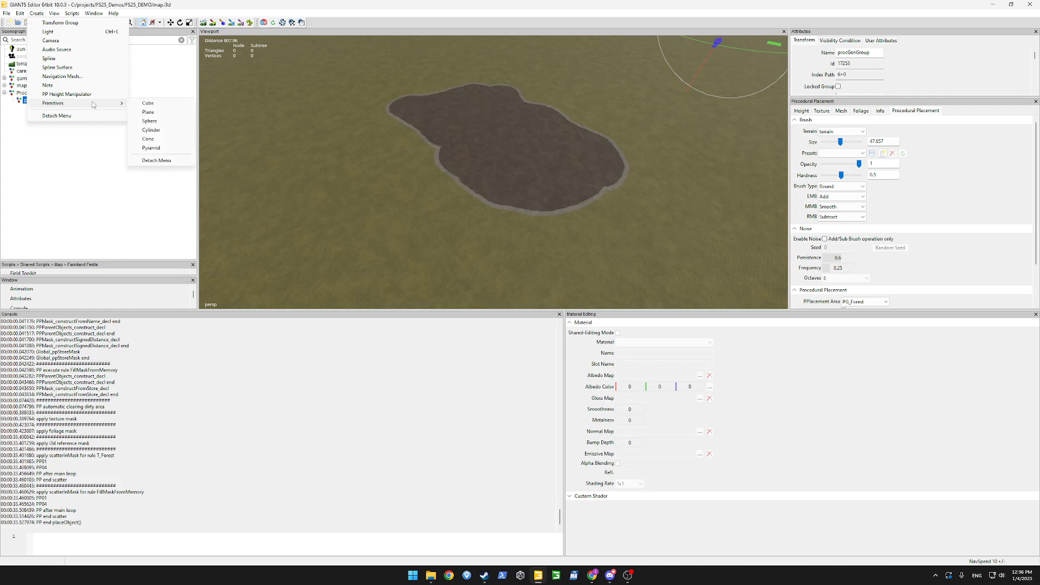
left_click(49, 58)
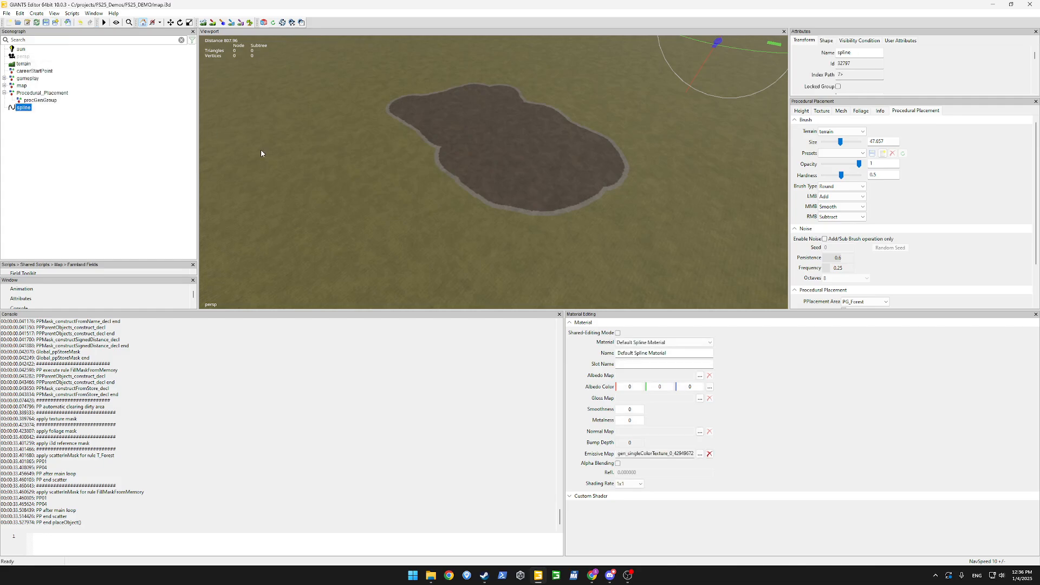
left_click_drag(374, 176, 432, 203, "alt")
key("ctrl+b")
left_click(352, 194)
Select the spline's east end point.
left_click_drag(353, 195, 370, 174, "alt")
scroll(411, 185, "up", 5)
scroll(382, 165, "up", 4)
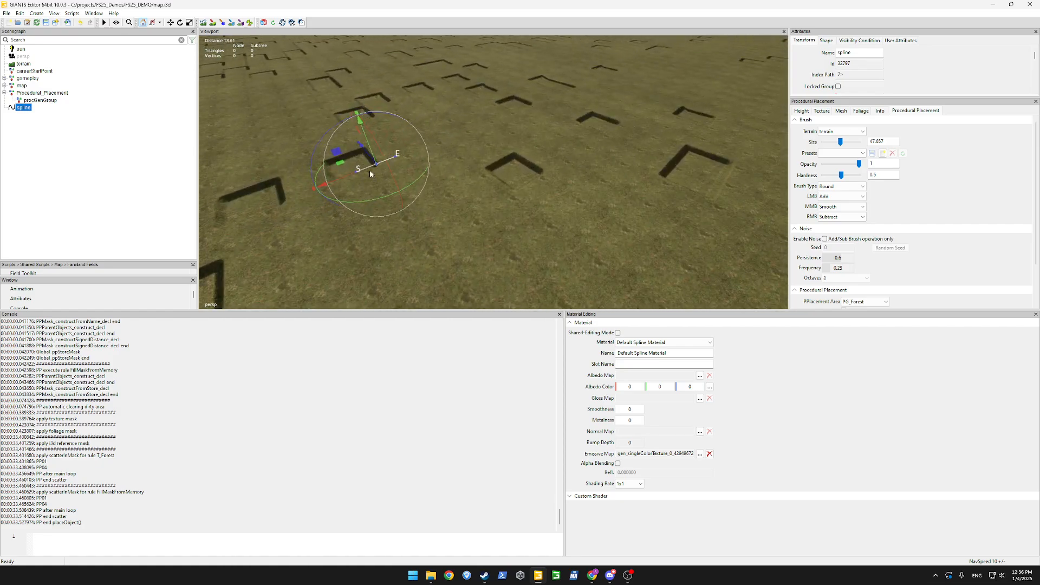
left_click_drag(470, 118, 390, 187)
left_click_drag(534, 201, 617, 223, "alt")
scroll(609, 225, "down", 8)
scroll(678, 221, "down", 3)
left_click(440, 180)
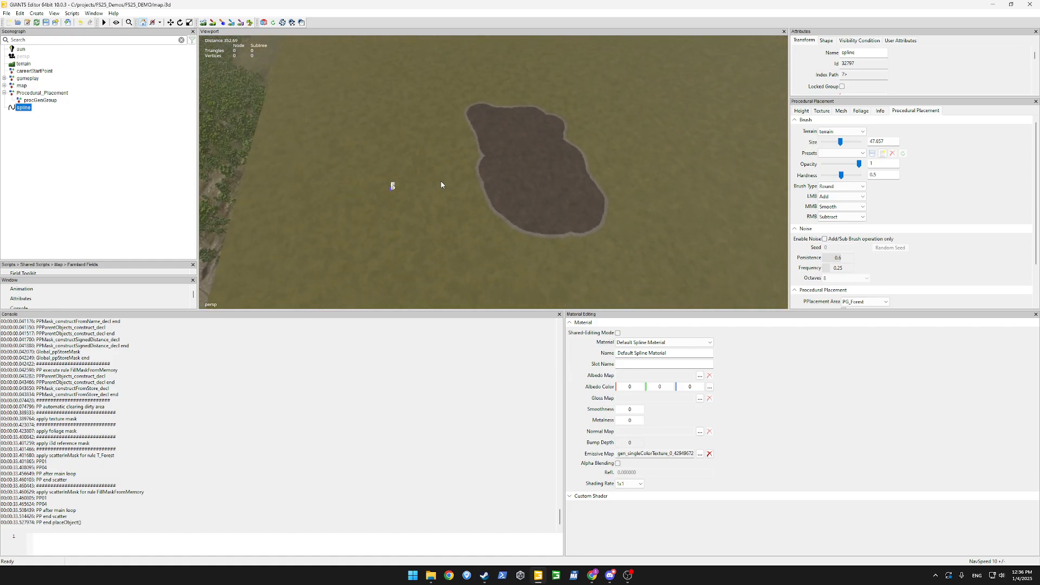
Extend the spline with points winding across the dark patch and looping back to the left.
key("ctrl+b")
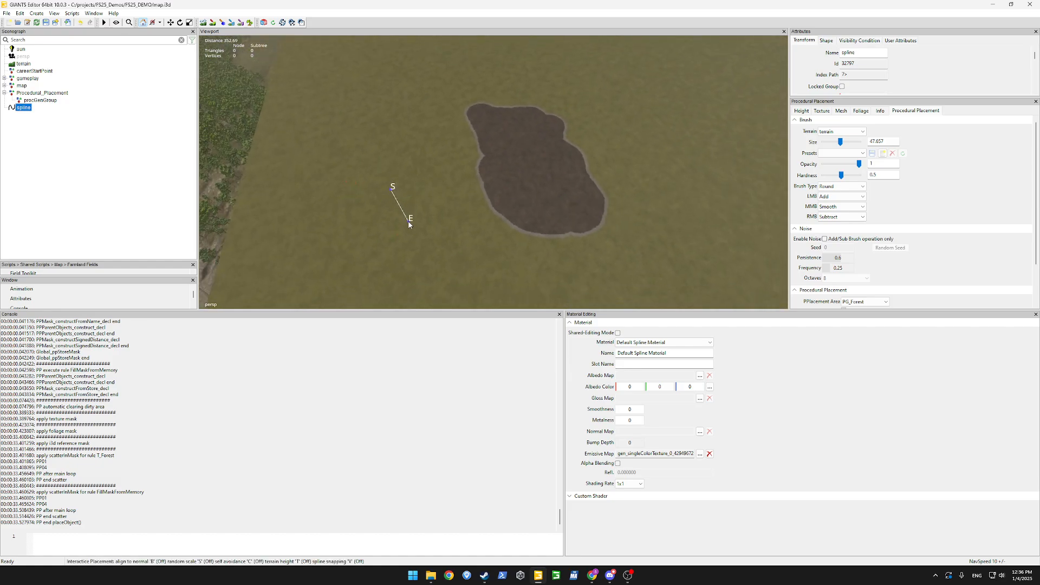
left_click(409, 222)
left_click(447, 215)
left_click(461, 175)
left_click(478, 164)
left_click(514, 164)
left_click(524, 193)
left_click(542, 226)
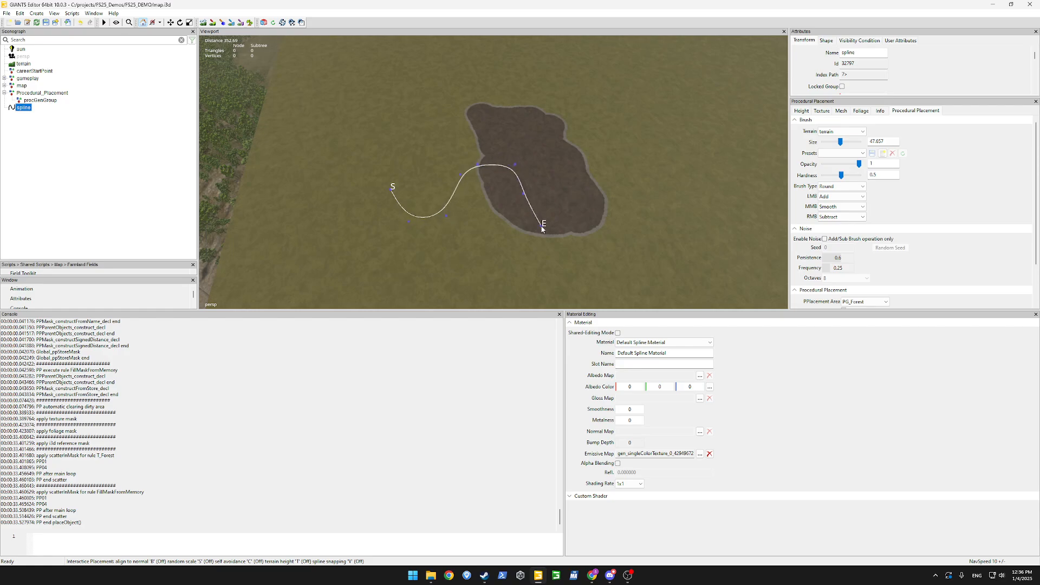
left_click(571, 224)
left_click(571, 192)
left_click(560, 163)
left_click(595, 140)
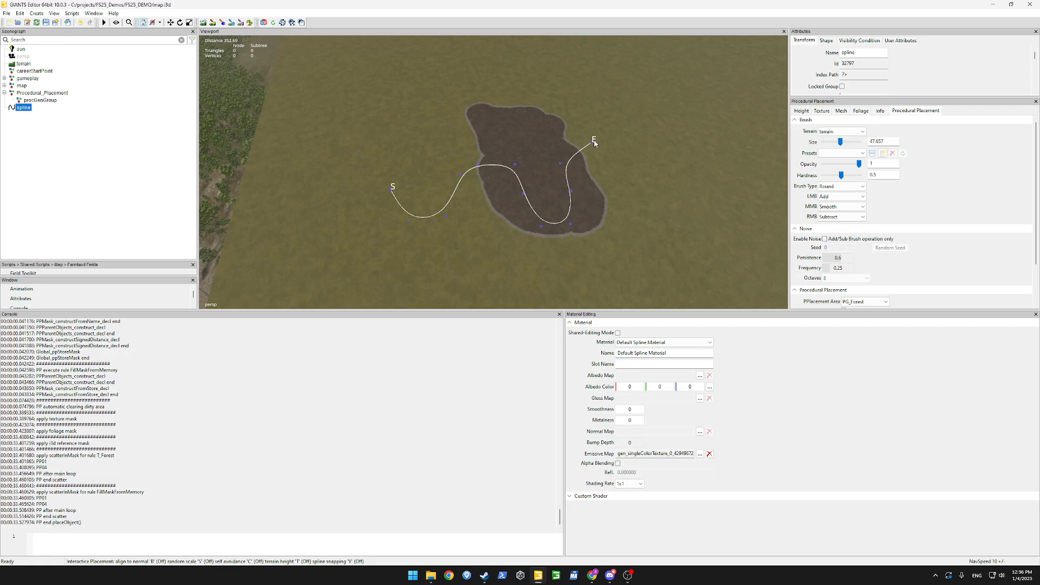
left_click(678, 152)
left_click(728, 239)
left_click(624, 292)
left_click(453, 283)
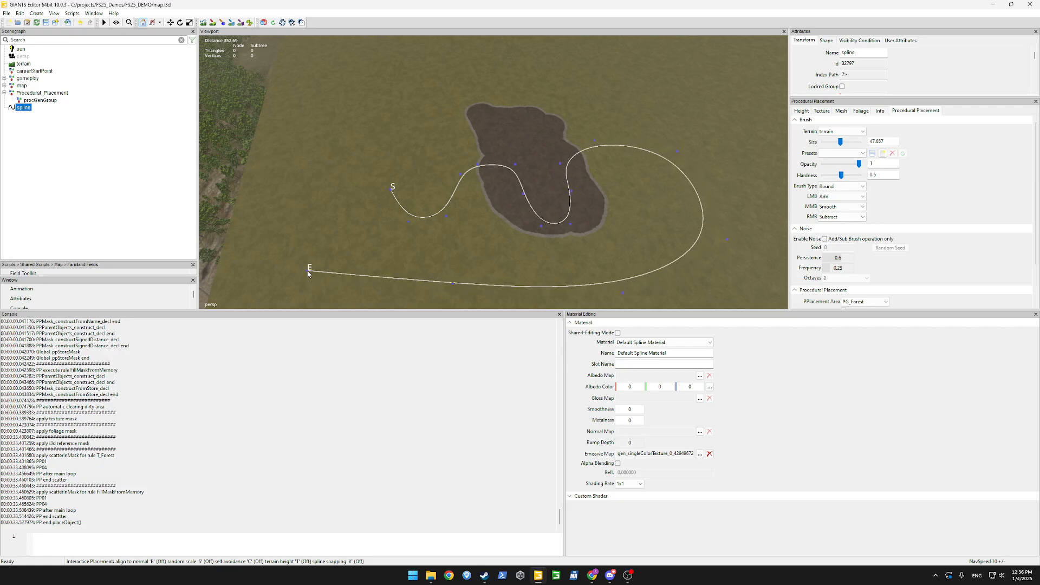
left_click(307, 272)
key("Escape")
Deselect the spline and reopen the Procedural Placement rules window.
left_click_drag(510, 175, 662, 130, "alt")
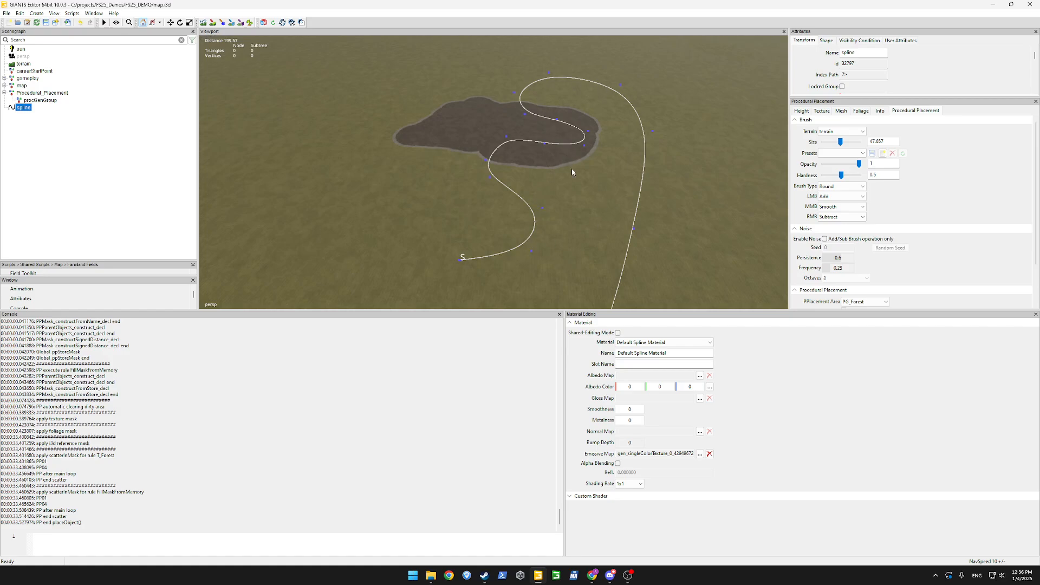
left_click(132, 153)
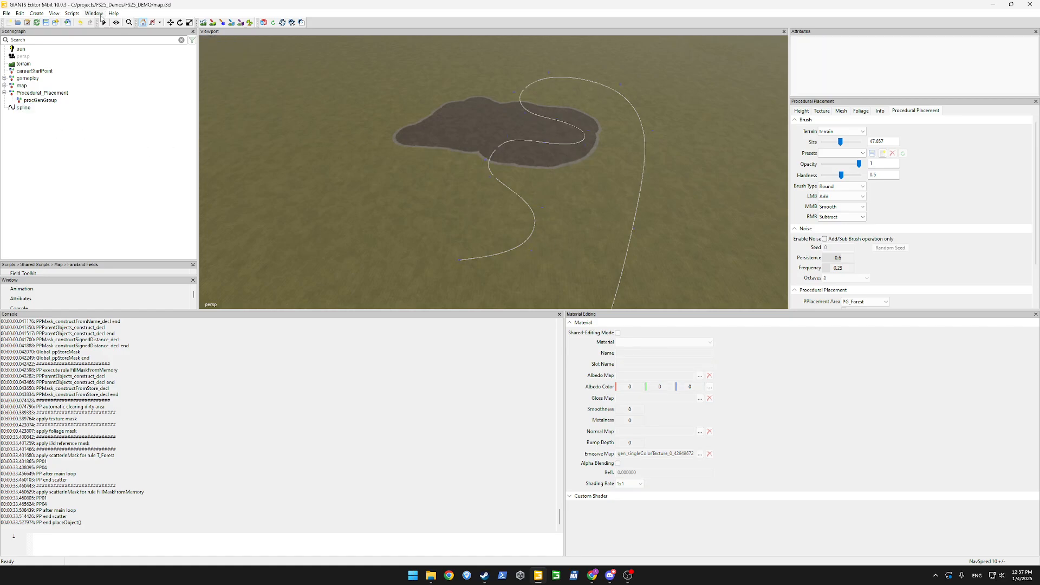
left_click(72, 13)
mouse_move(93, 13)
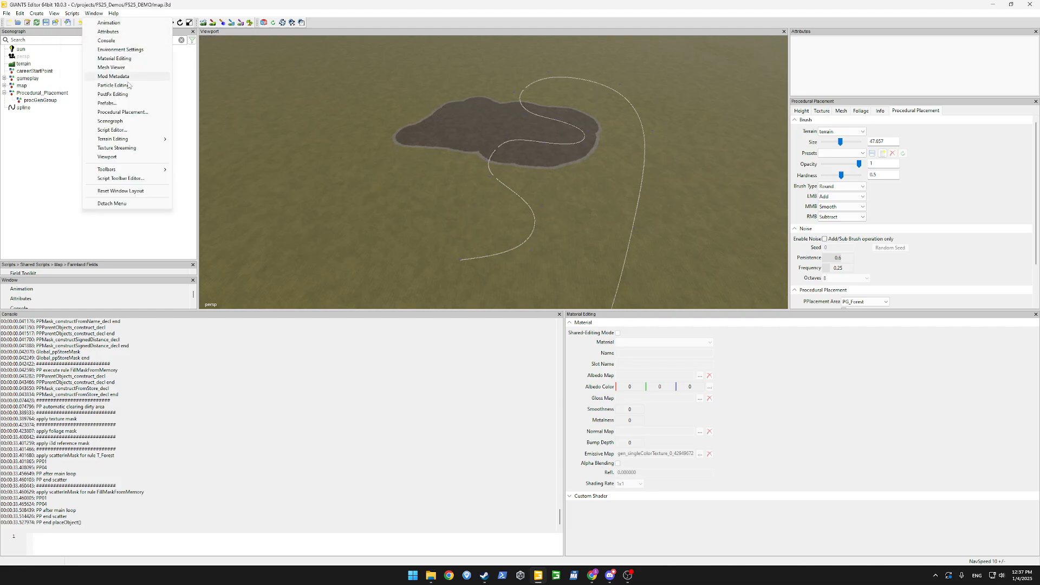
left_click(127, 111)
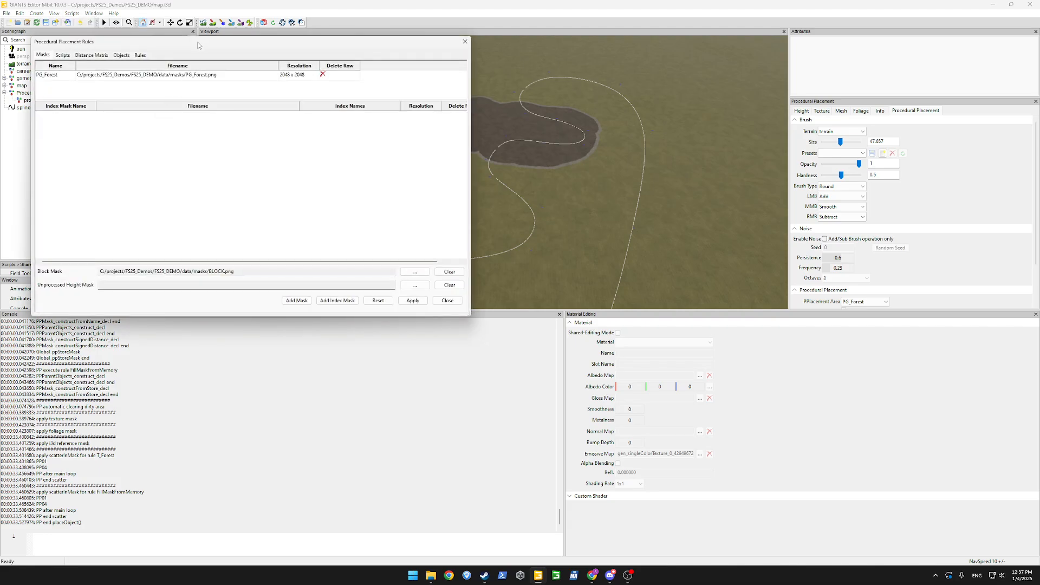
Add a new placement script named GenerateMaskFromSpline.lua.
left_click_drag(197, 45, 544, 90)
left_click(408, 99)
left_click(450, 111)
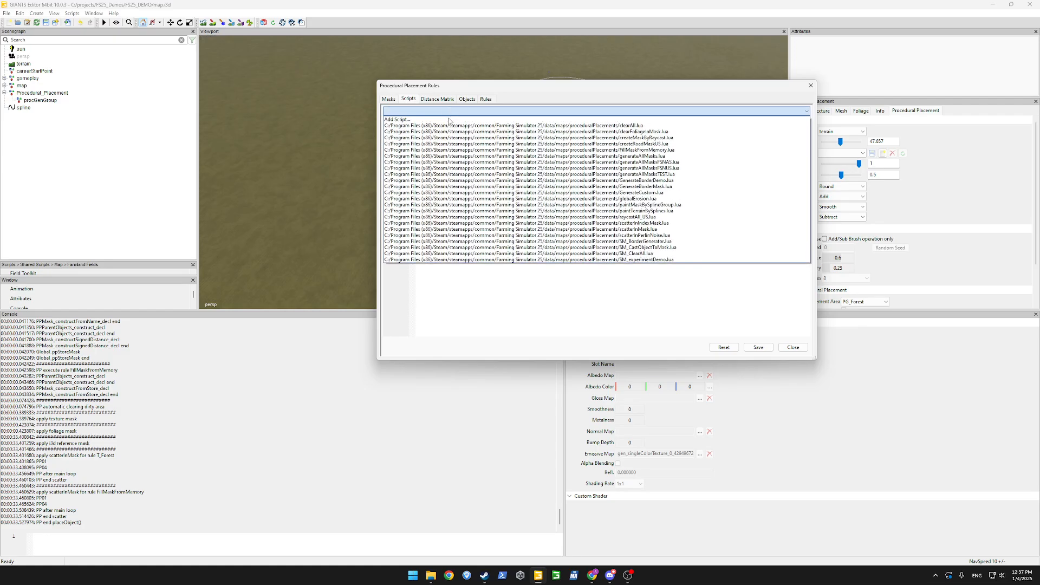
left_click(450, 120)
key("Home")
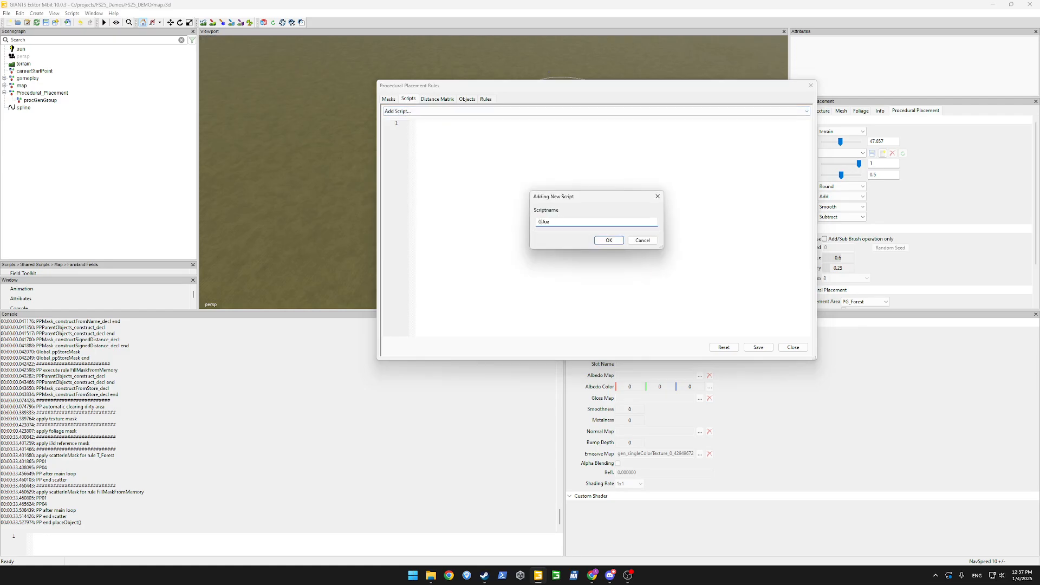
type("Generate")
type("MaskFromSplin")
type("e")
key("Return")
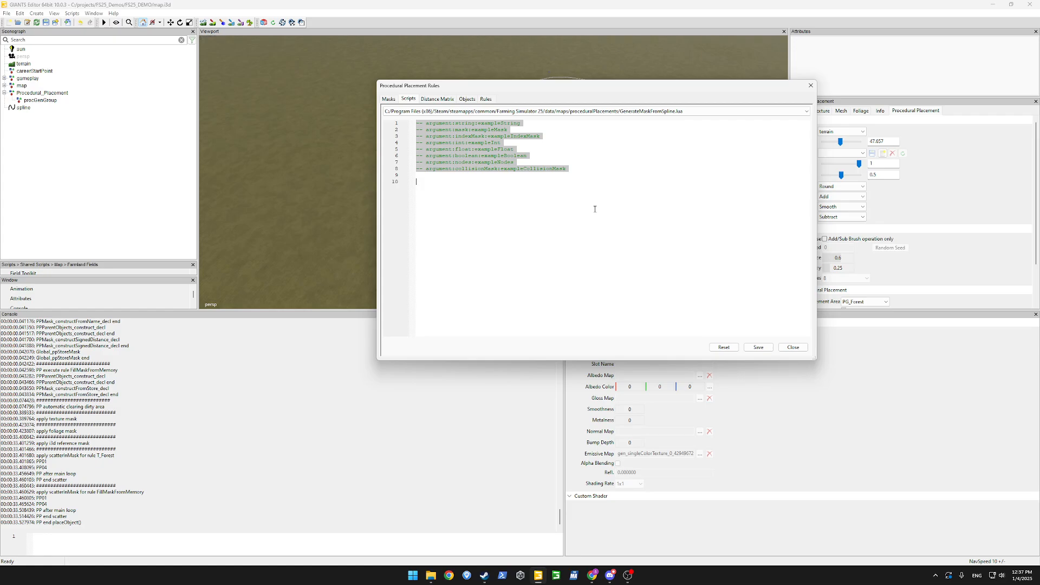
Write a PPSplineMask.new(,) call below a single '-- argument:nodes:exampleNodes' line.
type("ppSpline")
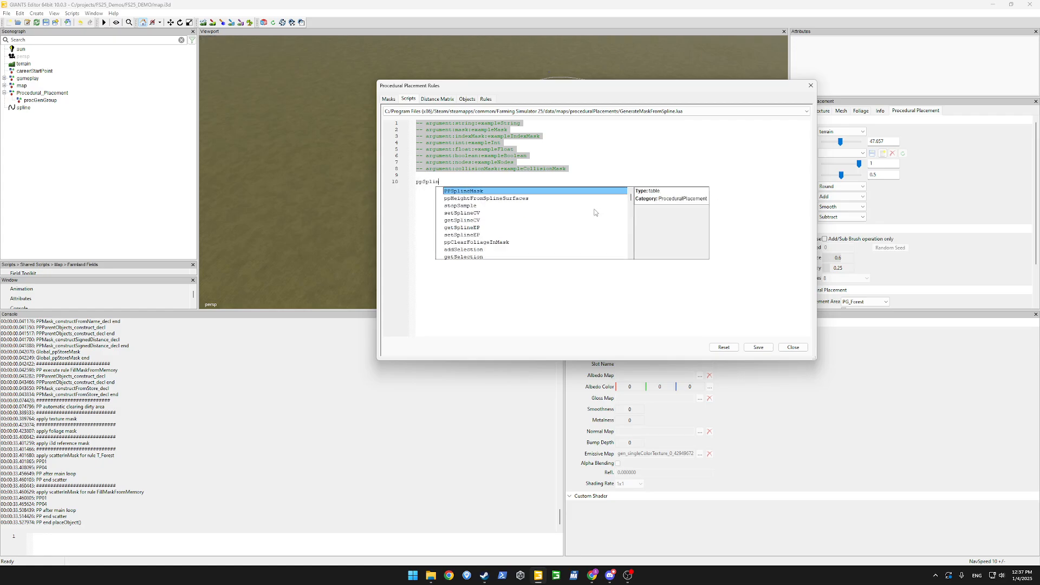
key("BackSpace")
key("BackSpace")
key("BackSpace")
key("BackSpace")
key("BackSpace")
key("BackSpace")
key("BackSpace")
key("BackSpace")
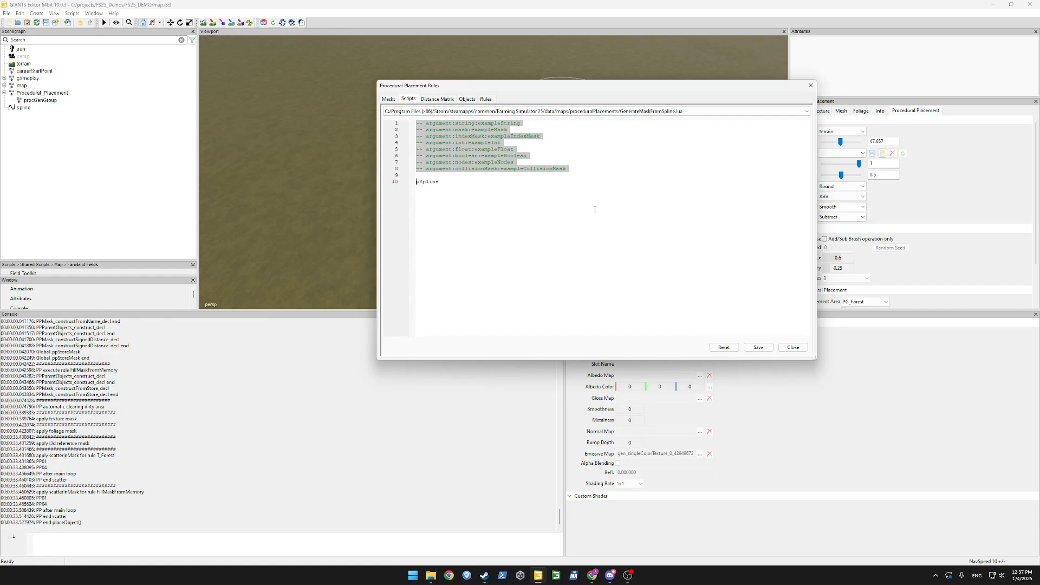
type("PPSplineMask.new")
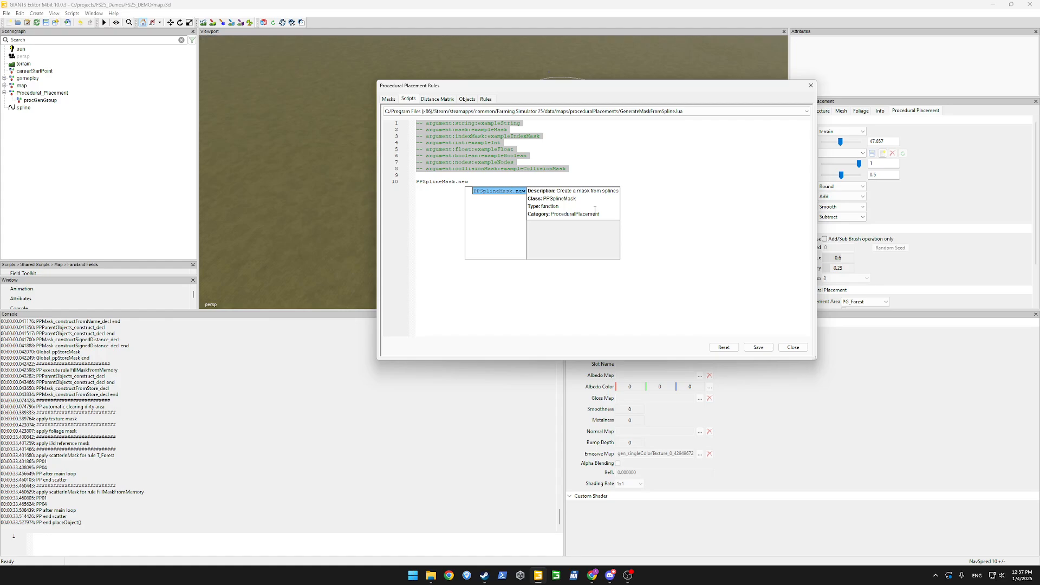
type("(")
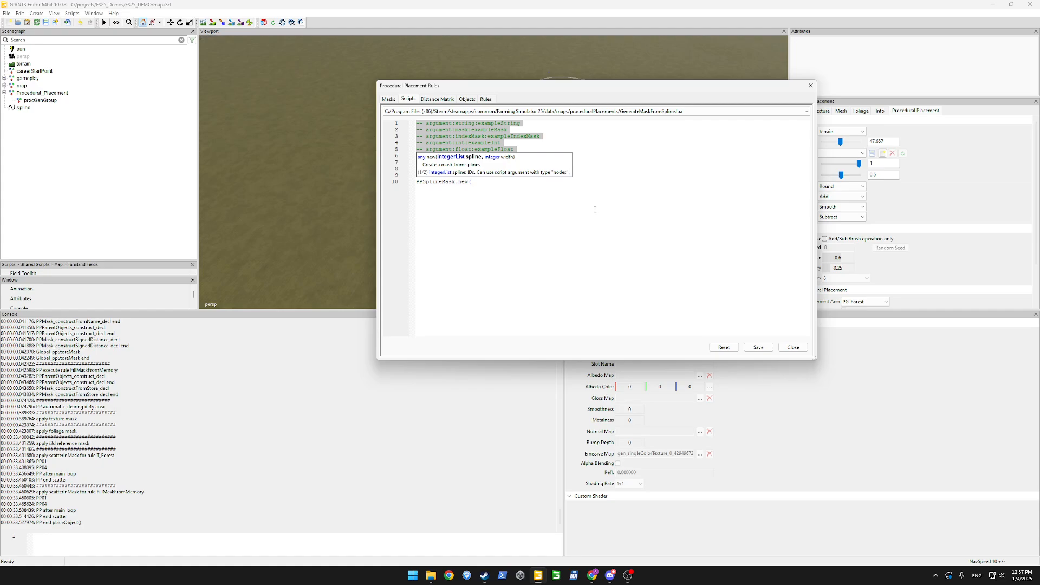
type(")")
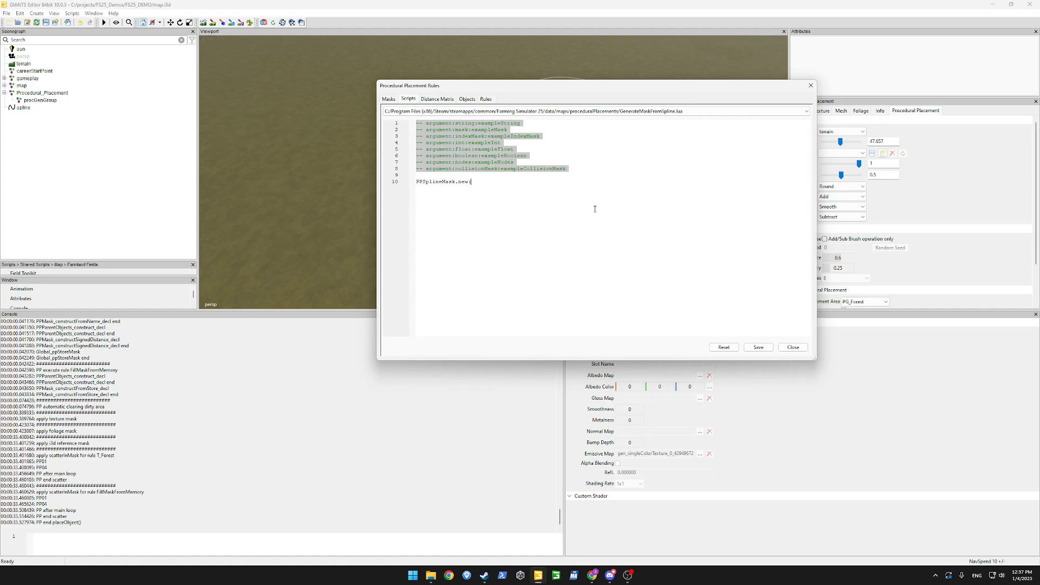
type(",")
key("ctrl+z")
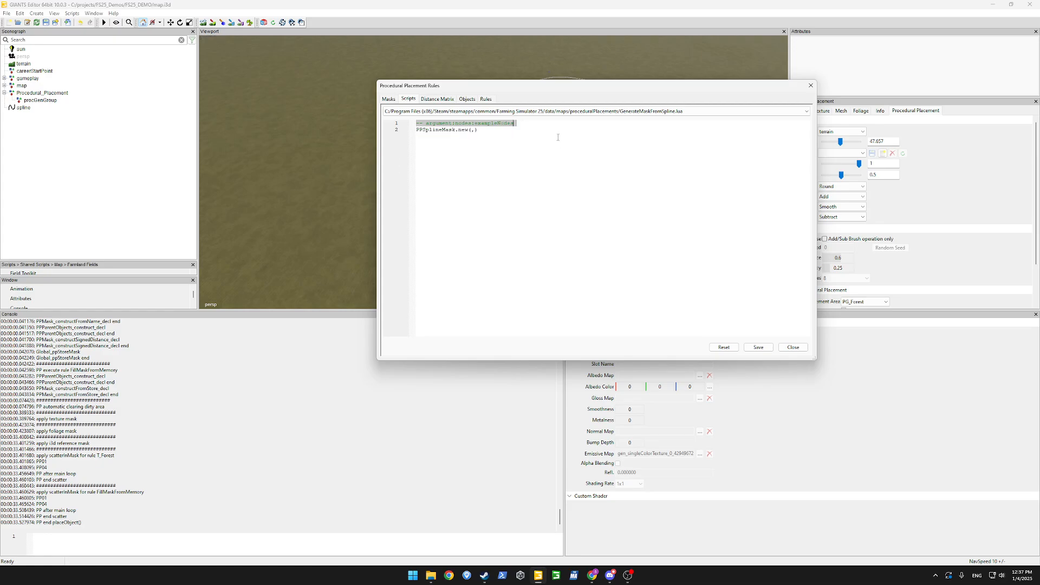
key("ctrl+z")
Save GenerateMaskFromSpline.lua and load the bundled paintMaskBySplineGroup.lua script.
left_click(487, 136)
left_click(759, 348)
left_click(675, 112)
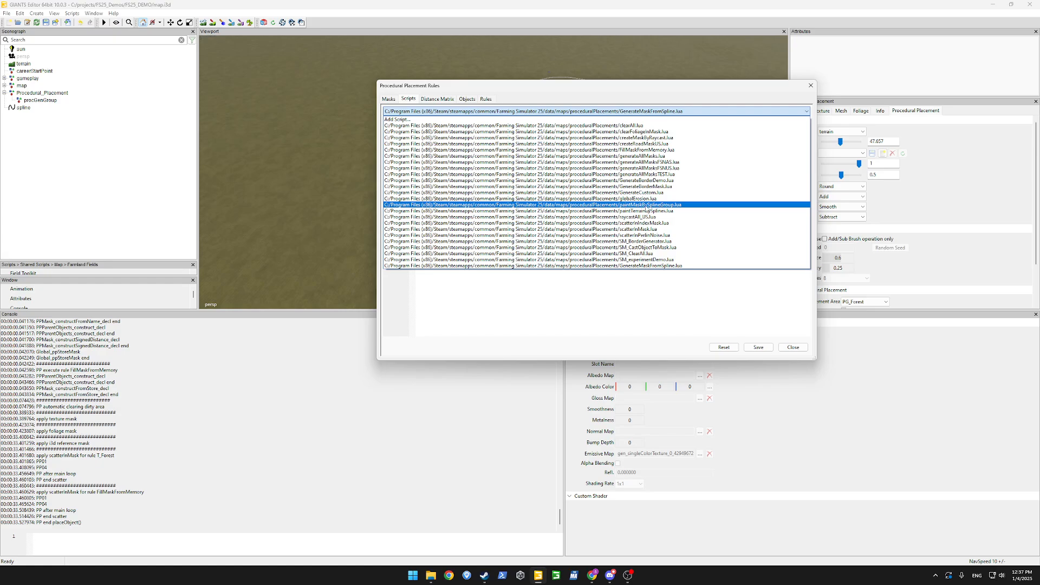
left_click(649, 206)
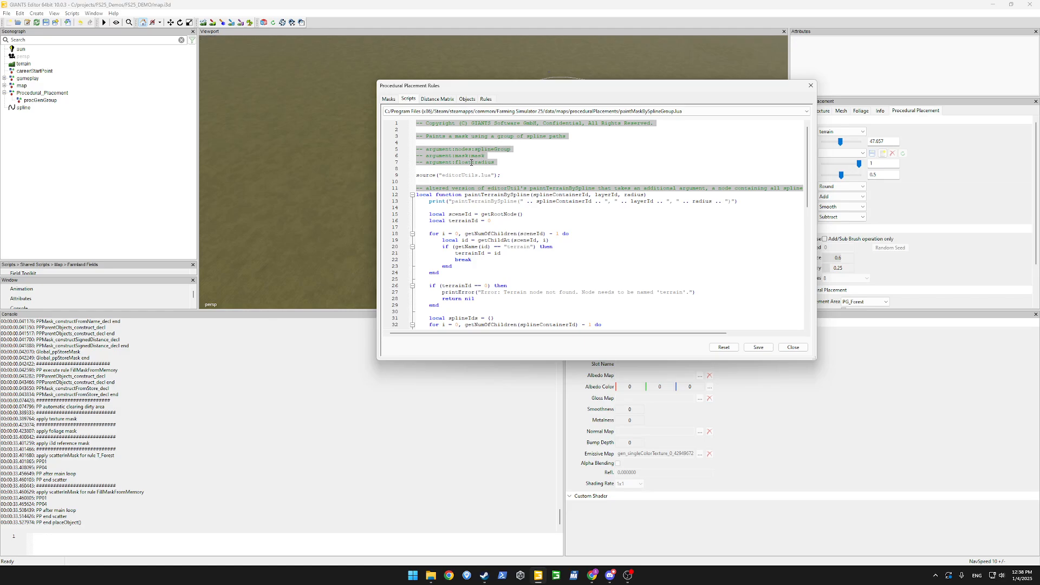
Review paintMaskBySplineGroup.lua, selecting splineGroup on line 74 and lines 68–76.
scroll(484, 177, "down", 15)
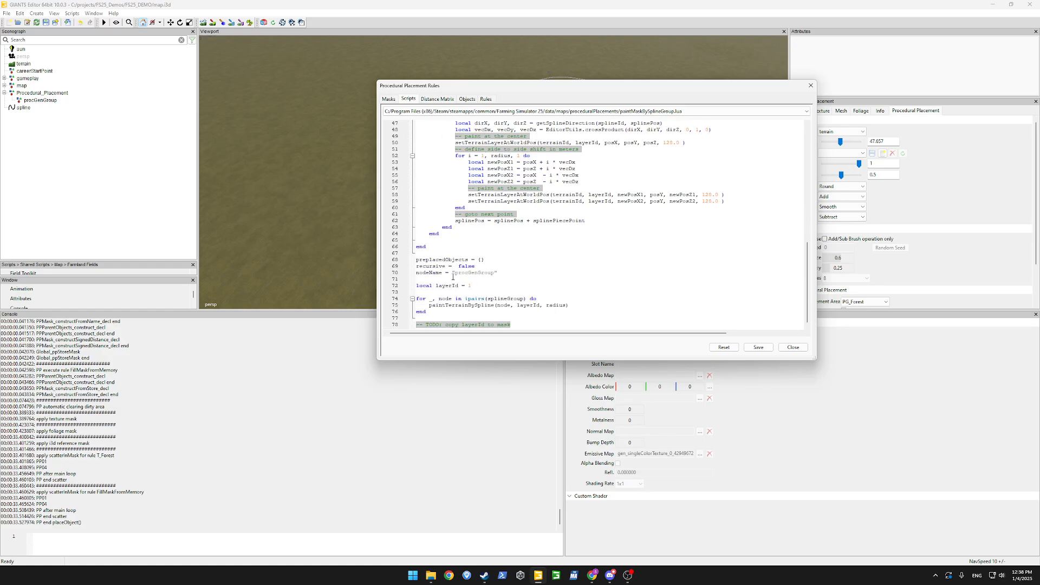
double_click(504, 299)
left_click_drag(427, 312, 407, 260)
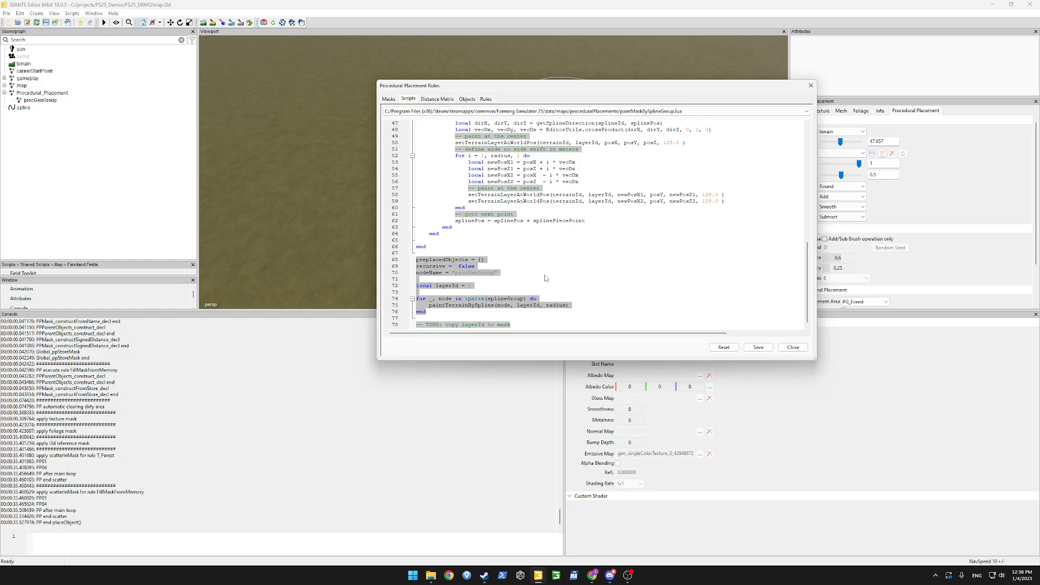
scroll(518, 285, "up", 9)
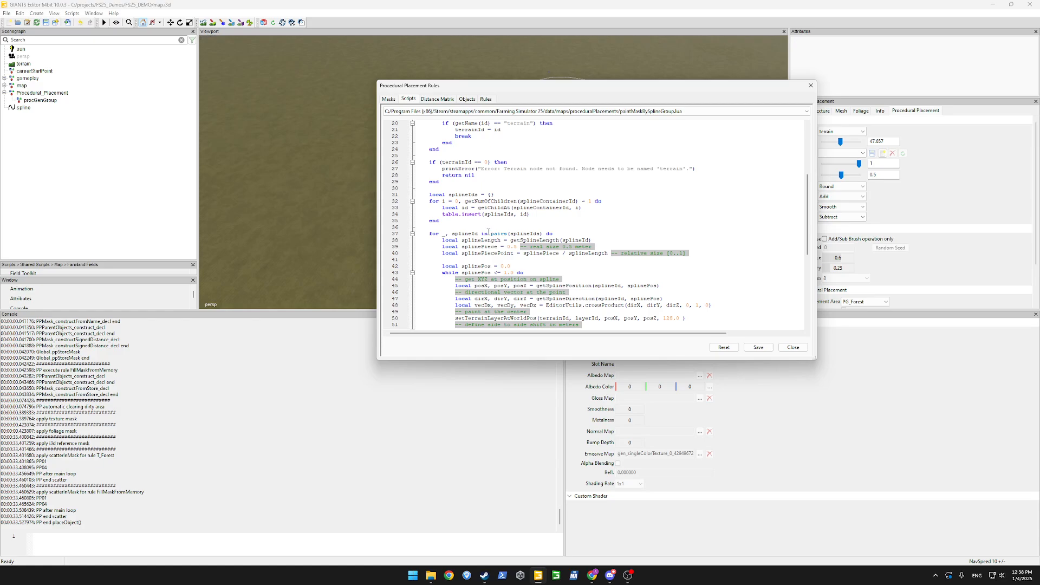
scroll(496, 240, "up", 6)
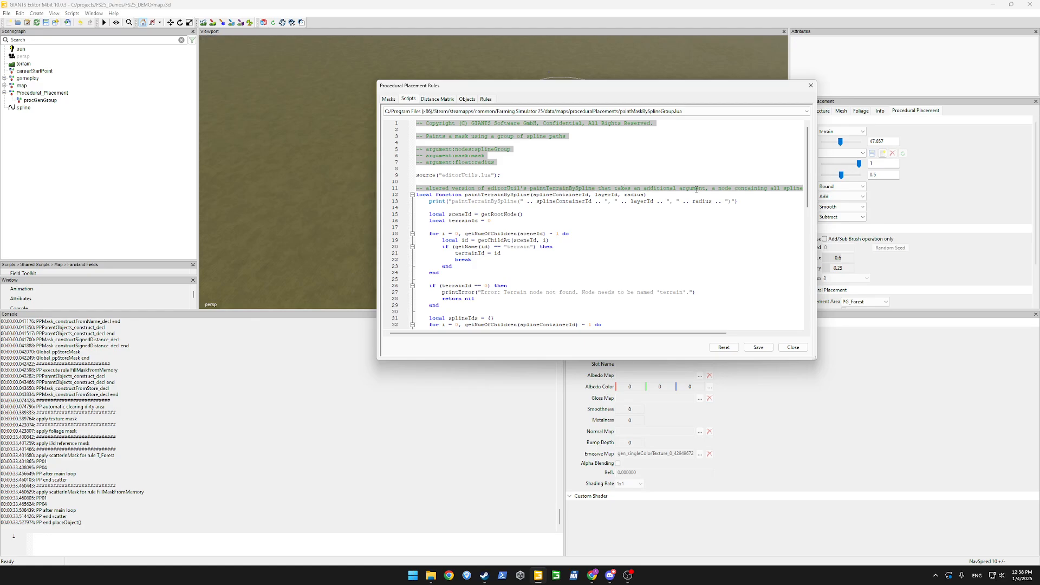
mouse_move(684, 332)
left_mouse_down()
mouse_move(759, 330)
mouse_move(666, 327)
left_mouse_up()
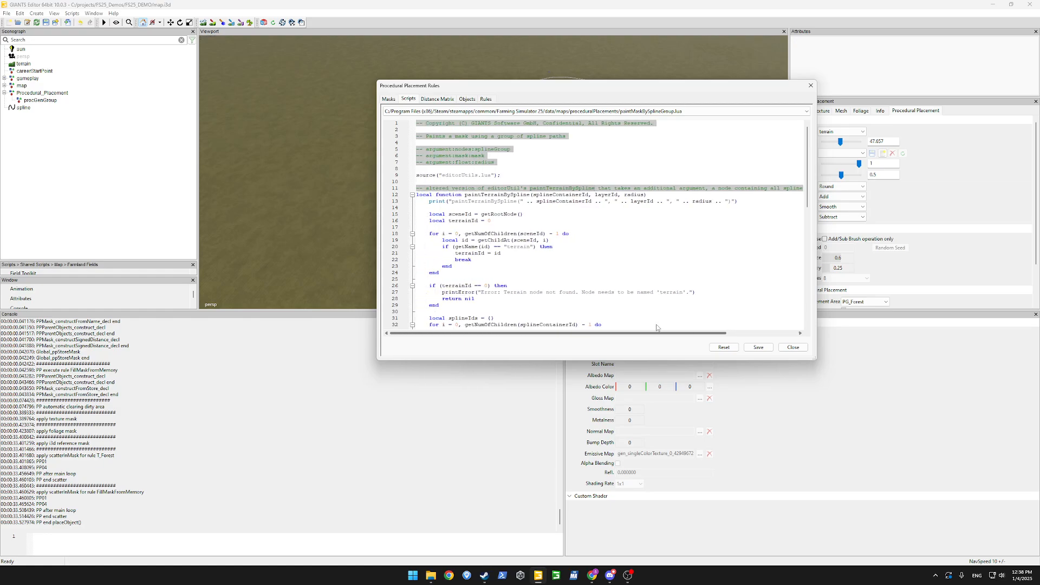
left_click(613, 273)
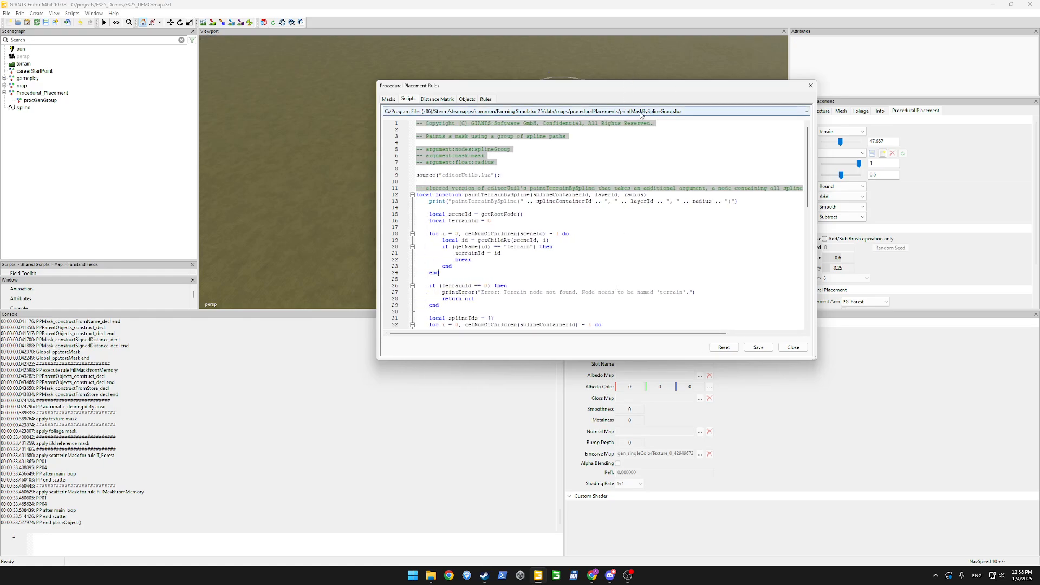
Add a main rule named PaintMaskBySplineGroup that runs paintMaskBySplineGroup.lua.
left_click(485, 99)
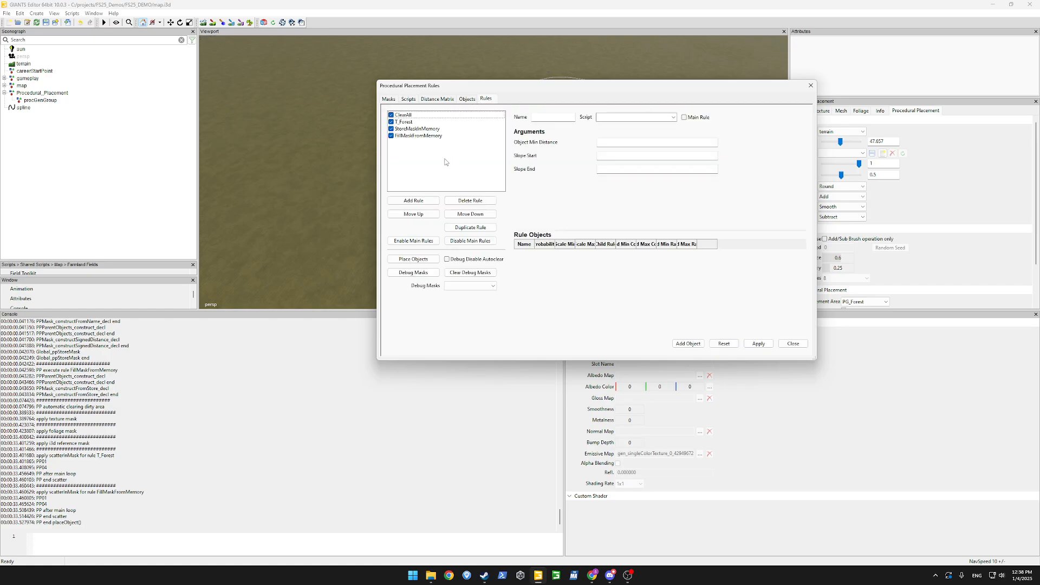
left_click(415, 202)
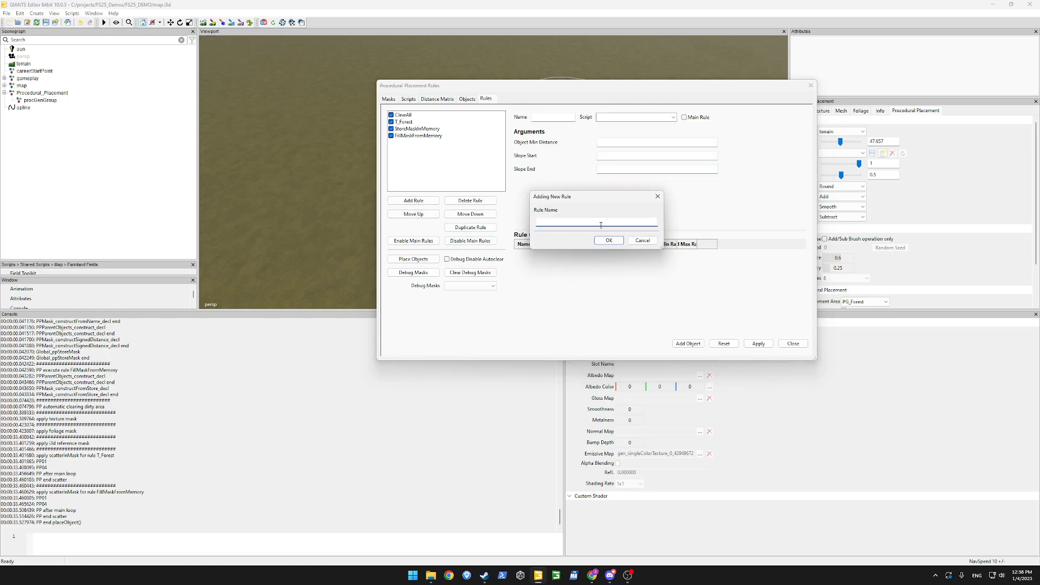
type("PaintMaskBySplineGroup")
key("Return")
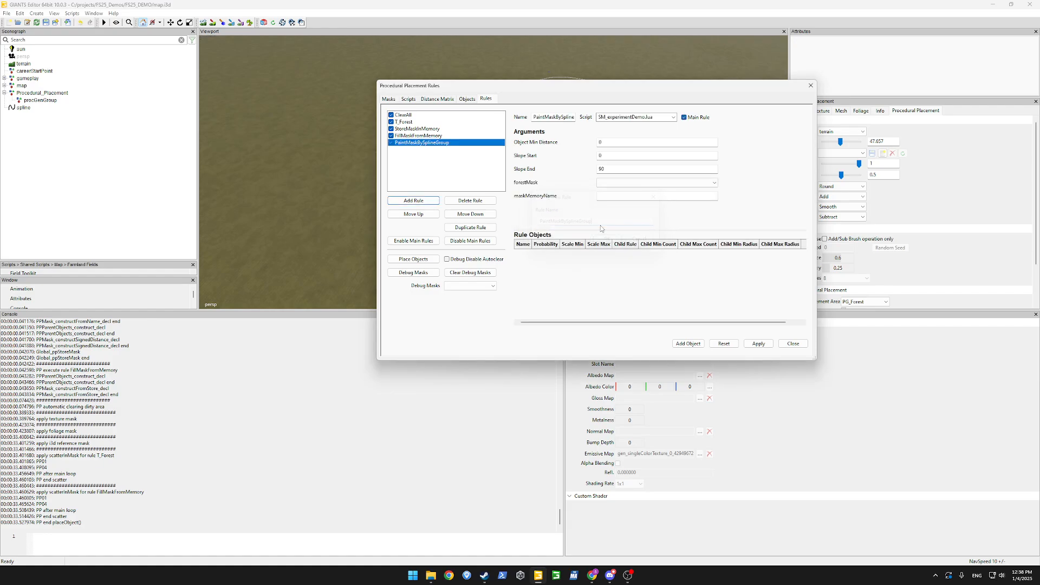
left_click(674, 117)
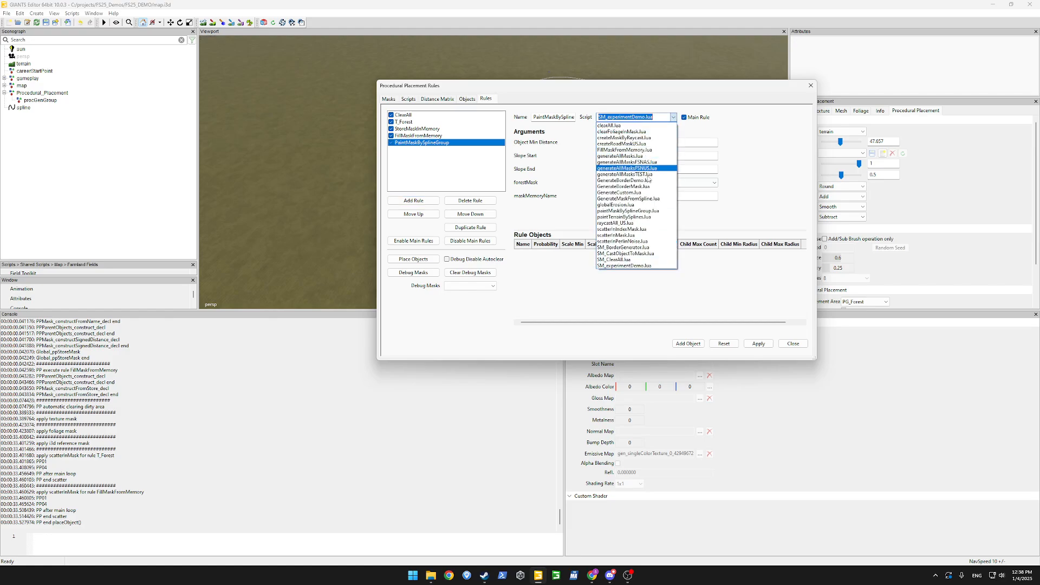
left_click(642, 211)
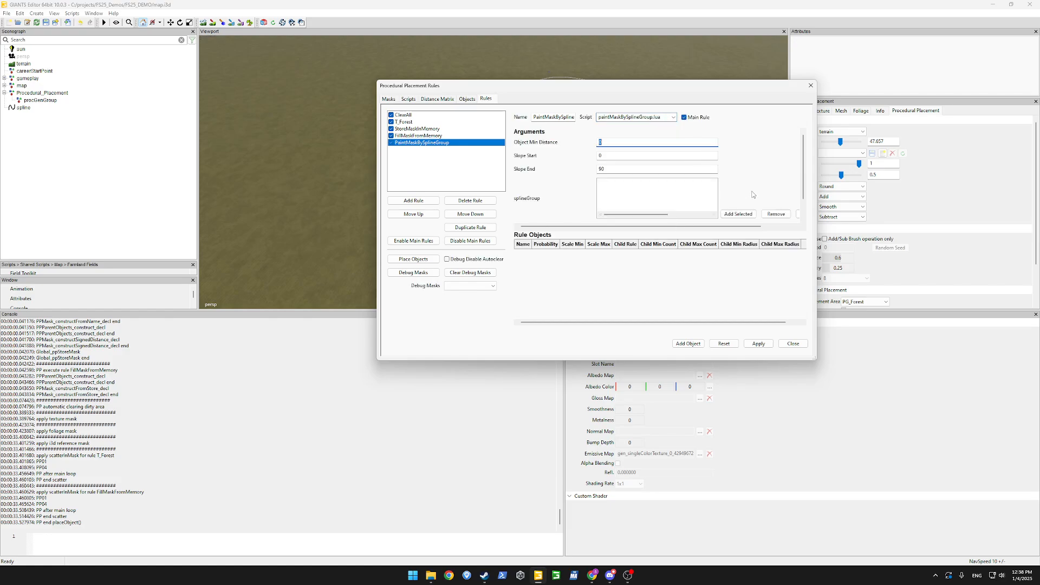
scroll(743, 163, "down", 2)
Create an empty transform node and name it dirtPaths.
left_click(9, 143)
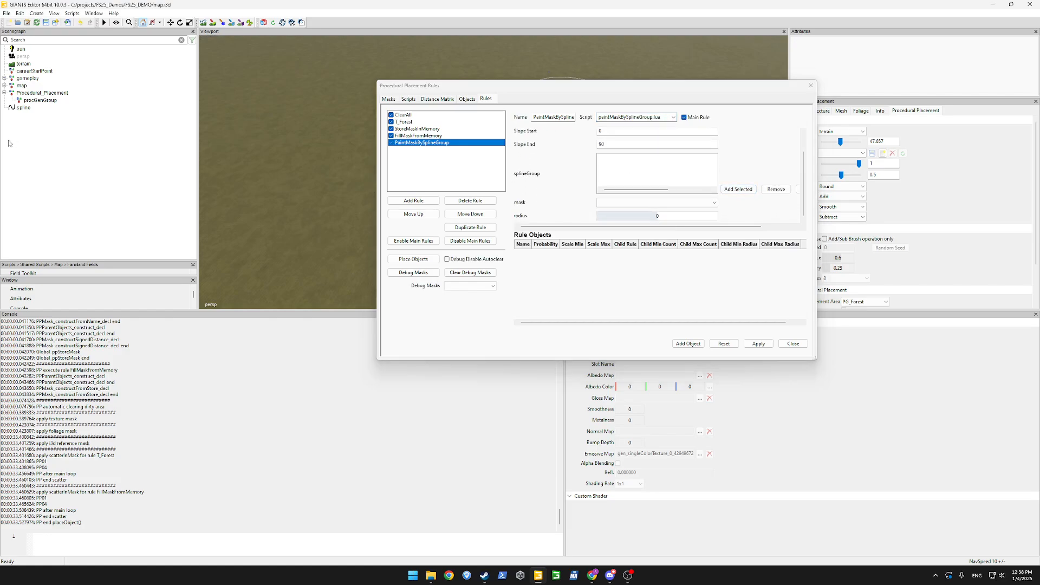
left_click(36, 13)
left_click(30, 114)
left_click(29, 115)
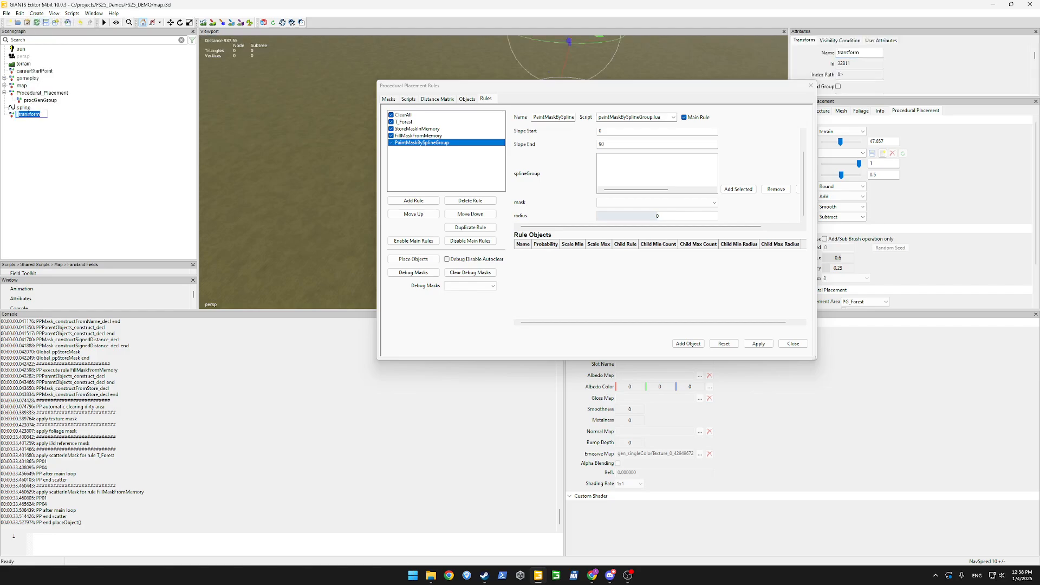
type("D")
key("Return")
Move the spline inside the dirtPaths node by cutting and pasting it.
left_click(24, 109)
key("ctrl+x")
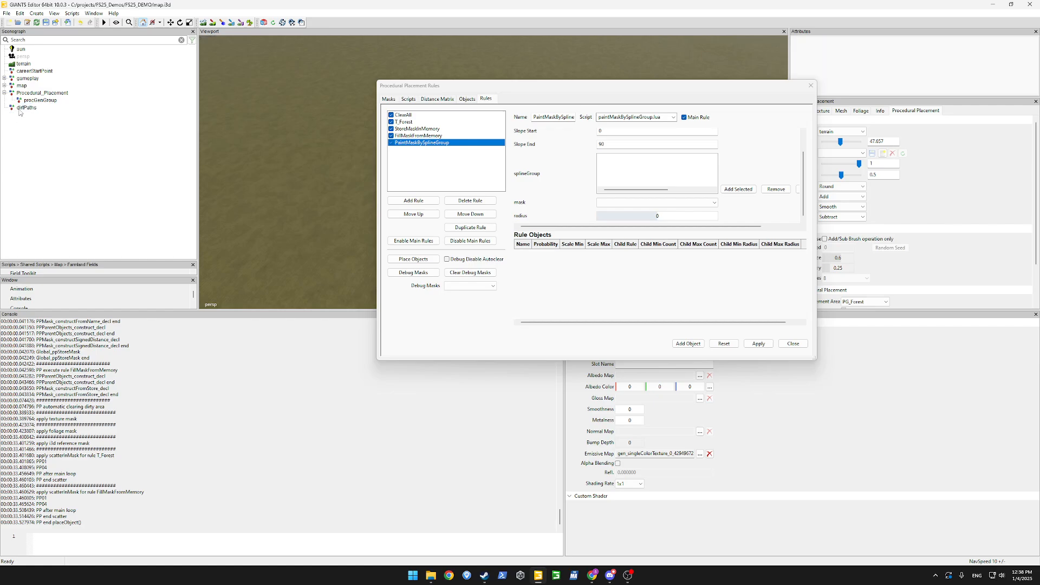
left_click(21, 111)
key("ctrl+v")
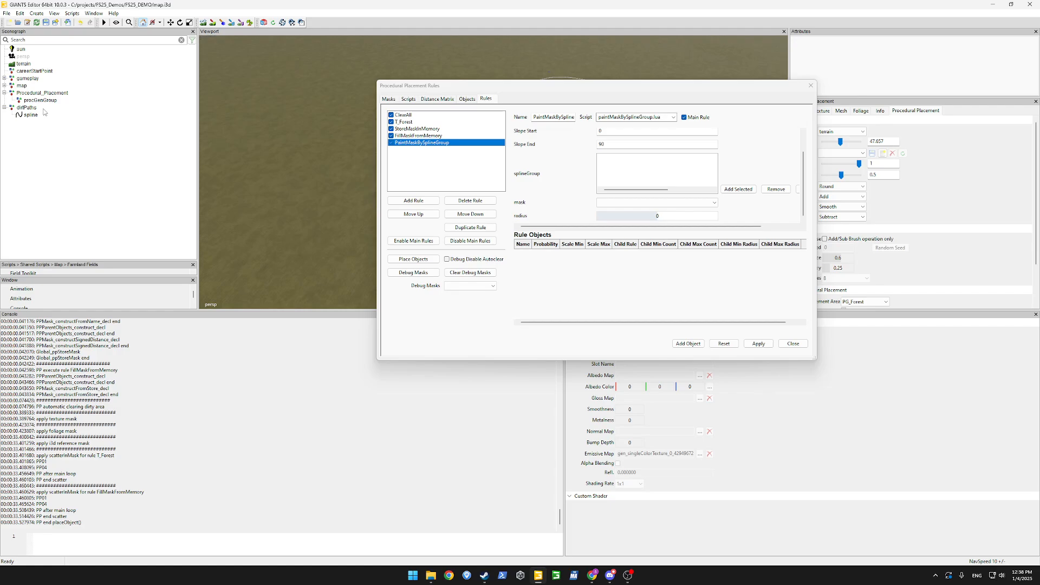
left_click(27, 107)
Apply the rule changes, dismiss the error, and switch to the masks list.
left_click(739, 189)
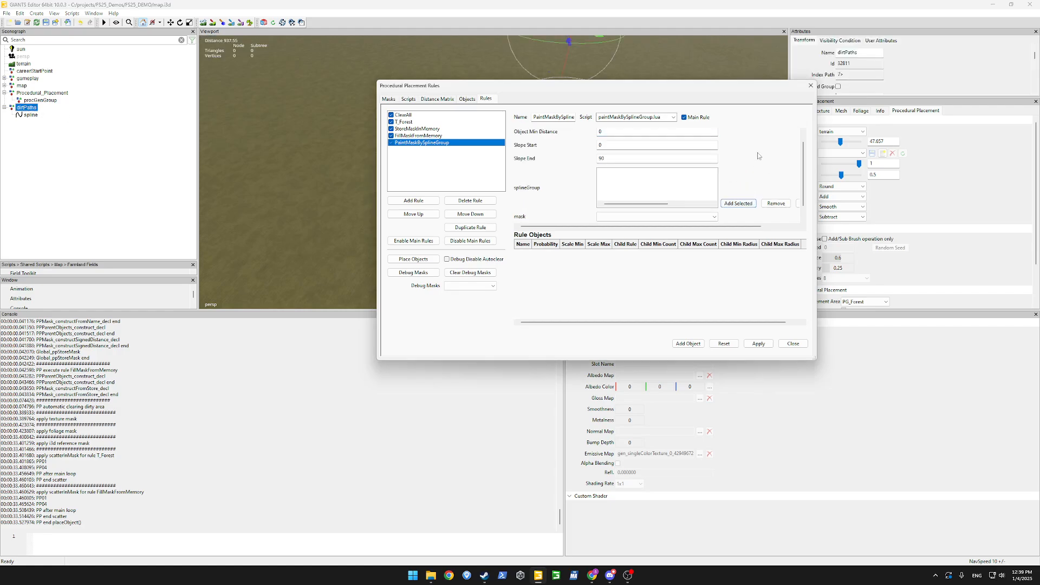
scroll(801, 162, "down", 1)
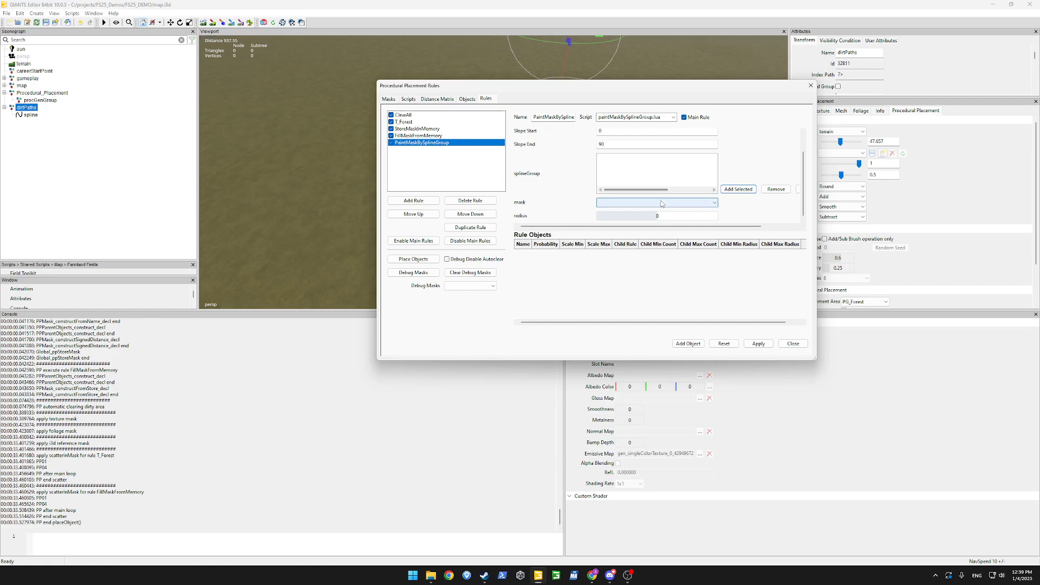
left_click(759, 344)
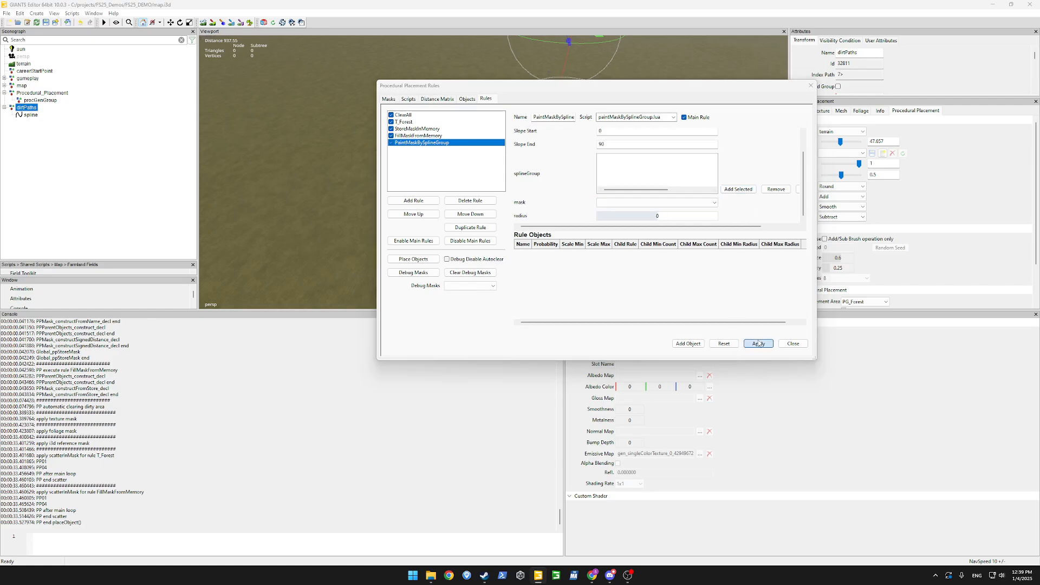
left_click(649, 224)
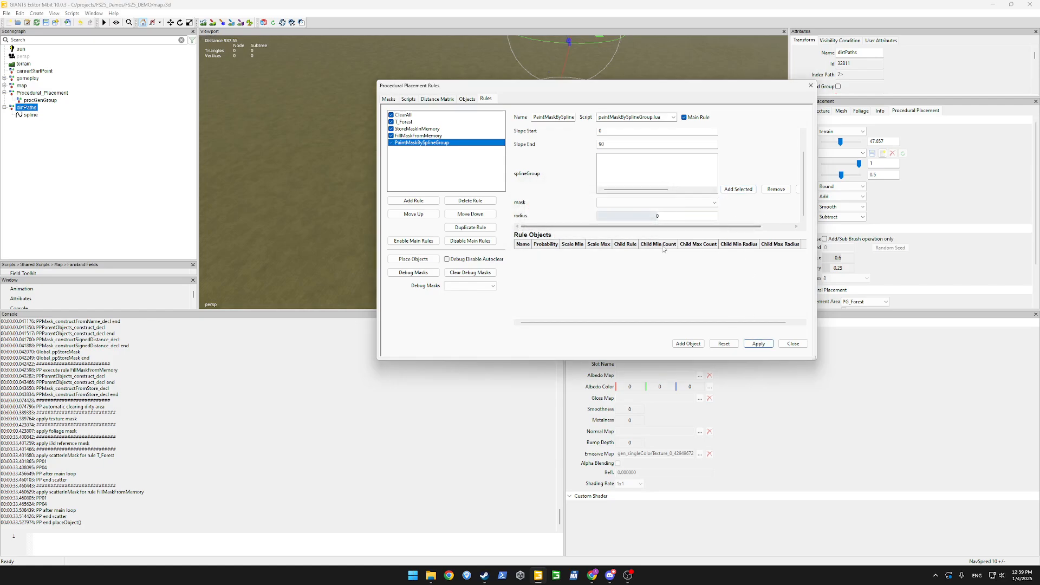
left_click(389, 100)
left_click(617, 226)
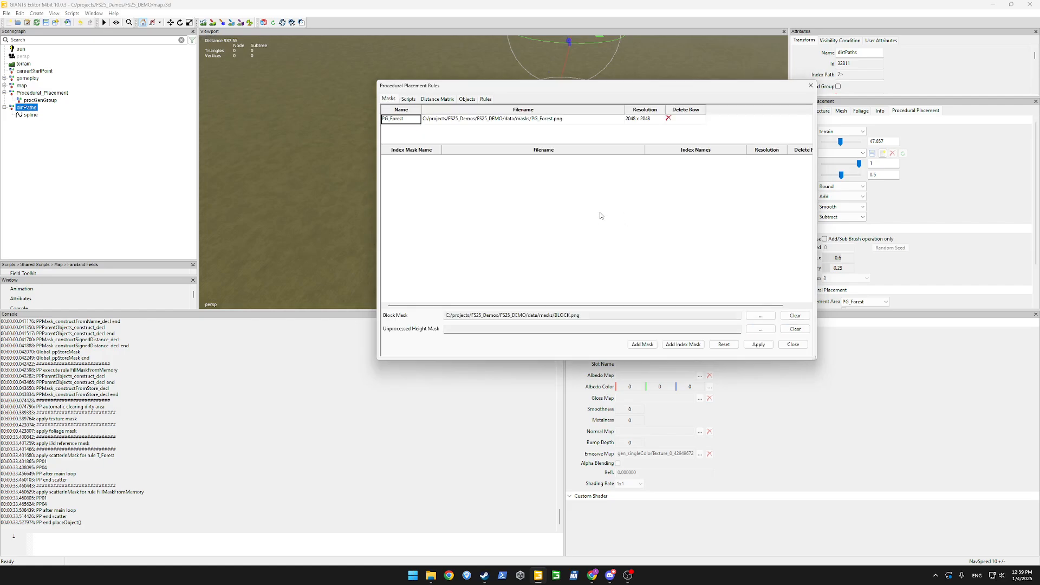
Add a mask named PG_Roads saved as PG_Roads.png at size 2048, then return to Rules.
left_click(643, 345)
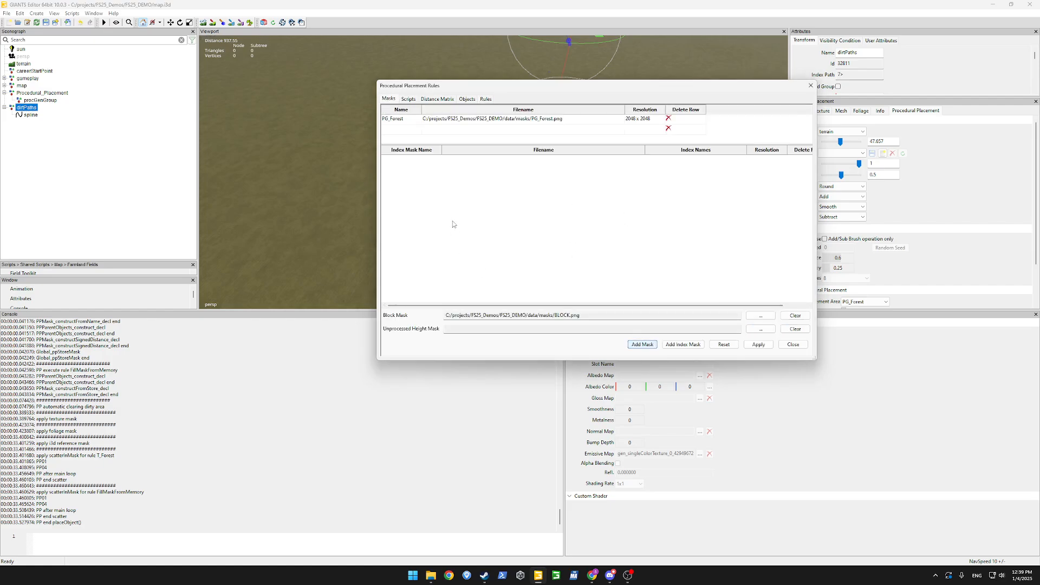
double_click(399, 131)
type("PG_Roads")
key("Return")
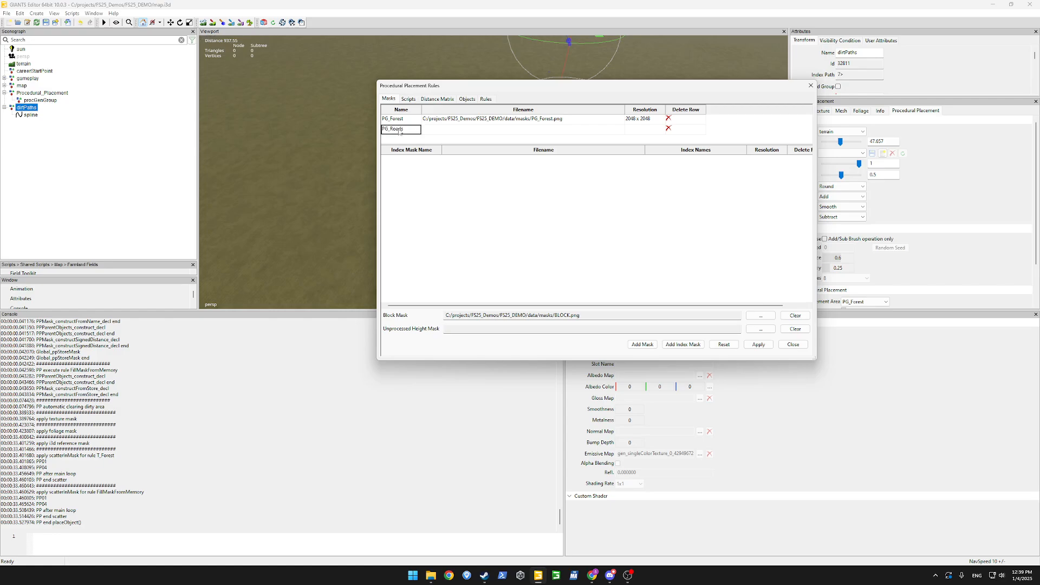
double_click(433, 130)
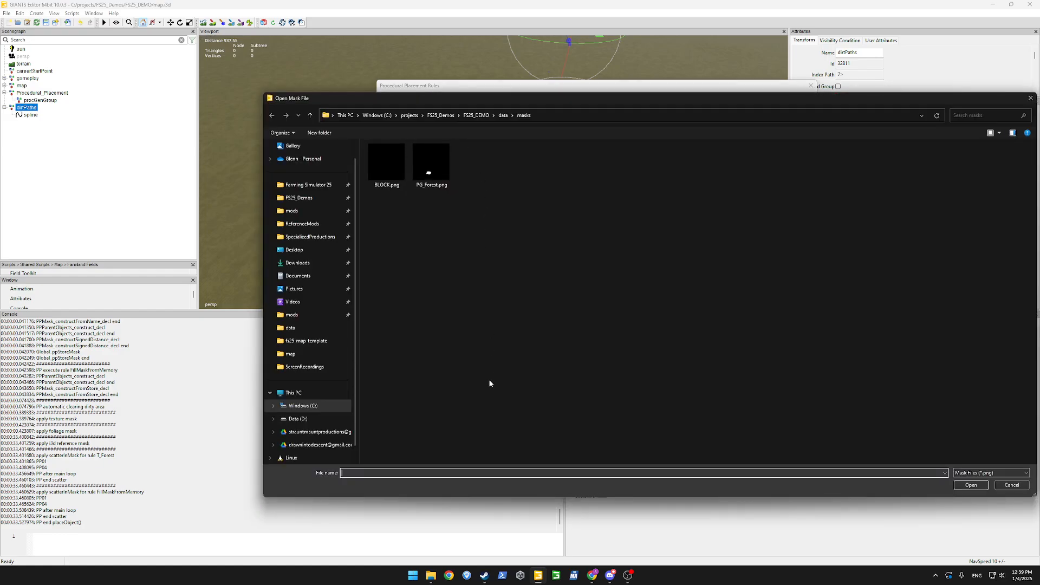
type("PG_Roads")
key("Return")
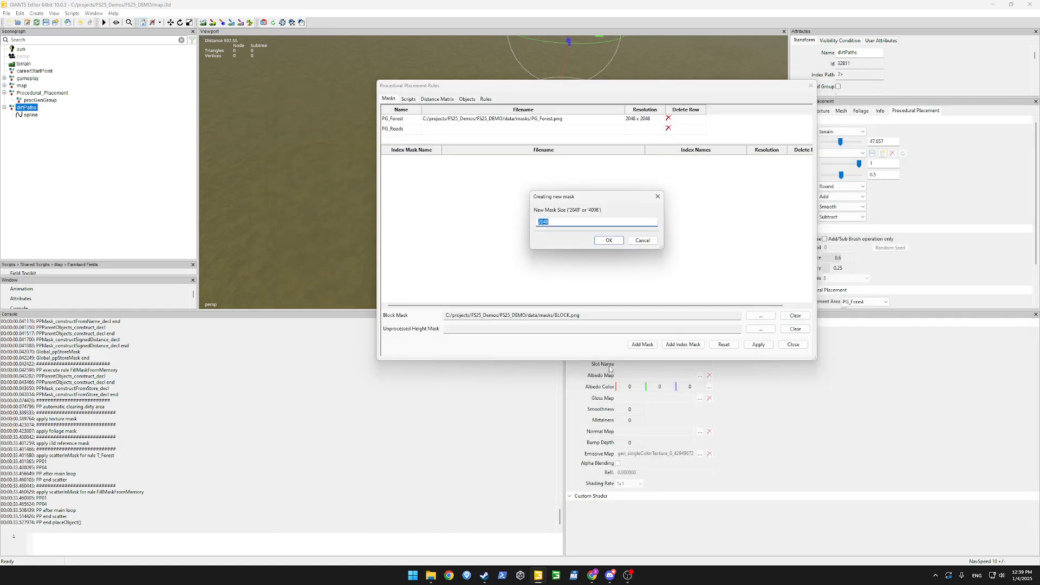
key("Return")
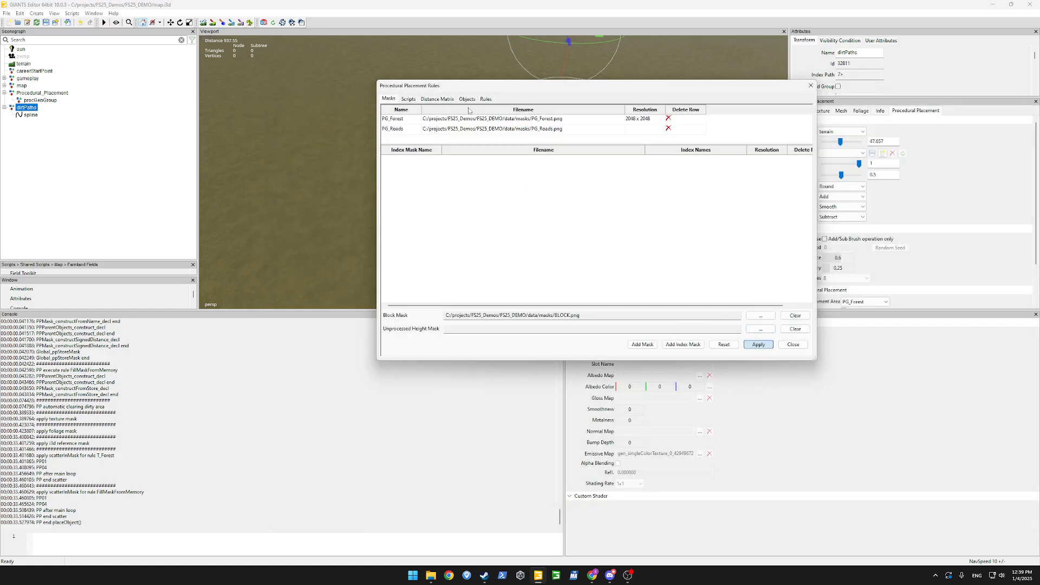
left_click(485, 99)
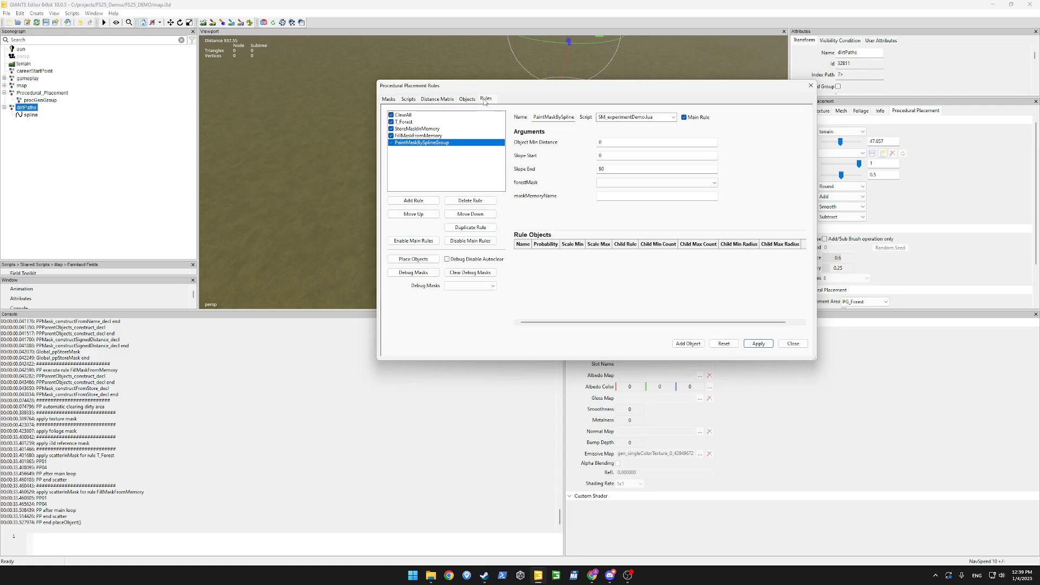
Set forestMask to PG_Forest and switch the rule's script to paintMaskBySplineGroup.lua.
left_click(653, 183)
left_click(644, 191)
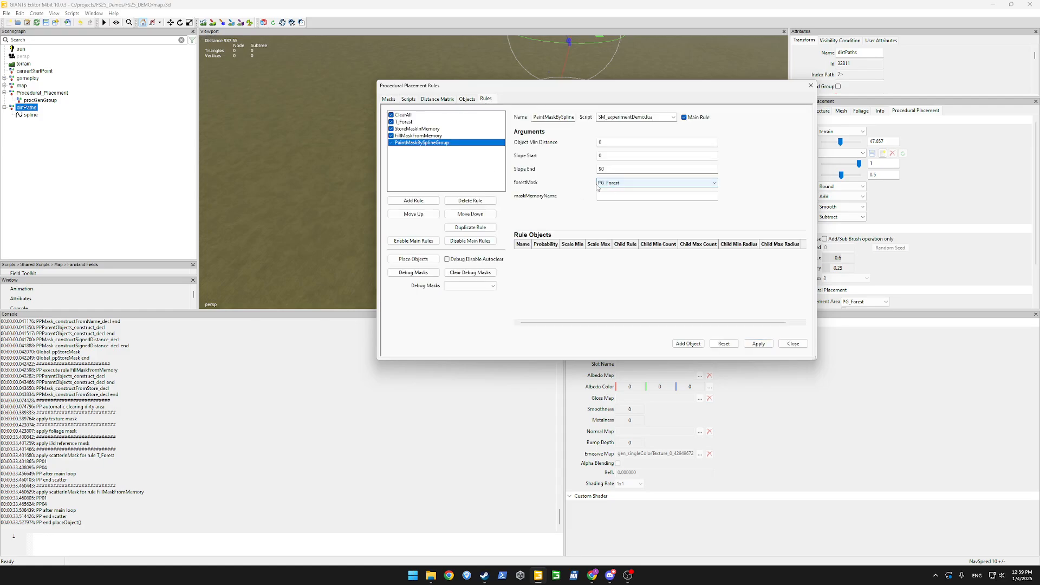
left_click(617, 197)
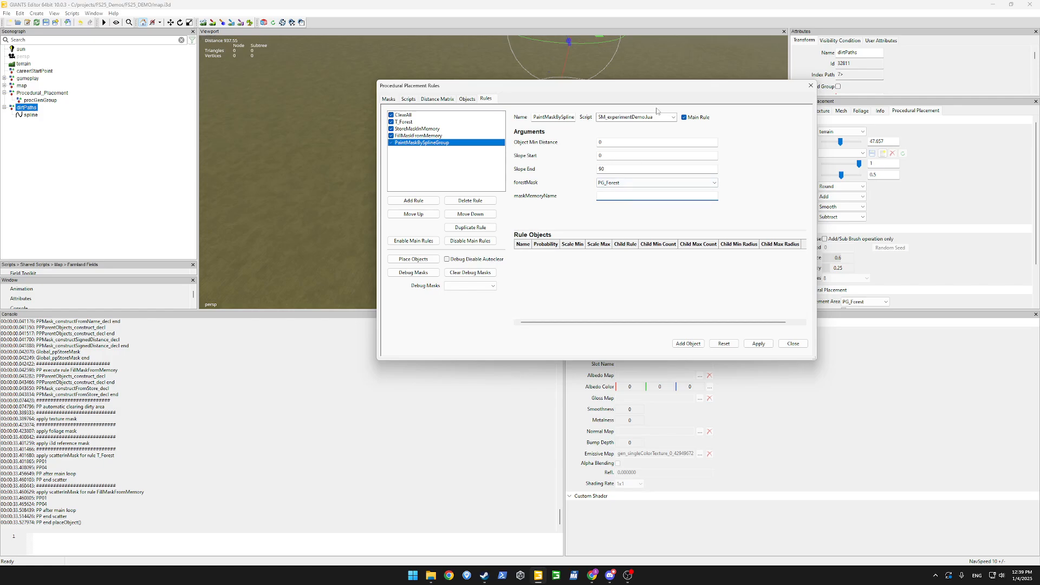
left_click(674, 118)
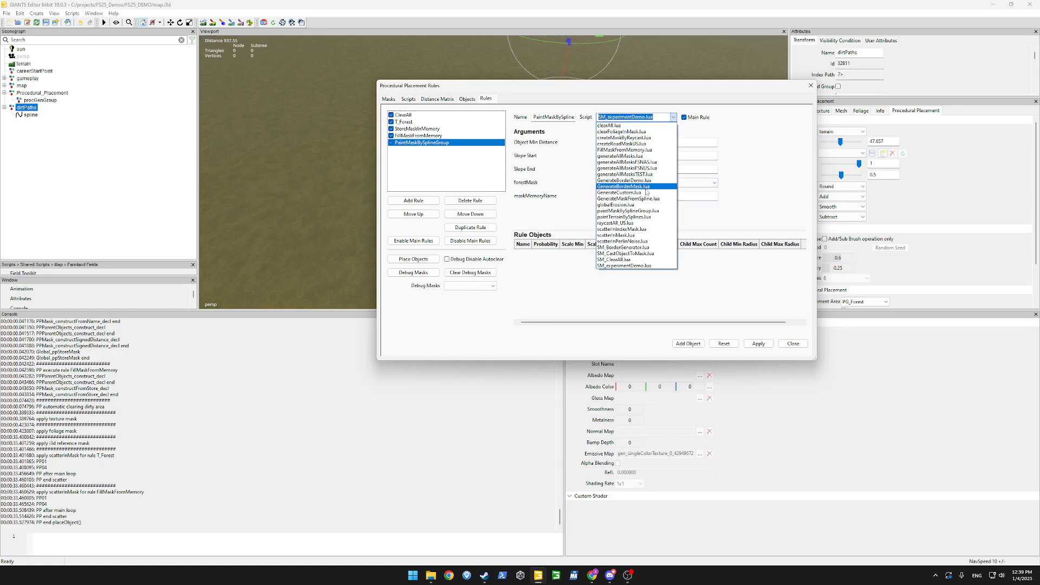
left_click(644, 211)
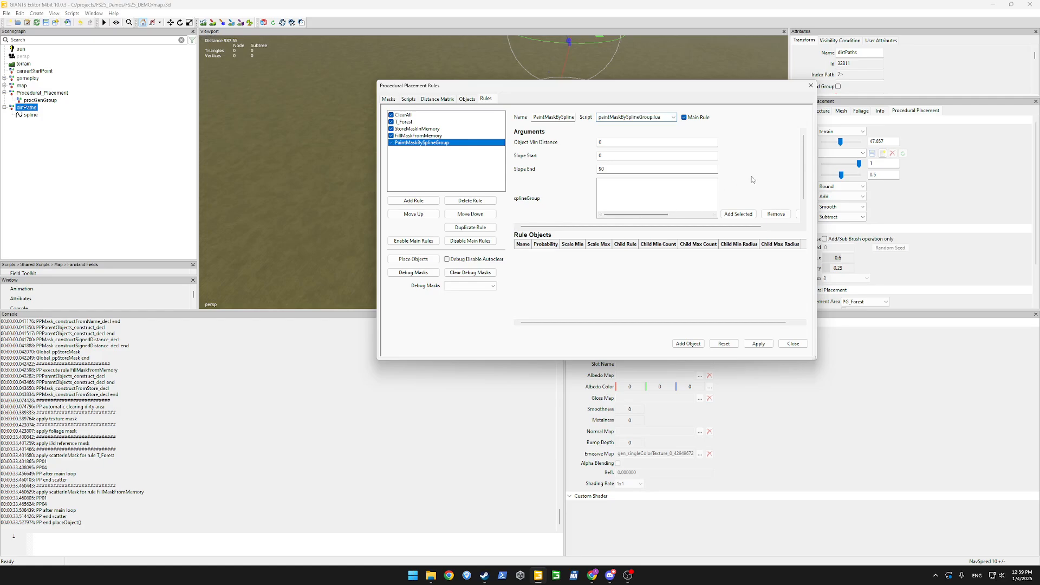
Add dirtPaths to the rule's spline group and set its mask to PG_Forest.
scroll(752, 176, "down", 1)
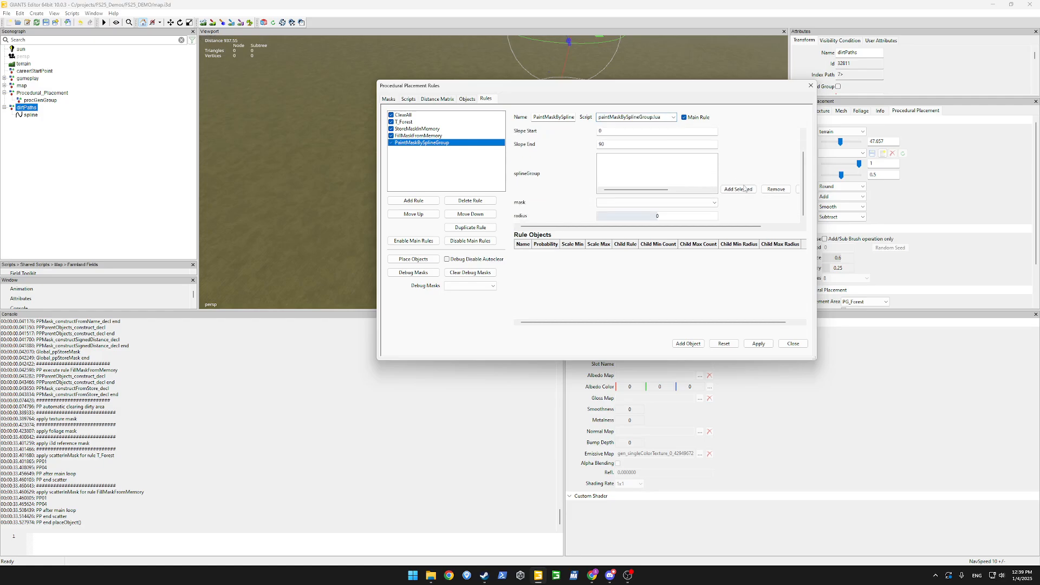
left_click(747, 190)
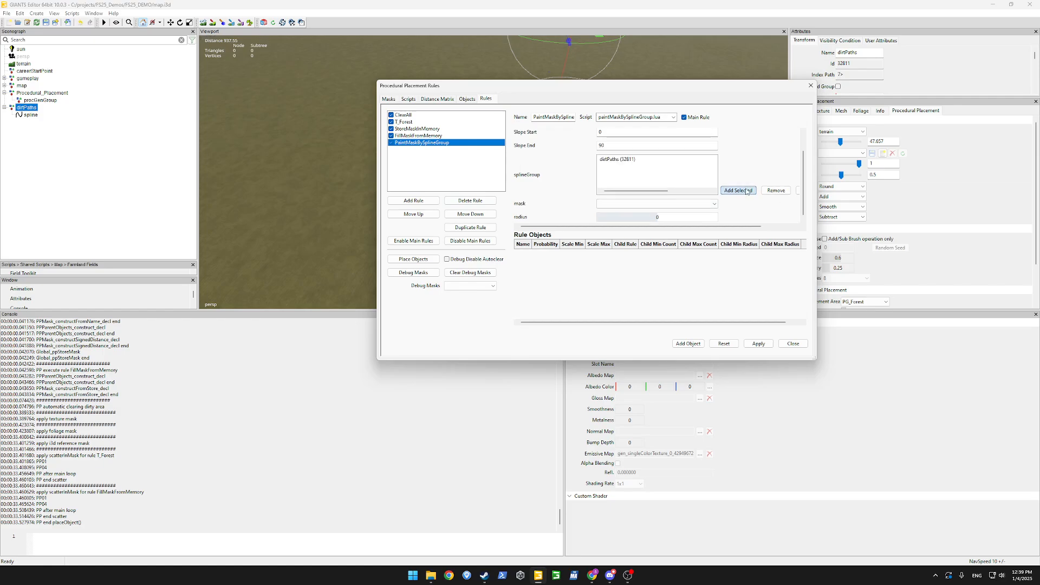
left_click(712, 204)
left_click(623, 213)
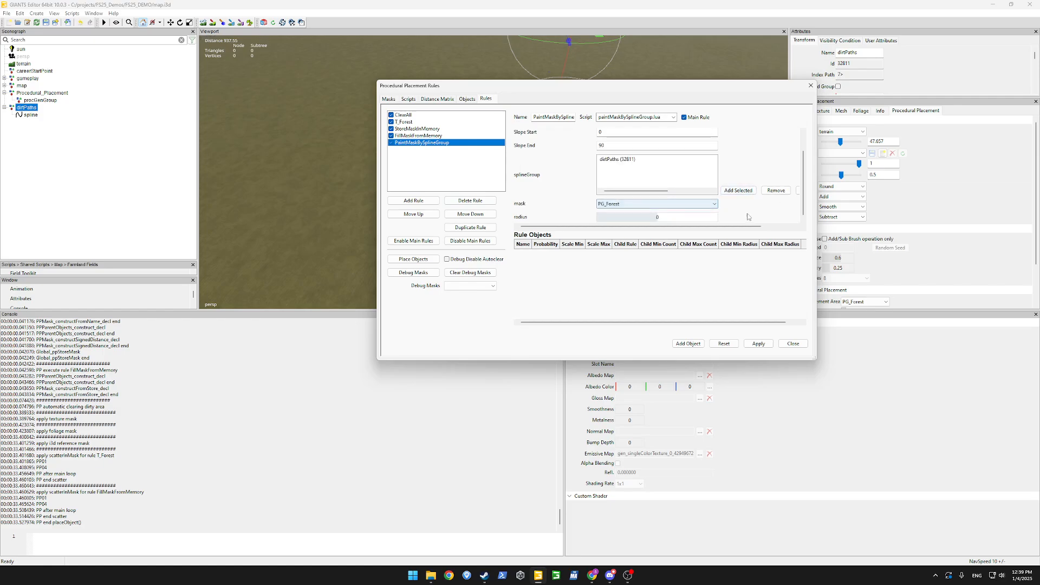
Change the rule's mask to PG_Roads, set radius to 2, and apply.
left_click(712, 203)
left_click(694, 217)
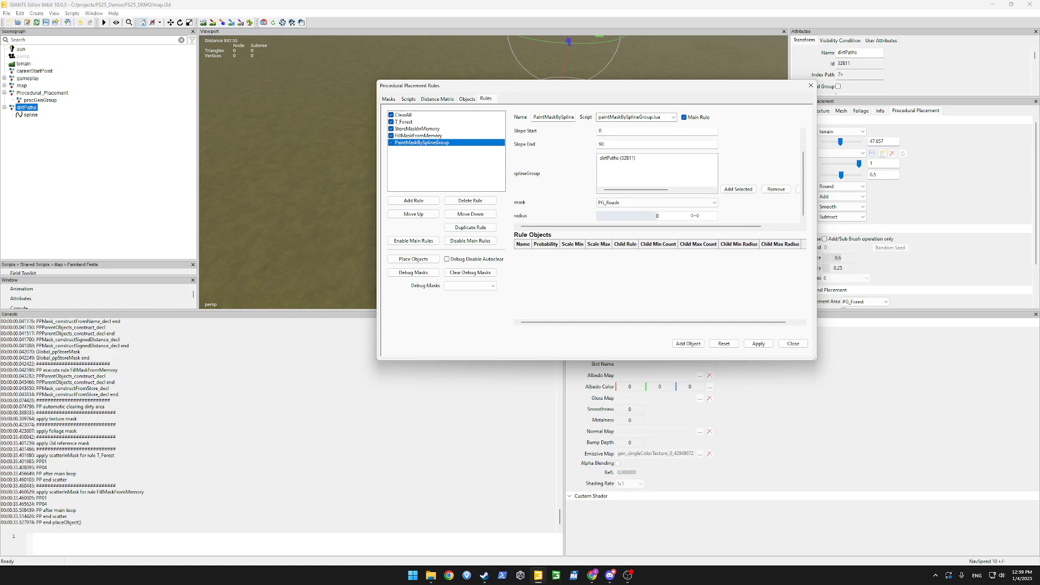
left_click(695, 216)
type("2")
left_click(758, 344)
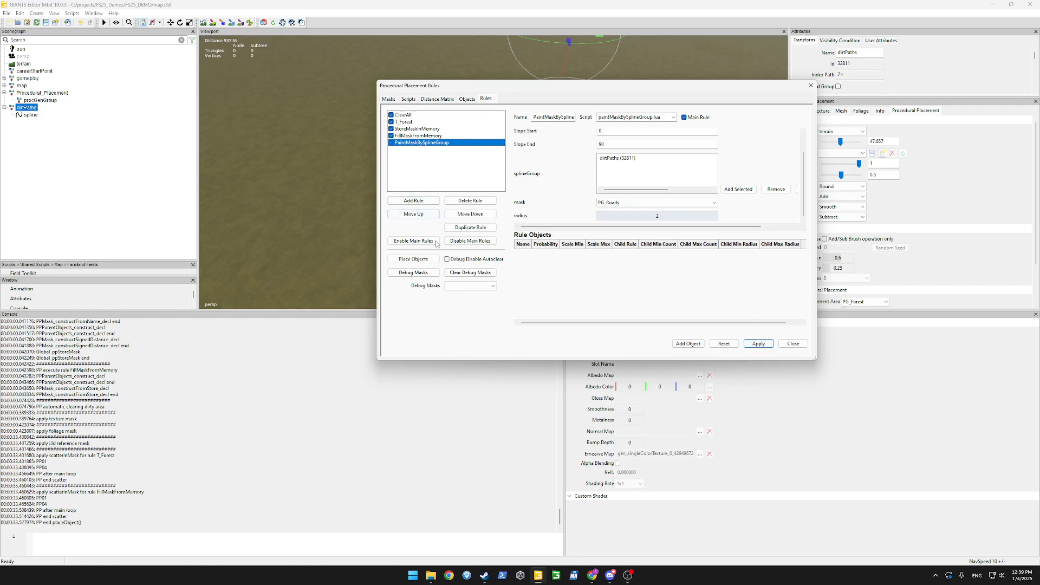
Disable all main rules, then reselect the PaintMaskBySplineGroup rule.
left_click(470, 241)
left_click(434, 136)
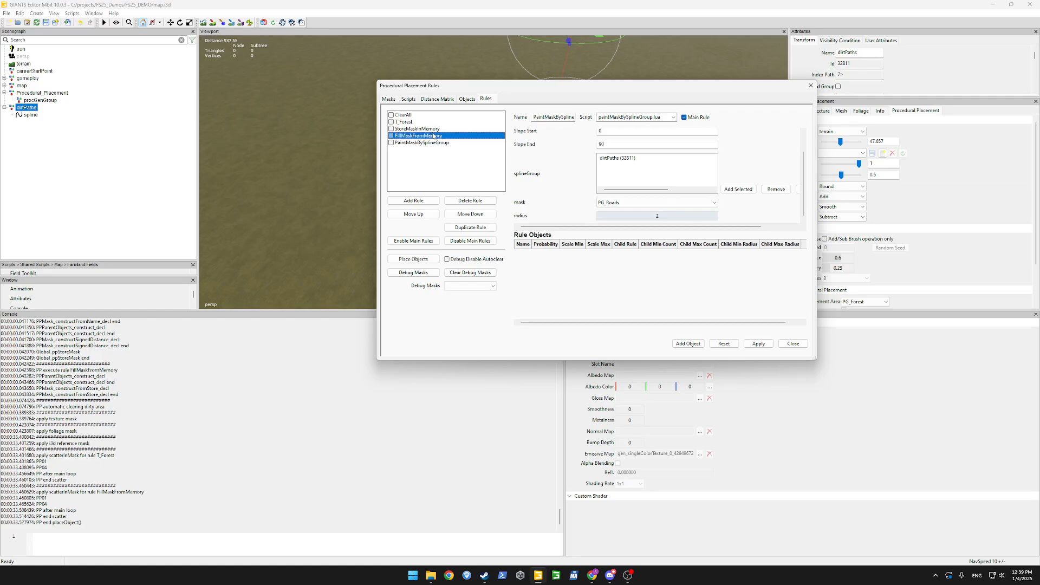
left_click(438, 143)
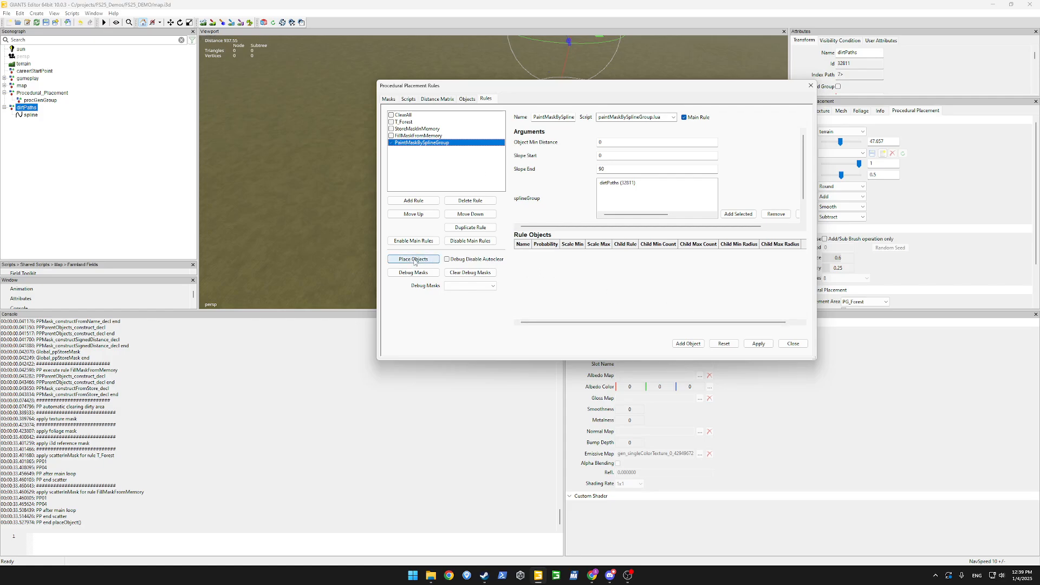
Show paintMaskBySplineGroup.lua's source and read its splineGroup argument and layerId TODO comment.
left_click(409, 99)
left_click(608, 227)
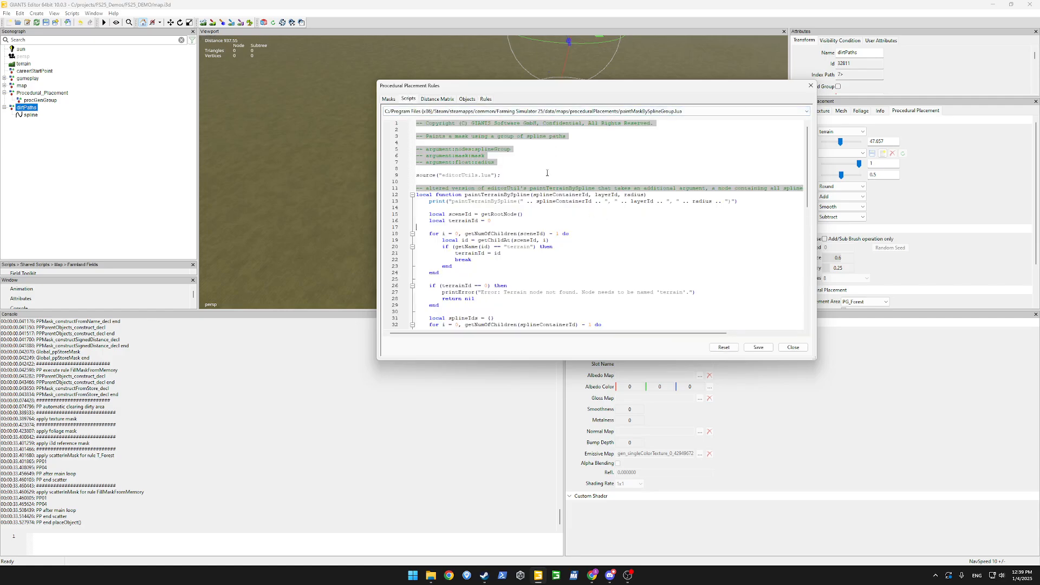
left_click(499, 151)
scroll(481, 161, "down", 15)
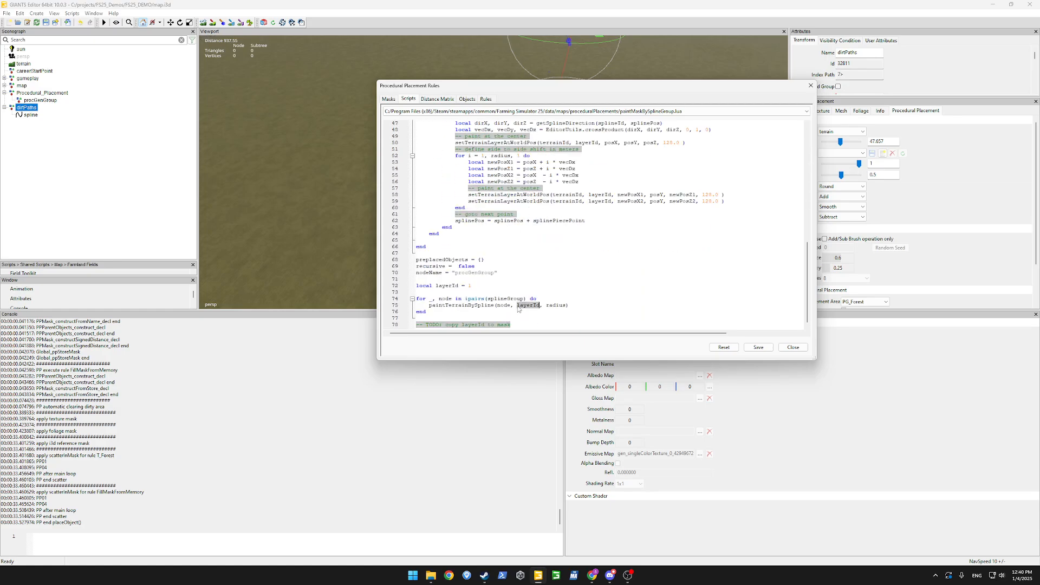
left_click(484, 325)
scroll(558, 290, "up", 2)
scroll(558, 290, "up", 3)
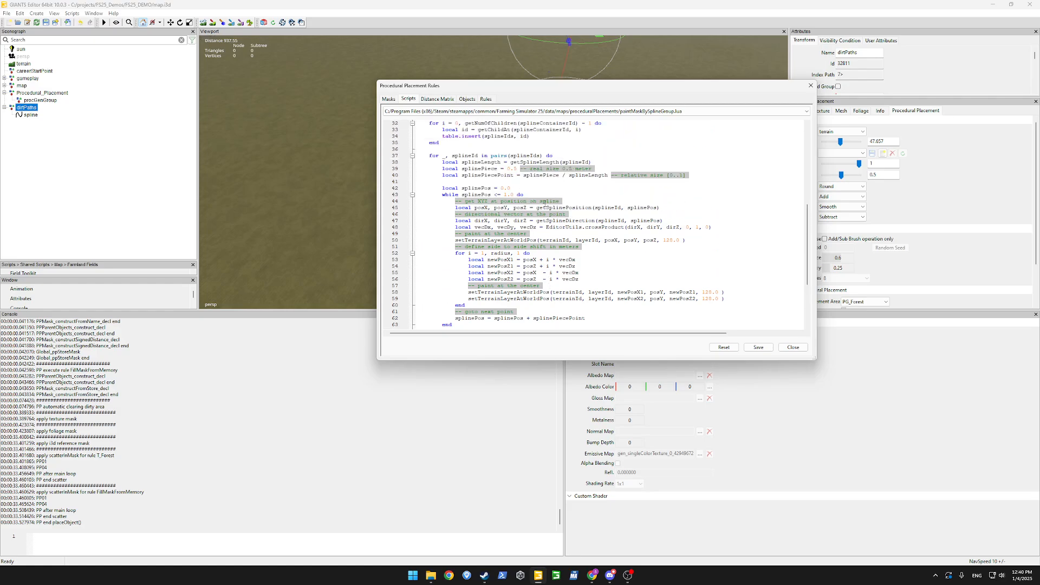
scroll(542, 202, "up", 3)
scroll(541, 189, "up", 5)
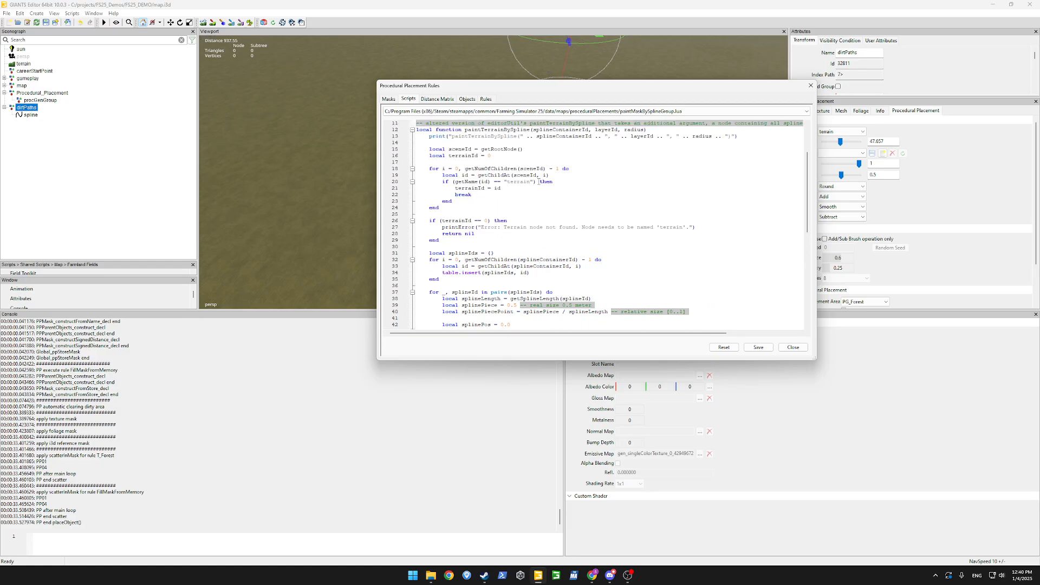
scroll(534, 171, "up", 1)
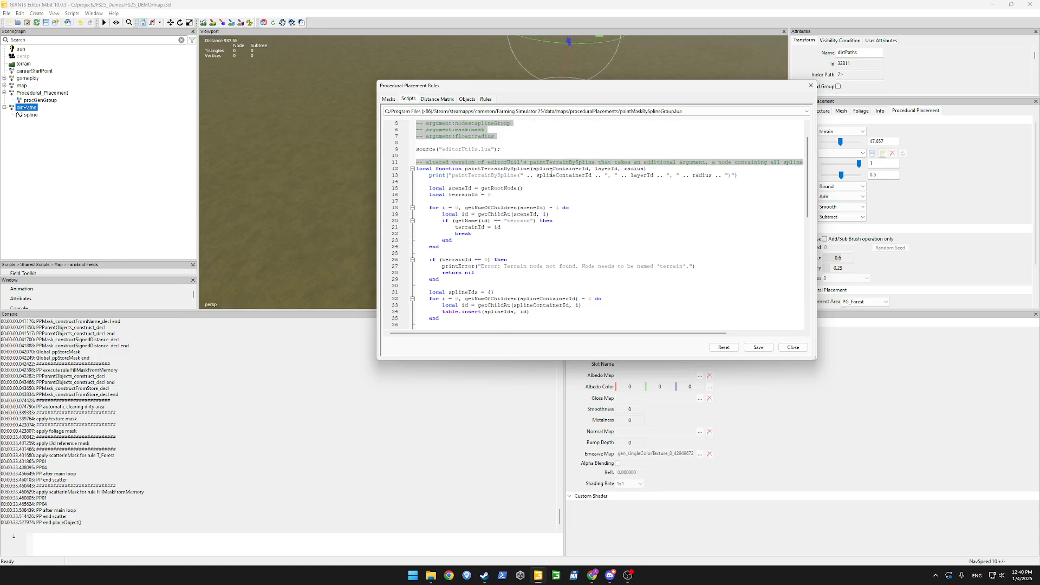
scroll(543, 219, "down", 14)
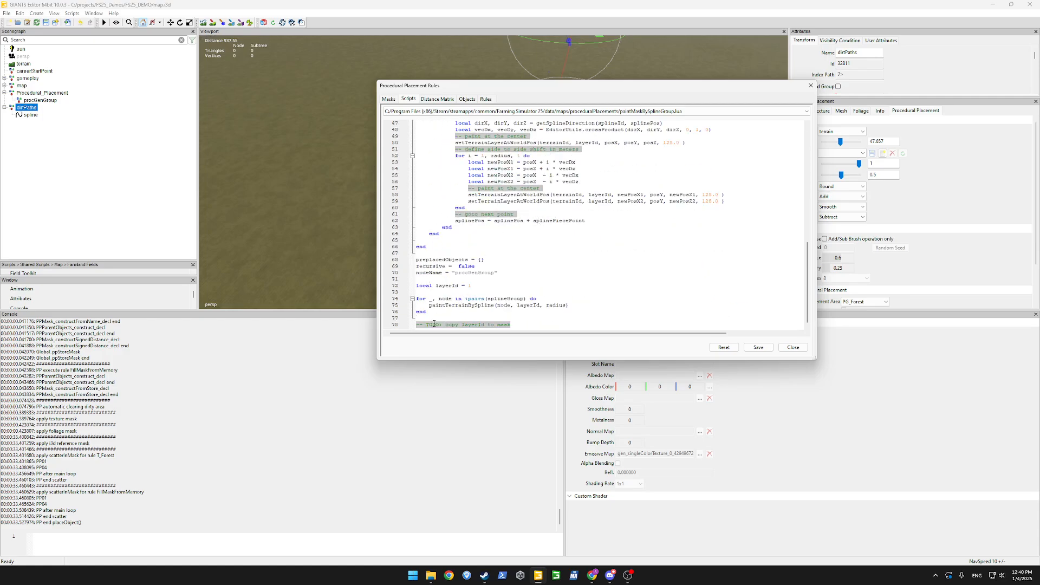
left_click(512, 316)
scroll(538, 267, "up", 4)
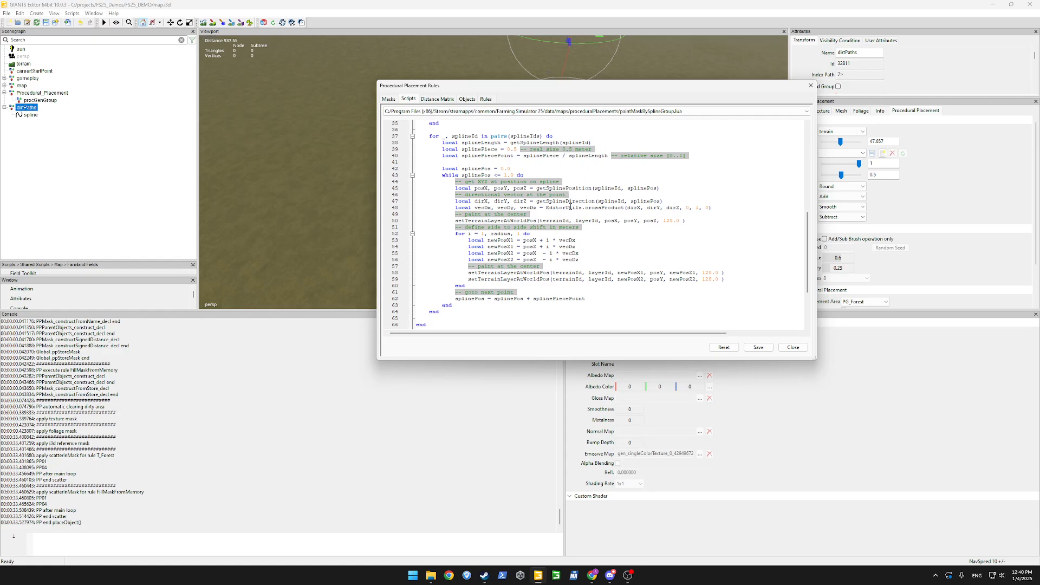
Highlight crossProduct and the setTerrainLayerAtWorldPos call while scrolling through the code.
double_click(622, 208)
double_click(503, 275)
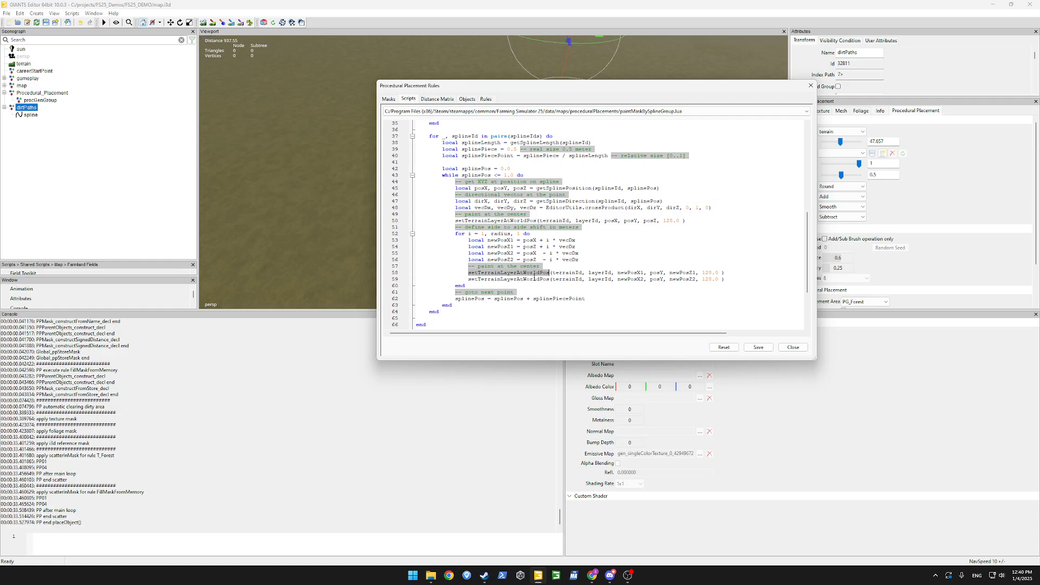
double_click(519, 274)
left_click(508, 273)
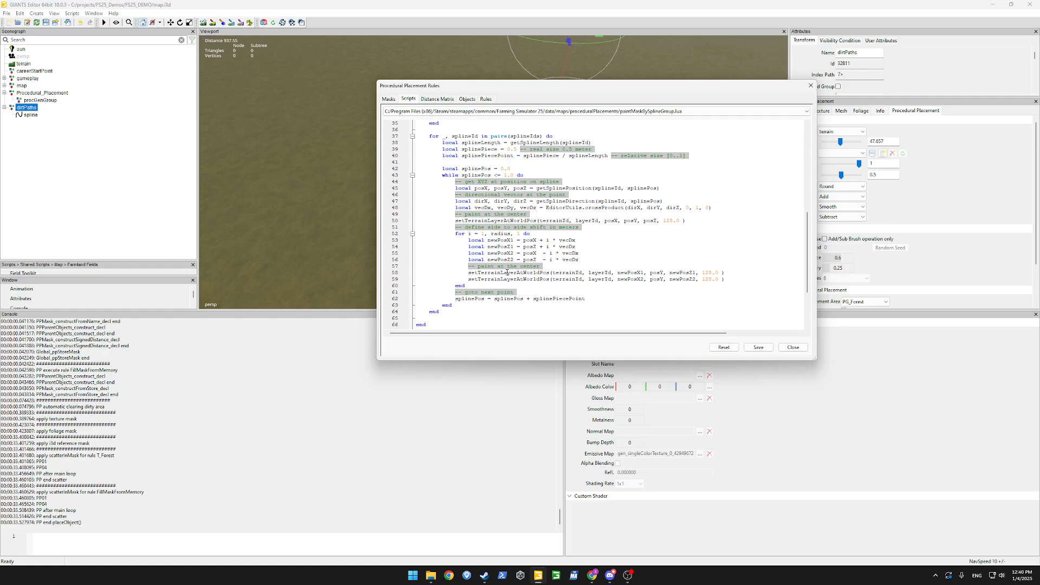
scroll(501, 260, "down", 3)
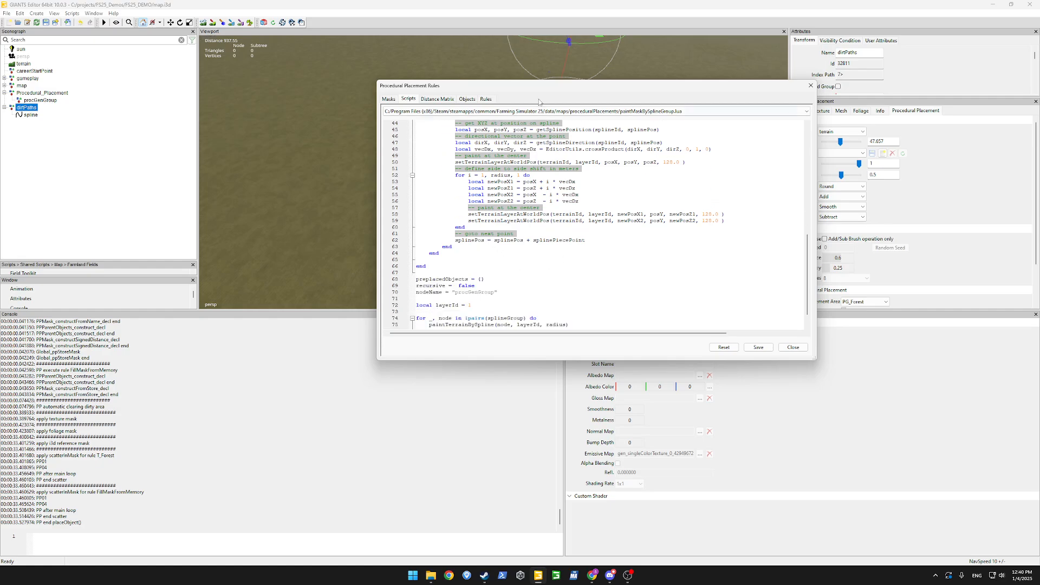
scroll(512, 194, "down", 1)
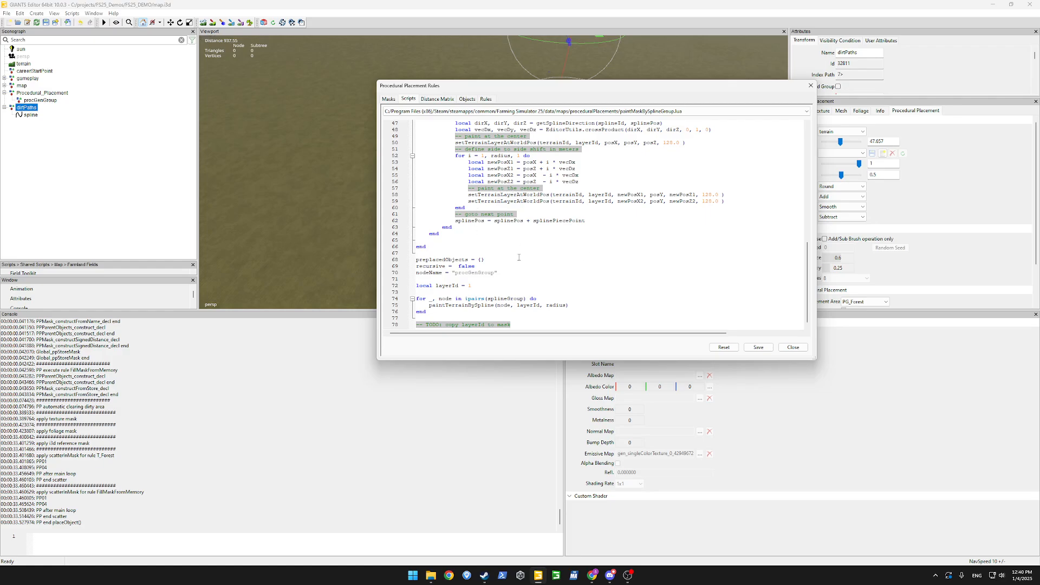
scroll(525, 196, "up", 3)
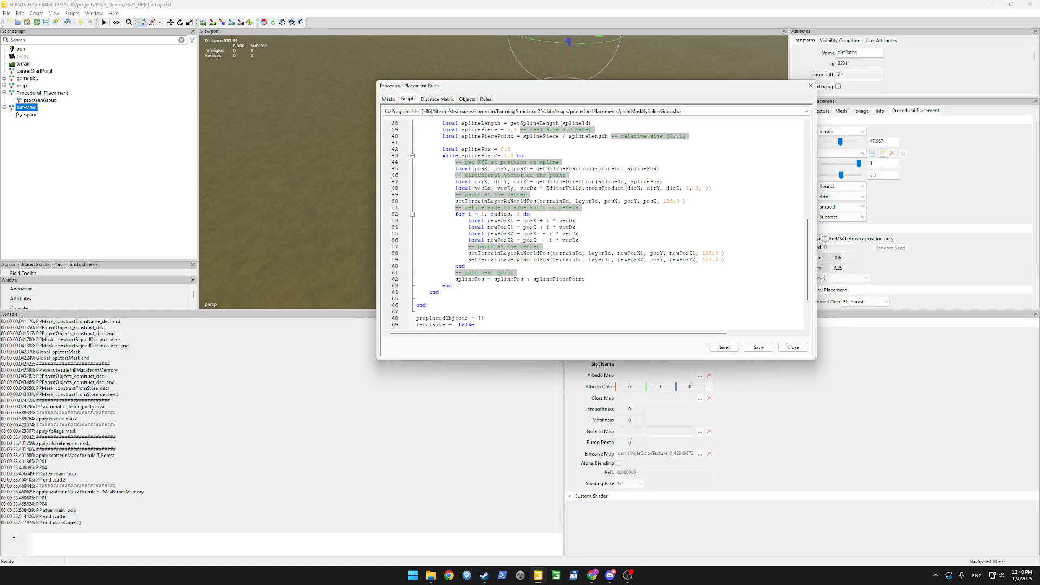
scroll(519, 205, "up", 4)
scroll(515, 208, "up", 4)
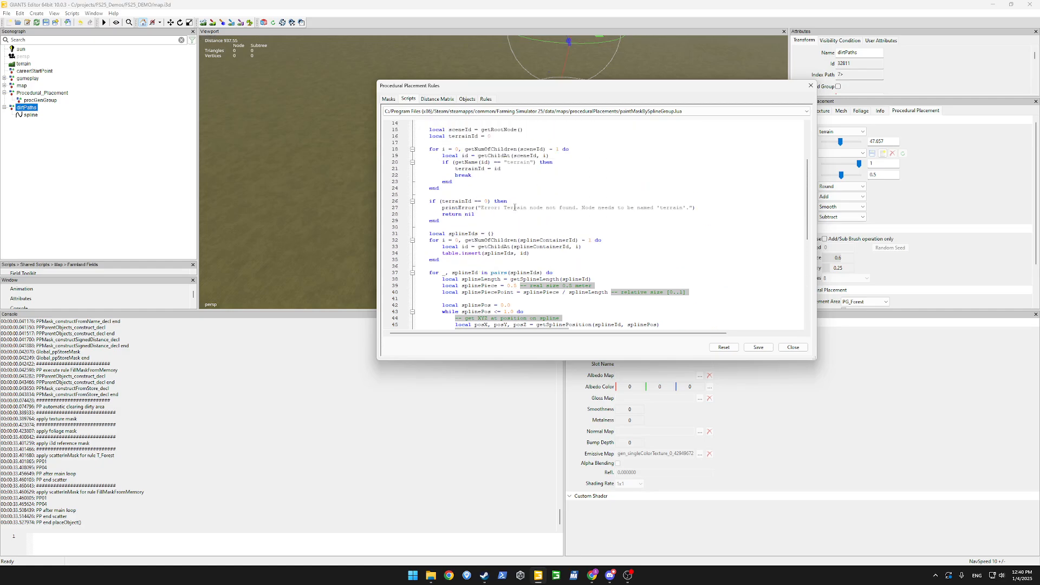
scroll(514, 207, "up", 2)
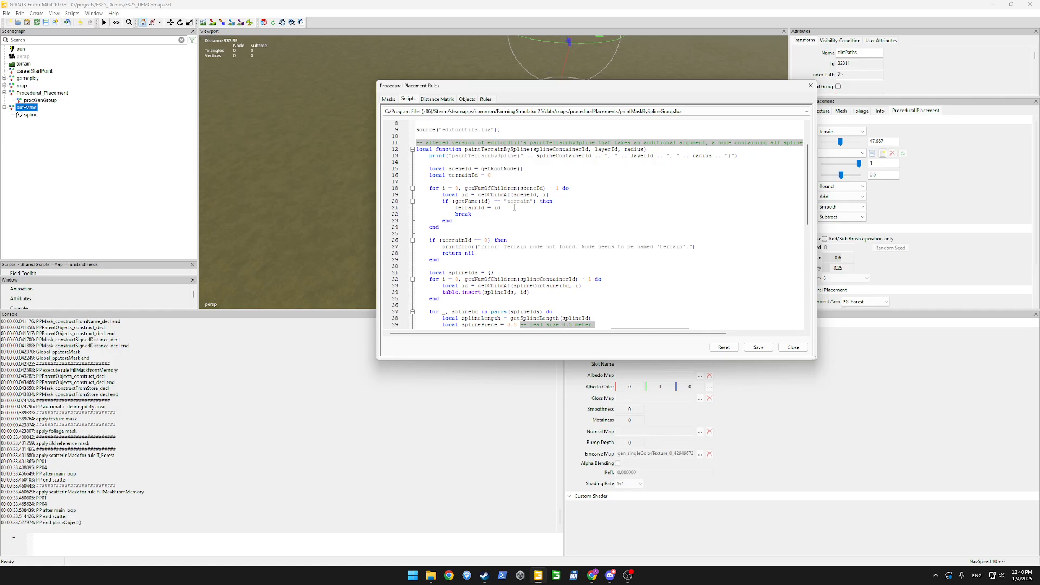
scroll(514, 208, "down", 13)
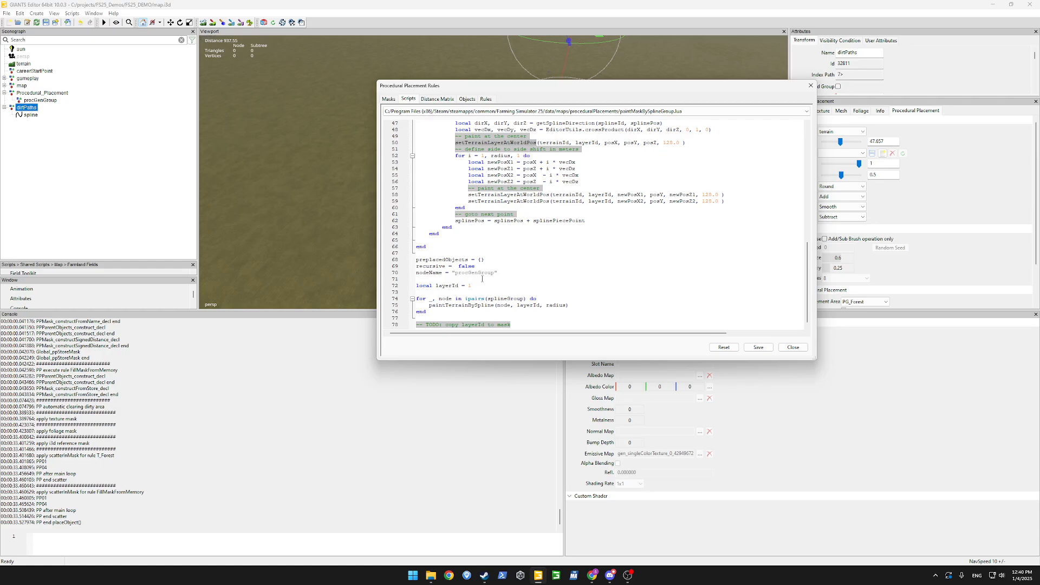
Highlight the paintTerrainBySpline call and its layerId argument on line 75.
left_click(545, 207)
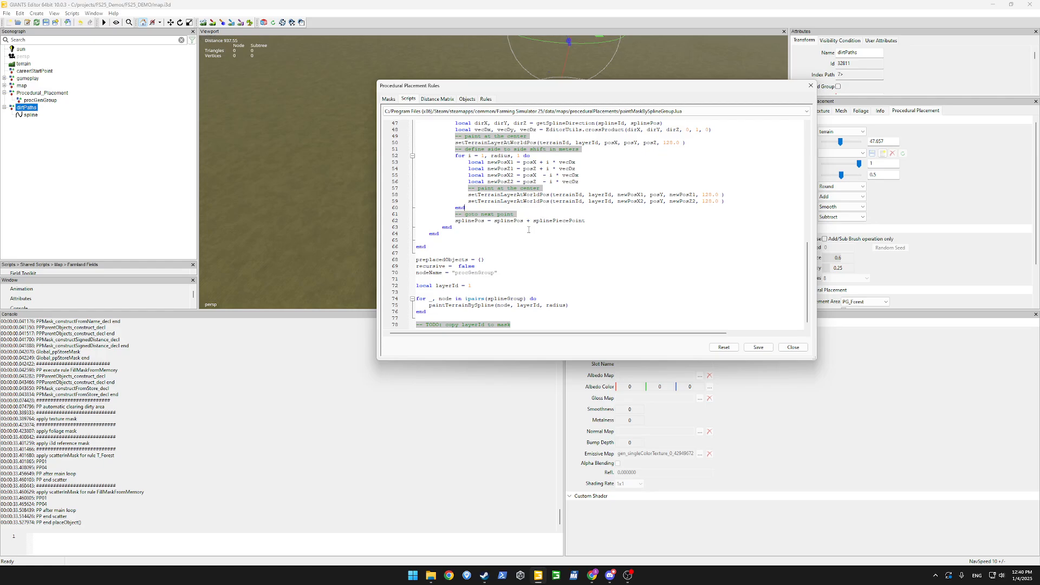
double_click(470, 306)
double_click(528, 305)
left_click(574, 306)
double_click(462, 305)
left_click(455, 111)
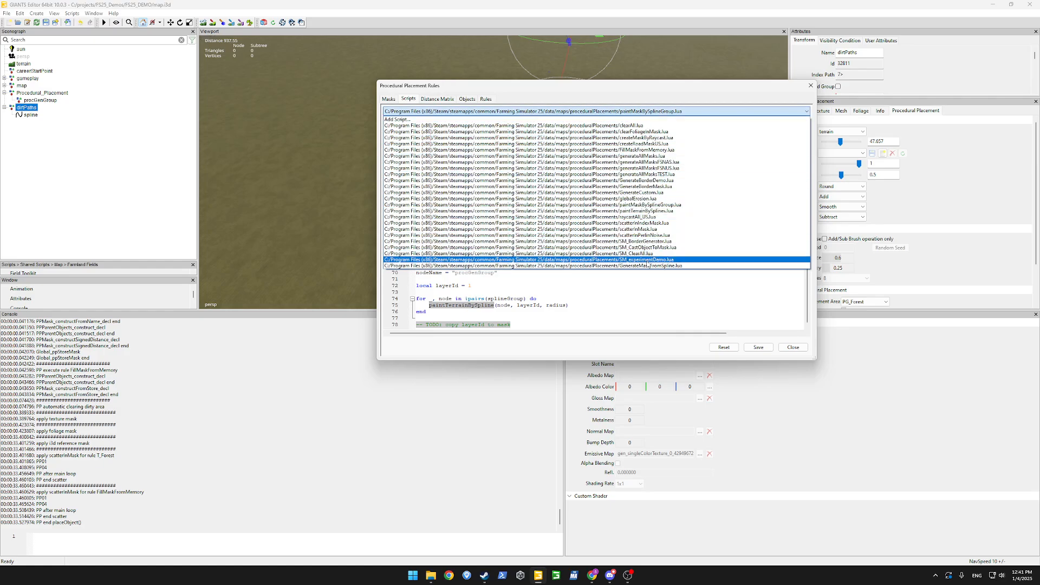
Select the preplacedObjects block through the final loop in paintMaskBySplineGroup.lua for copying.
left_click(648, 266)
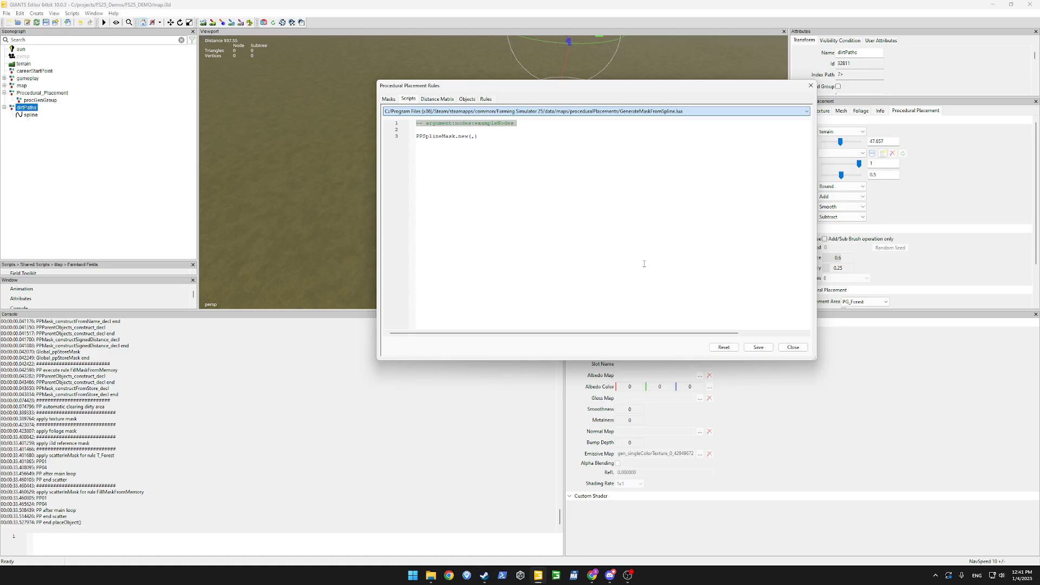
double_click(444, 136)
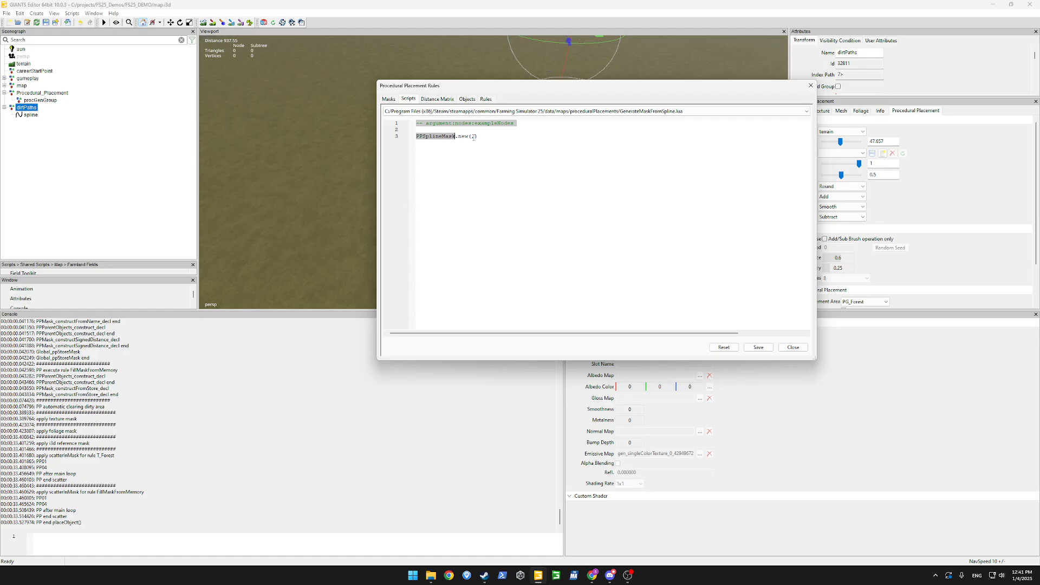
left_click(473, 111)
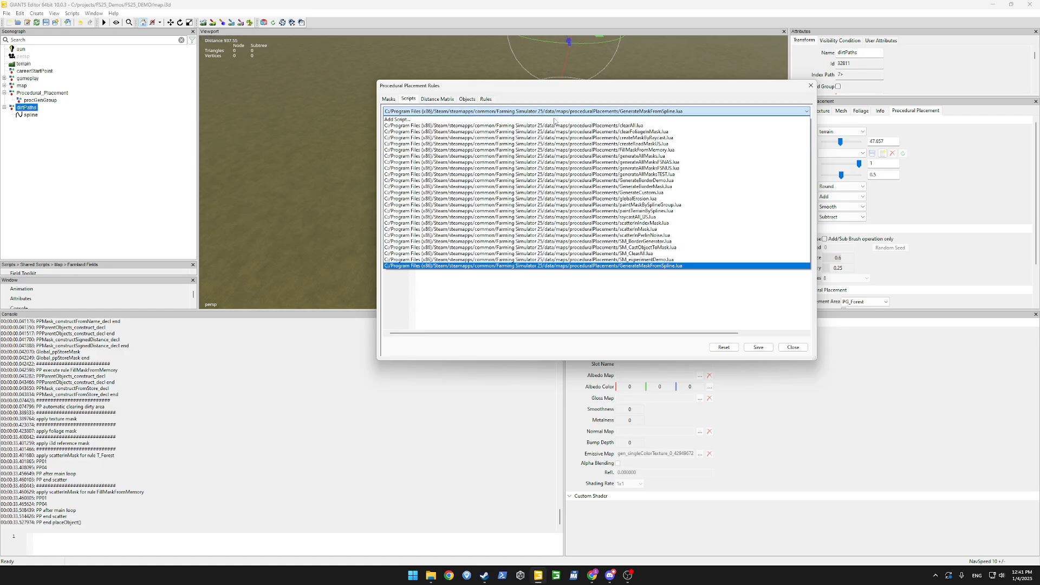
left_click(672, 205)
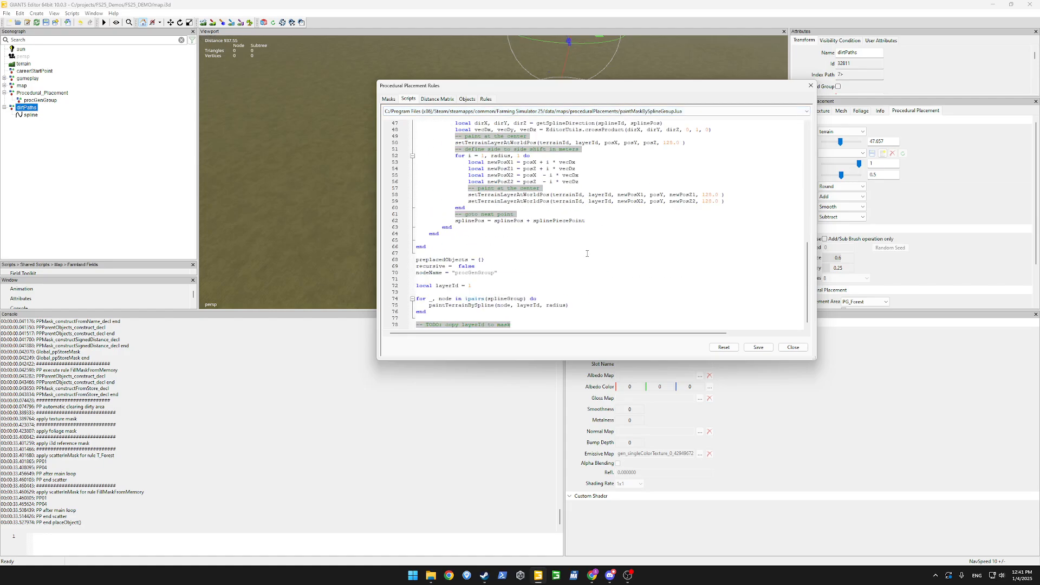
left_click_drag(435, 315, 417, 253)
key("ctrl+c")
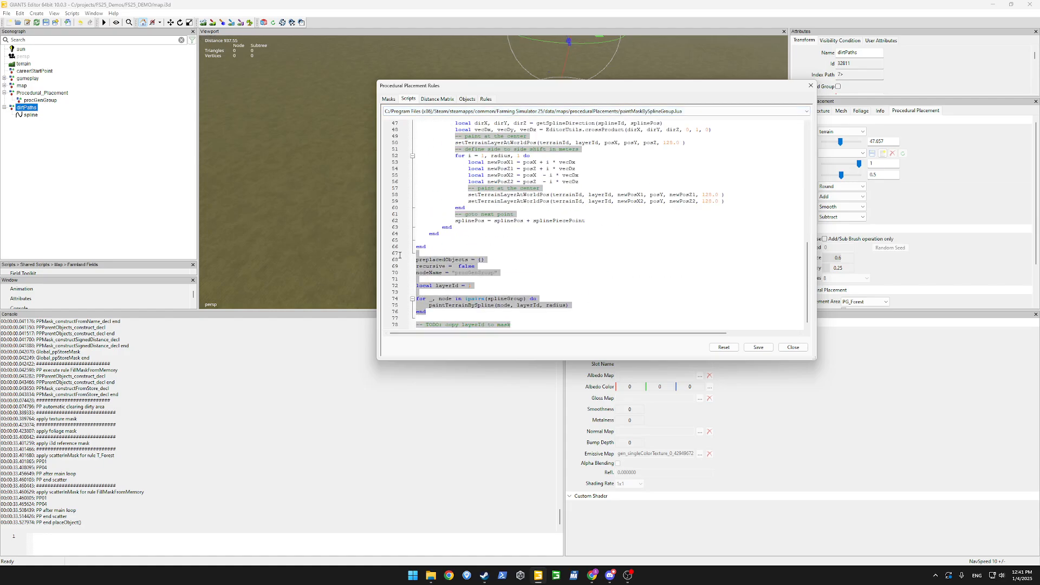
Paste the loop into GenerateMaskFromSpline.lua and move the PPSplineMask.new call inside it.
left_click(542, 111)
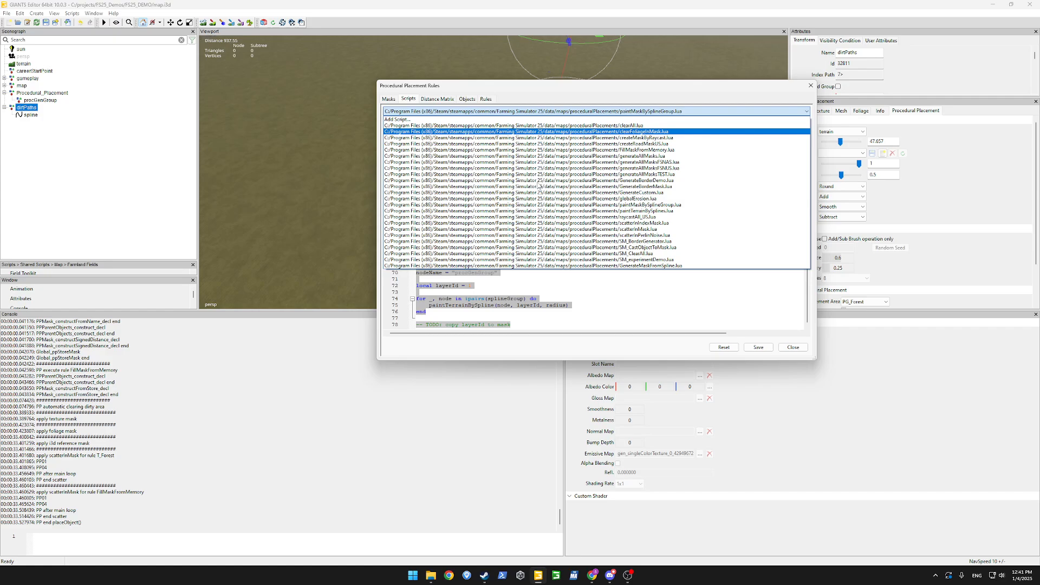
left_click(592, 266)
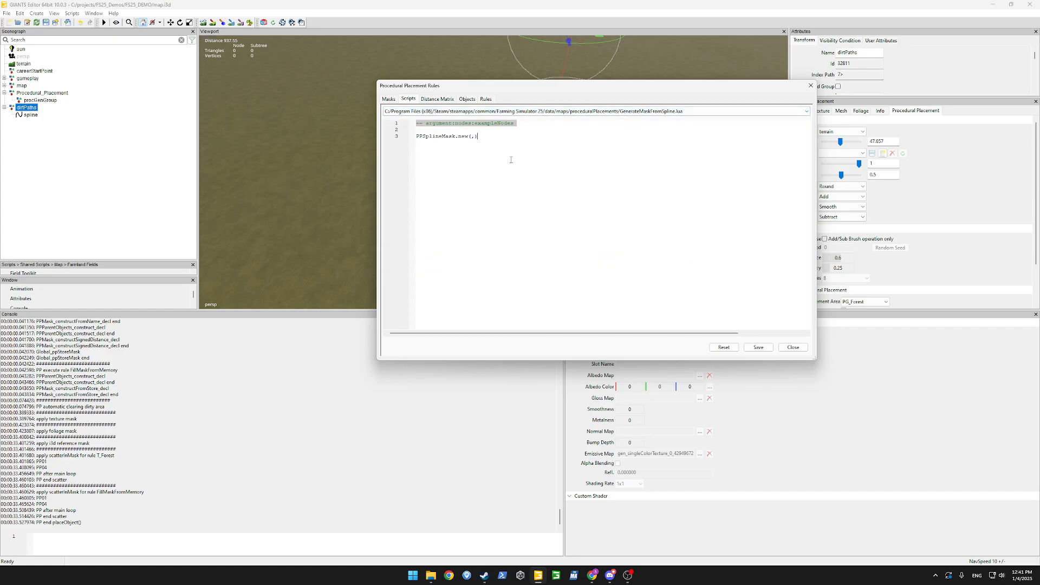
key("ctrl+v")
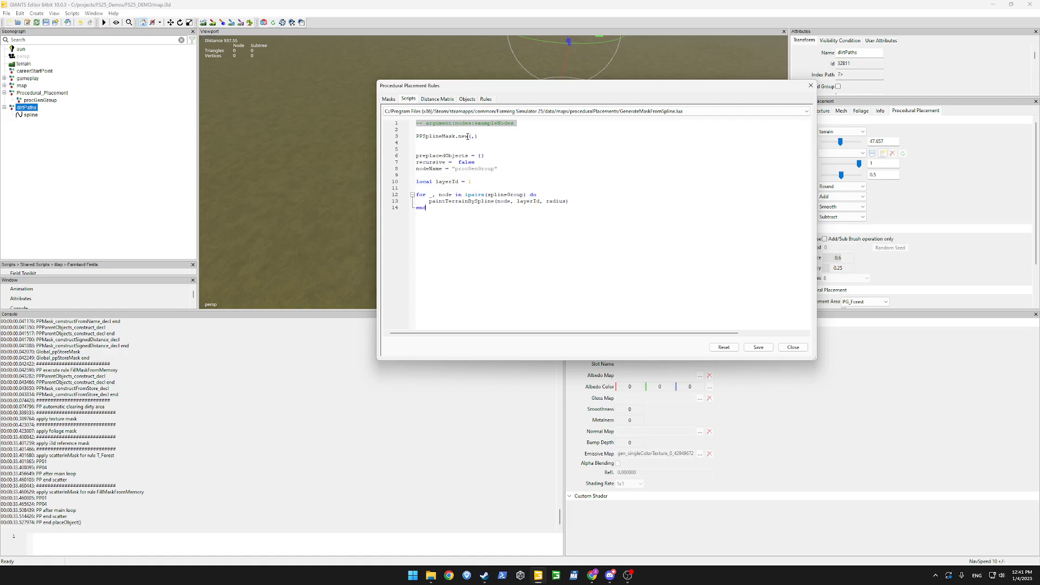
left_click(486, 138)
key("shift+Home")
key("ctrl+c")
key("BackSpace")
key("Return")
key("ctrl+v")
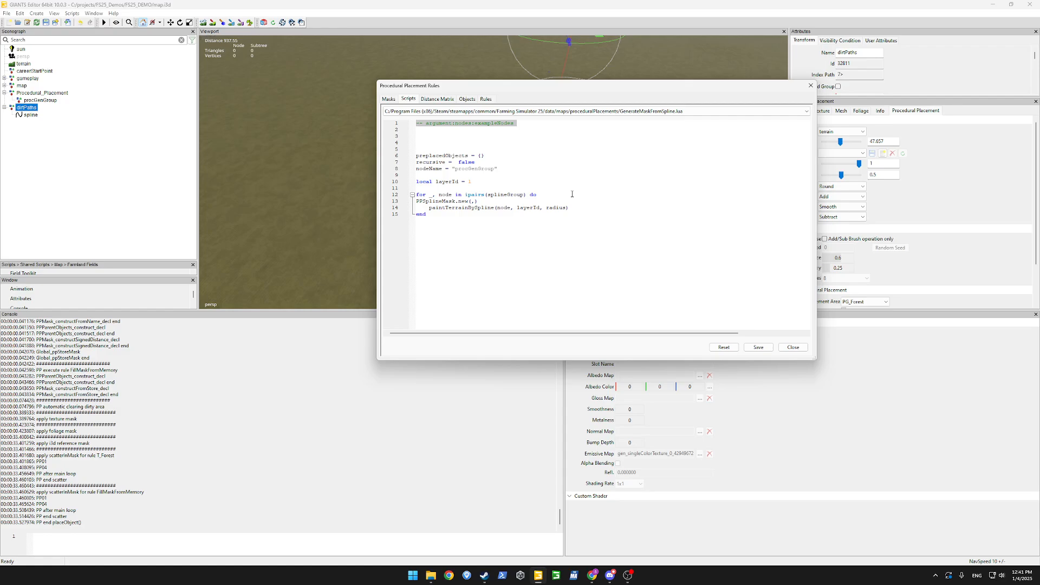
key("Home")
key("Tab")
Change the call to PPSplineMask.new(node,4) and delete the paintTerrainBySpline line.
double_click(506, 194)
left_click(485, 202)
type(",")
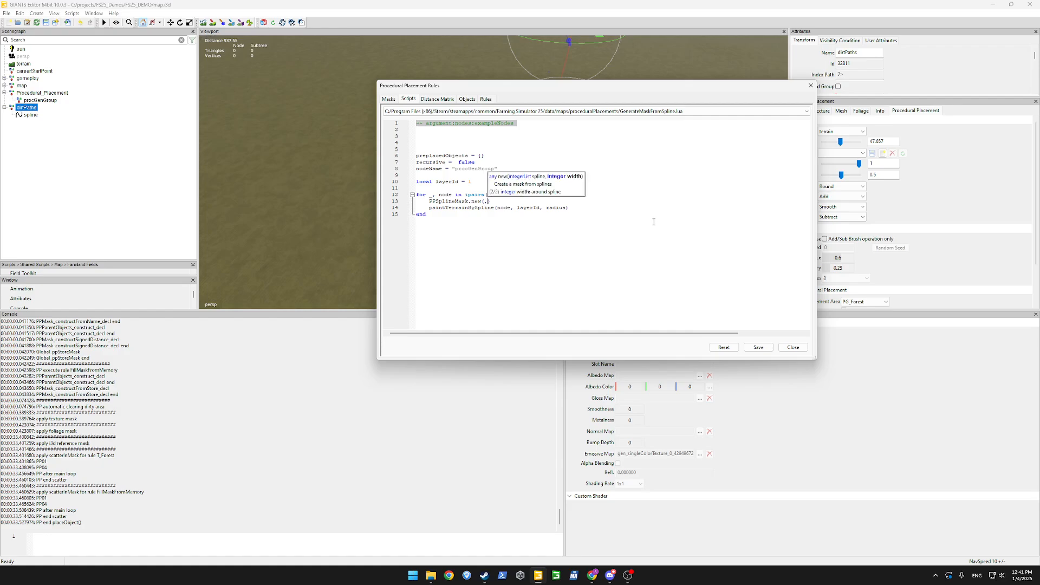
type("node")
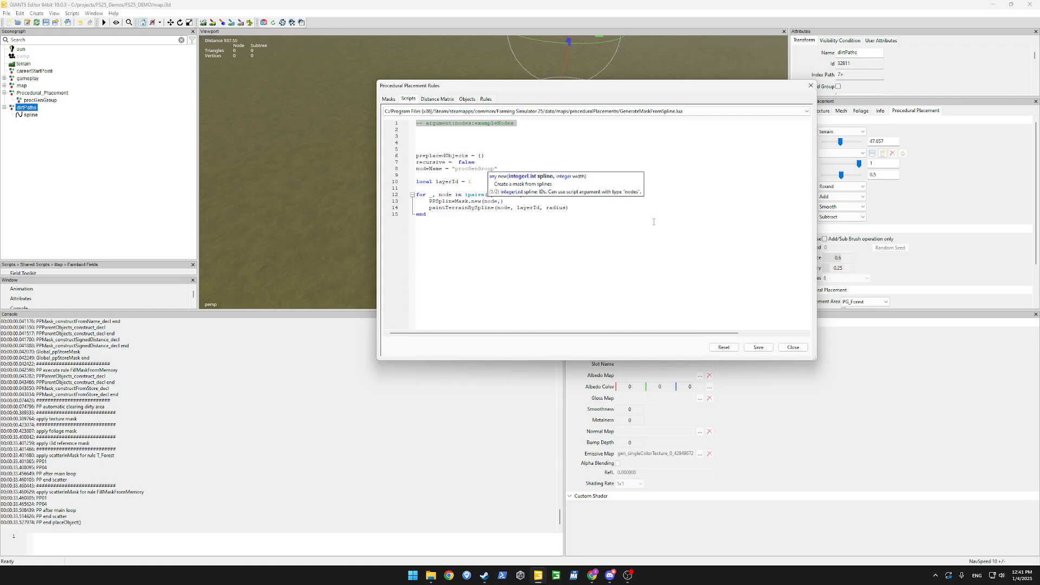
key("Right")
type("4")
key("shift+Up")
key("BackSpace")
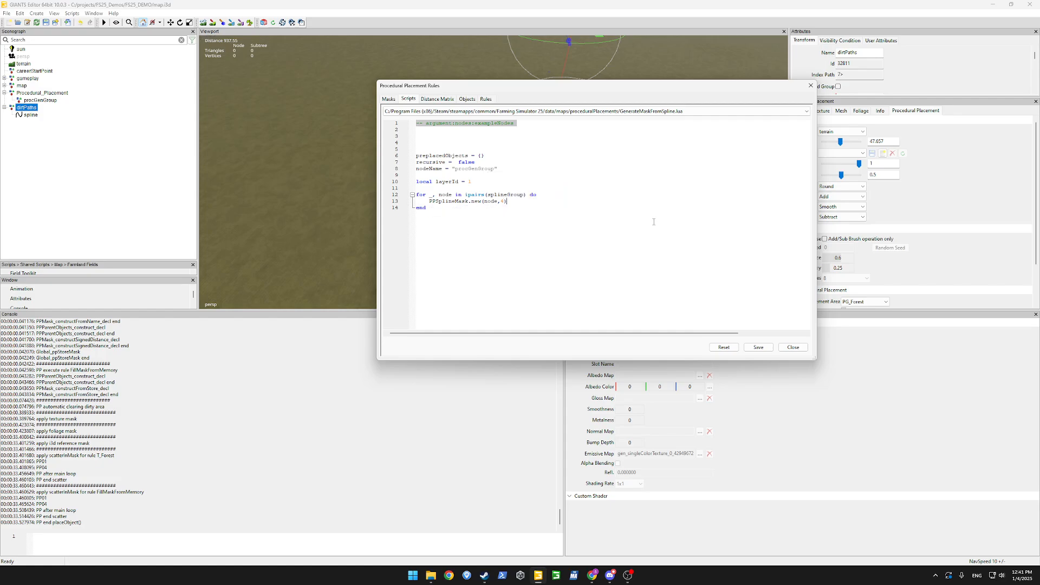
Remove the unused variable and layerId lines, loop over exampleNodes, and save the script.
left_click(497, 151)
left_click_drag(458, 175, 397, 145)
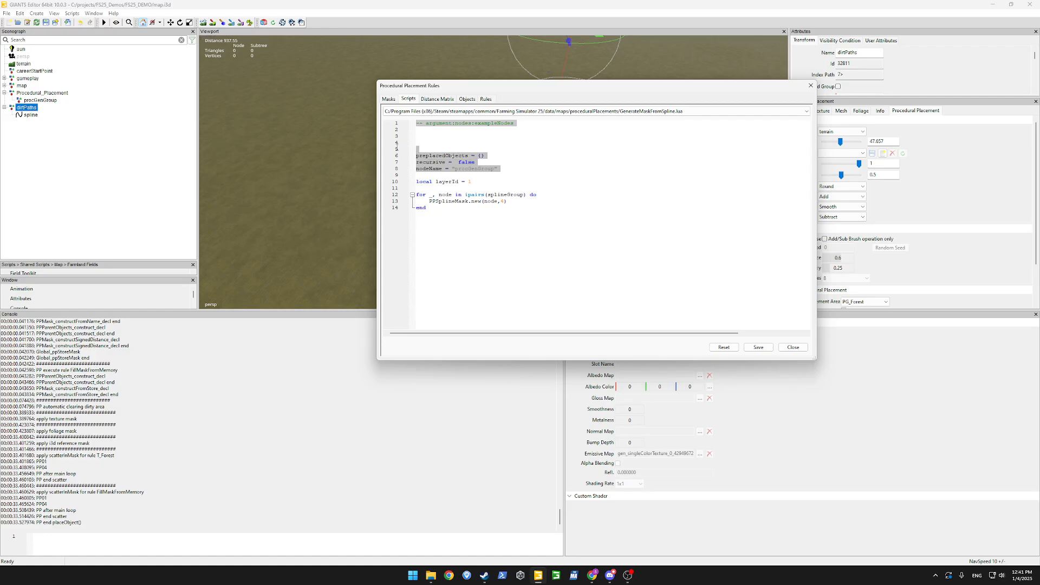
key("BackSpace")
key("BackSpace")
key("BackSpace")
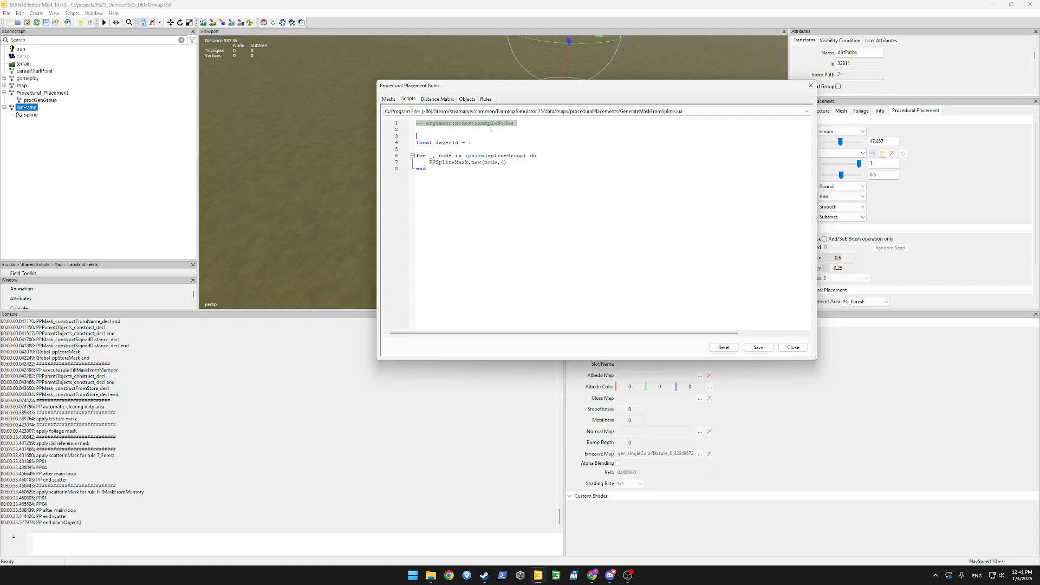
double_click(506, 156)
type("exampleNodes")
left_click_drag(466, 149, 417, 135)
key("BackSpace")
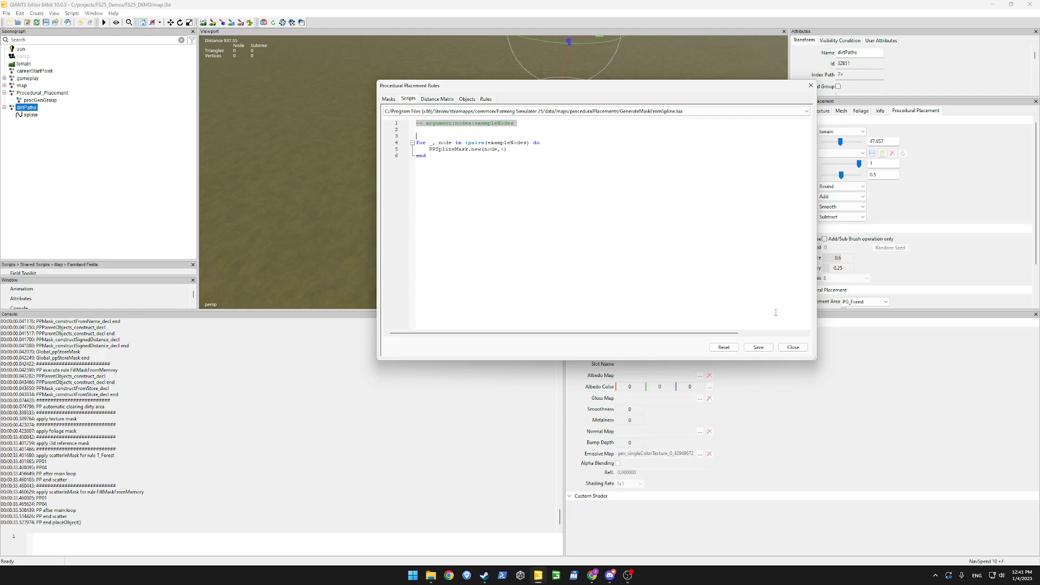
left_click(759, 347)
left_click(479, 100)
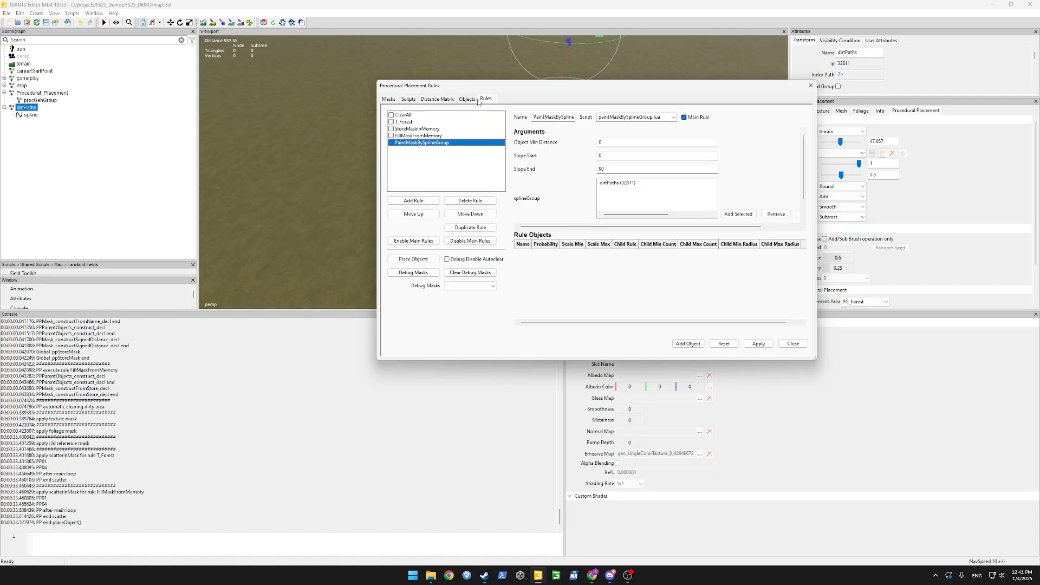
Set the rule's Script to GenerateMaskFromSpline.lua, add dirtPaths (32811) to exampleNodes, and apply.
left_click(673, 117)
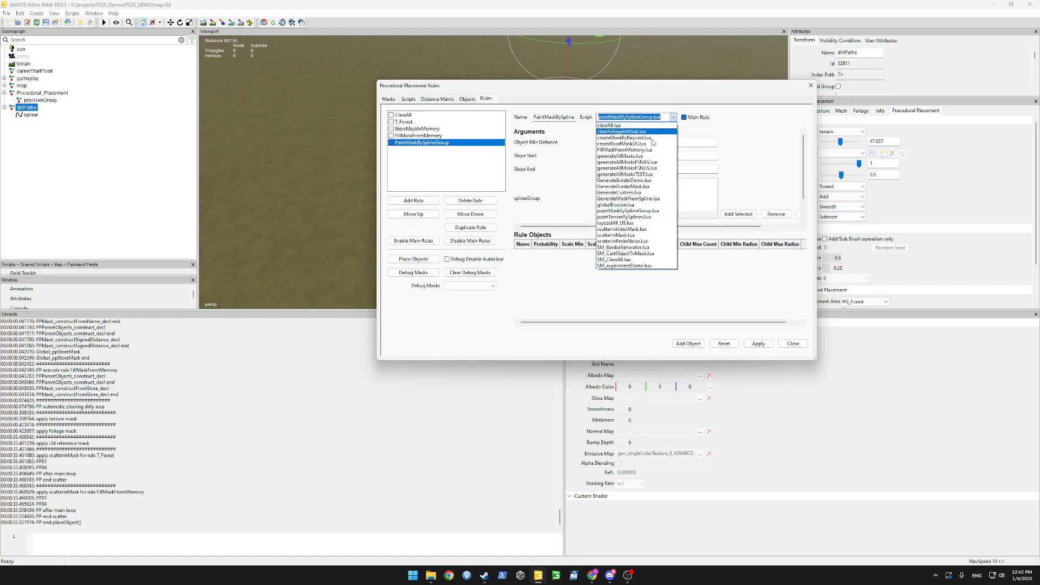
left_click(629, 199)
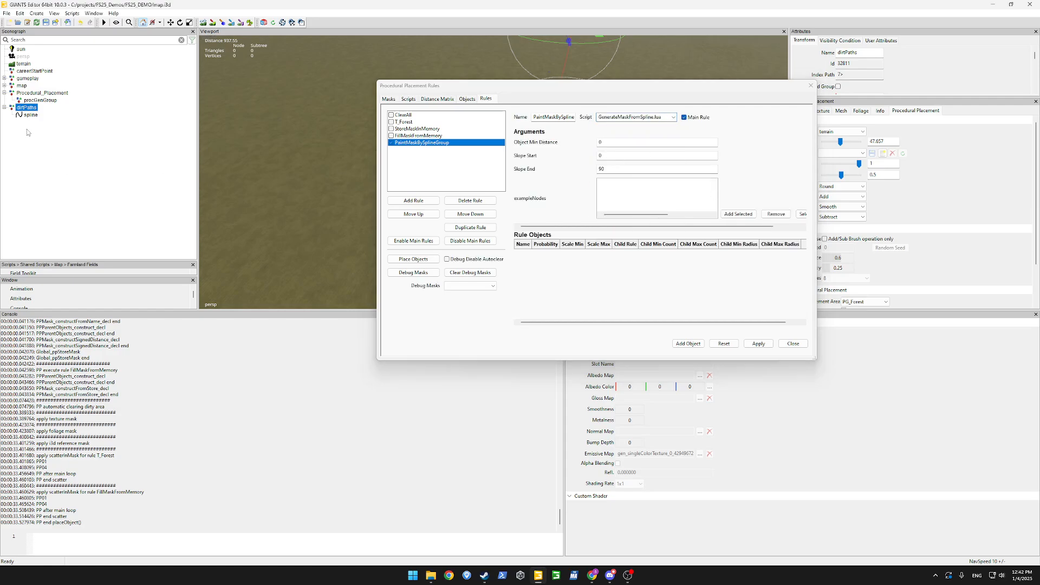
left_click(738, 214)
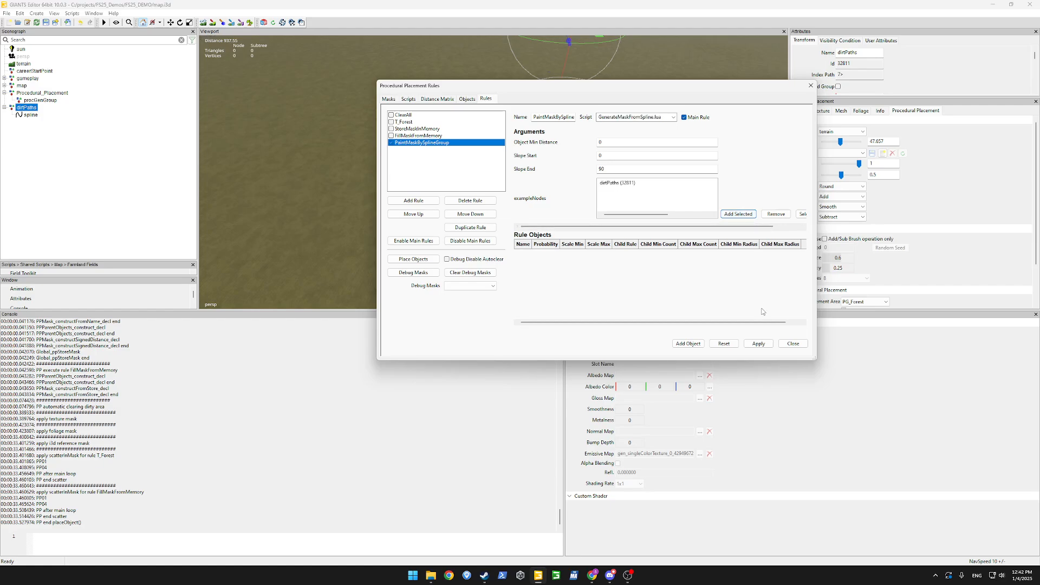
left_click(759, 346)
left_click(25, 248)
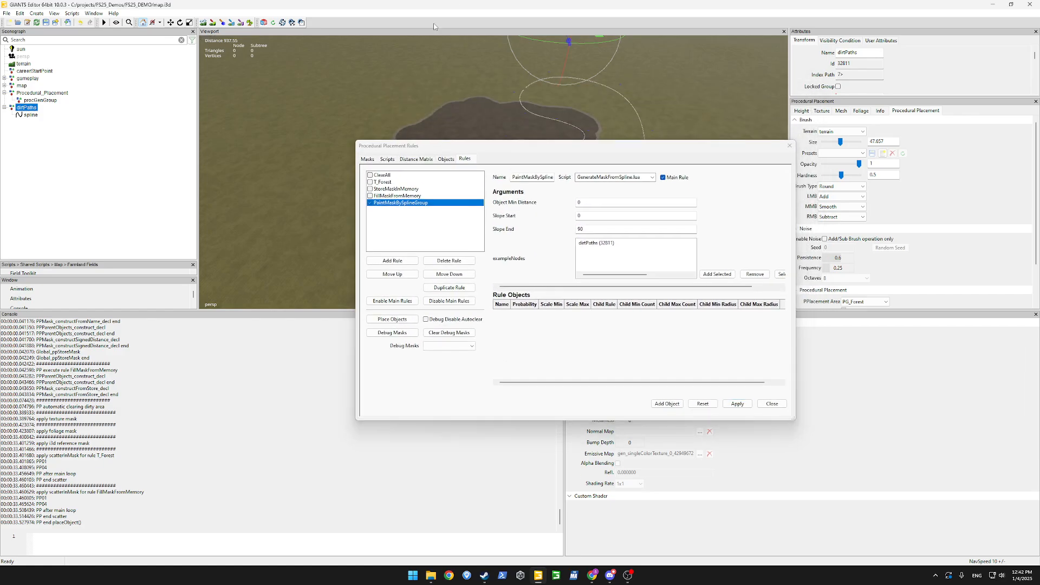
Run Place Objects and highlight the console error: PPSplineMask.new argument 1 expects IntArray, not Number.
left_click(406, 324)
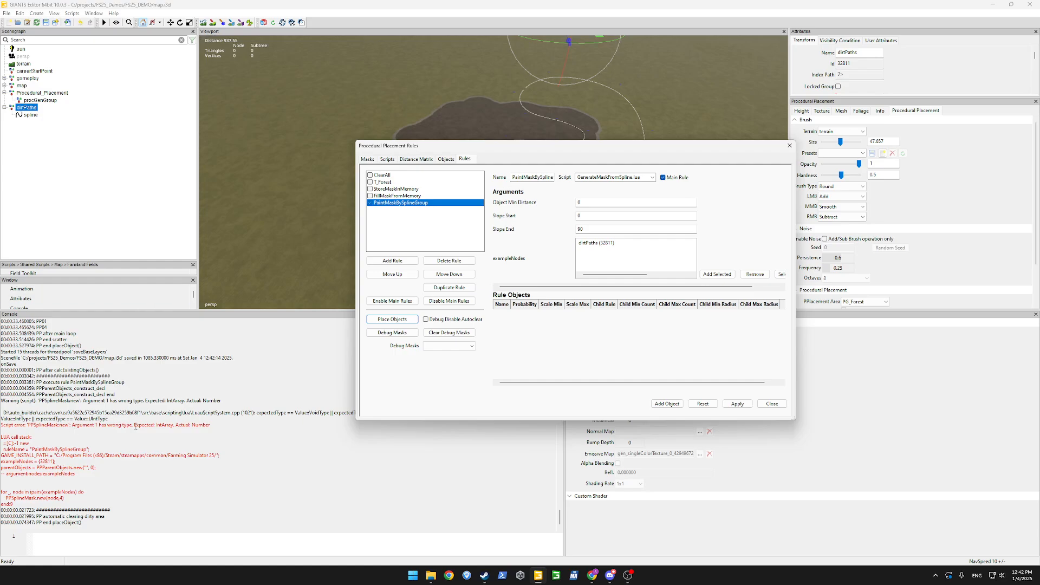
left_click(170, 427)
left_click_drag(181, 426, 160, 428)
left_click(159, 428)
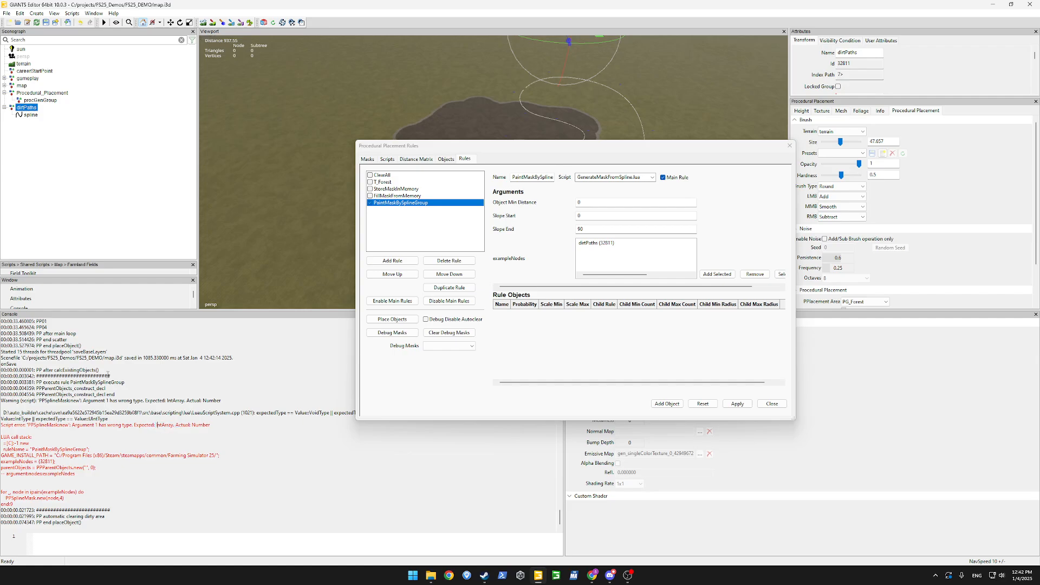
Select the spline object and view it across the scene with the rules window moved aside.
left_click(31, 115)
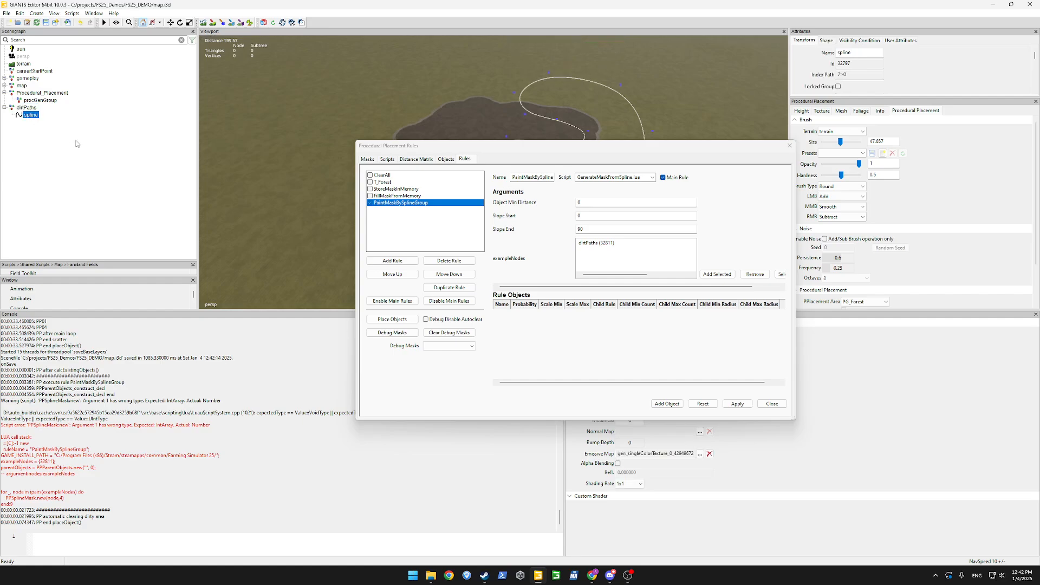
left_click_drag(475, 150, 357, 316)
left_click_drag(636, 211, 860, 170, "alt")
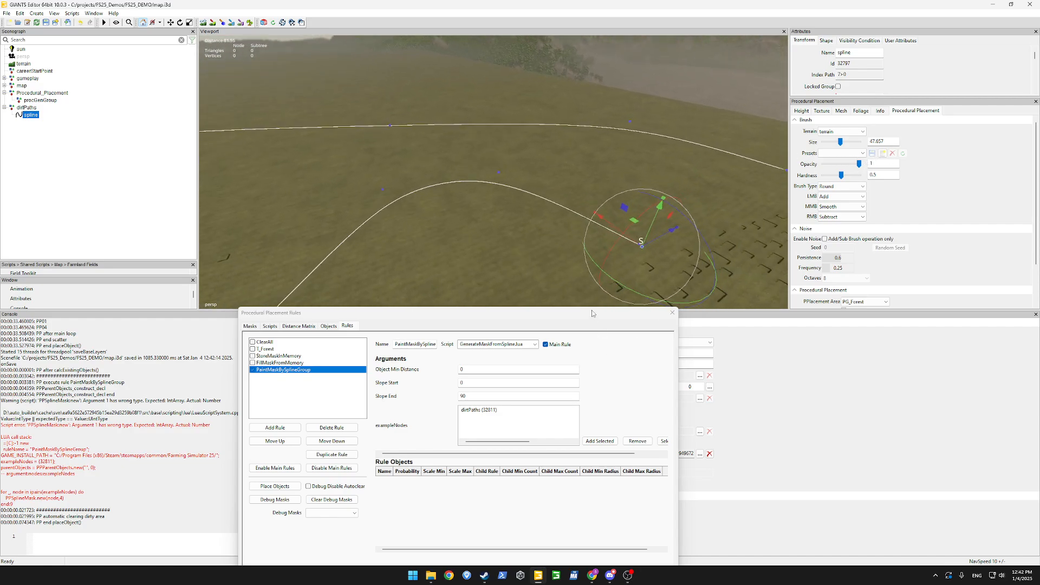
left_click_drag(594, 313, 631, 103)
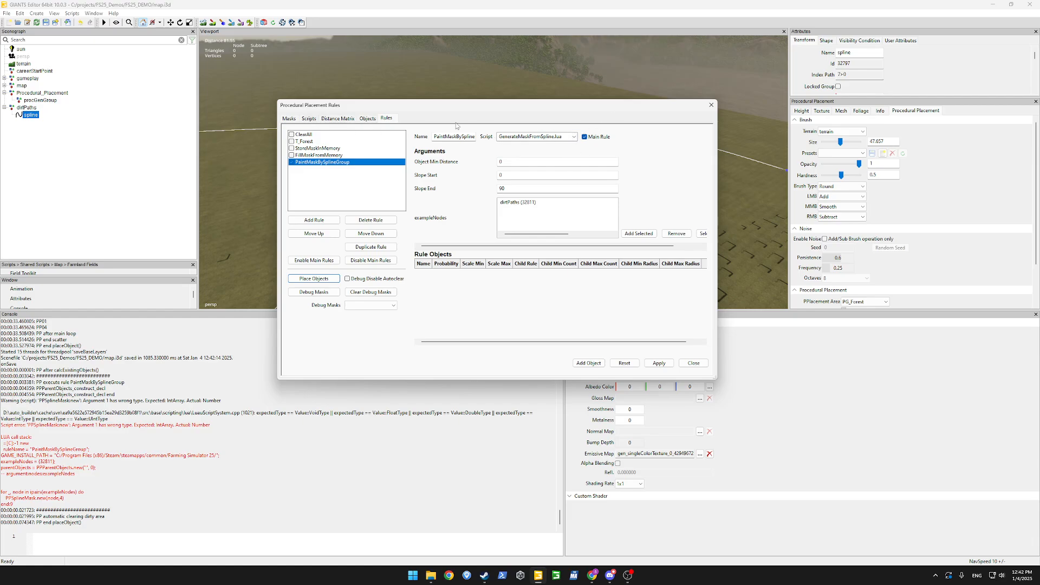
Switch the rule's Script to paintTerrainBySplines.lua and confirm applying the changes.
left_click(573, 137)
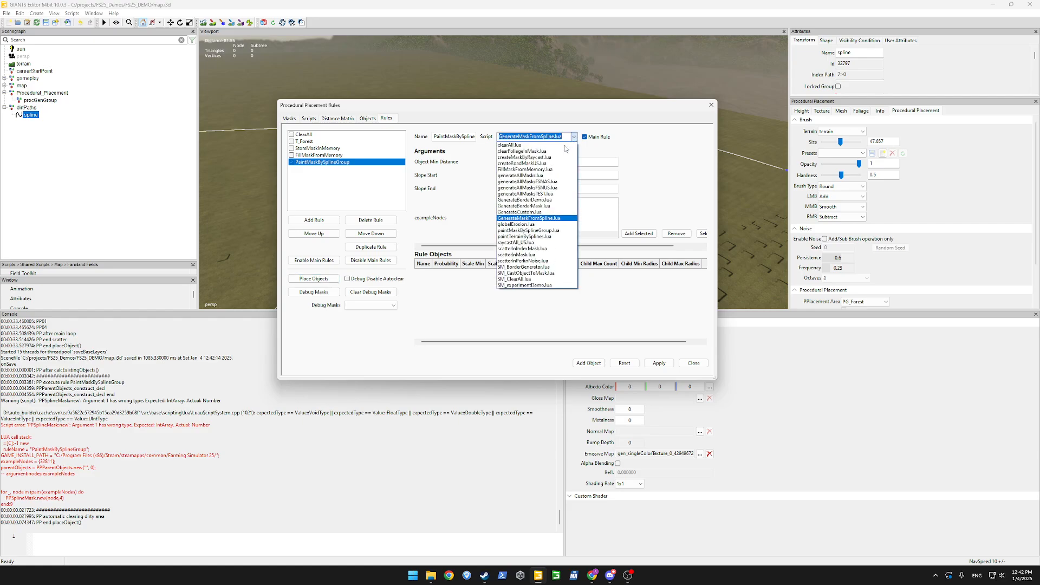
left_click(546, 237)
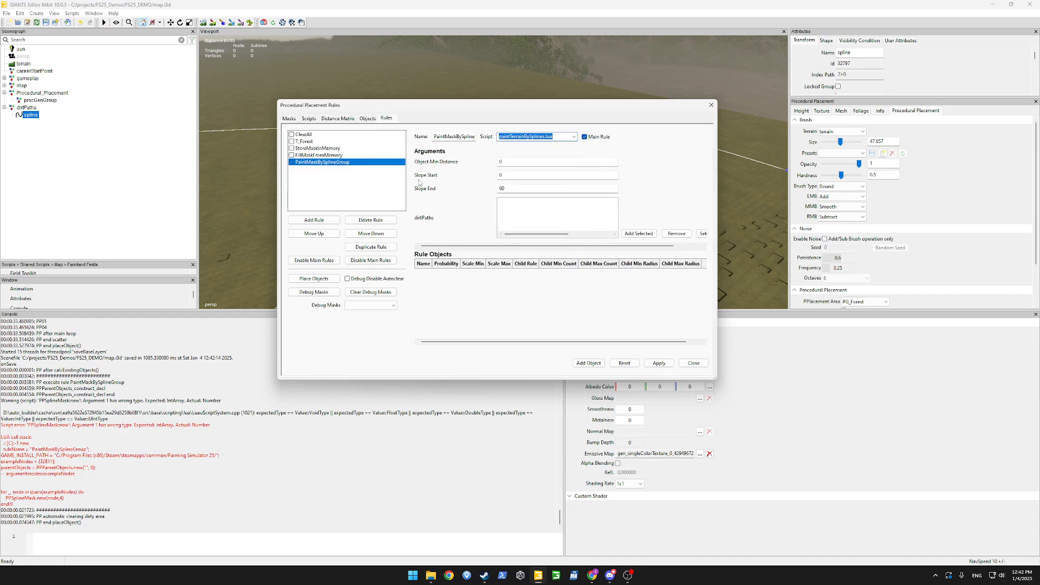
left_click(341, 120)
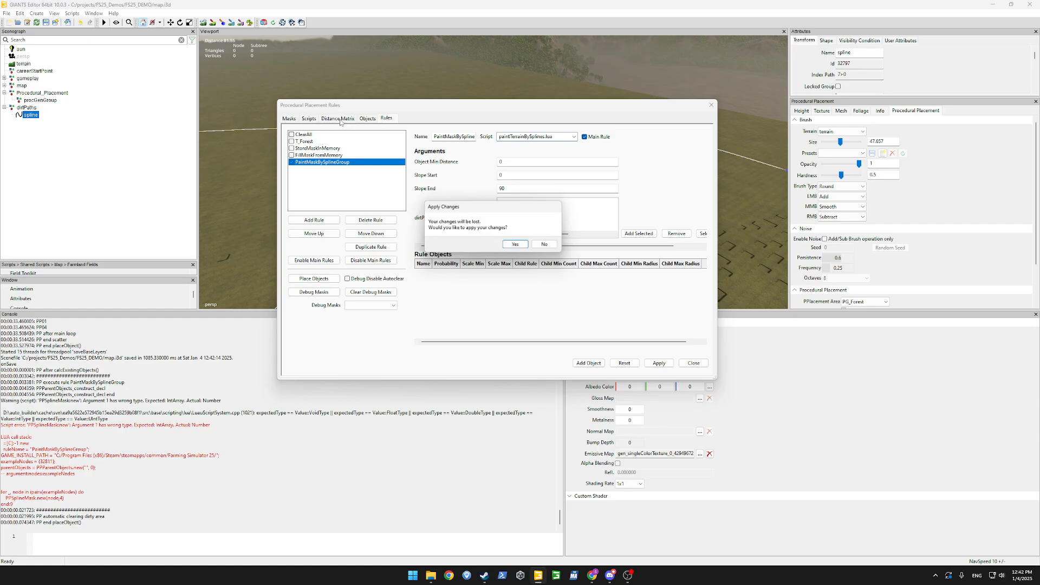
left_click(515, 244)
left_click(706, 131)
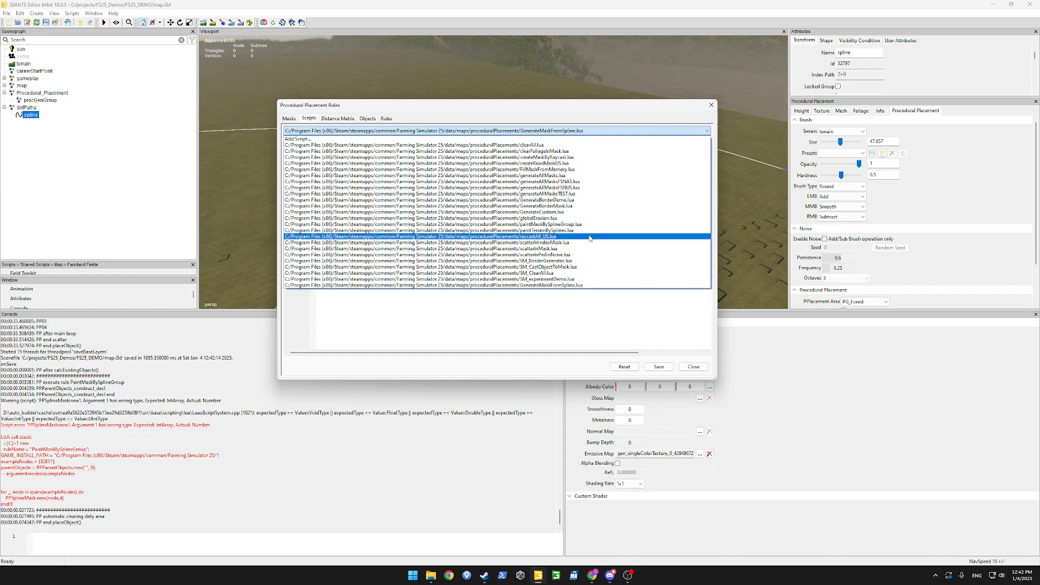
Load paintTerrainBySplines.lua and highlight the paintTerrainBySpline function and its comment.
left_click(570, 230)
left_click(426, 232)
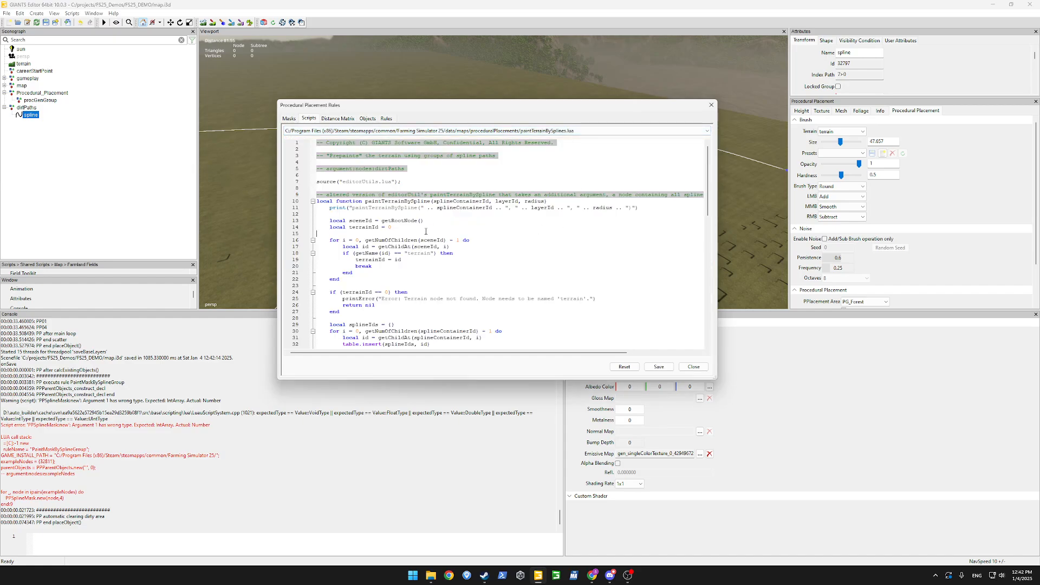
double_click(416, 204)
left_click_drag(437, 195, 578, 187)
scroll(472, 238, "down", 19)
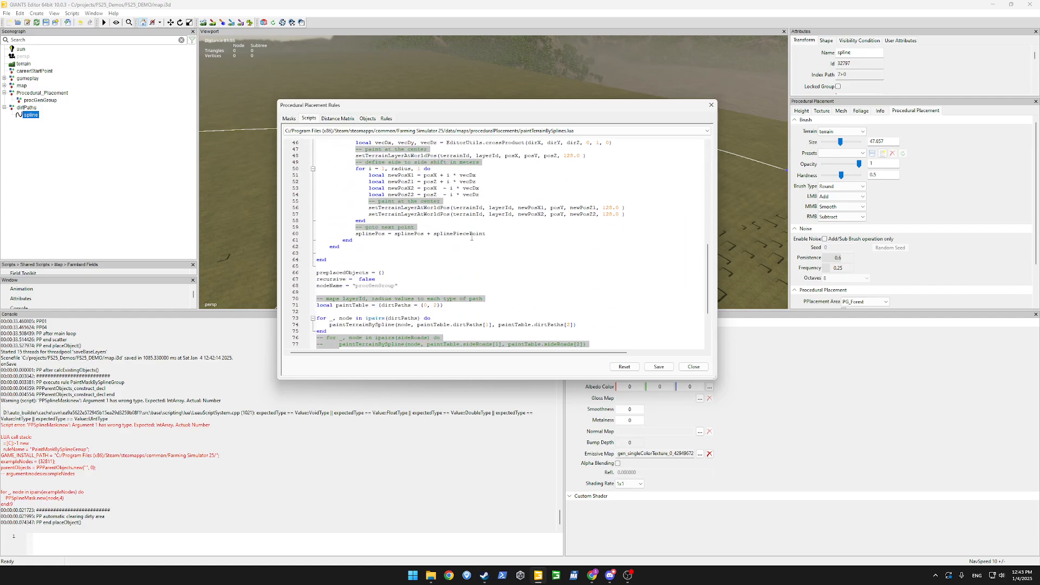
scroll(437, 201, "up", 3)
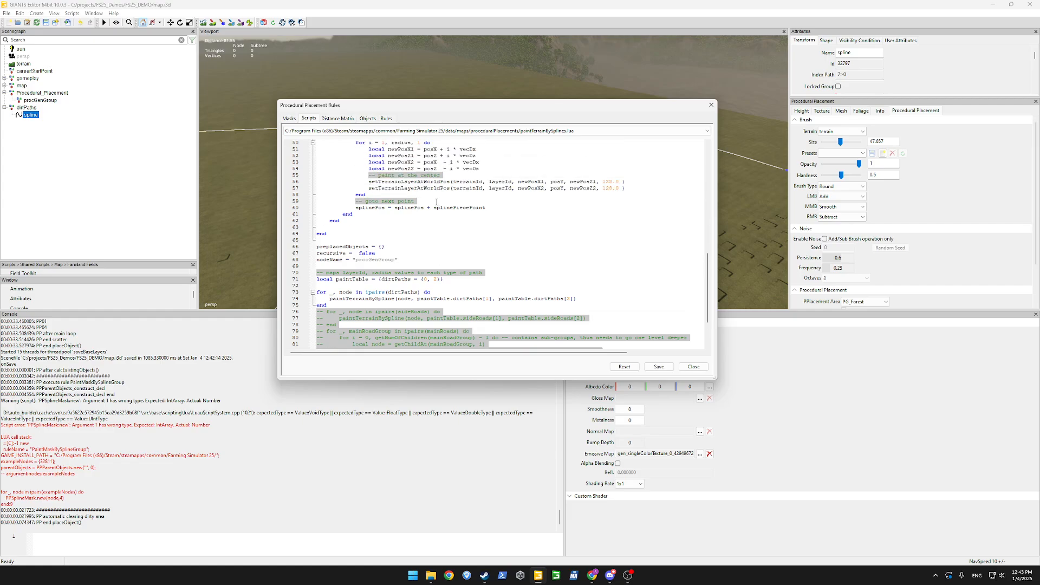
scroll(437, 203, "down", 3)
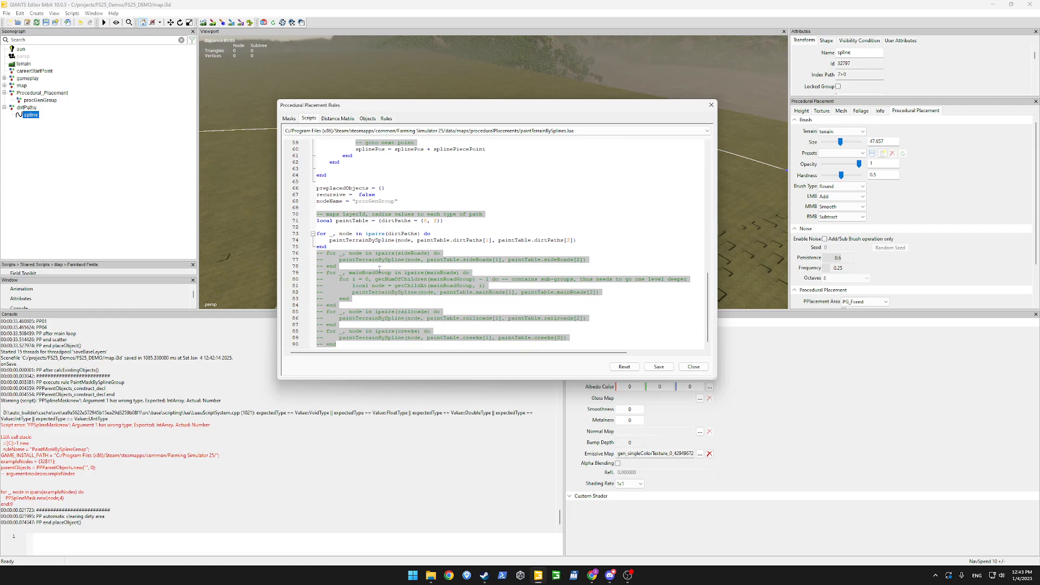
scroll(421, 275, "up", 6)
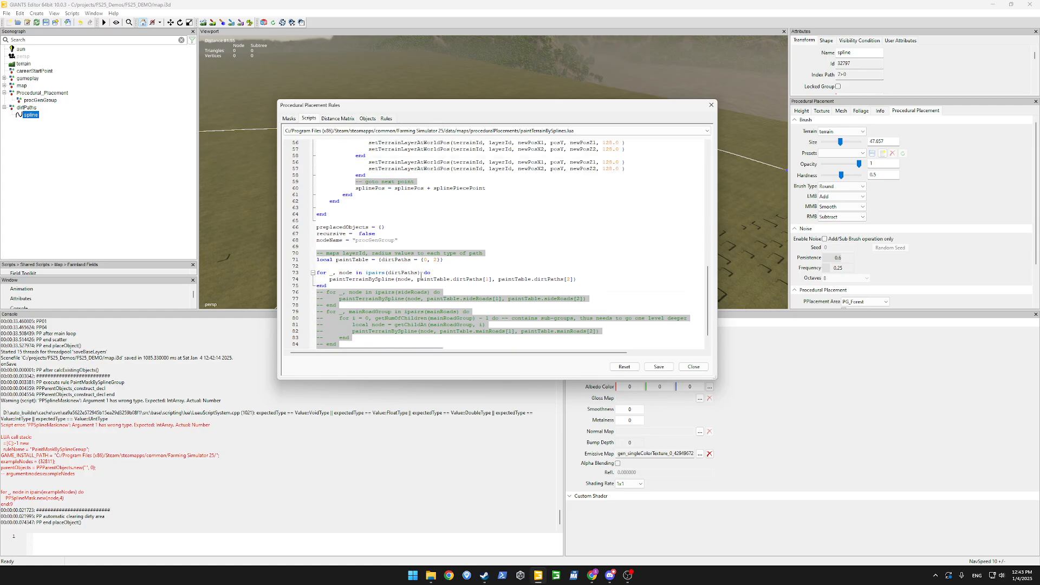
scroll(422, 275, "up", 13)
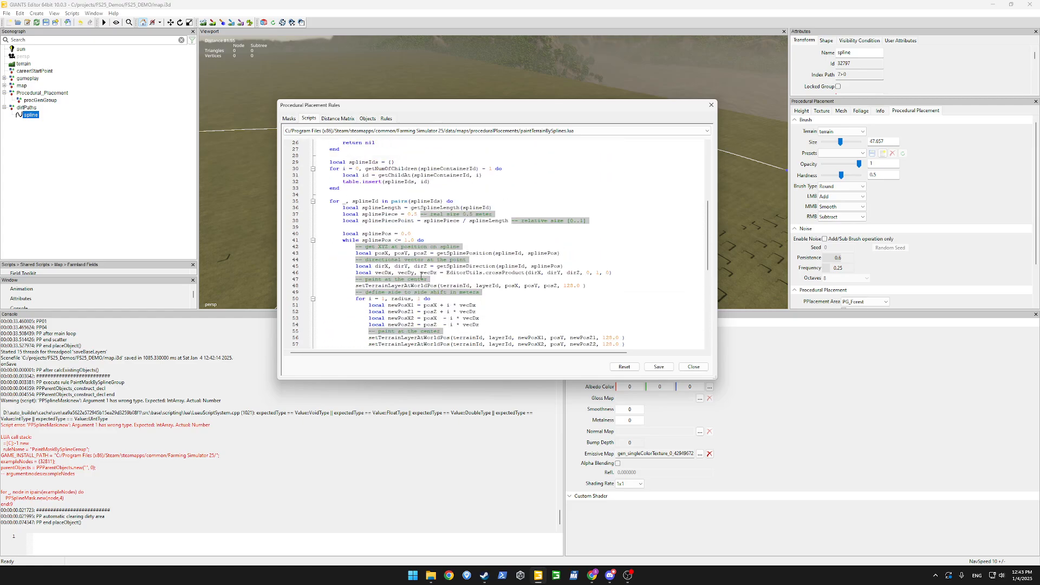
scroll(421, 275, "up", 1)
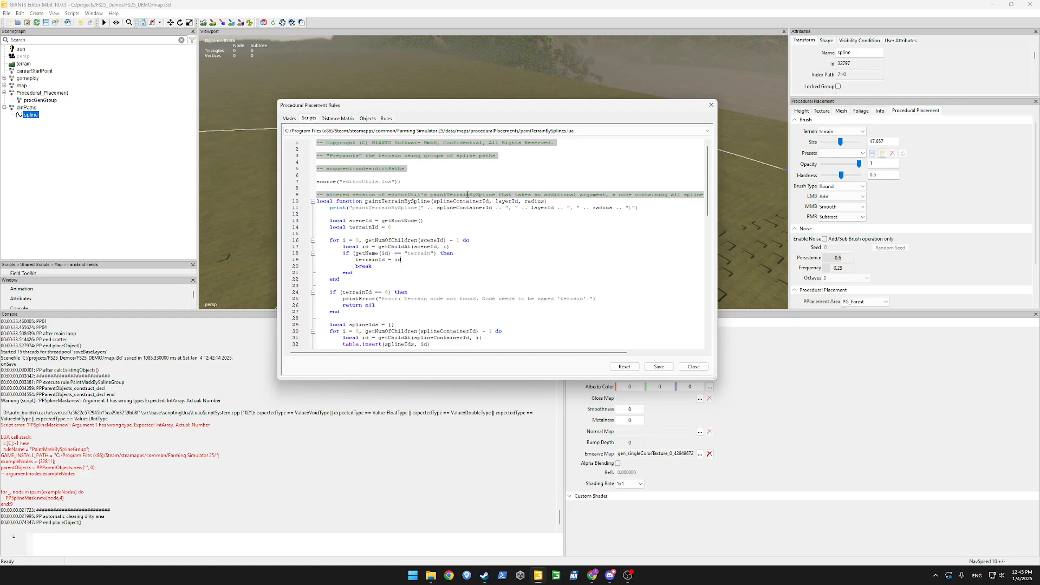
Load paintMaskBySplineGroup.lua and mark splineIds and the getSplineLength call in its loop.
left_click(706, 131)
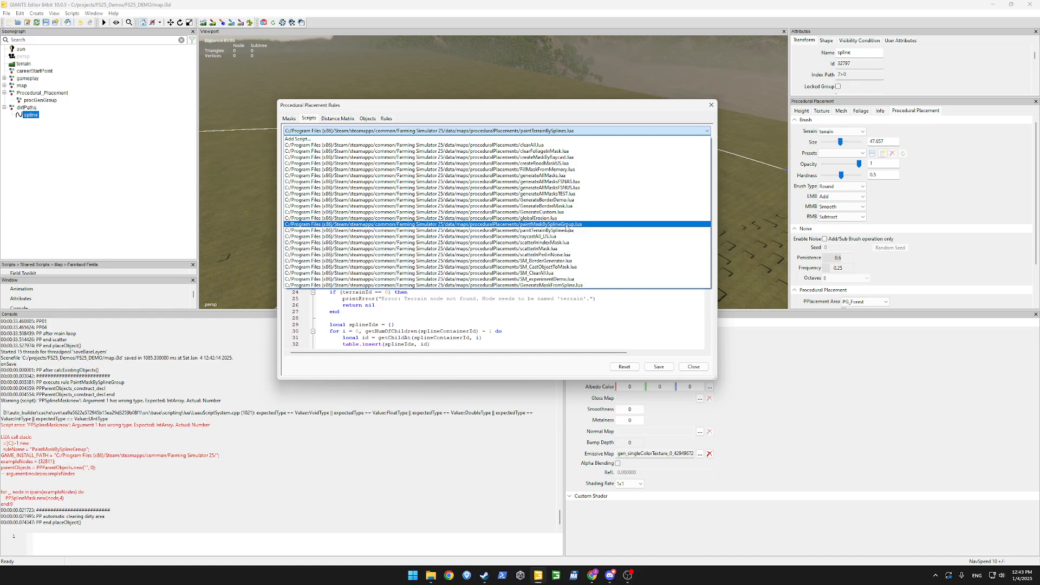
left_click(566, 225)
scroll(483, 263, "down", 5)
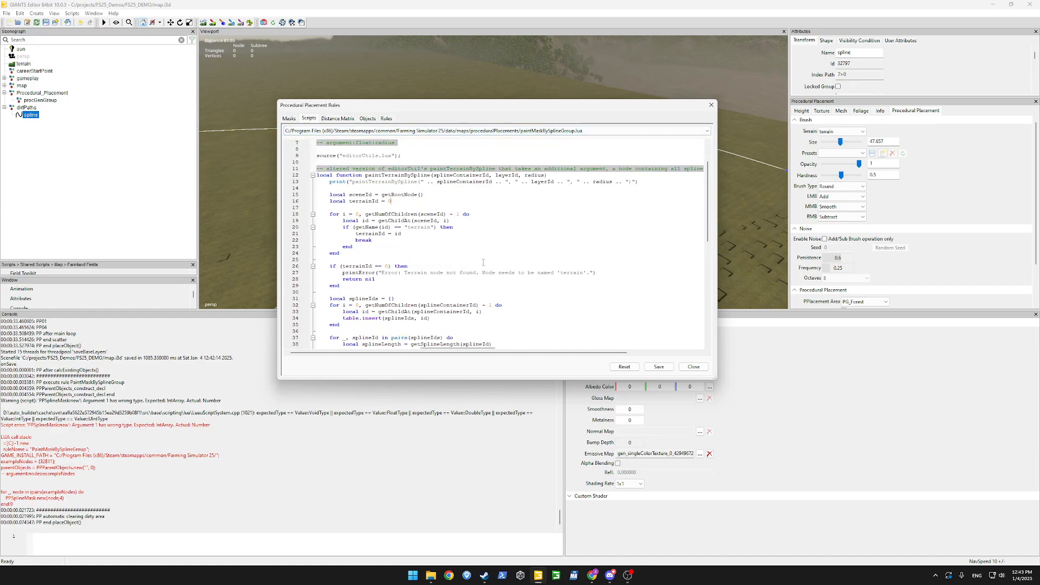
scroll(483, 263, "down", 8)
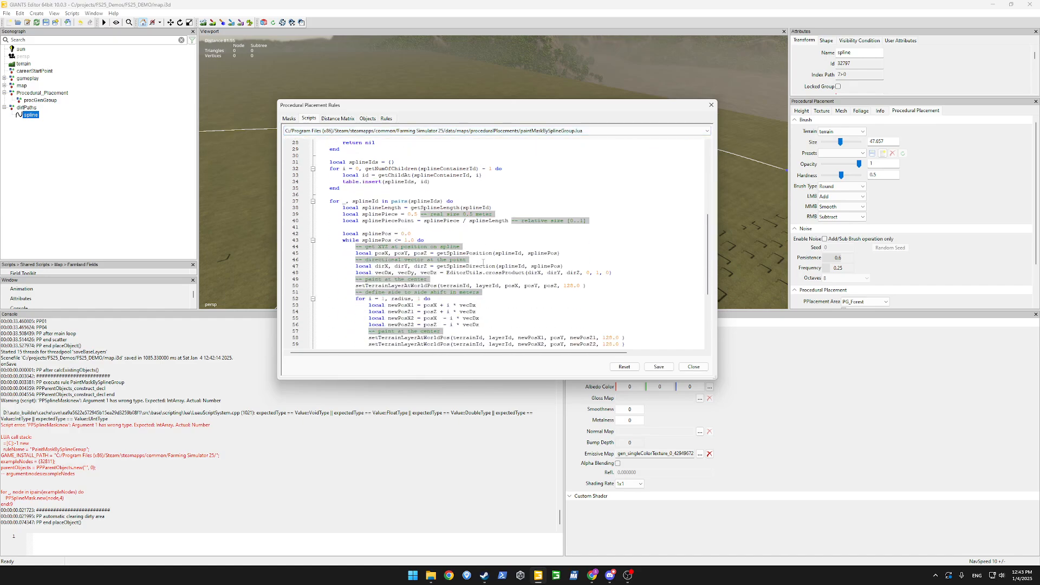
scroll(484, 262, "up", 4)
scroll(458, 239, "up", 2)
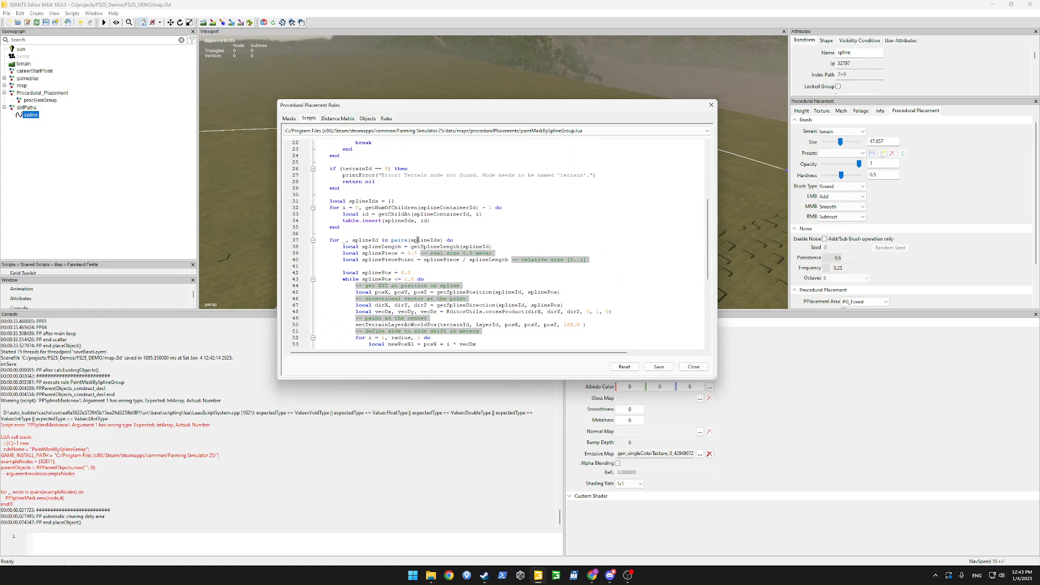
double_click(425, 241)
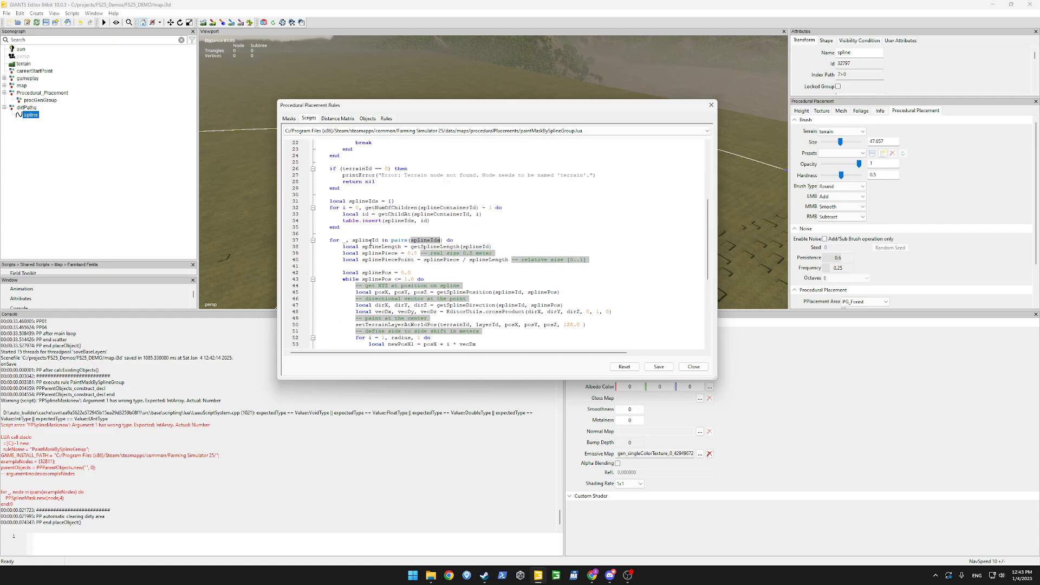
double_click(447, 247)
scroll(485, 244, "up", 7)
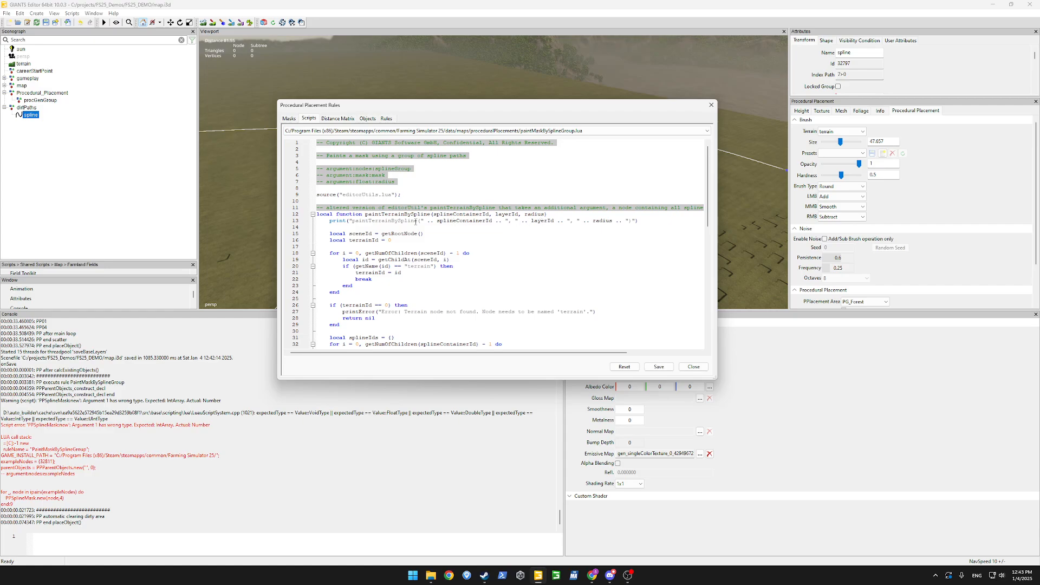
scroll(416, 222, "down", 5)
scroll(403, 225, "down", 10)
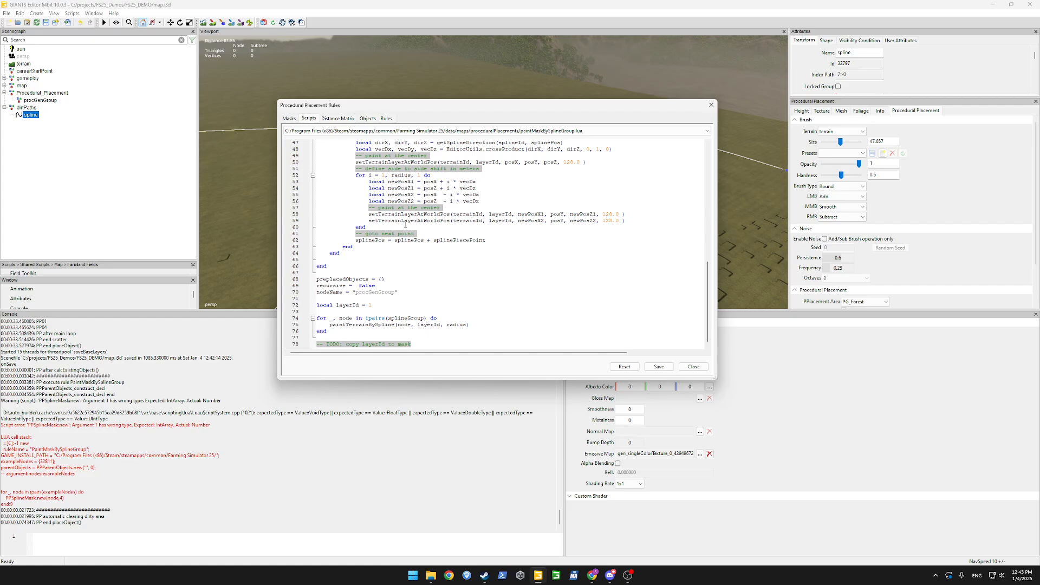
left_click(413, 131)
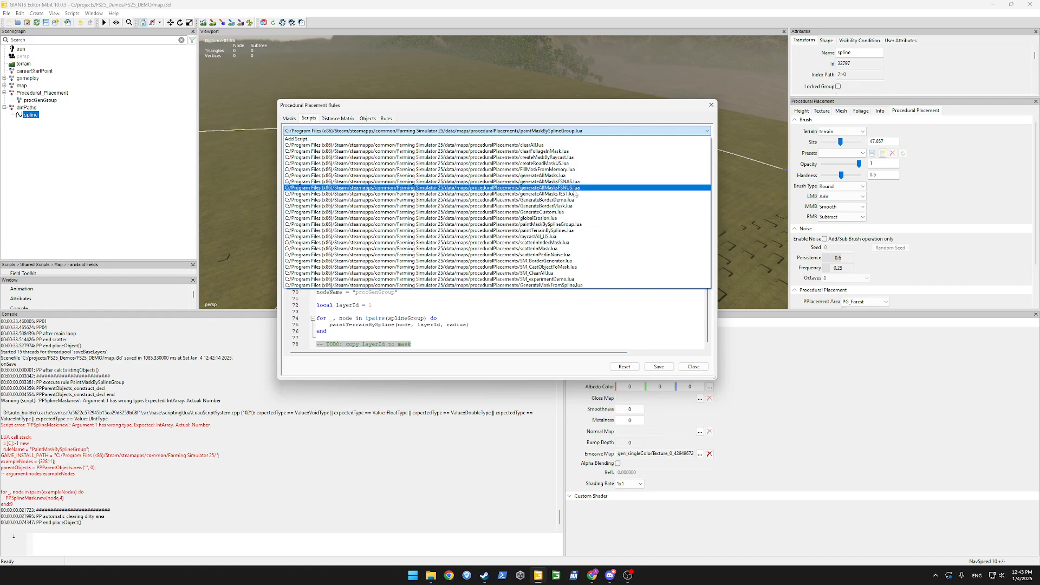
Review generateAllMasksFSNAS, then createRoadMaskUS's PPSignedDistanceMask and PPProjectObjectsMask calls.
left_click(542, 182)
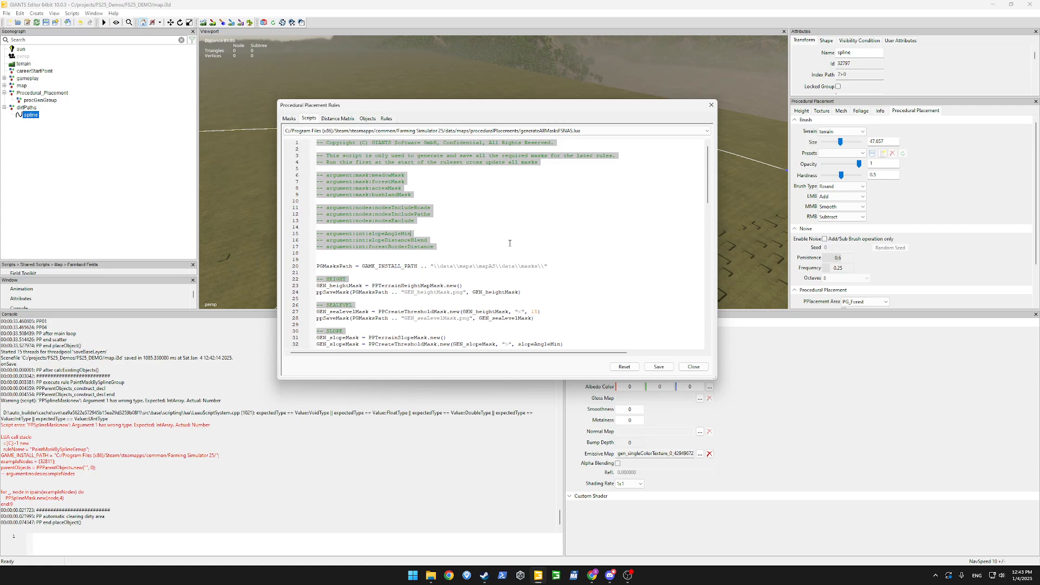
scroll(378, 217, "down", 4)
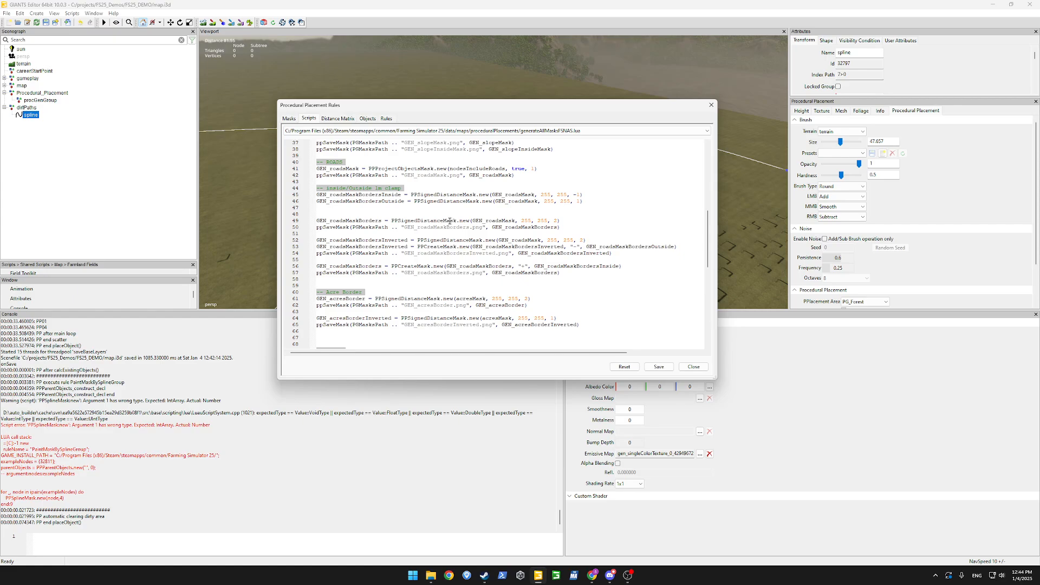
scroll(450, 221, "down", 9)
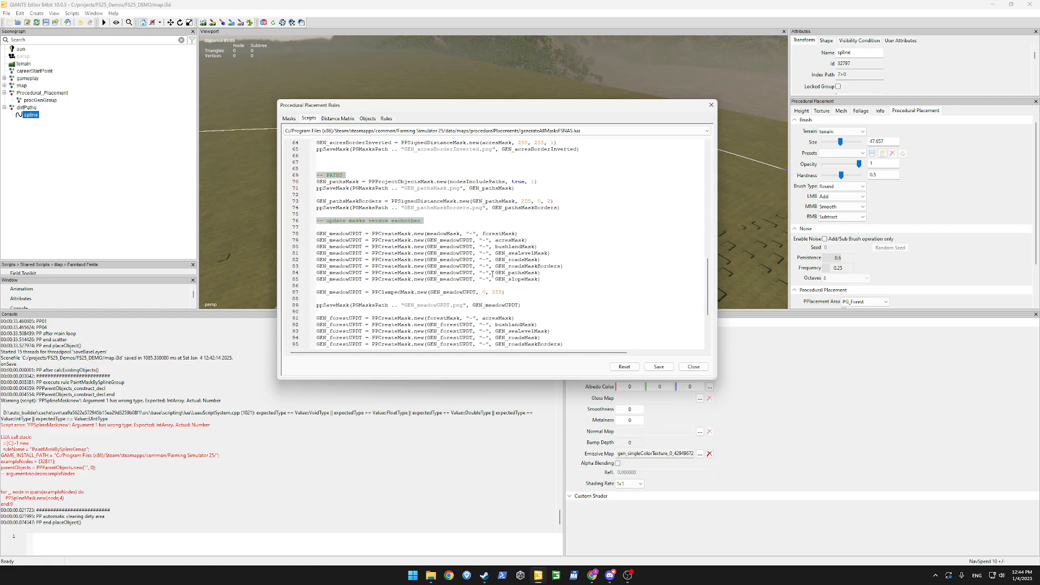
scroll(452, 217, "down", 5)
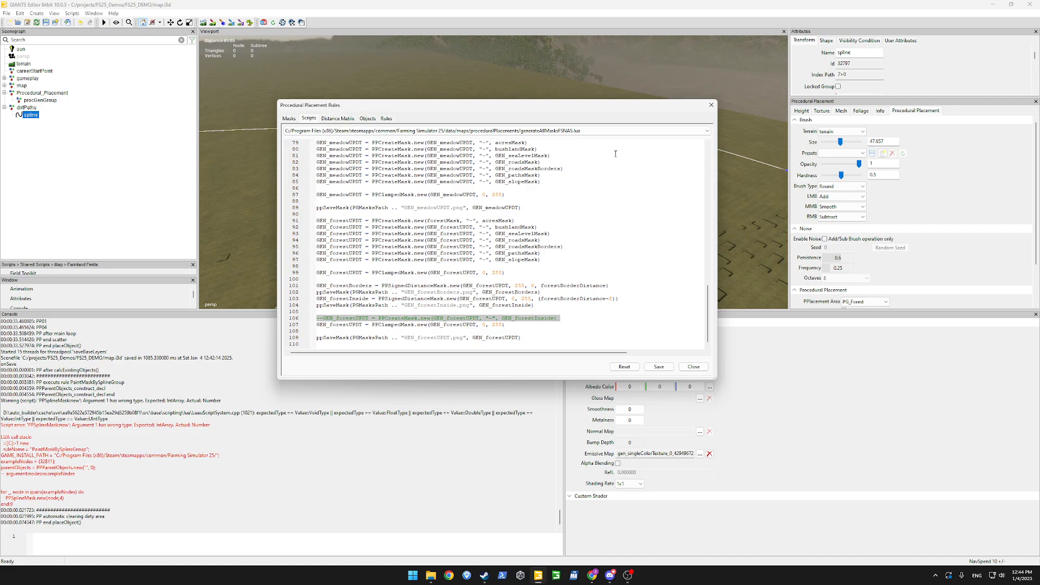
left_click(623, 131)
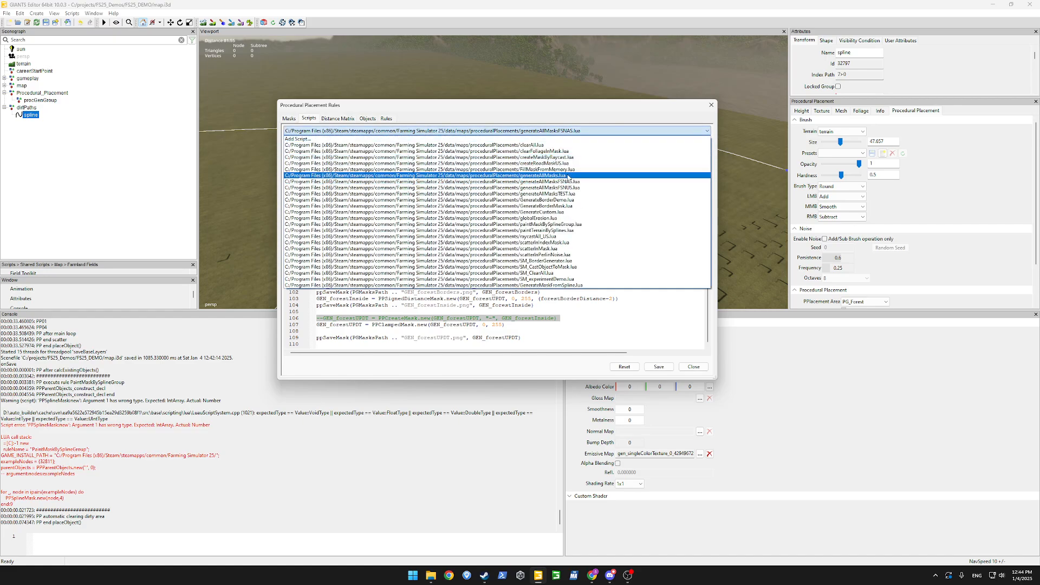
left_click(570, 163)
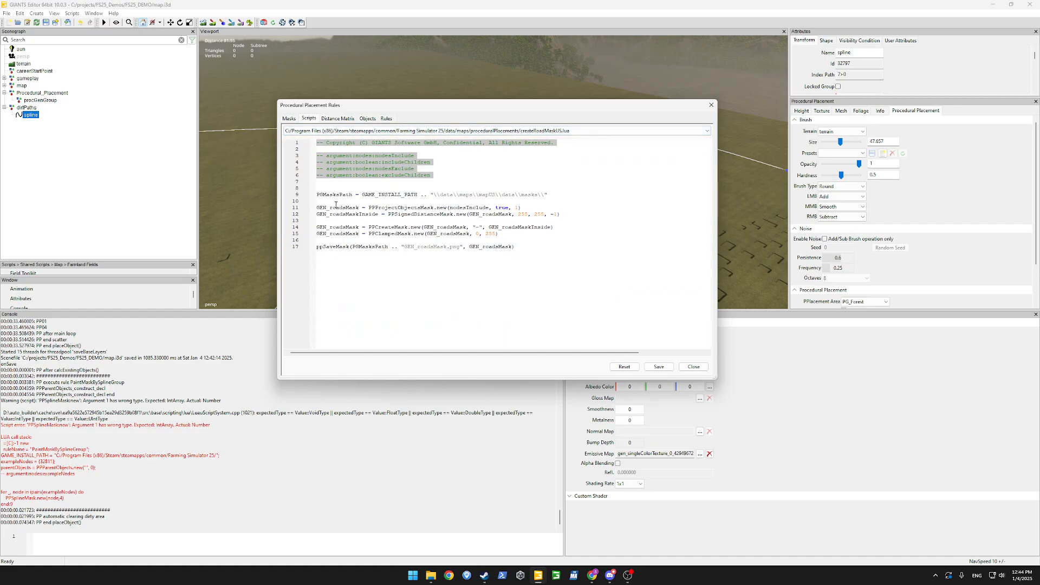
double_click(415, 215)
double_click(415, 208)
Review createMaskByRaycast's PPRaycastObjectsMask call, then scroll through generateAllMasksFSNUS.
left_click(620, 132)
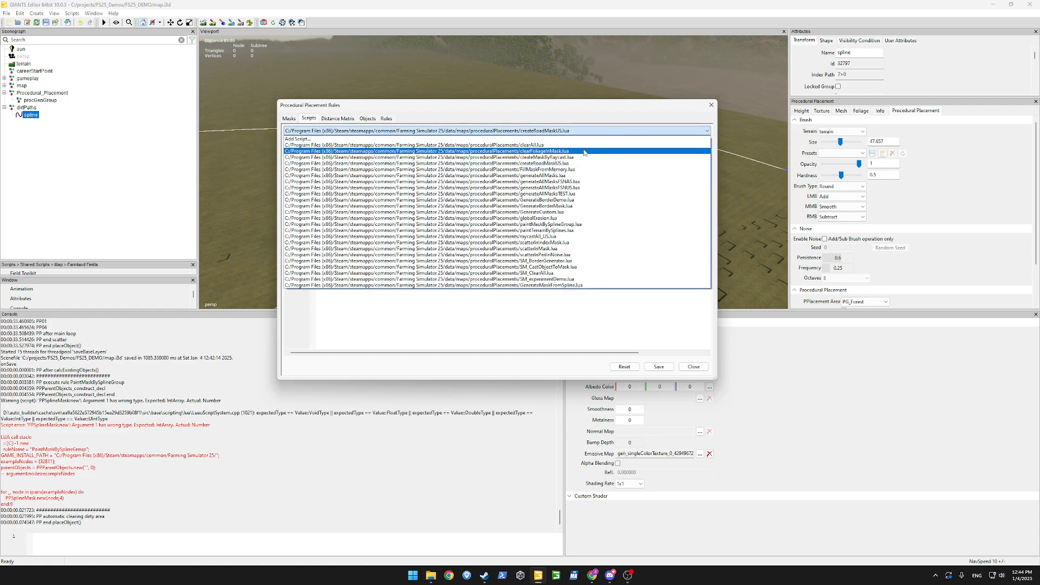
left_click(567, 157)
left_click(452, 194)
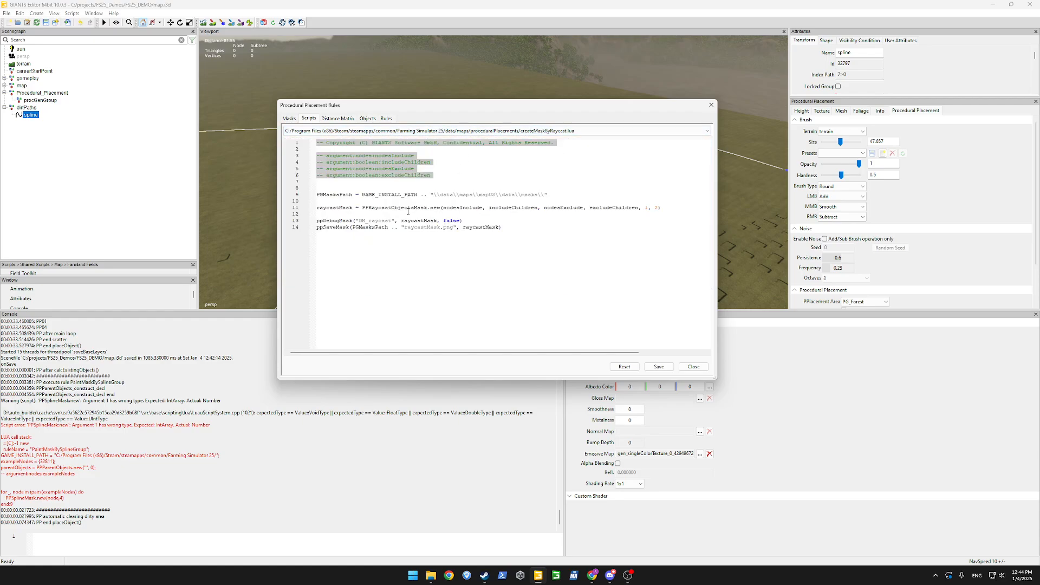
double_click(408, 209)
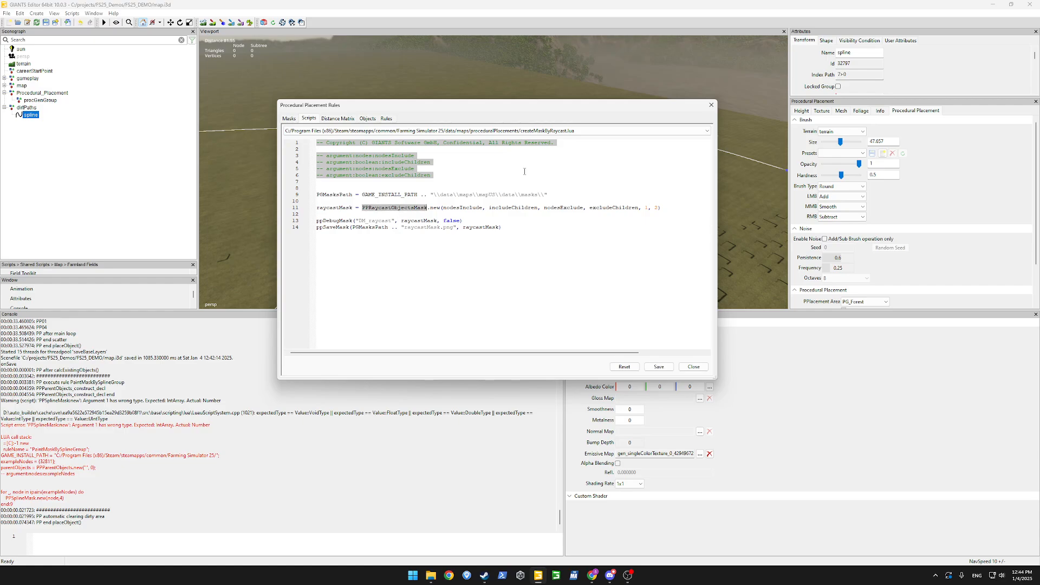
left_click(602, 132)
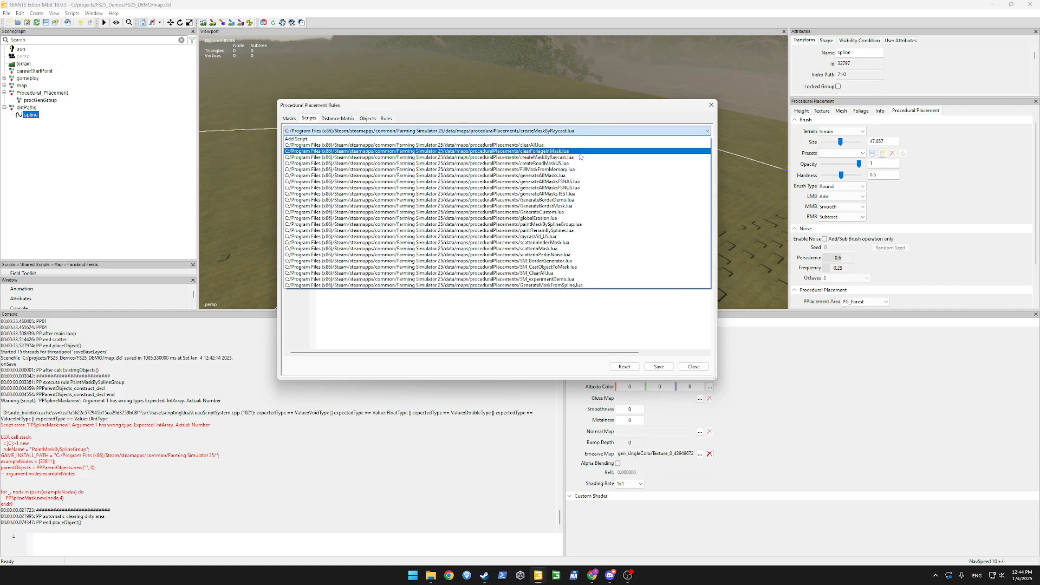
left_click(585, 188)
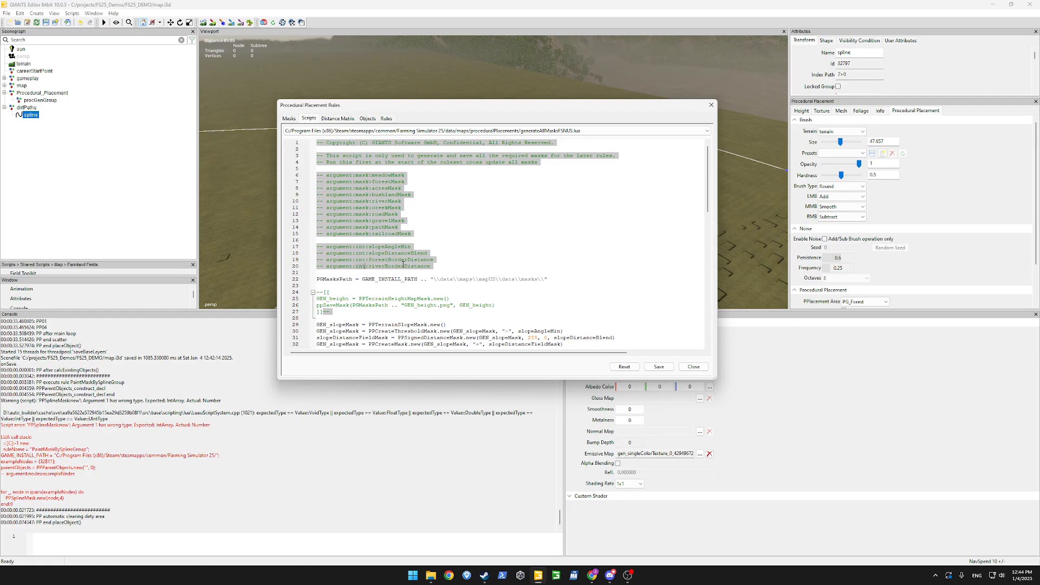
scroll(405, 248, "down", 7)
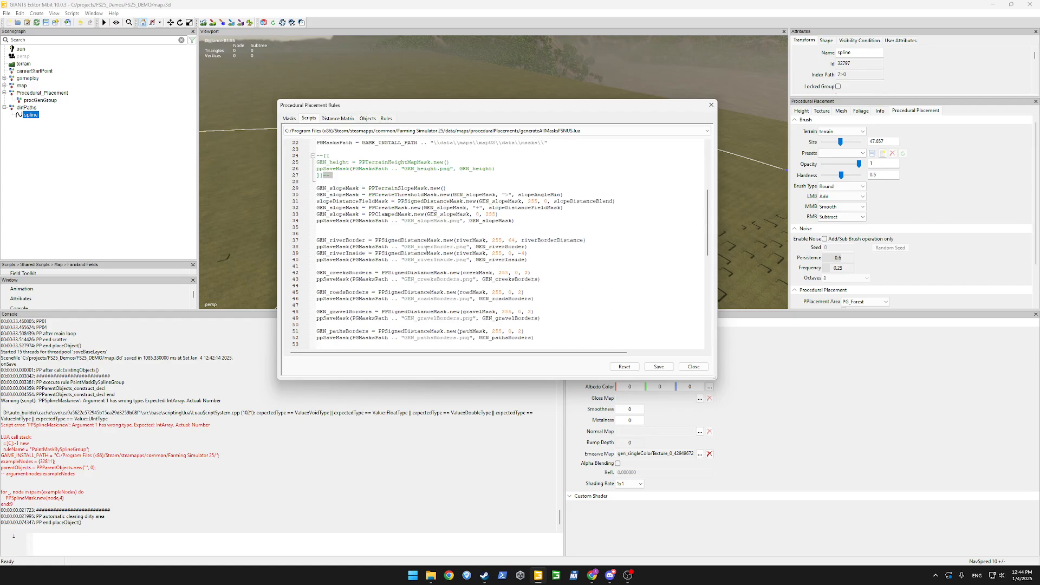
scroll(429, 237, "down", 2)
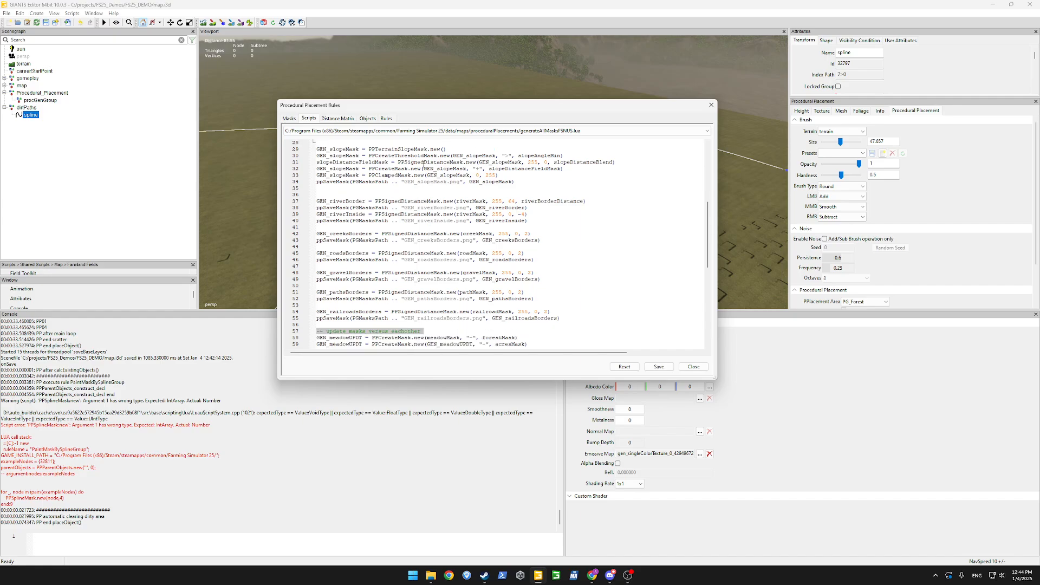
scroll(415, 193, "down", 12)
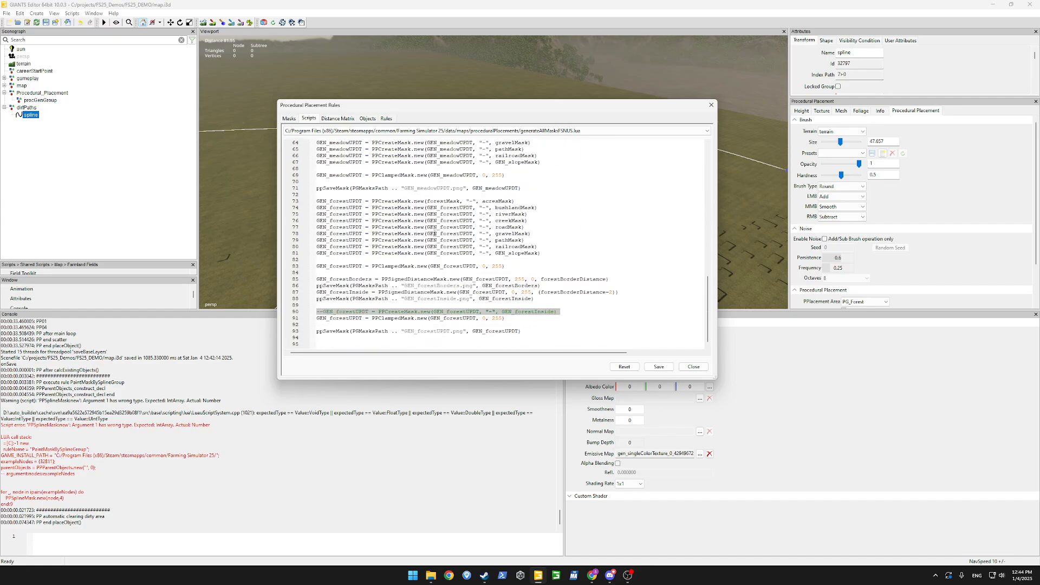
scroll(477, 288, "up", 20)
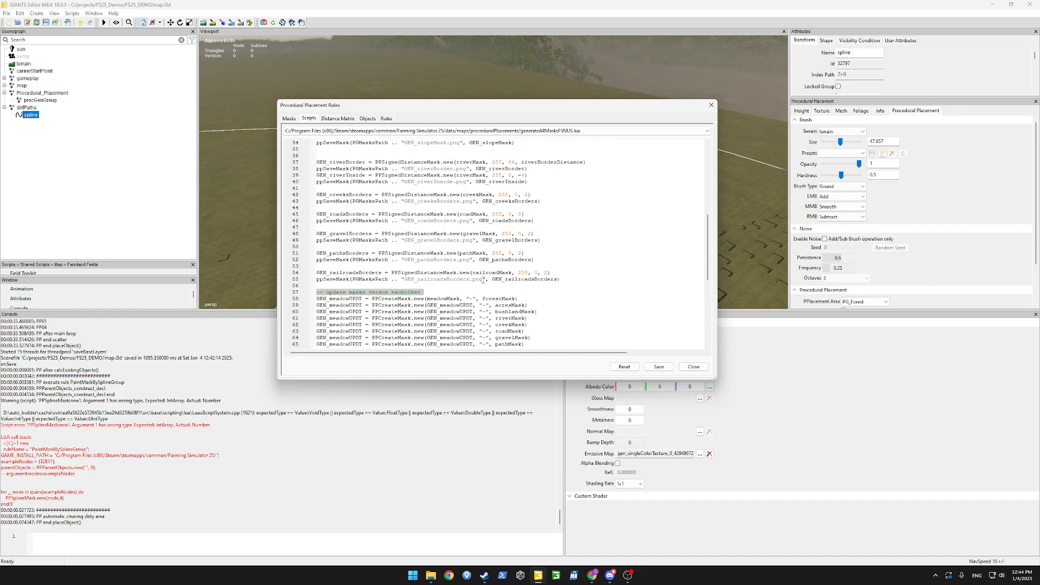
Load GenerateMaskFromSpline.lua and mark exampleNodes and its nodes argument type.
left_click(519, 130)
left_click(568, 285)
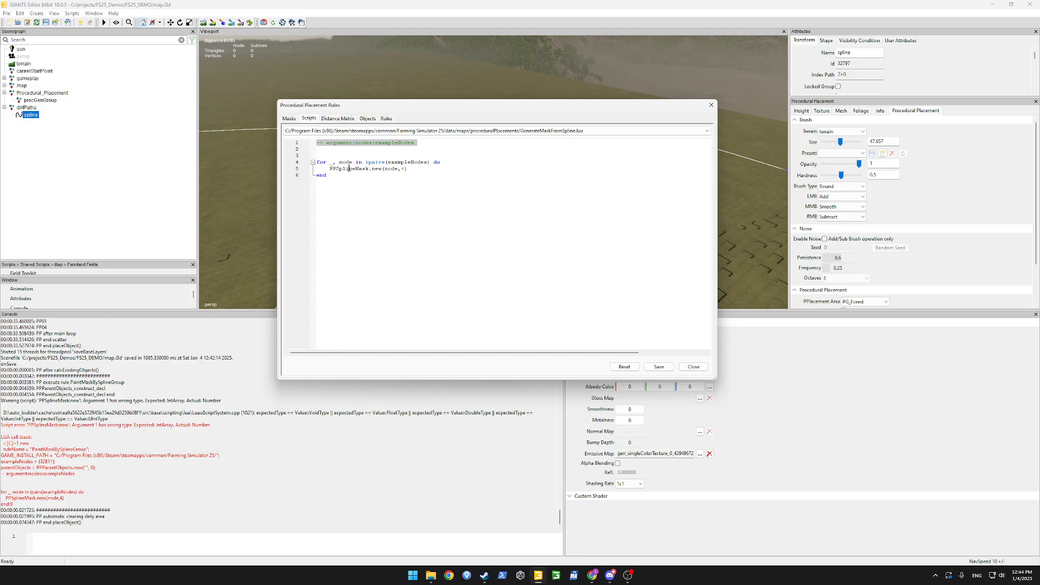
double_click(419, 163)
double_click(364, 143)
Create a new placement script named InputArguments through Add Script....
left_click(420, 131)
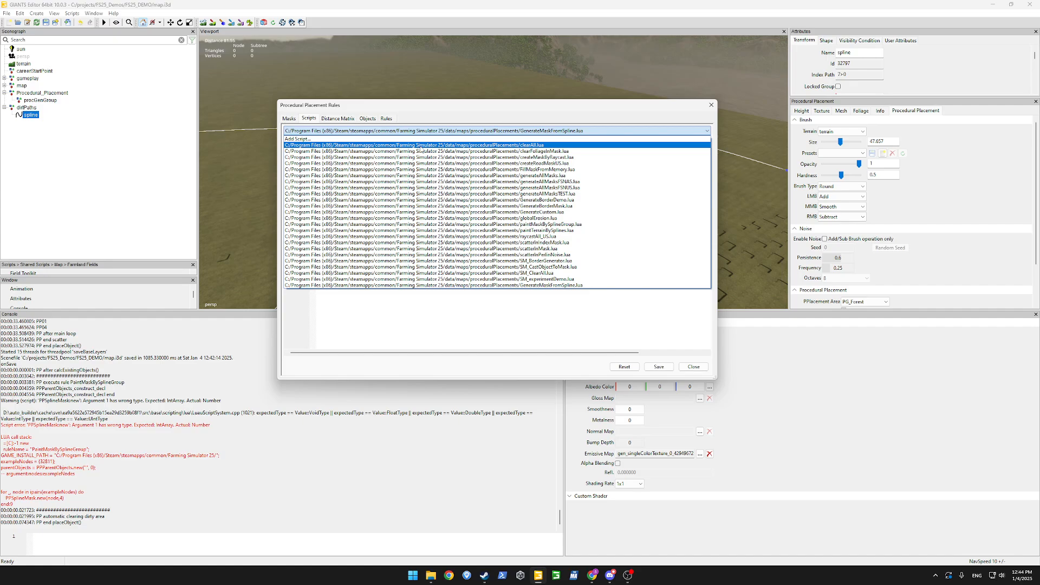
left_click(421, 138)
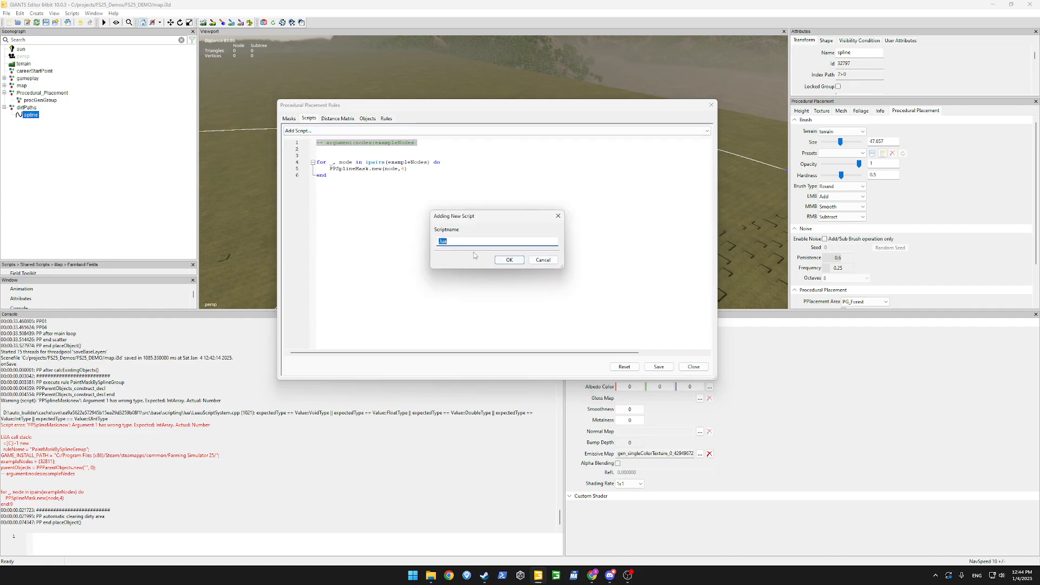
left_click(472, 239)
type("InputArgument")
type("s")
key("Return")
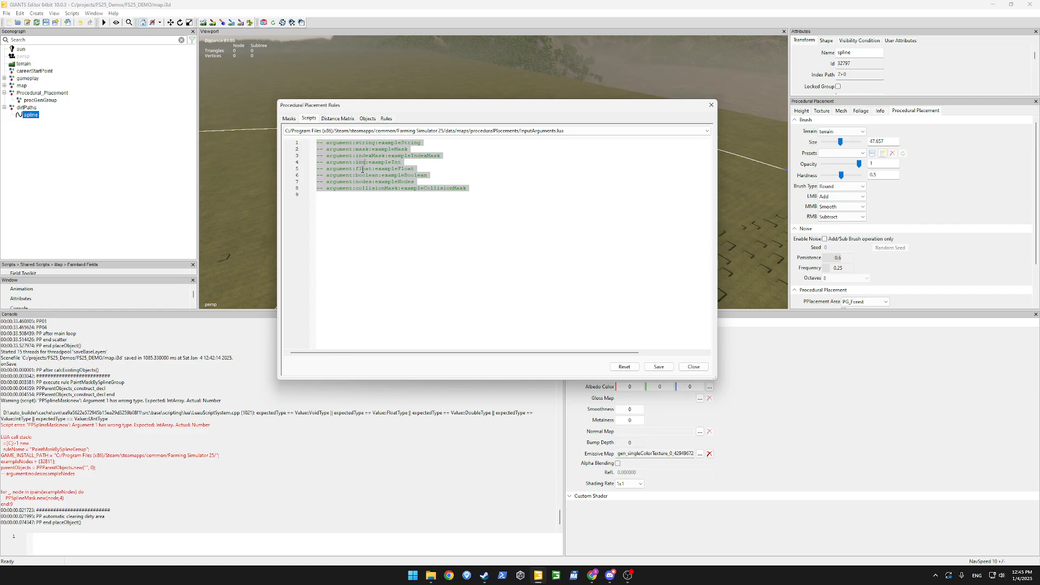
Refocus the Procedural Placement Rules dialog and open the Window menu.
left_click(1, 116)
left_click(568, 123)
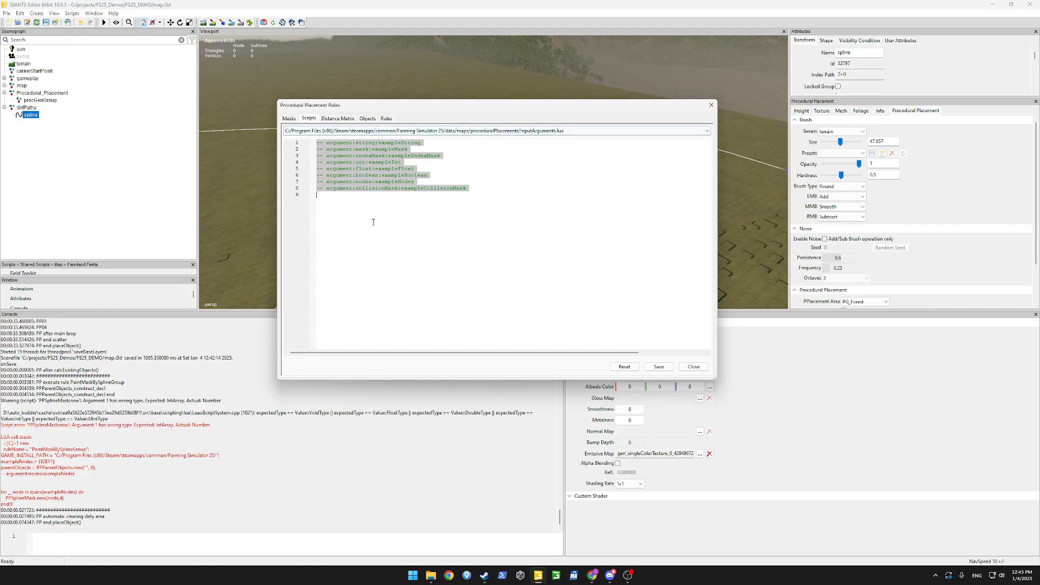
left_click(94, 14)
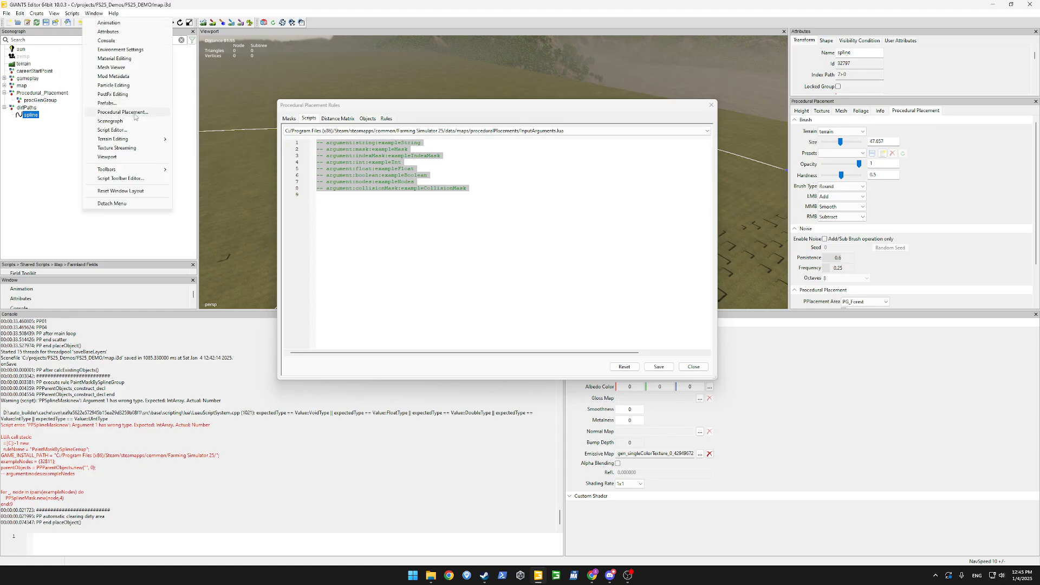
Open Editor Utils in the Script Editor and select all its code with Ctrl+A.
left_click(112, 130)
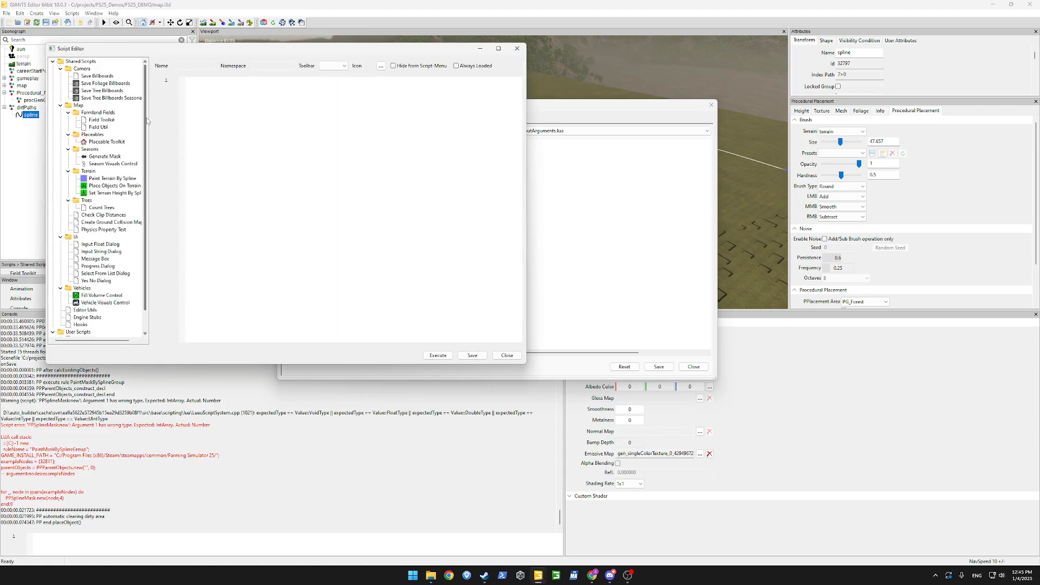
scroll(130, 255, "down", 1)
left_click(87, 289)
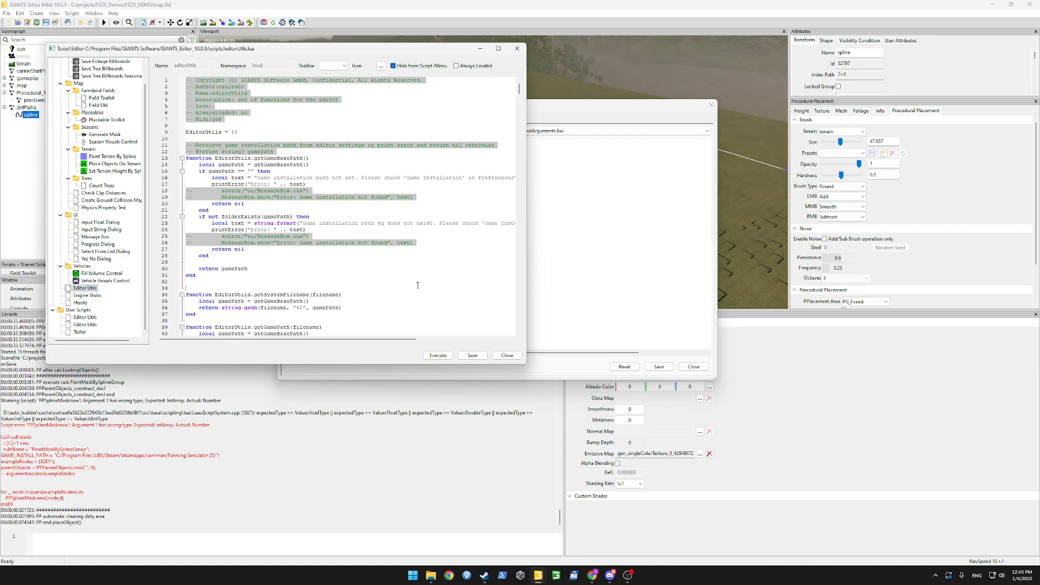
key("ctrl+a")
left_click(411, 584)
Launch Visual Studio Code and paste the Editor Utils code into a new untitled file.
type("code")
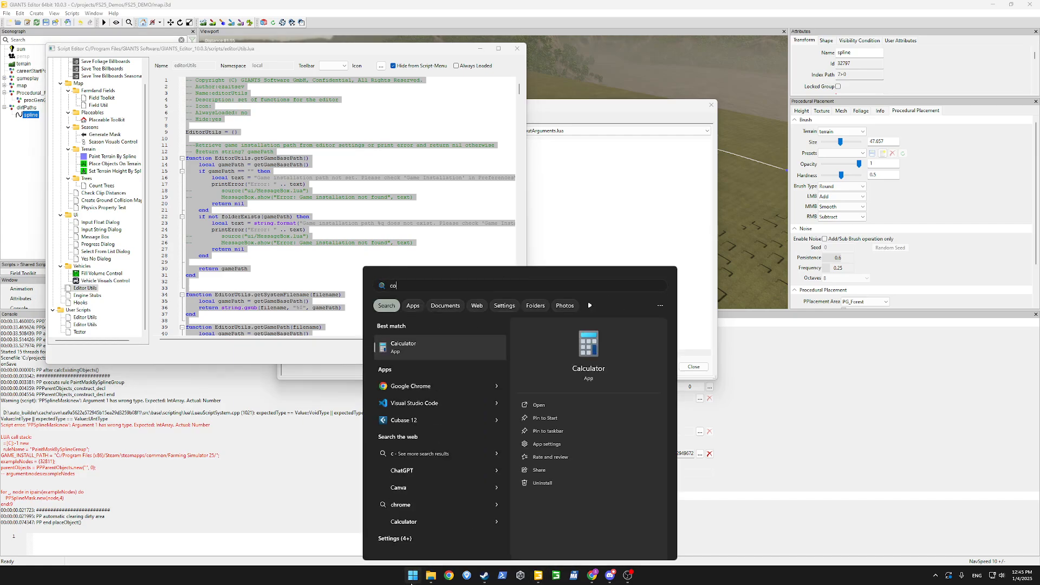
key("Return")
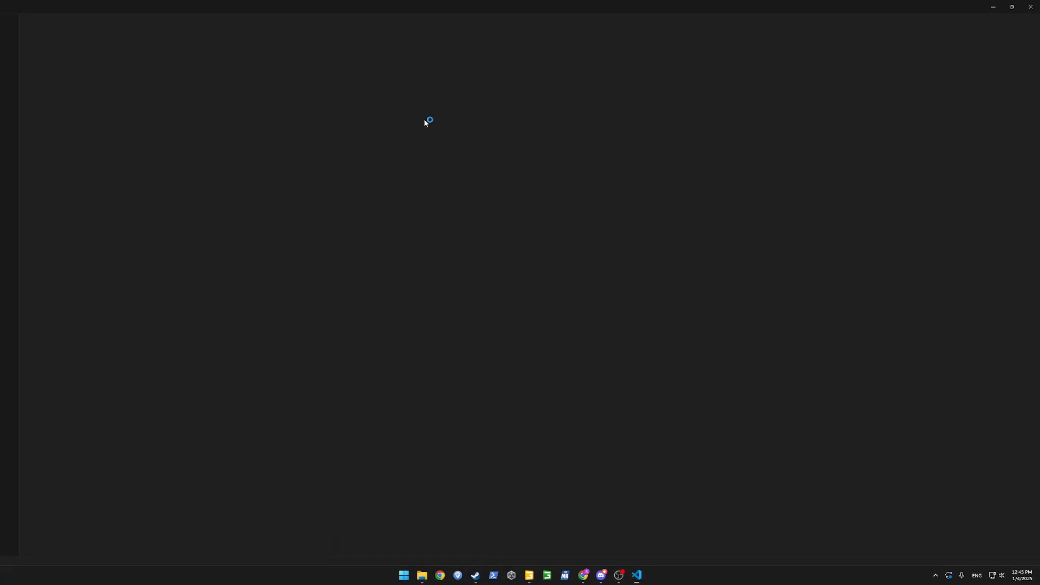
key("ctrl+n")
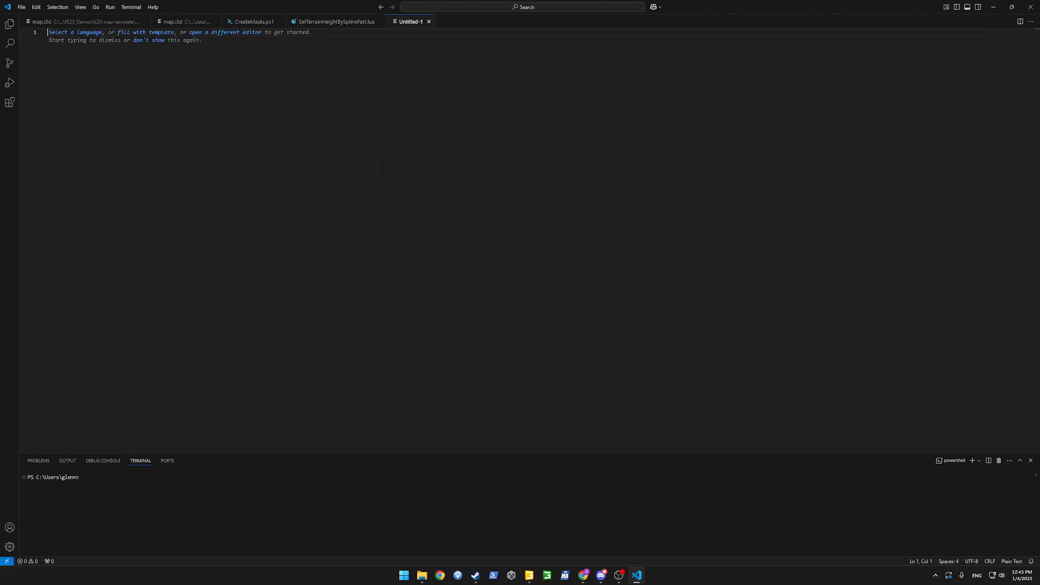
key("ctrl+v")
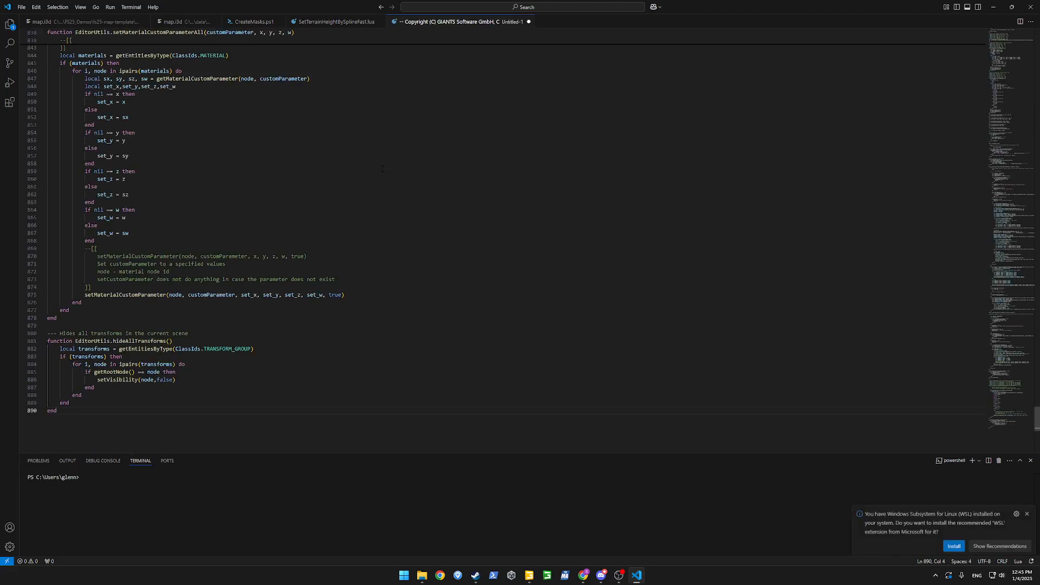
scroll(365, 285, "up", 15)
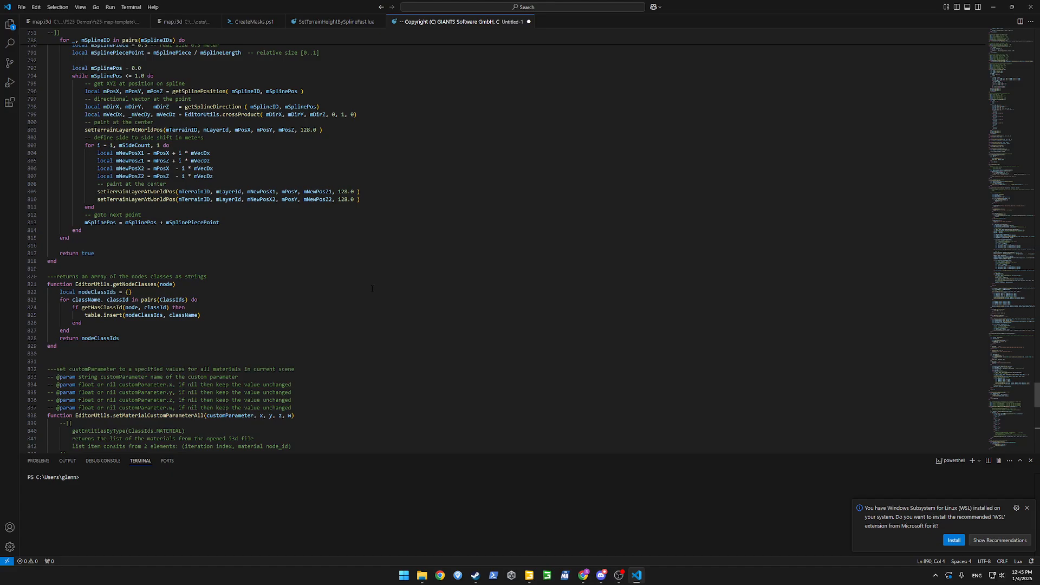
Search the pasted code for 'spline' and step through the matches.
key("ctrl+f")
type("spline")
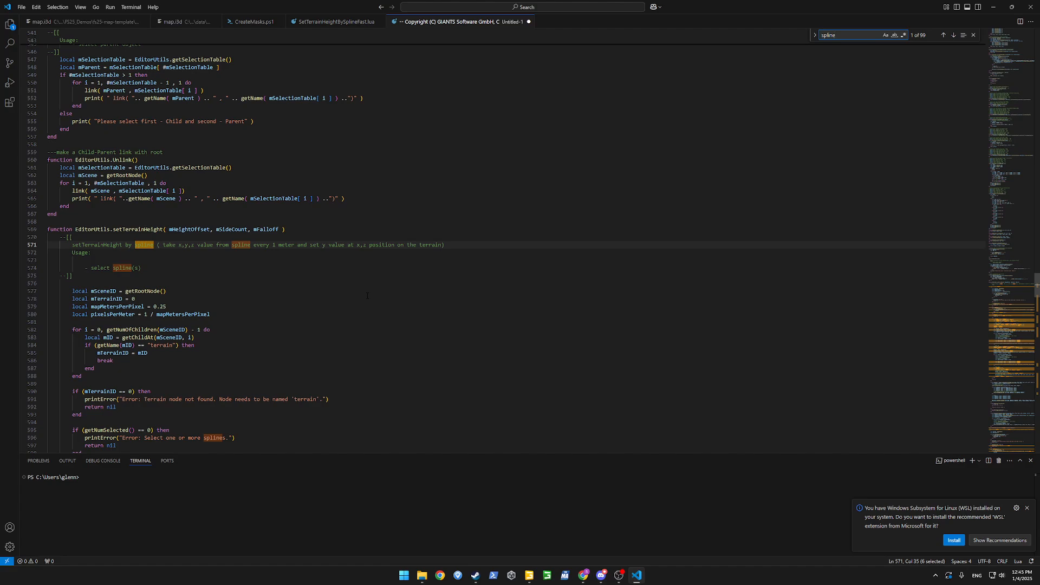
scroll(367, 296, "down", 5)
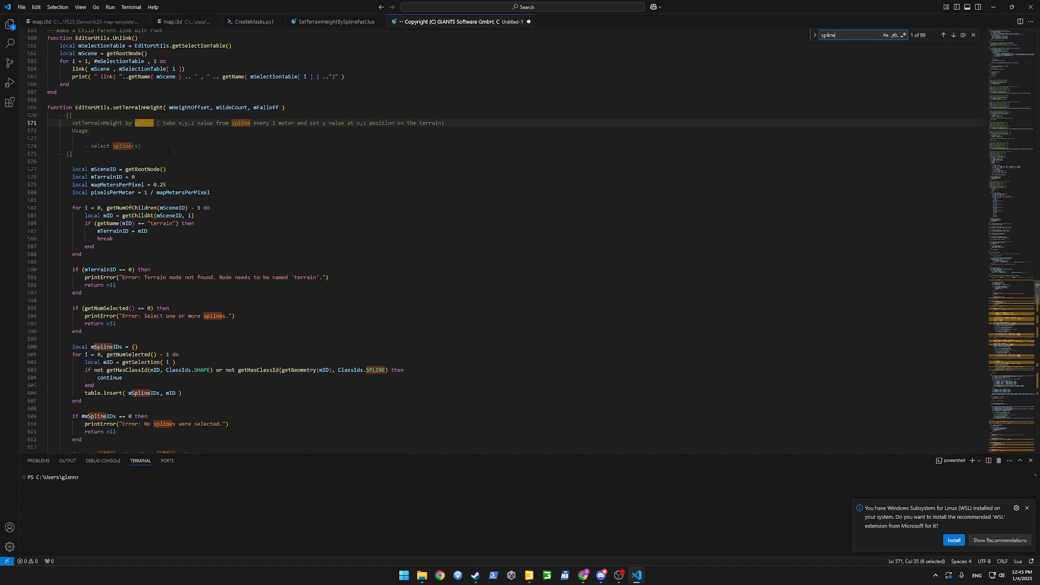
scroll(169, 152, "up", 1)
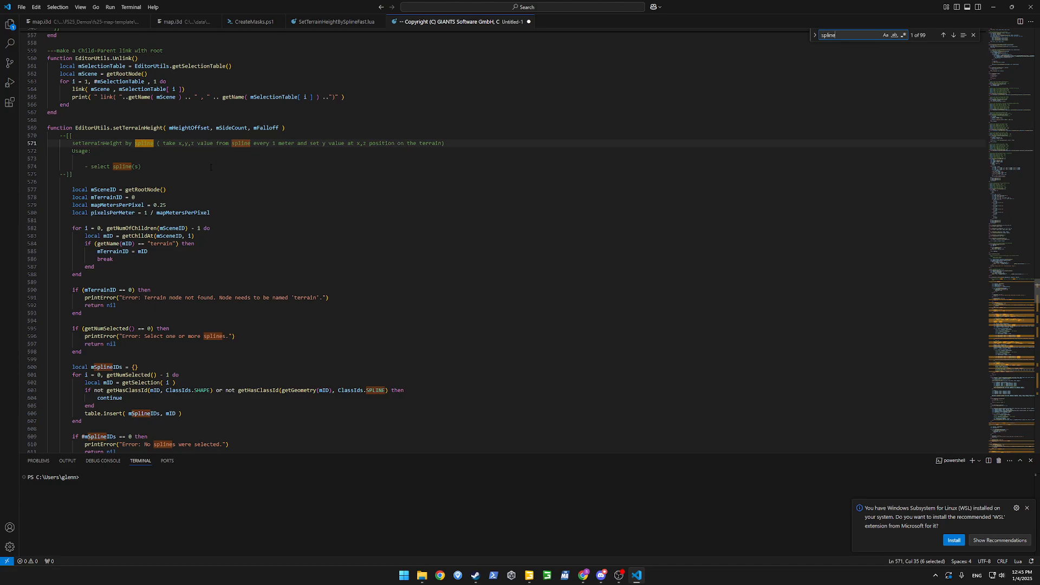
key("Return")
key("Return")
key("Return")
key("Return")
key("Return")
key("Return")
key("Return")
key("Return")
key("Return")
key("Return")
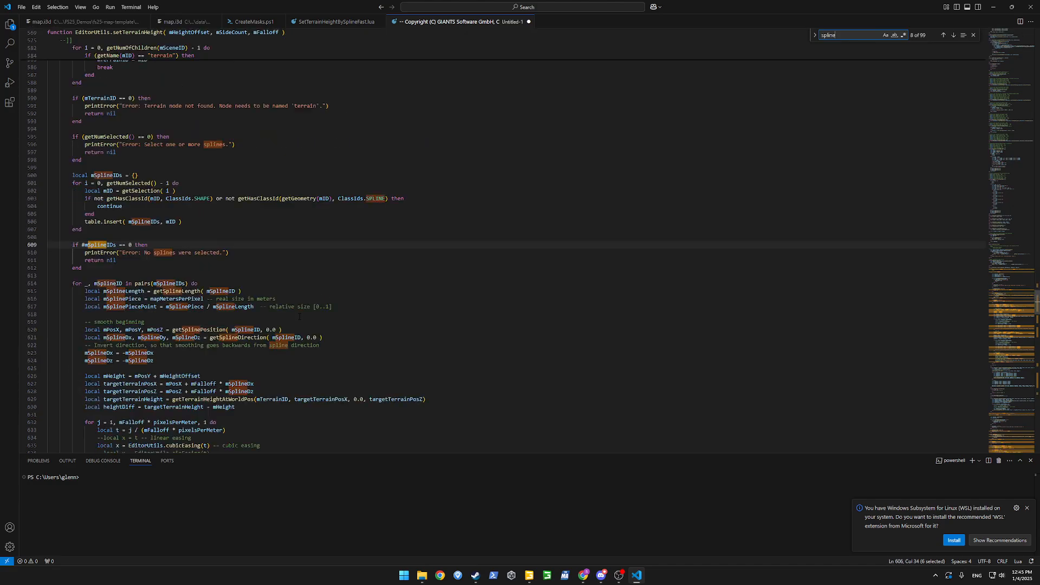
key("Return")
key("Return")
key("Return")
key("Return")
key("Return")
key("Return")
key("Return")
key("Return")
key("Return")
key("Return")
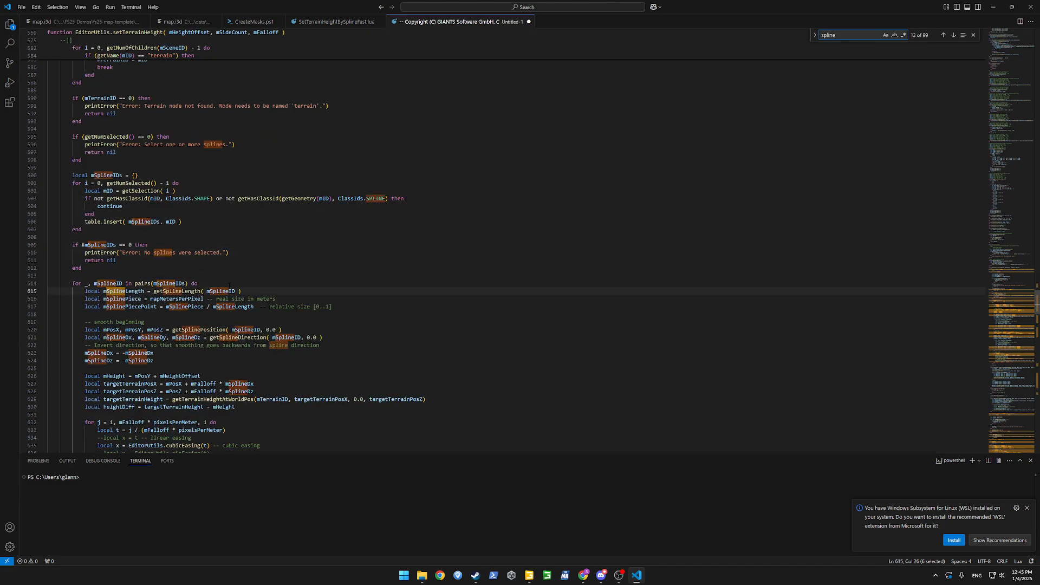
Scroll through the remaining spline-related functions, then return to GIANTS Editor.
scroll(233, 284, "down", 4)
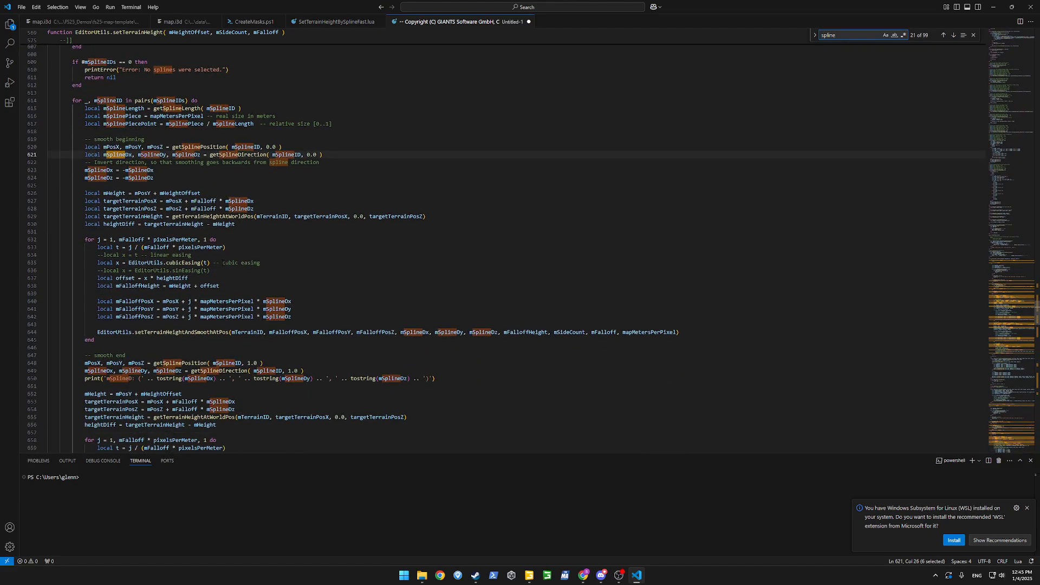
scroll(190, 248, "down", 4)
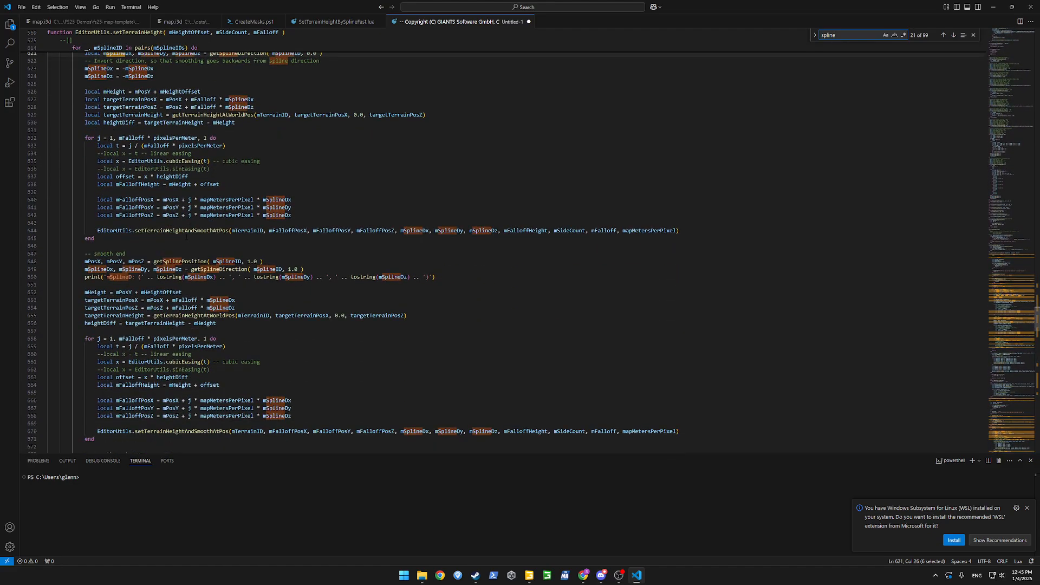
scroll(176, 245, "down", 20)
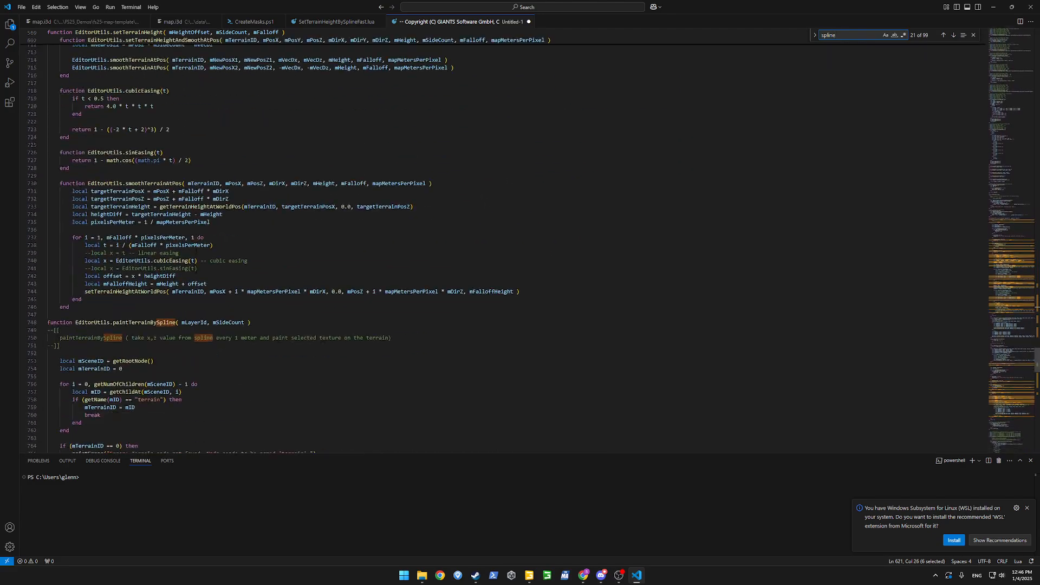
scroll(196, 266, "down", 4)
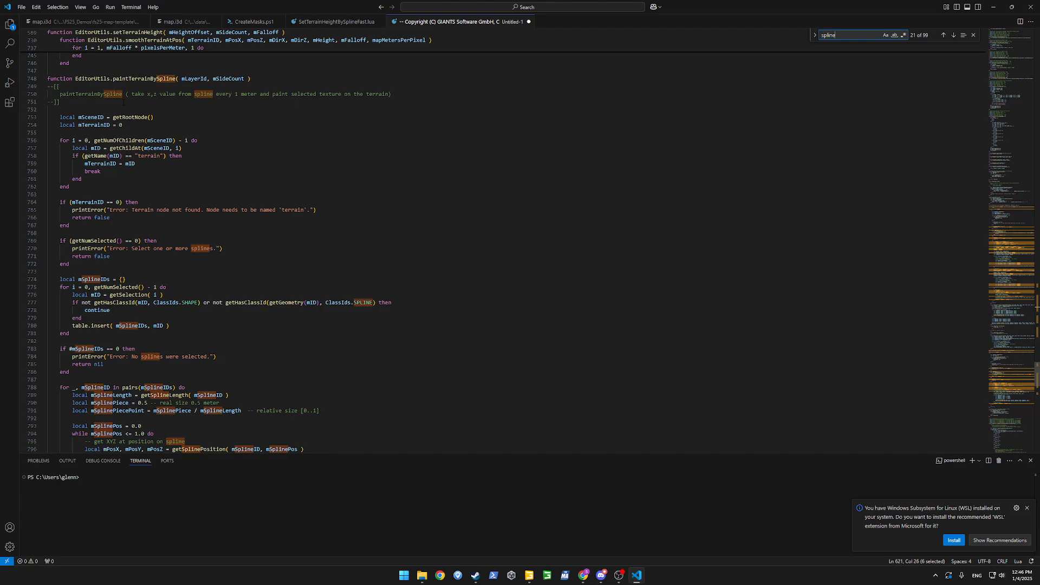
scroll(125, 111, "down", 3)
scroll(157, 111, "down", 4)
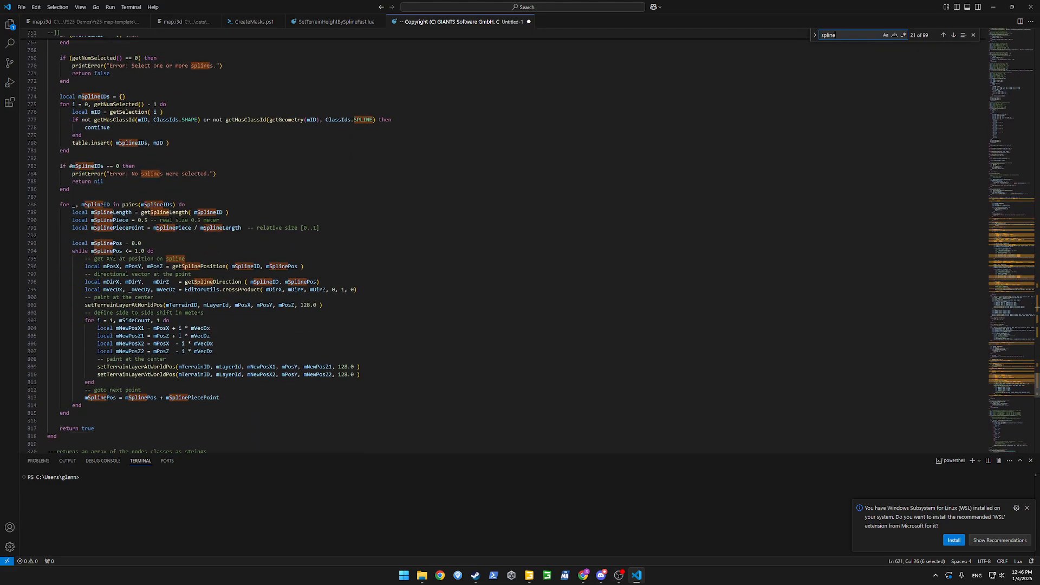
scroll(174, 164, "down", 10)
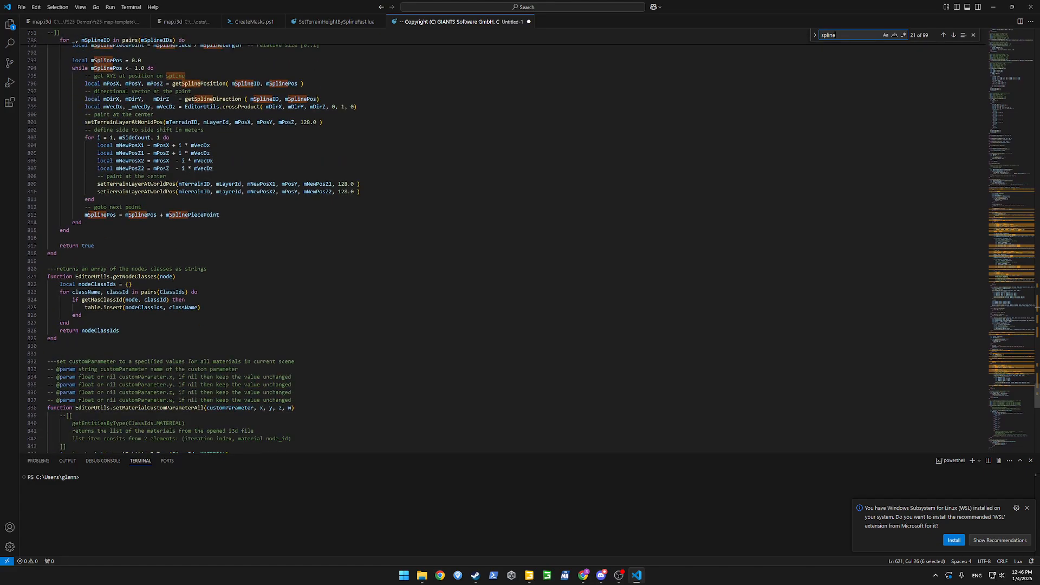
scroll(168, 163, "down", 15)
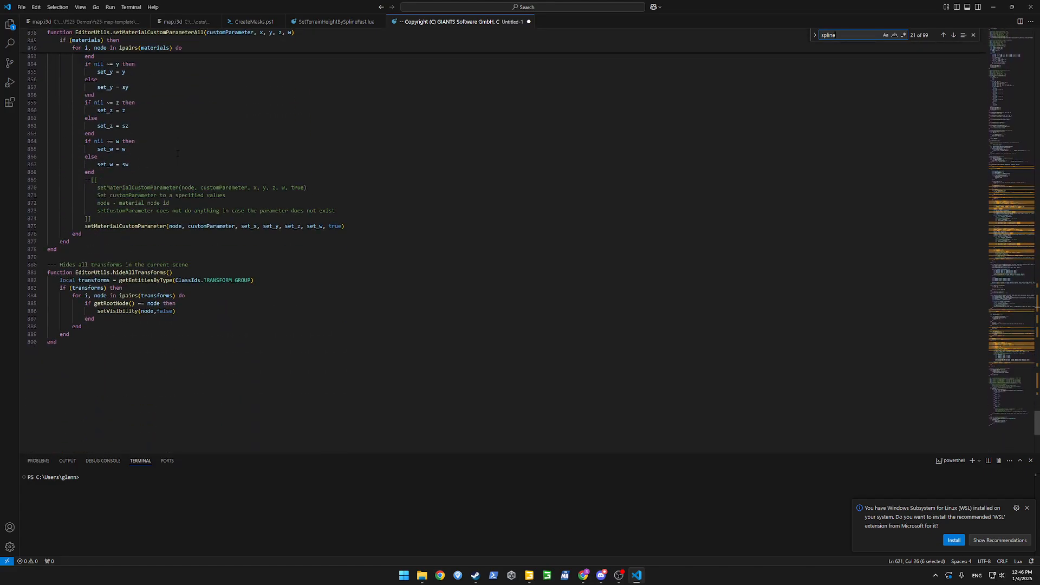
key("alt+Tab")
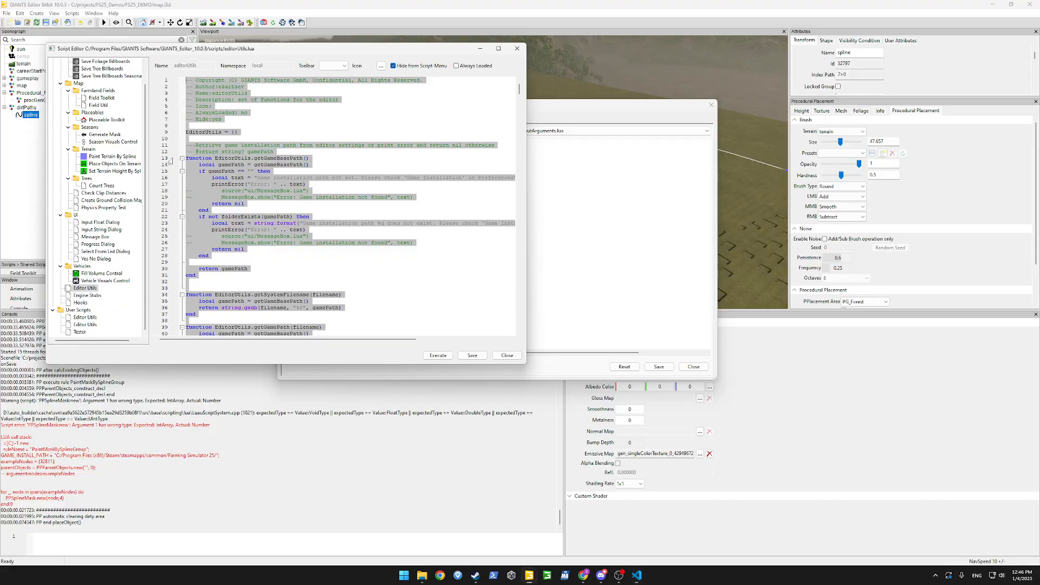
Load SM_CastObjectToMask.lua from the placement scripts list.
left_click(277, 158)
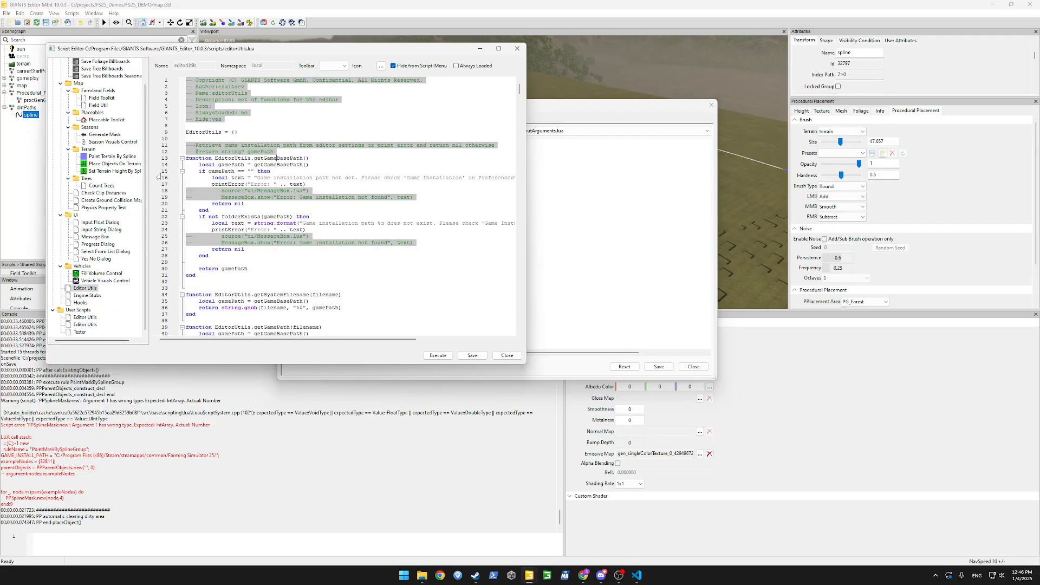
left_click(597, 222)
left_click(537, 130)
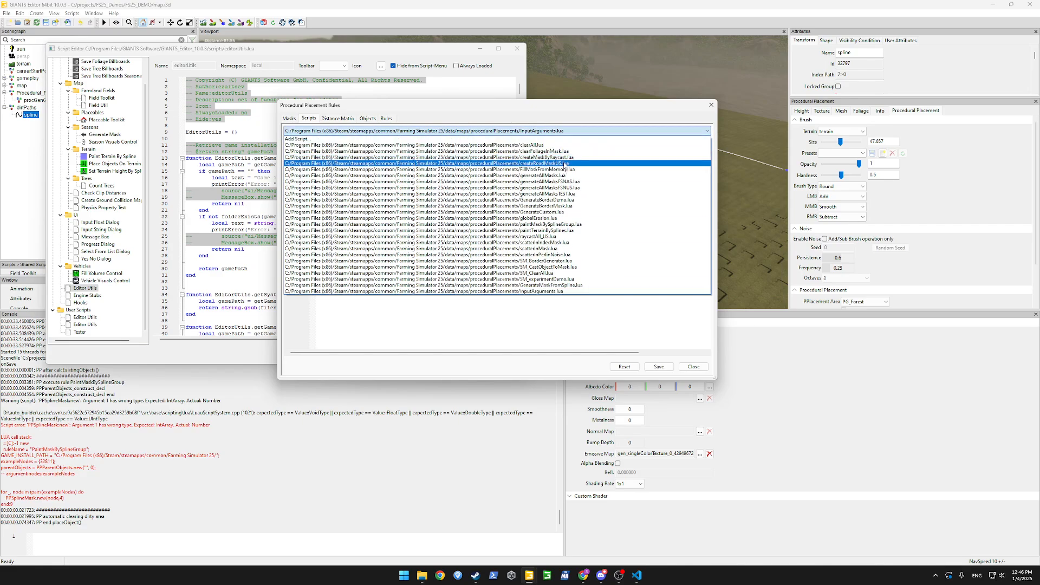
left_click(562, 267)
Copy the PPProjectObjectsMask name from the script and switch to VS Code.
left_click(530, 261)
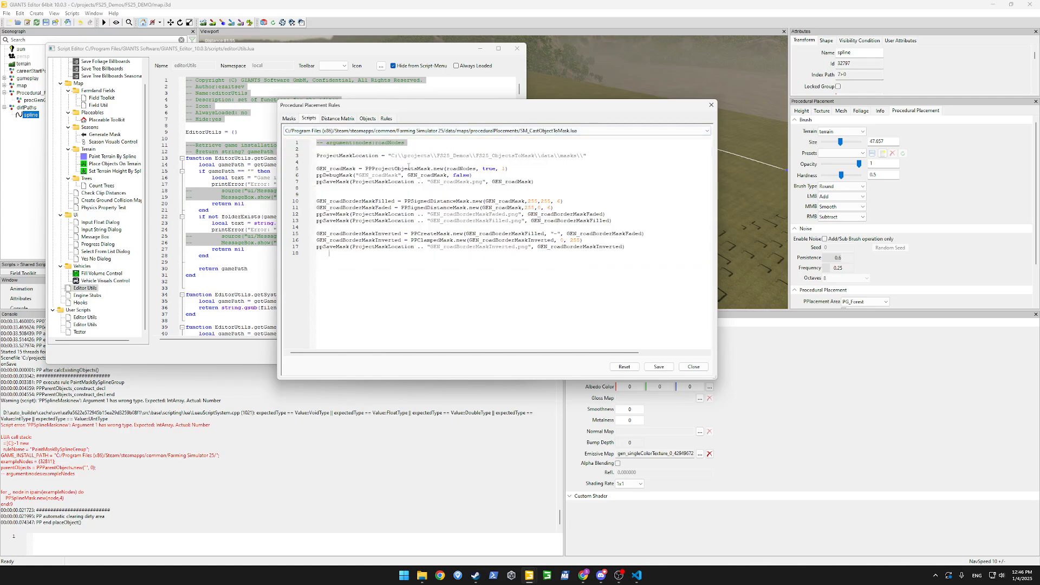
double_click(391, 169)
key("ctrl+c")
key("alt+Tab")
key("Tab")
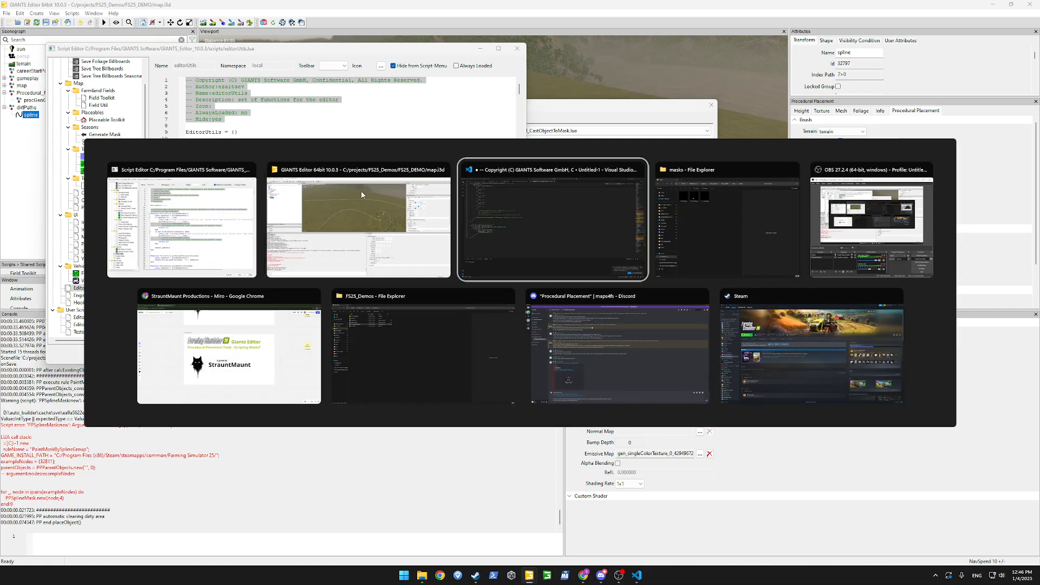
Search the Editor Utils code for PPProjectObjectsMask, find nothing, and return to the Script Editor.
key("ctrl+f")
key("ctrl+v")
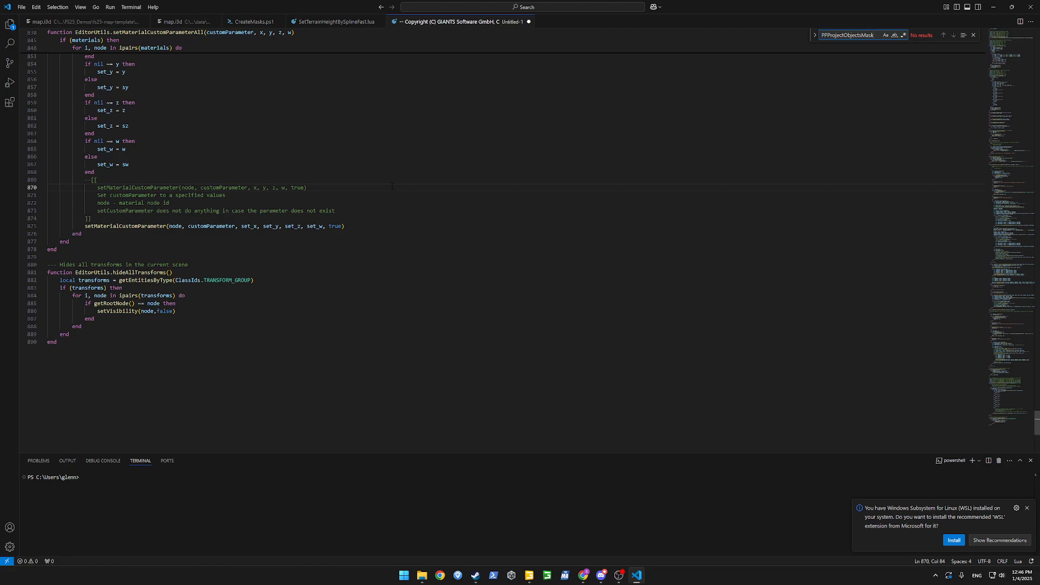
left_click(392, 186)
mouse_move(425, 581)
left_click(396, 342)
scroll(396, 296, "up", 10)
scroll(396, 296, "up", 20)
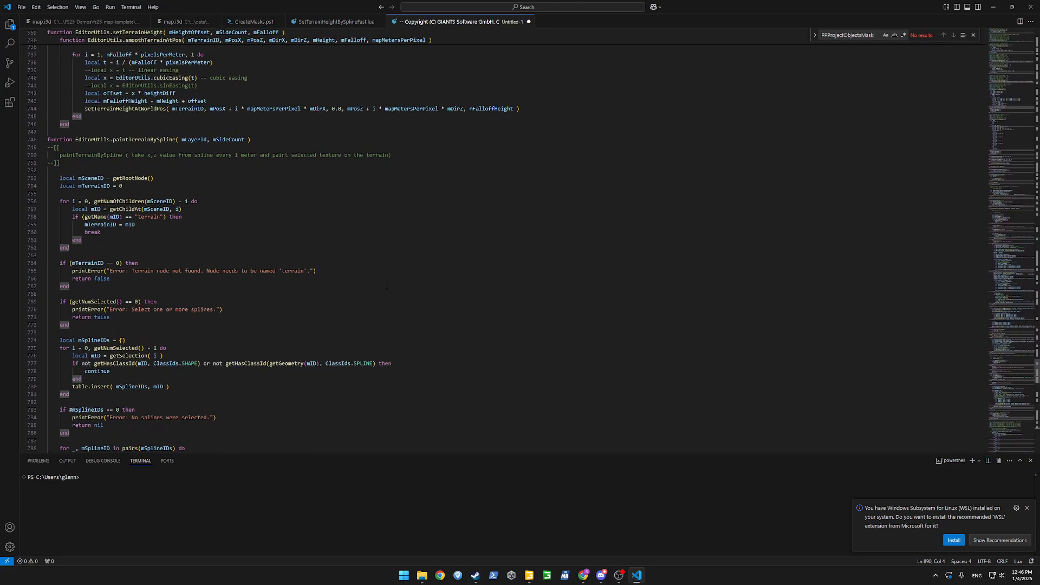
scroll(387, 285, "up", 15)
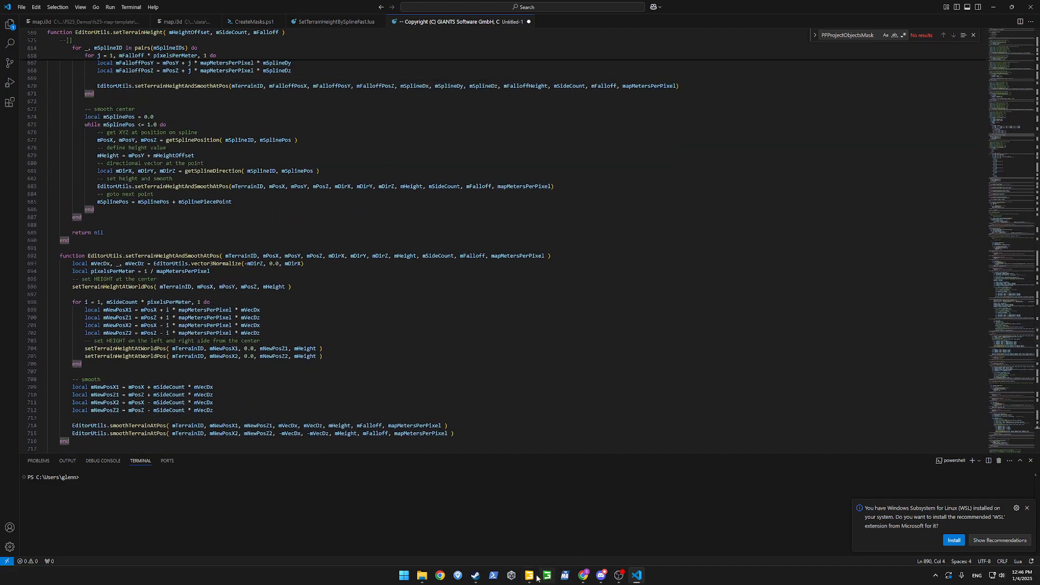
mouse_move(529, 576)
left_click(560, 539)
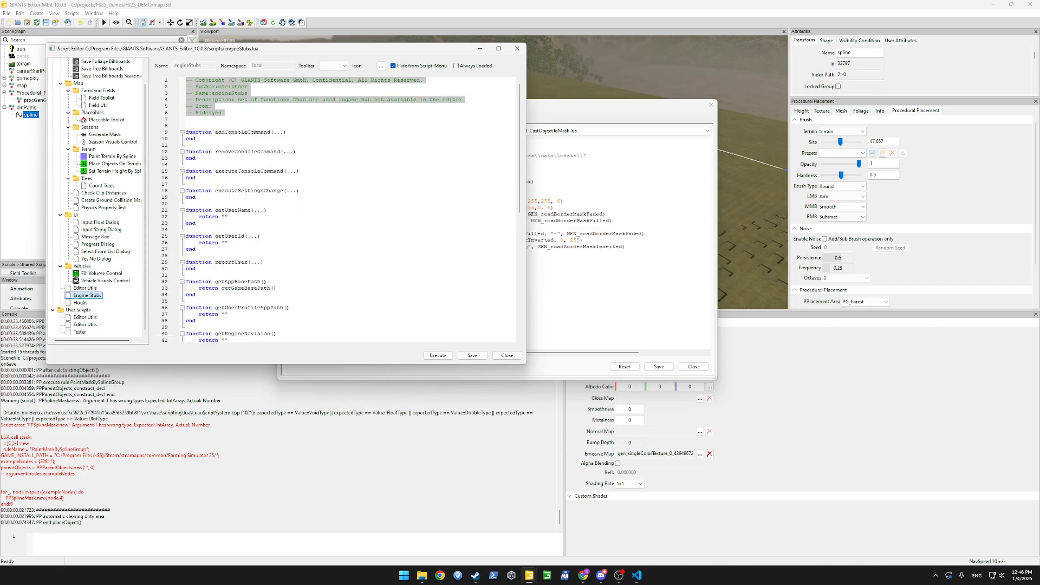
Load Hooks.lua in the Script Editor, glance over it, then close the editor.
left_click(81, 303)
scroll(279, 251, "down", 6)
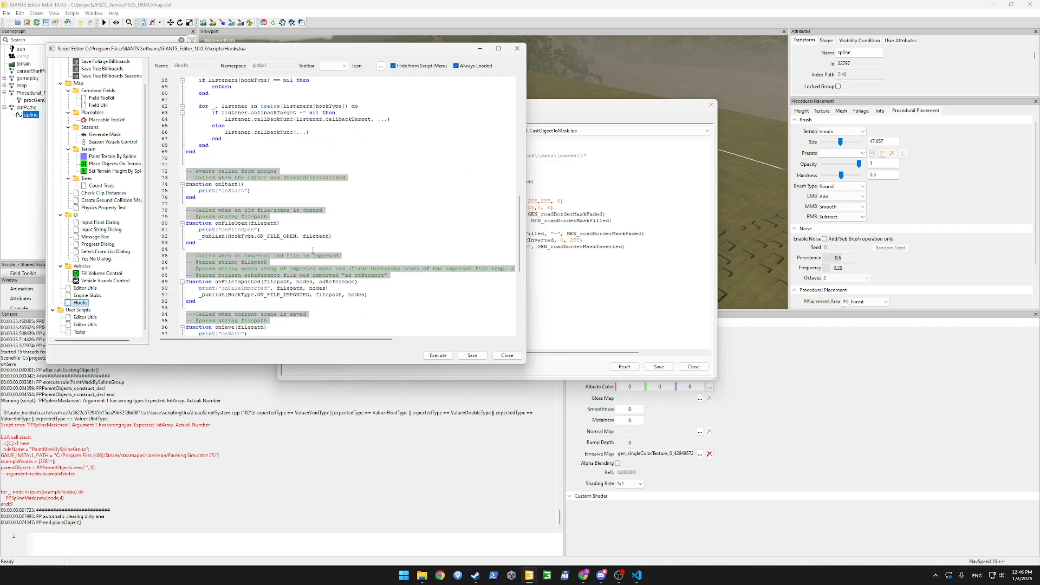
scroll(279, 238, "up", 6)
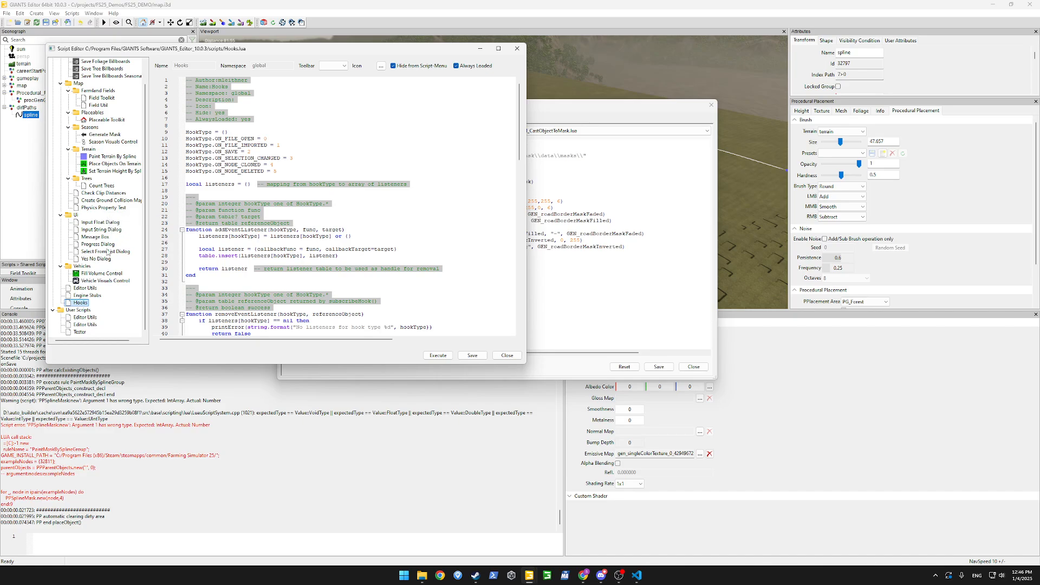
left_click(517, 49)
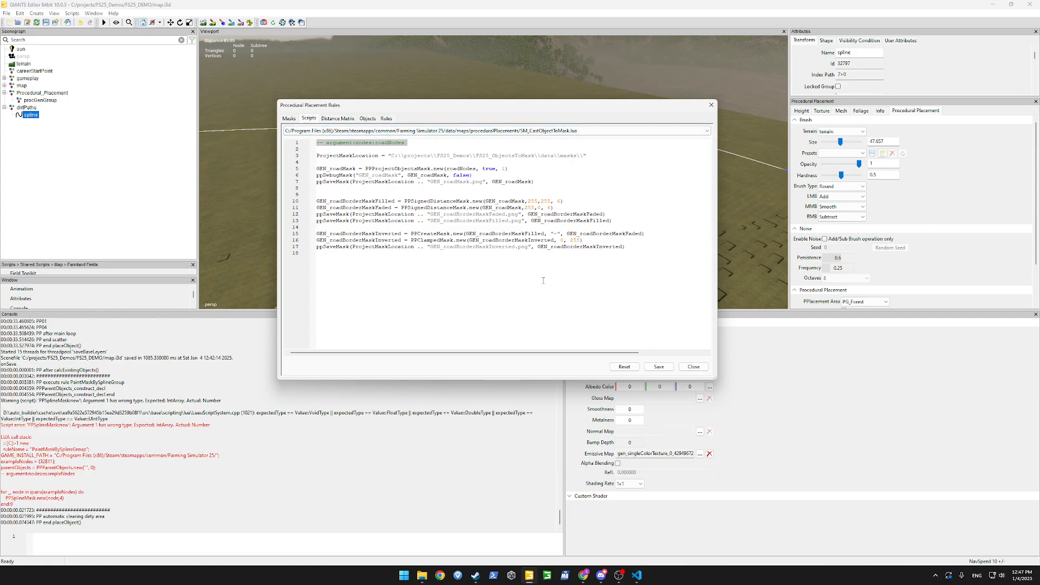
Load GenerateMaskFromSpline.lua, then delete the PaintMaskBySplineGroup rule, confirming with Yes.
left_click(558, 131)
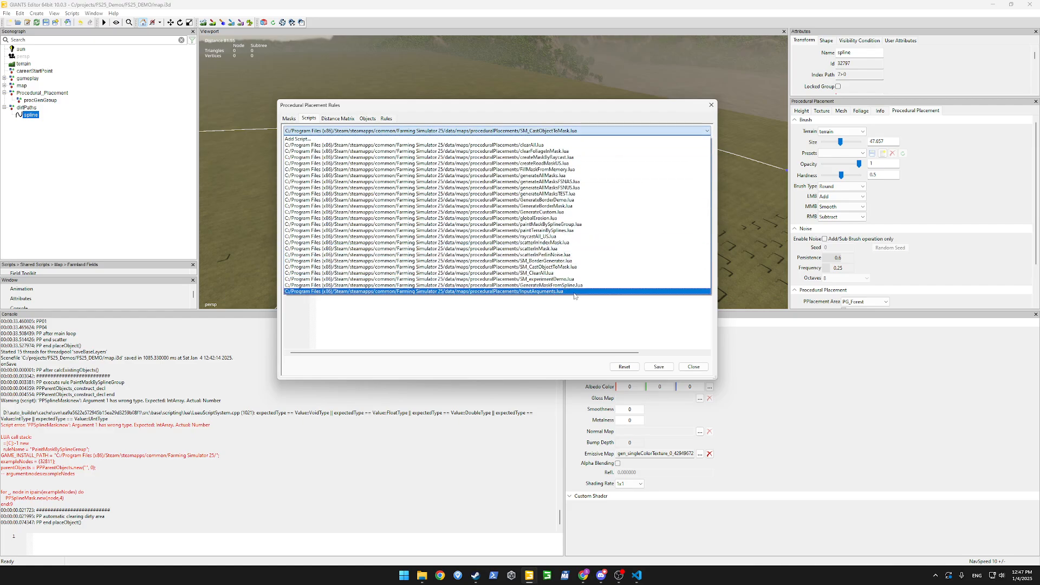
left_click(519, 291)
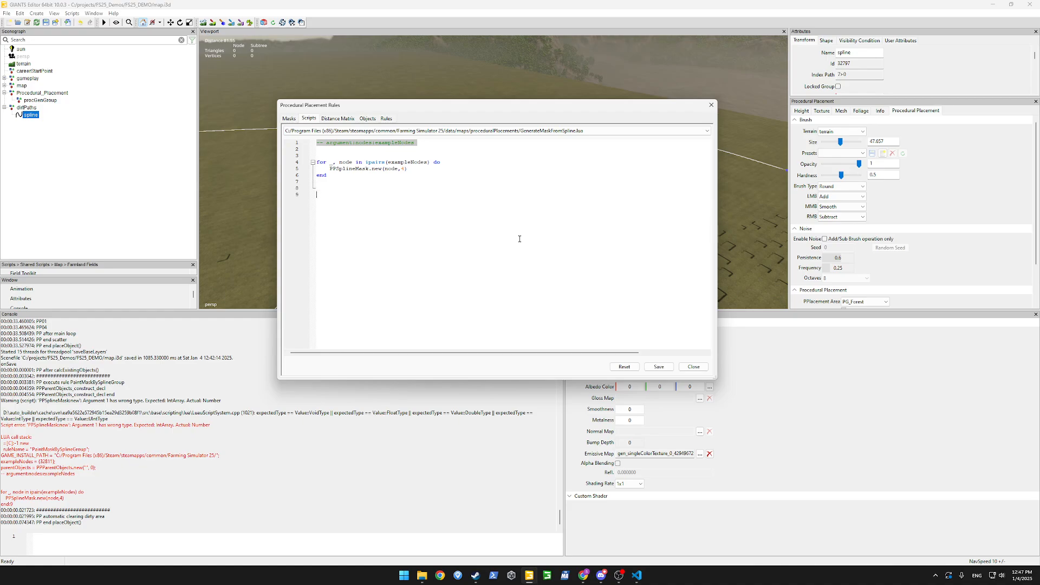
left_click(386, 118)
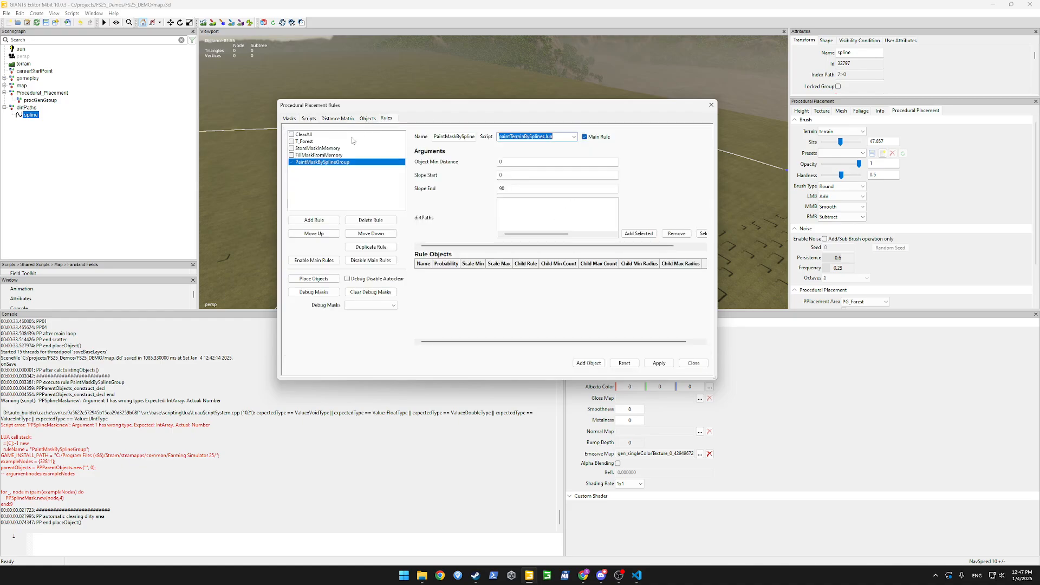
left_click(322, 156)
left_click(326, 162)
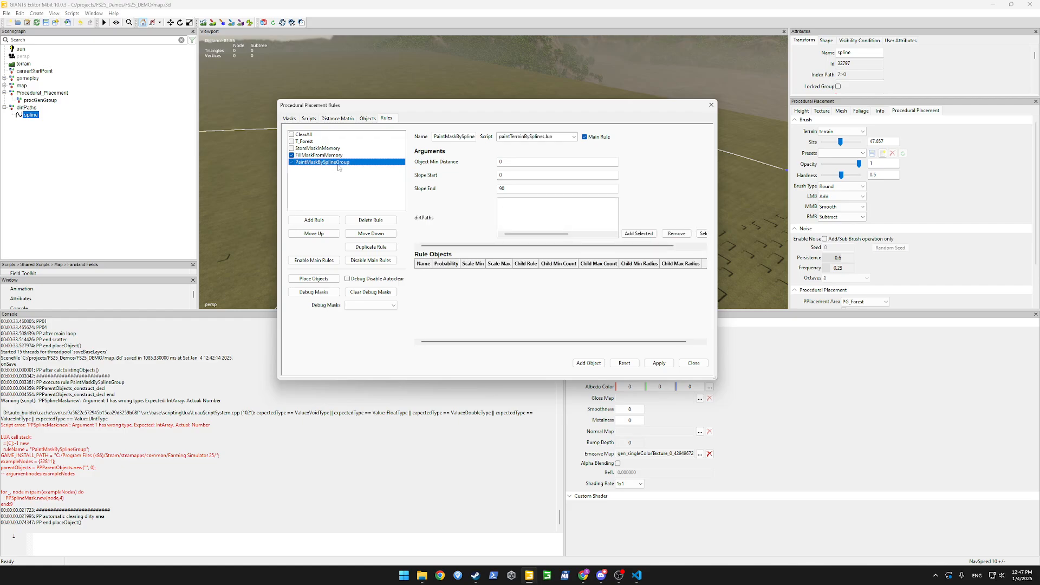
left_click(371, 220)
left_click(517, 242)
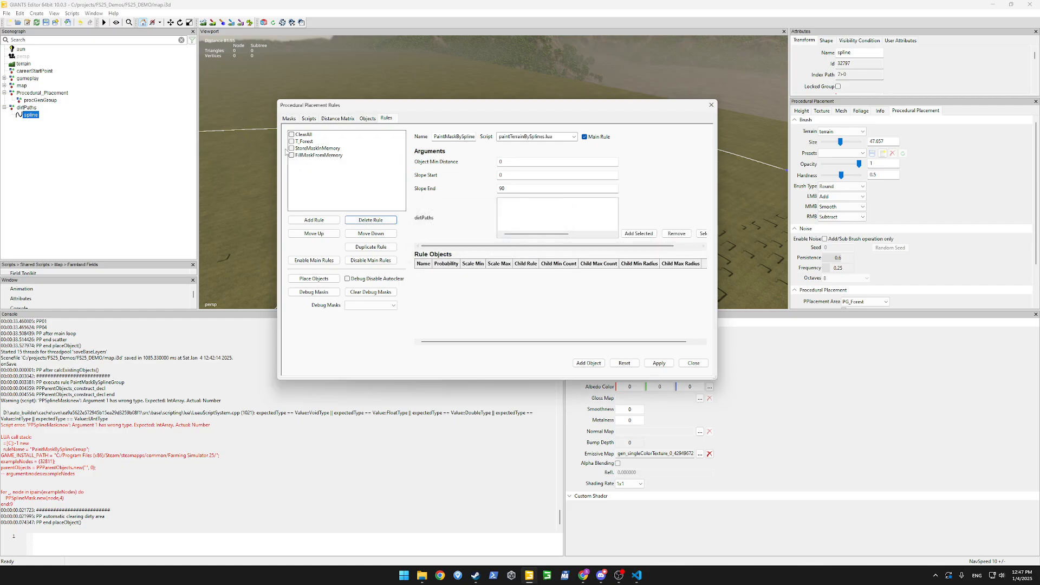
left_click(309, 118)
left_click(504, 131)
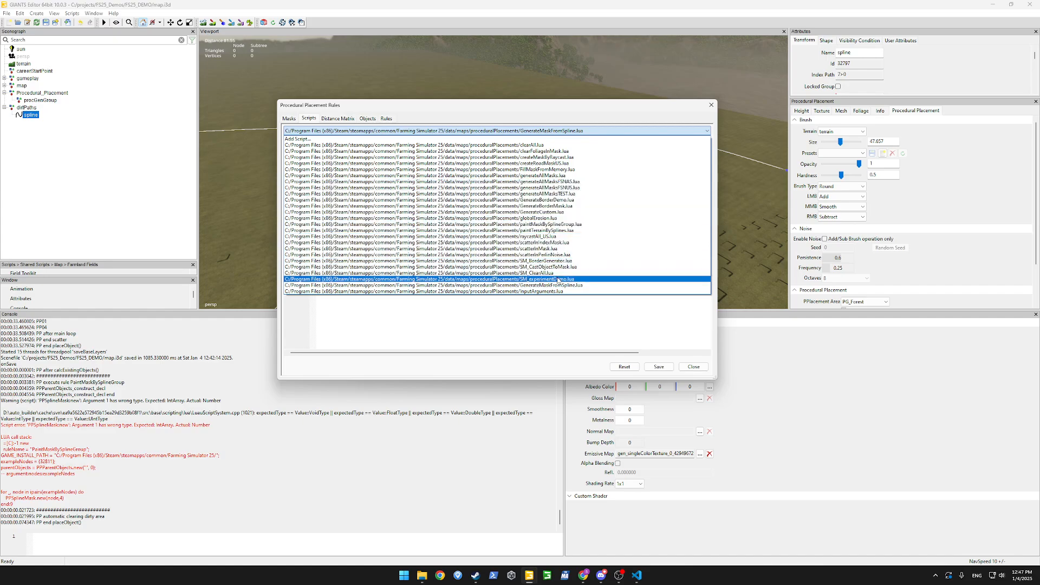
Load FillMaskFromMemory.lua and inspect its maskMemoryName argument.
left_click(488, 169)
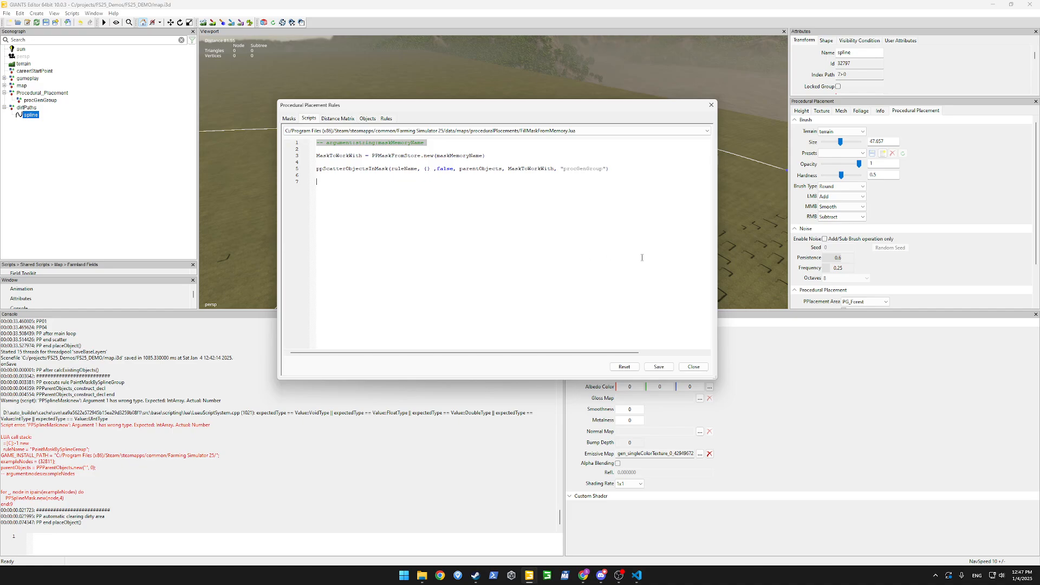
type("PP")
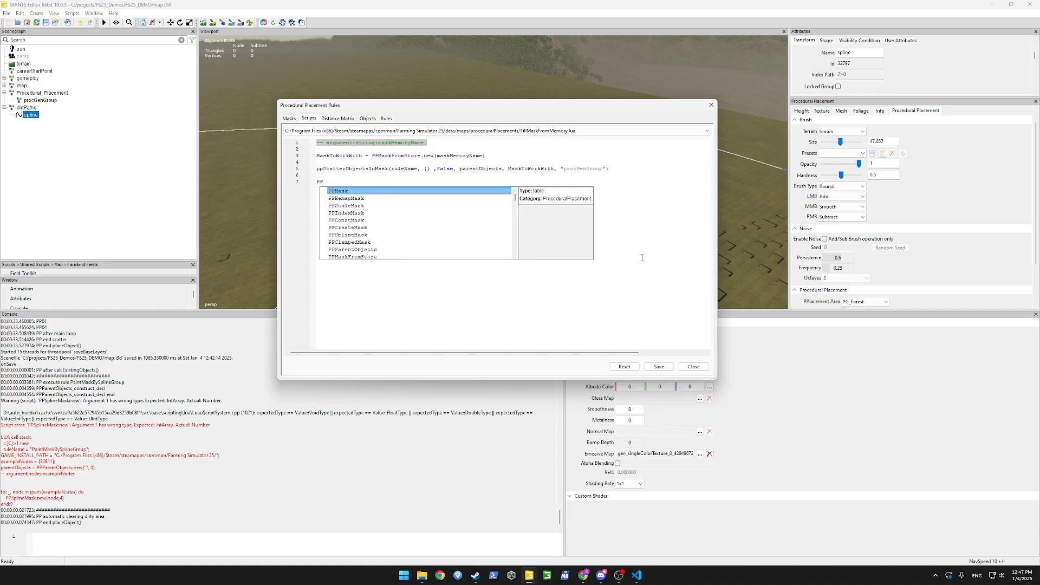
type("Mask")
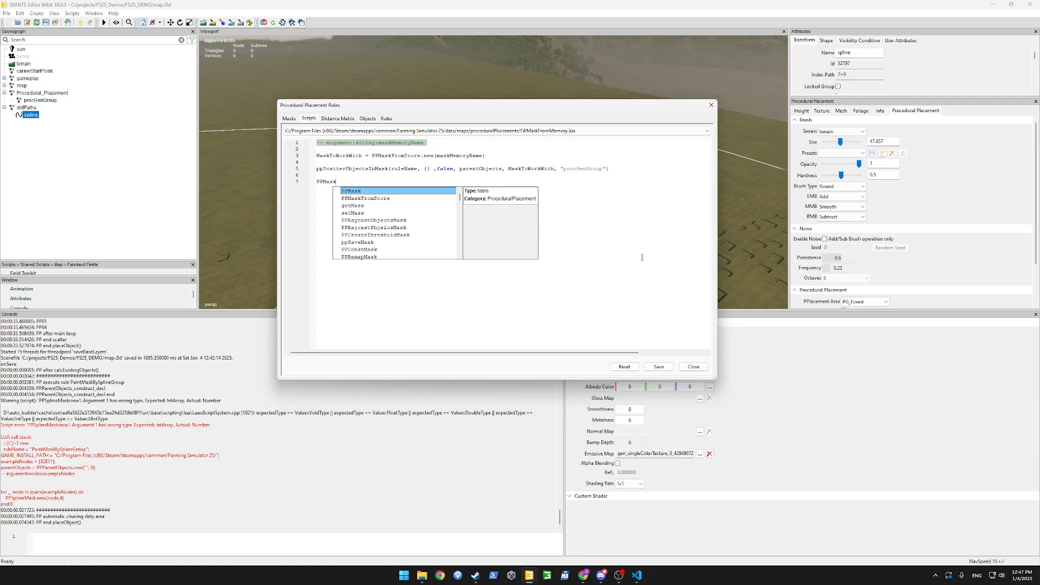
key("Escape")
key("BackSpace")
key("BackSpace")
key("BackSpace")
key("BackSpace")
key("BackSpace")
key("BackSpace")
key("BackSpace")
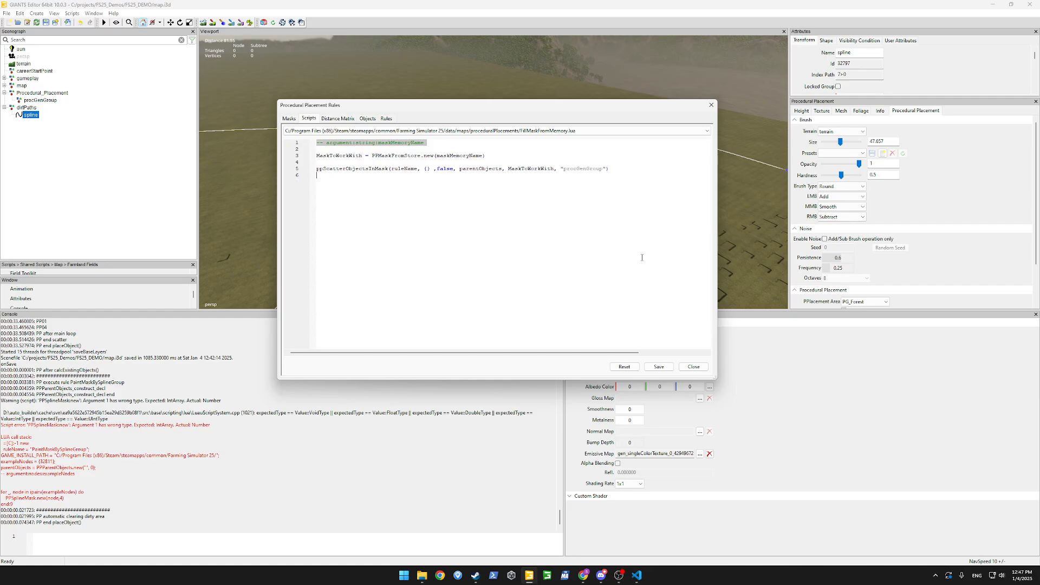
double_click(442, 157)
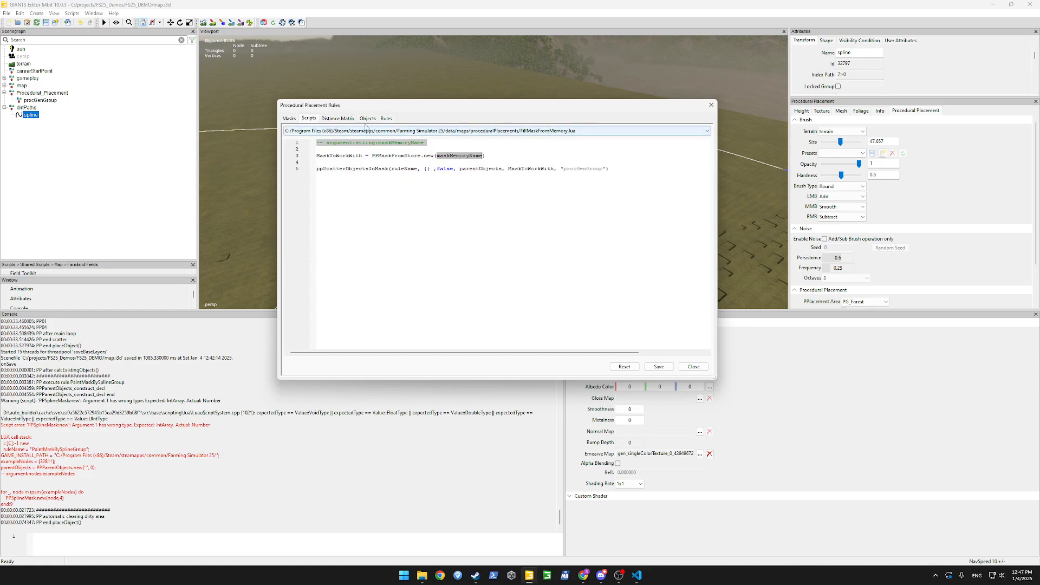
Apply pending changes, recheck PPMaskFromStore and maskMemoryName, then return to the Masks list.
left_click(292, 119)
left_click(512, 245)
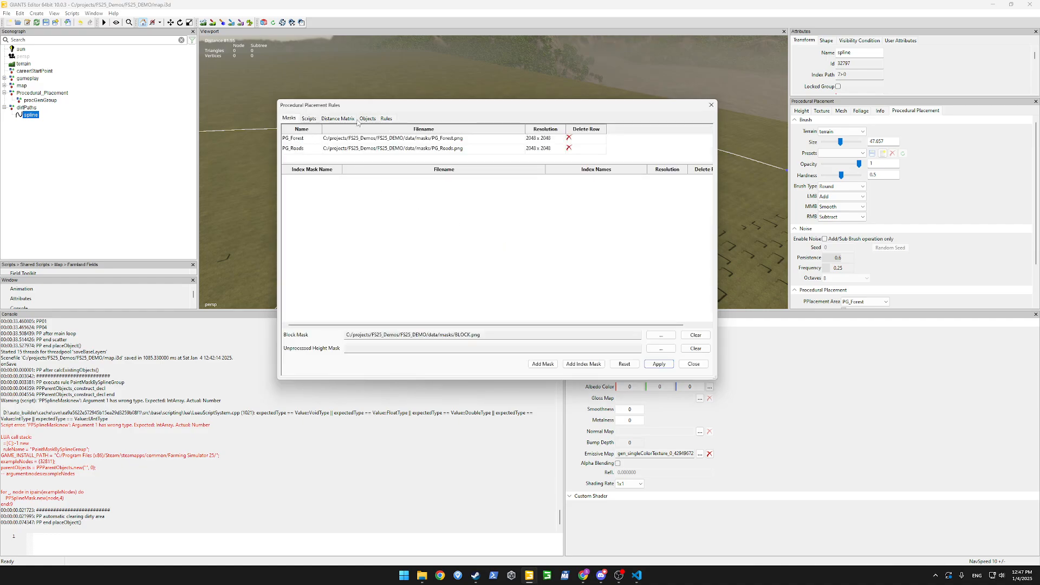
left_click(310, 120)
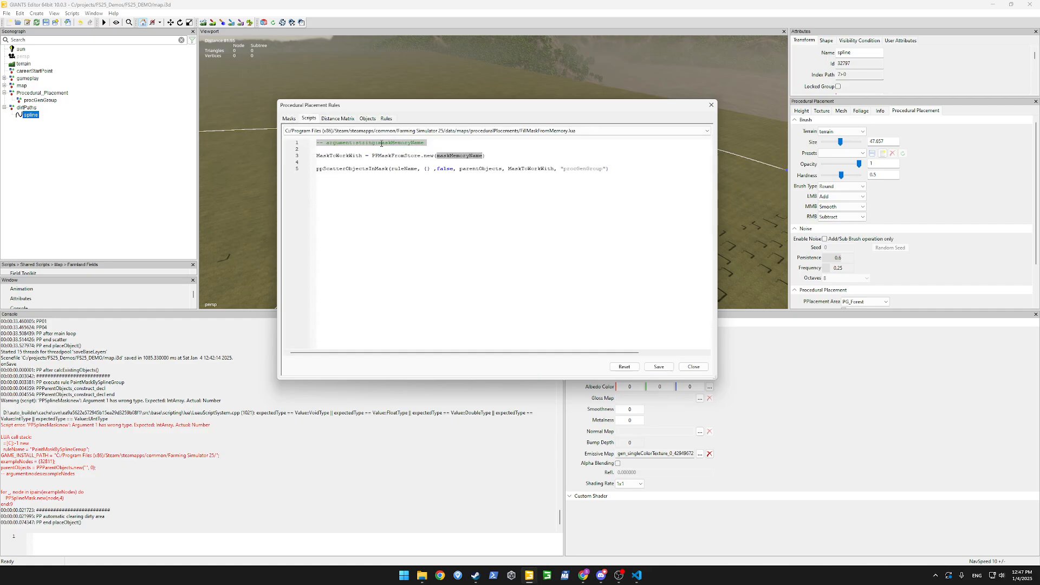
double_click(406, 155)
double_click(442, 156)
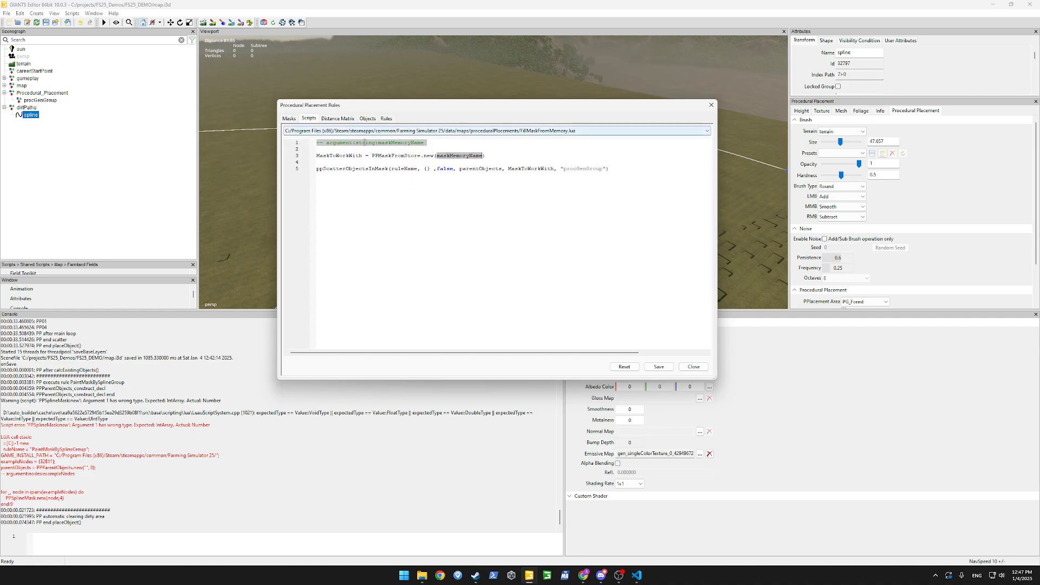
left_click(290, 118)
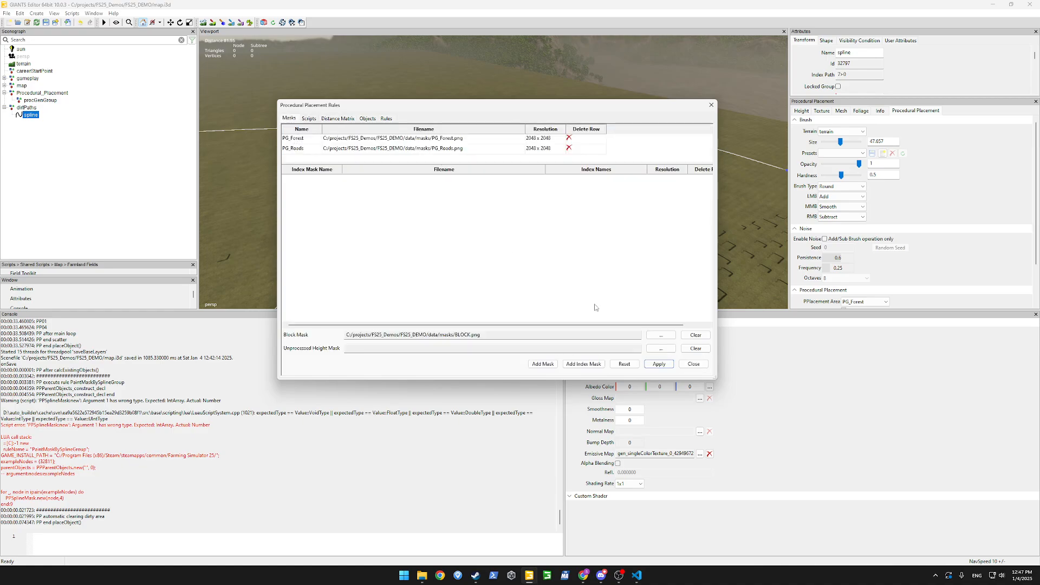
Add a mask named PG_Random using file PG_Random.png at size 2048.
left_click(543, 364)
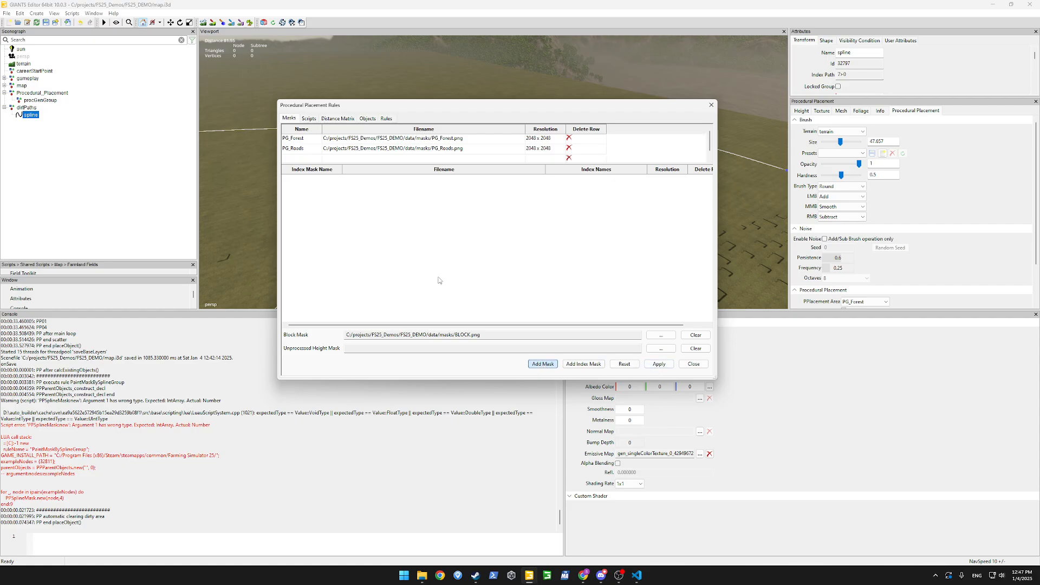
scroll(309, 161, "down", 1)
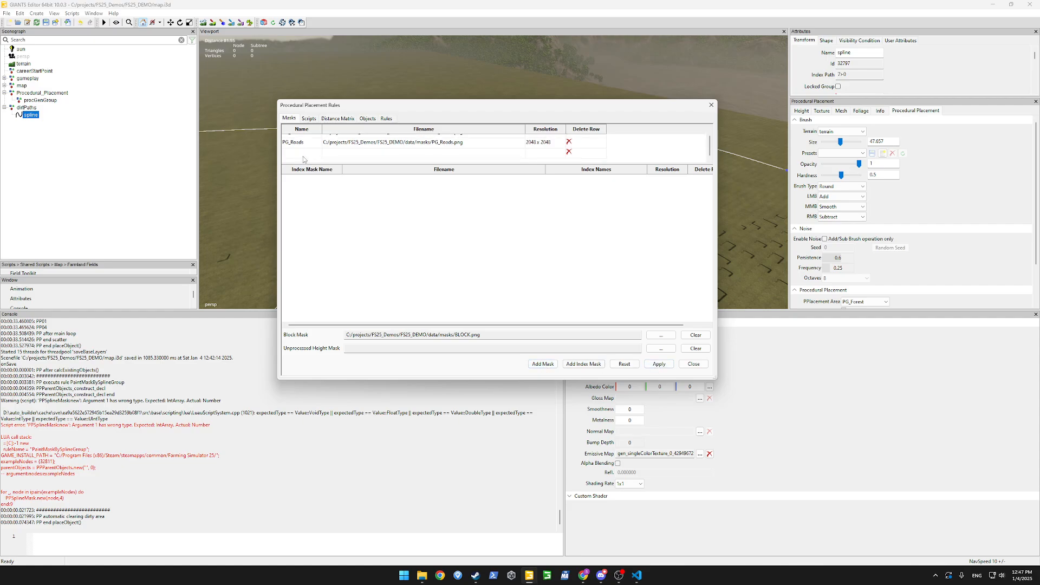
type("PG_Random")
double_click(366, 152)
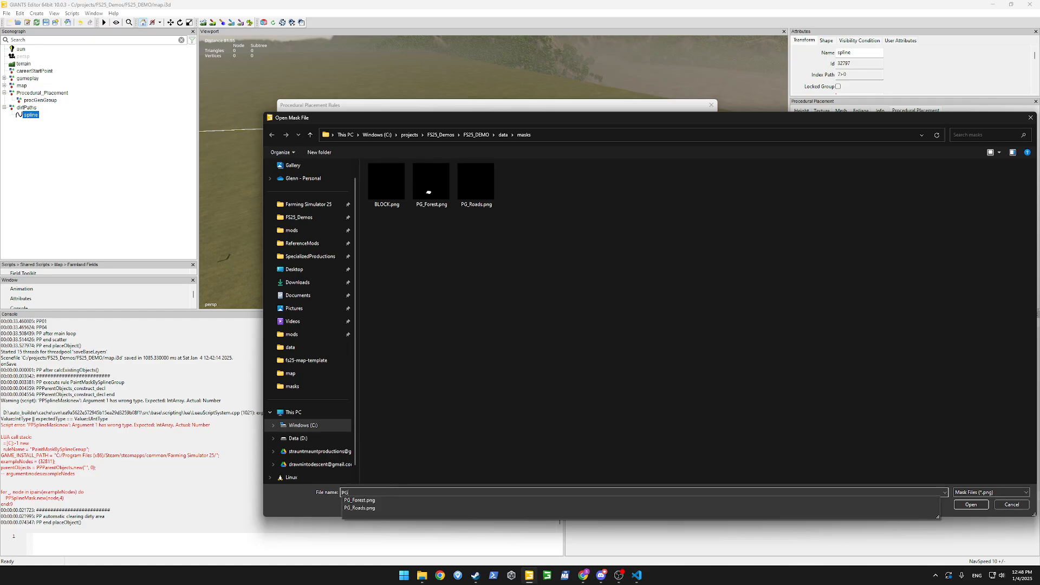
type("PG_random")
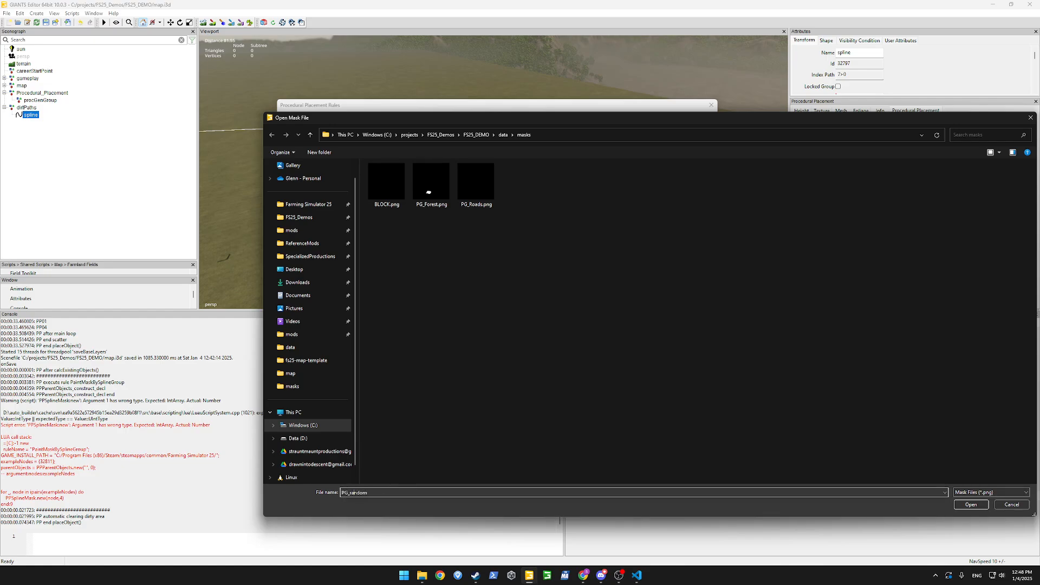
key("BackSpace")
type("R")
key("Return")
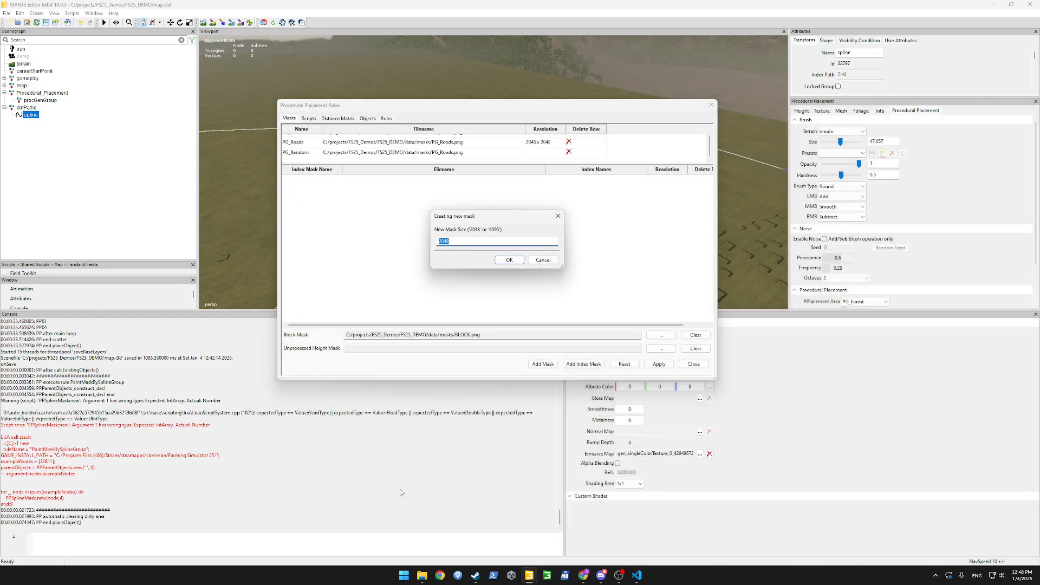
key("Return")
left_click_drag(625, 104, 299, 337)
Enable procedural placement painting and apply the new PG_Random mask.
left_click(241, 22)
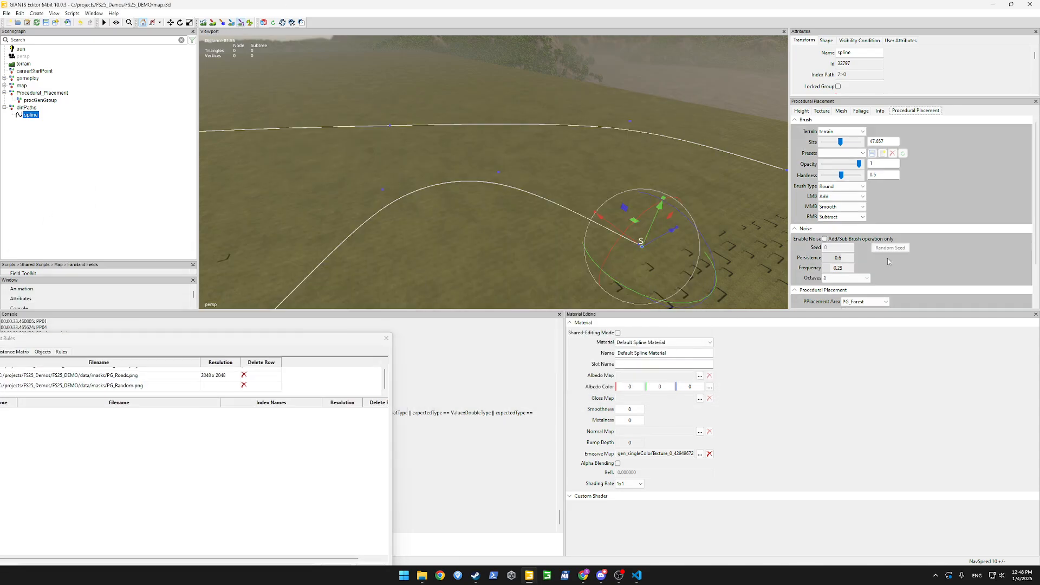
left_click(869, 302)
left_click(867, 309)
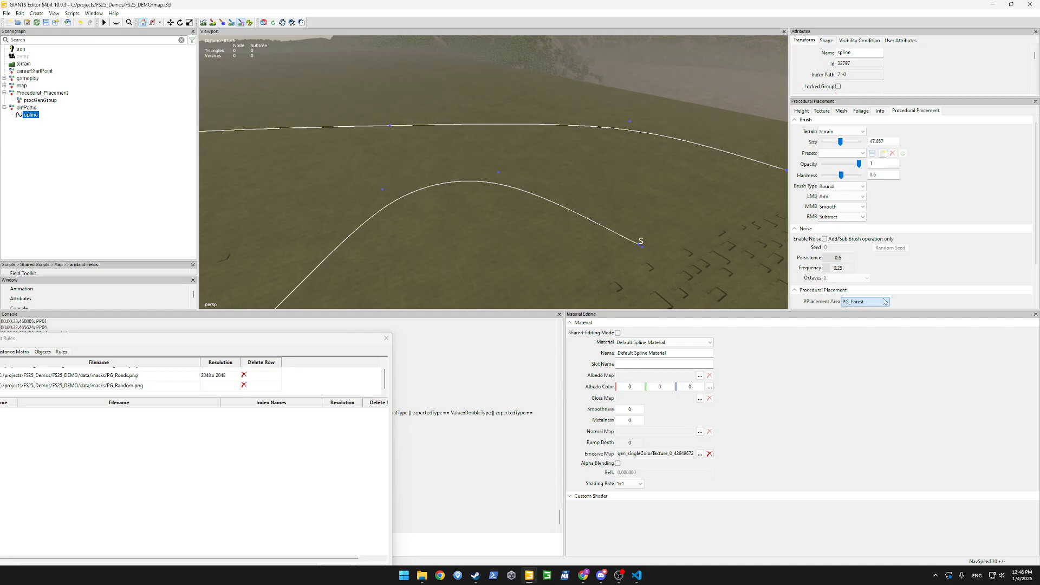
left_click_drag(210, 342, 367, 75)
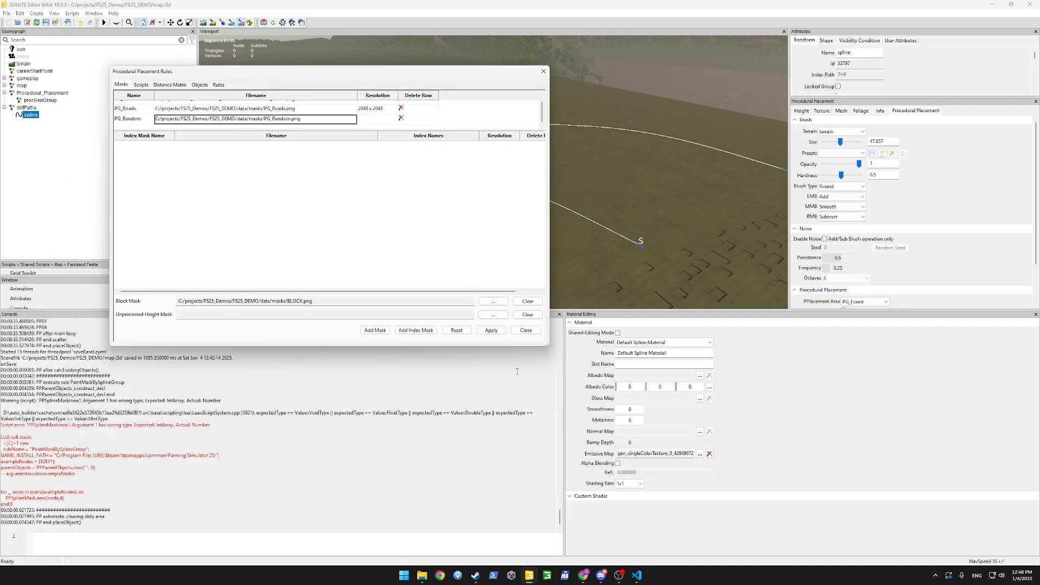
left_click(488, 331)
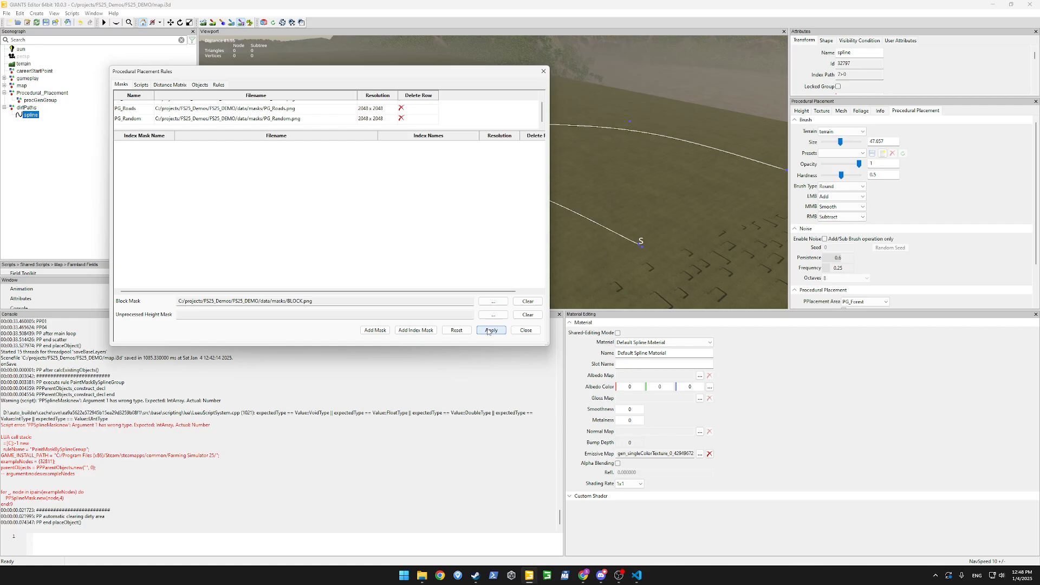
Set the placement area to PG_Random and paint a patch beside the upper spline.
left_click(865, 302)
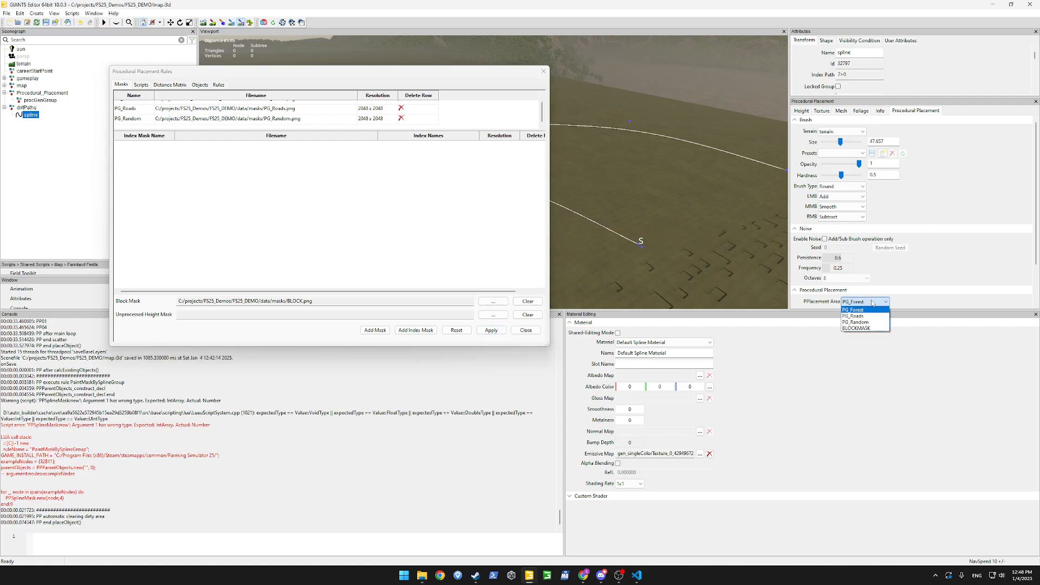
left_click(866, 322)
left_click_drag(498, 75, 250, 382)
mouse_move(470, 133)
left_mouse_down()
mouse_move(451, 129)
mouse_move(561, 135)
mouse_move(511, 143)
mouse_move(549, 138)
left_mouse_up()
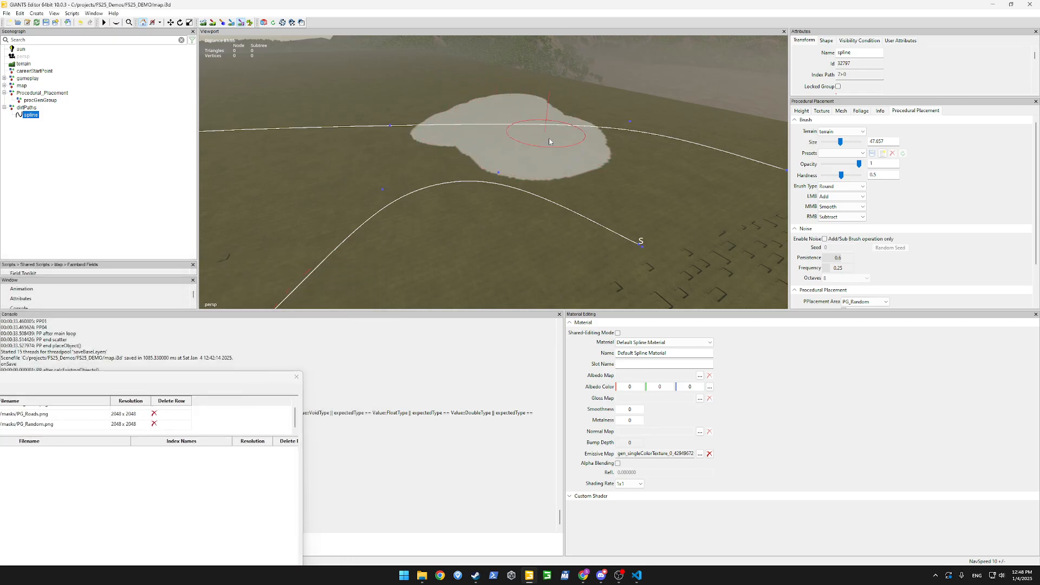
mouse_move(173, 378)
left_mouse_down()
mouse_move(629, 131)
mouse_move(569, 177)
left_mouse_up()
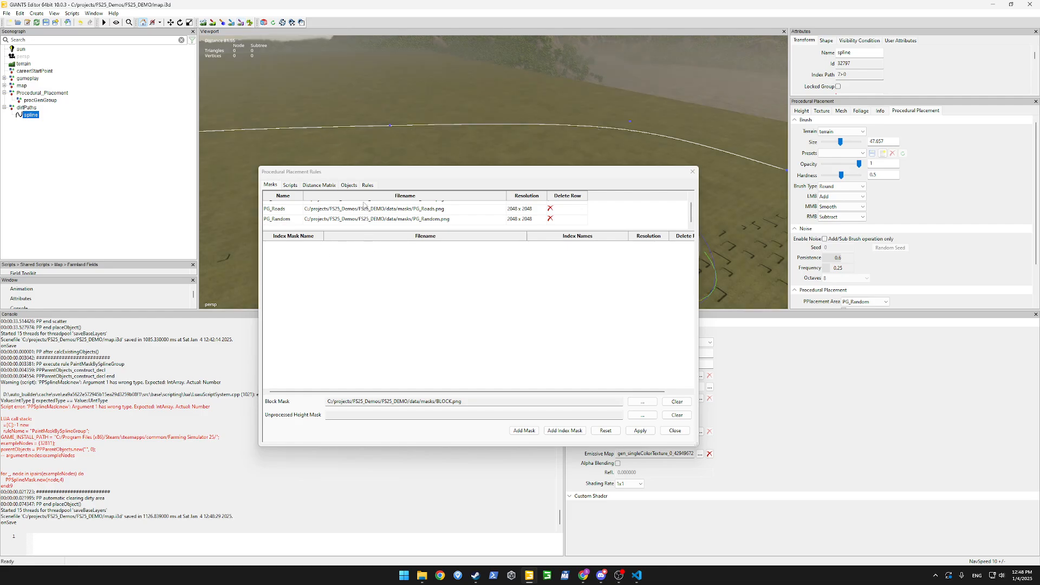
Leave the mask list and look over the FillMaskFromMemory rule's script.
left_click(325, 187)
left_click(291, 186)
left_click(454, 266)
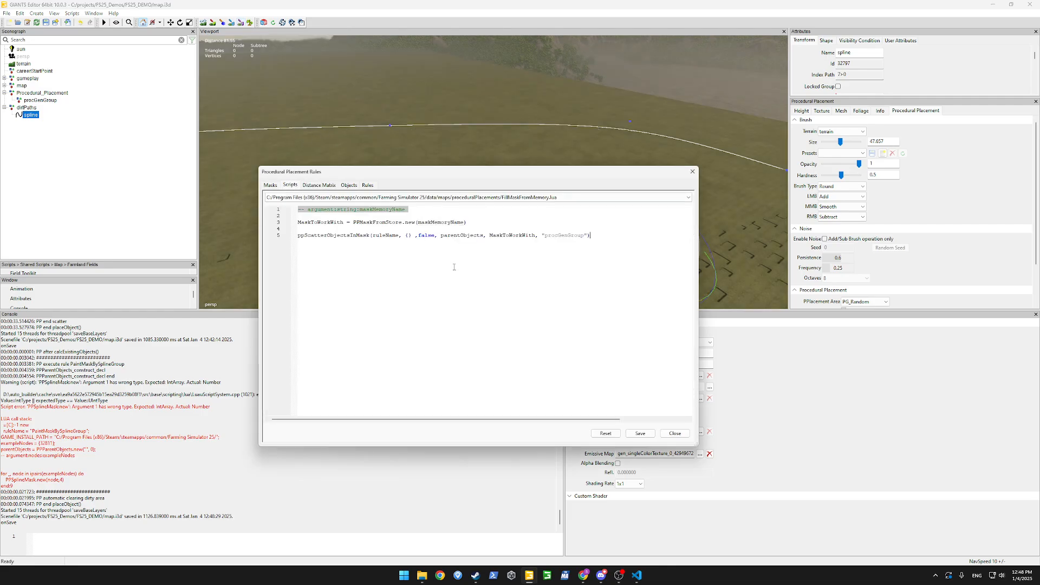
Change maskMemoryName from ForestBorderGenerated to PG_Random, apply it, and run Place Objects.
left_click(368, 186)
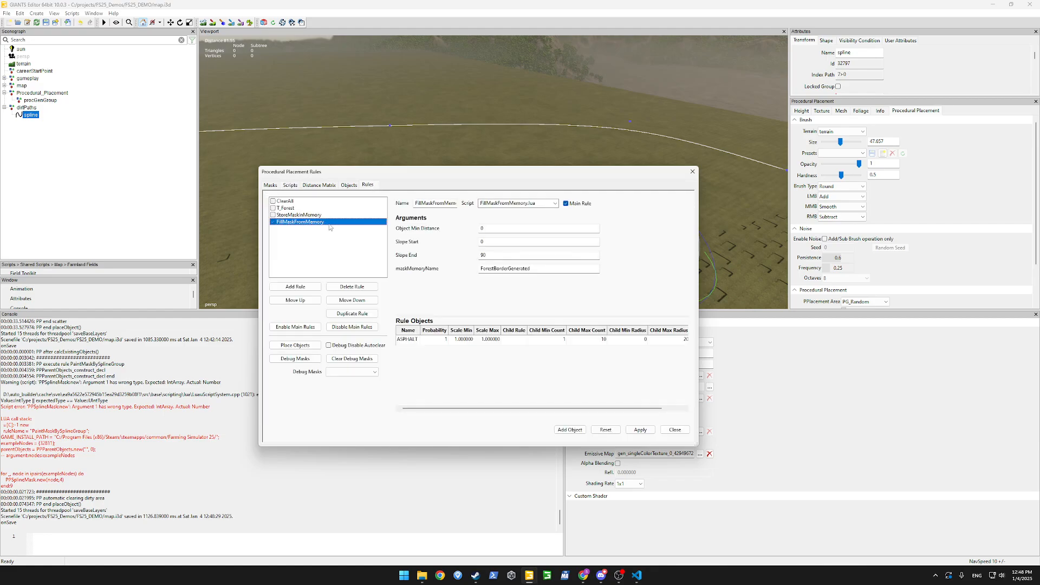
double_click(502, 268)
type("PG_Random")
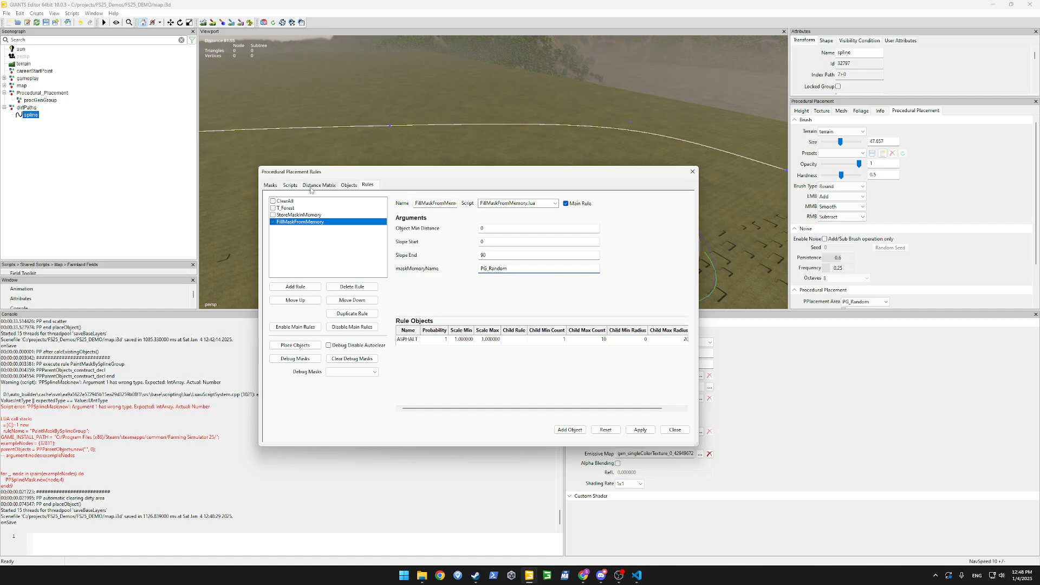
left_click(638, 430)
left_click(293, 345)
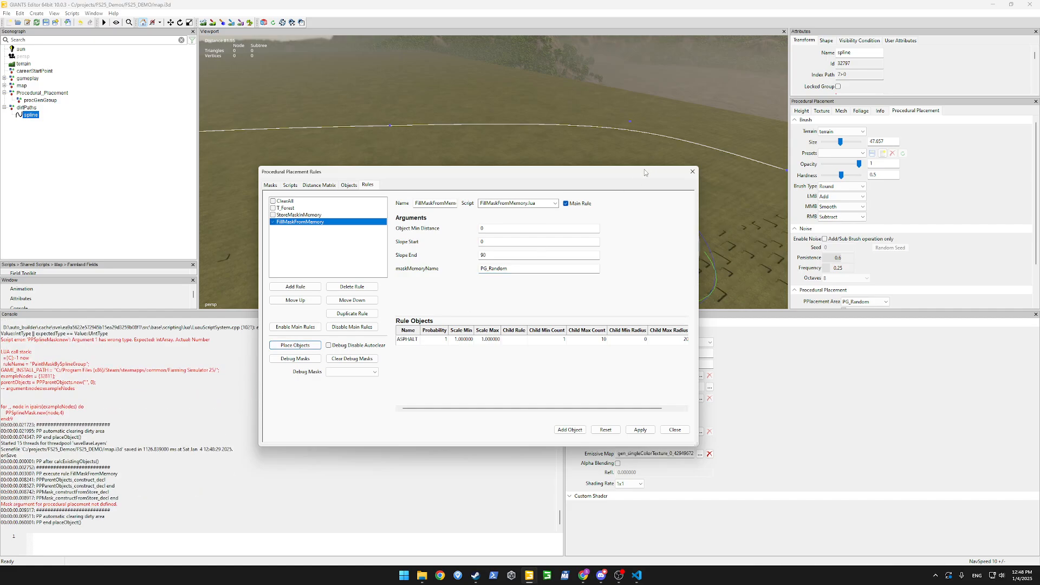
Move the rules window aside to view the terrain, then recentre it and check maskMemoryName reads PG_Random.
left_click_drag(645, 173, 438, 284)
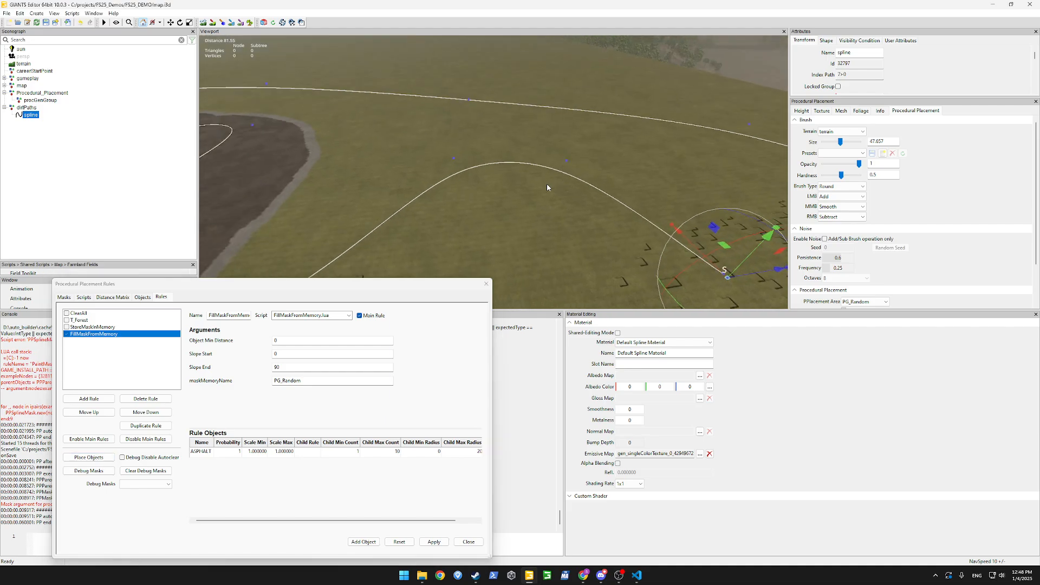
left_click_drag(547, 185, 572, 193, "alt")
left_click_drag(409, 281, 578, 188)
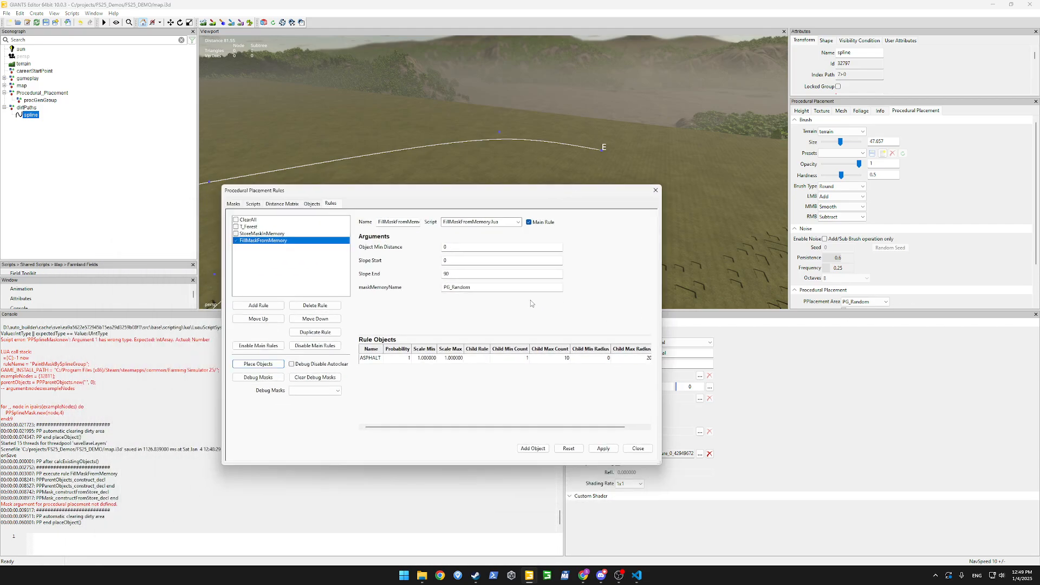
left_click(520, 288)
Inspect the FillMaskFromMemory.lua script's PPMaskFromStore, ppScatterObjectsInMask and maskMemoryName references, glancing at the Masks list.
left_click(253, 204)
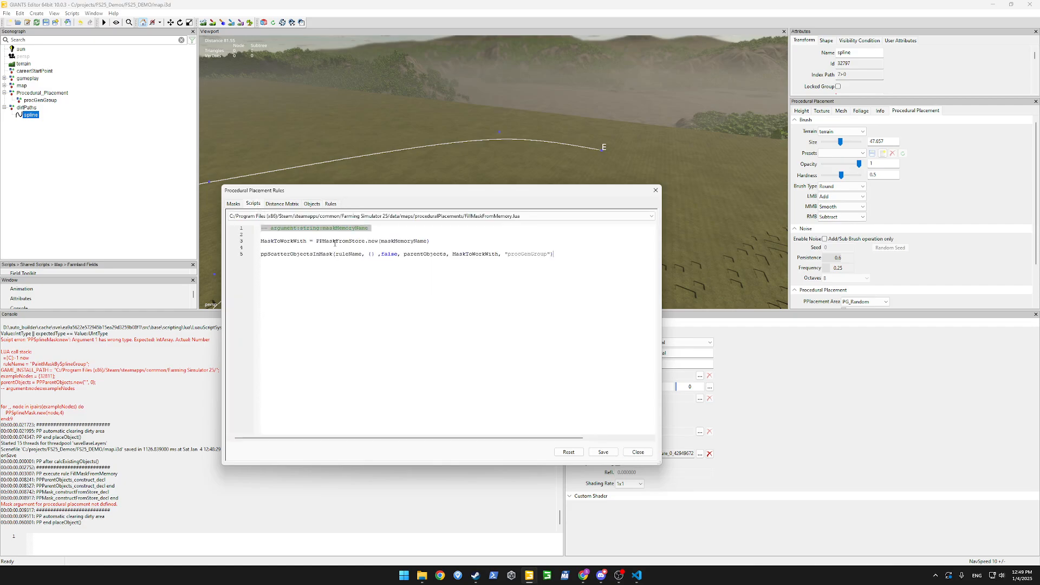
double_click(335, 244)
double_click(312, 255)
double_click(401, 241)
double_click(335, 242)
left_click(234, 204)
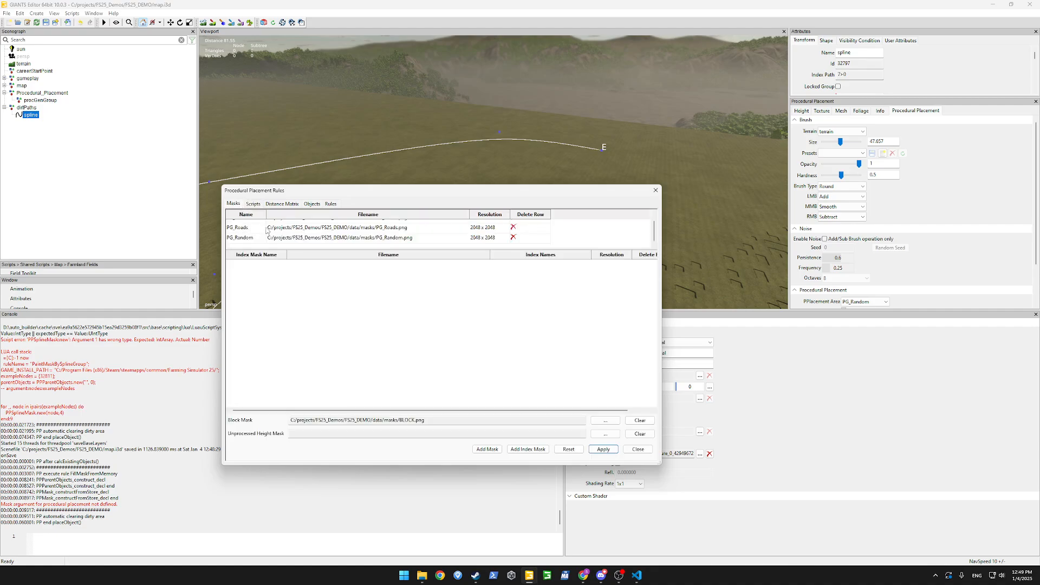
left_click(255, 206)
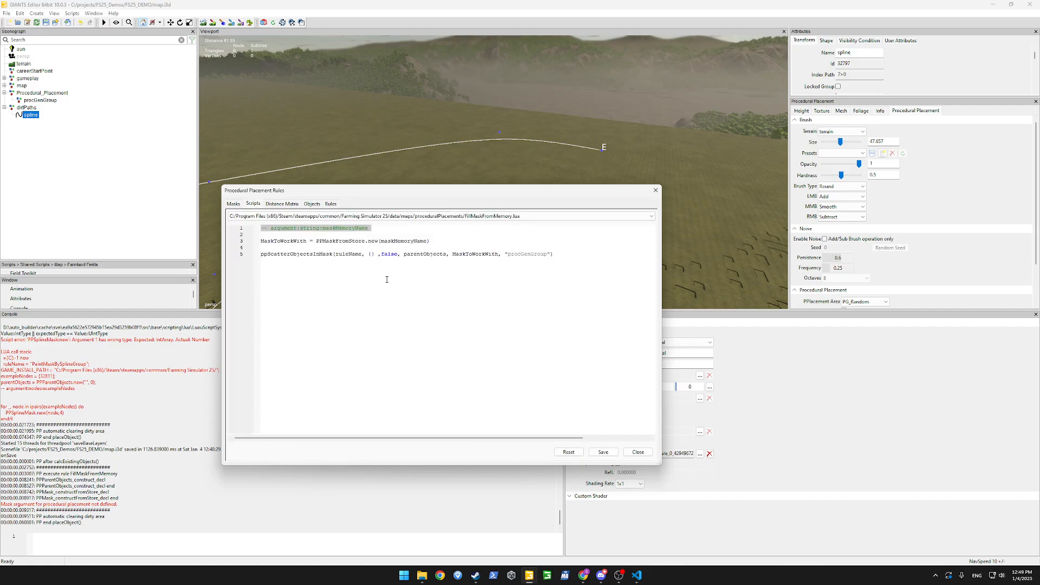
Type a test PPLoadMask call in the script, inserting PPCreateMask from autocomplete and removing the .new suffix.
type("PPLoad")
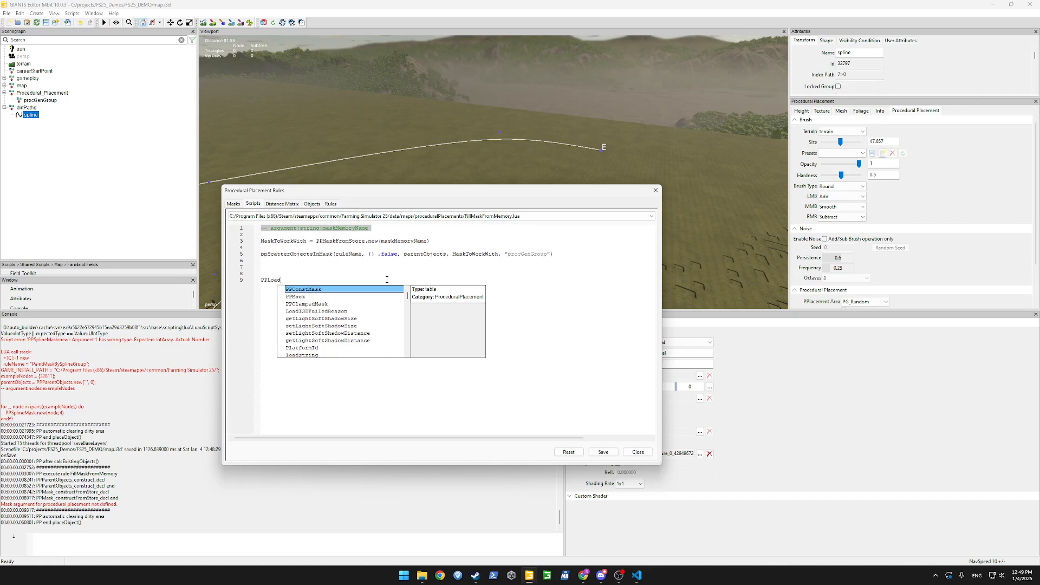
key("BackSpace")
key("BackSpace")
key("BackSpace")
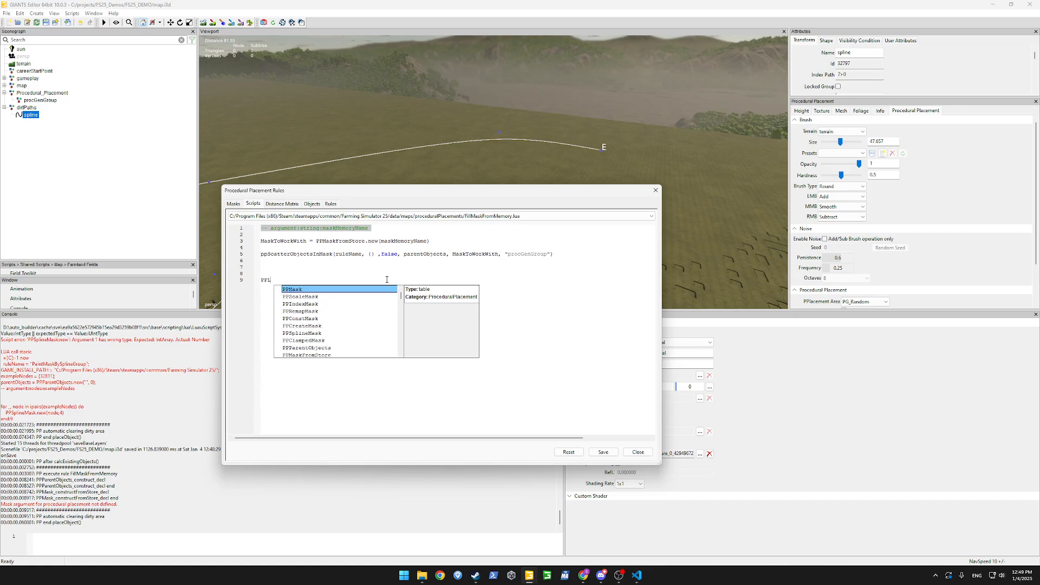
type("oadMask")
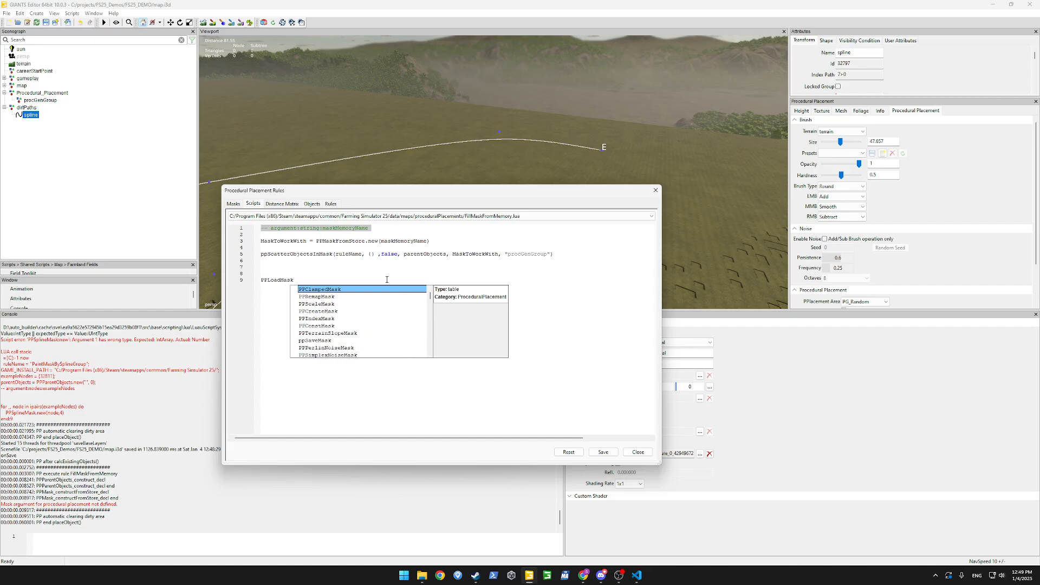
key("Down")
key("Down")
key("Down")
key("Down")
key("Up")
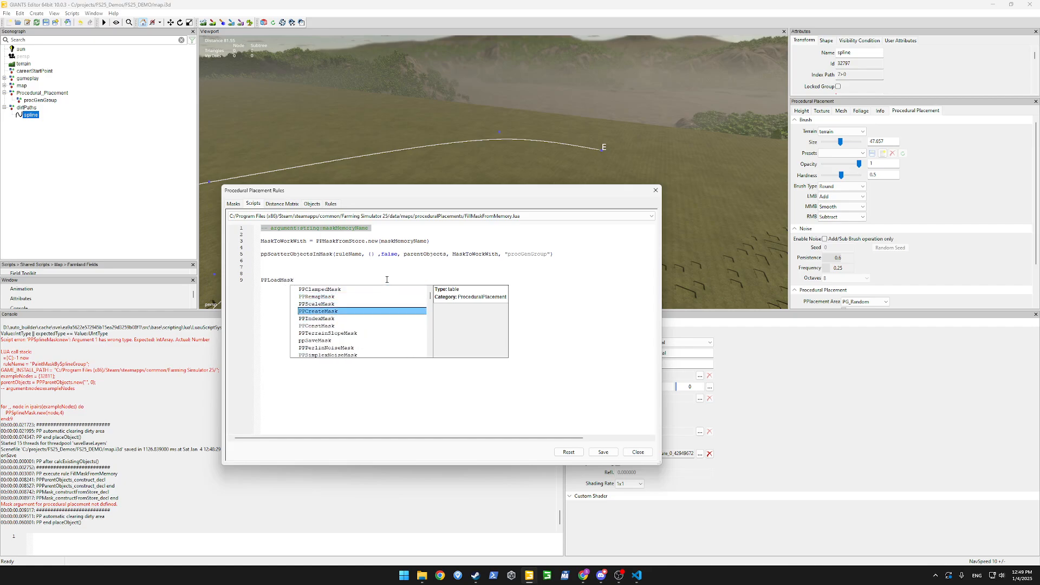
key("Return")
type(".new")
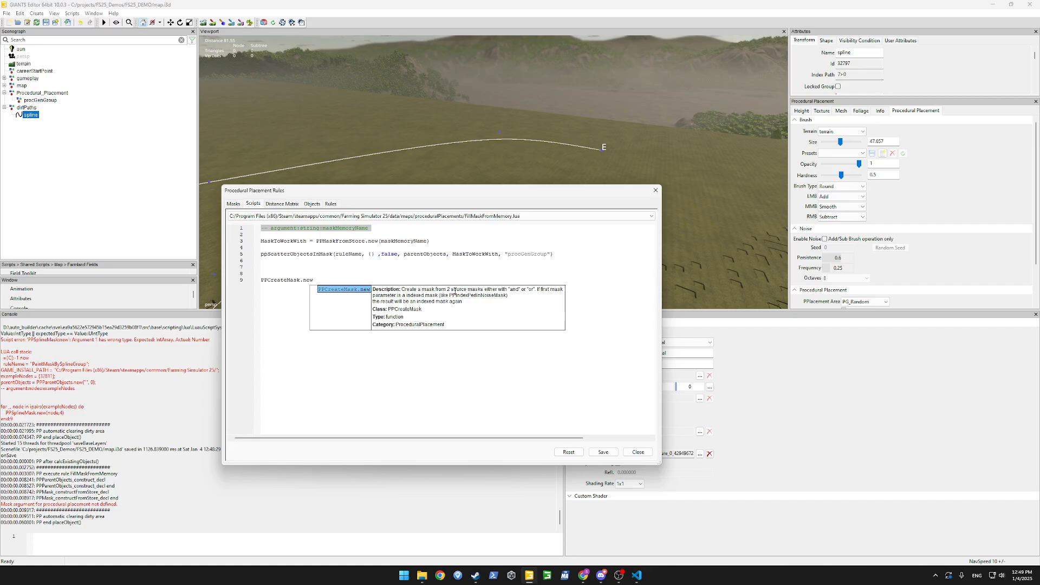
key("BackSpace")
key("BackSpace")
key("BackSpace")
key("BackSpace")
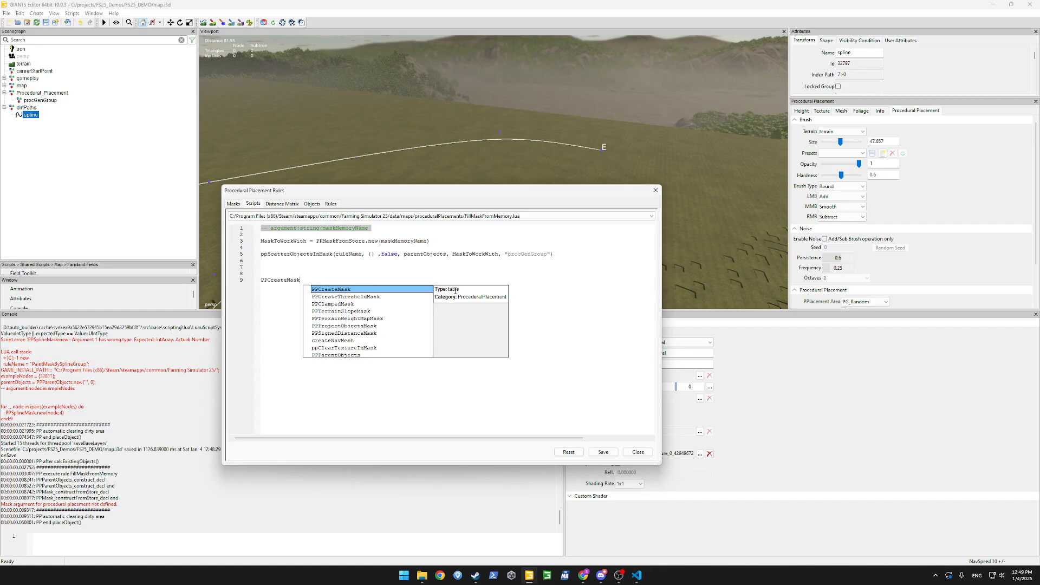
Browse the mask function suggestions, including PPMaskFromStore, PPSimplexNoiseMask and PPRaycastPhysicsMask.
key("Down")
key("Down")
key("Down")
key("Down")
key("Down")
key("Down")
key("Down")
key("Down")
key("Down")
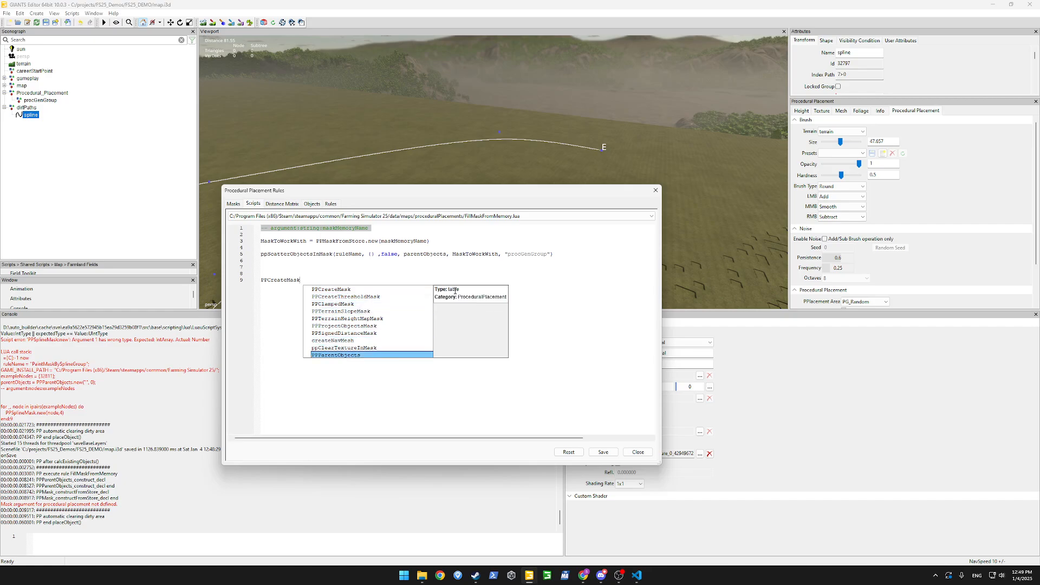
key("Down")
key("Down")
key("Down")
key("Down")
key("Down")
key("Down")
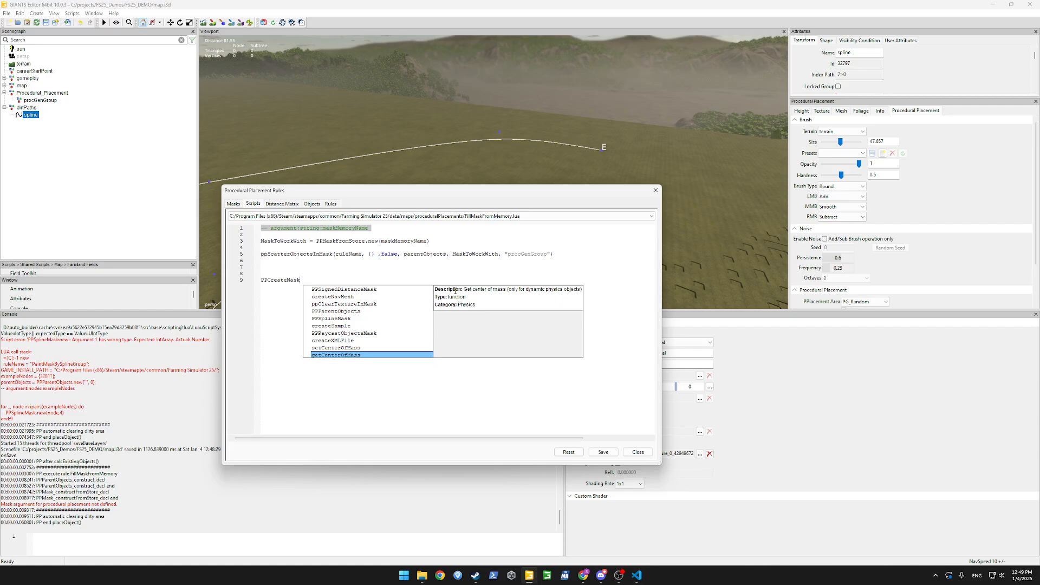
key("Down")
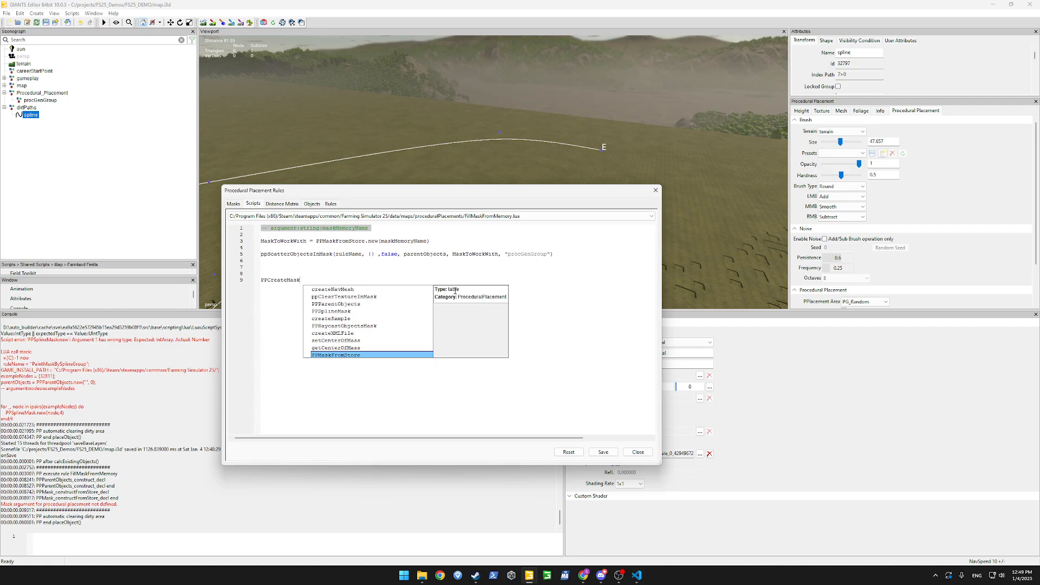
key("Down")
key("Down")
key("Down")
key("Down")
key("Down")
key("Down")
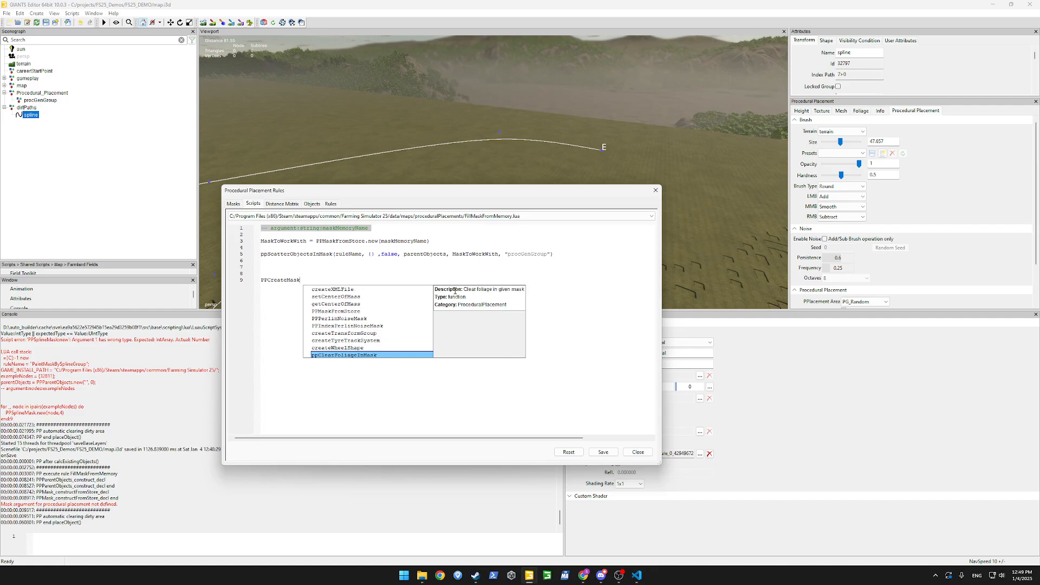
key("Up")
key("Up")
key("Up")
key("Up")
key("Up")
key("Up")
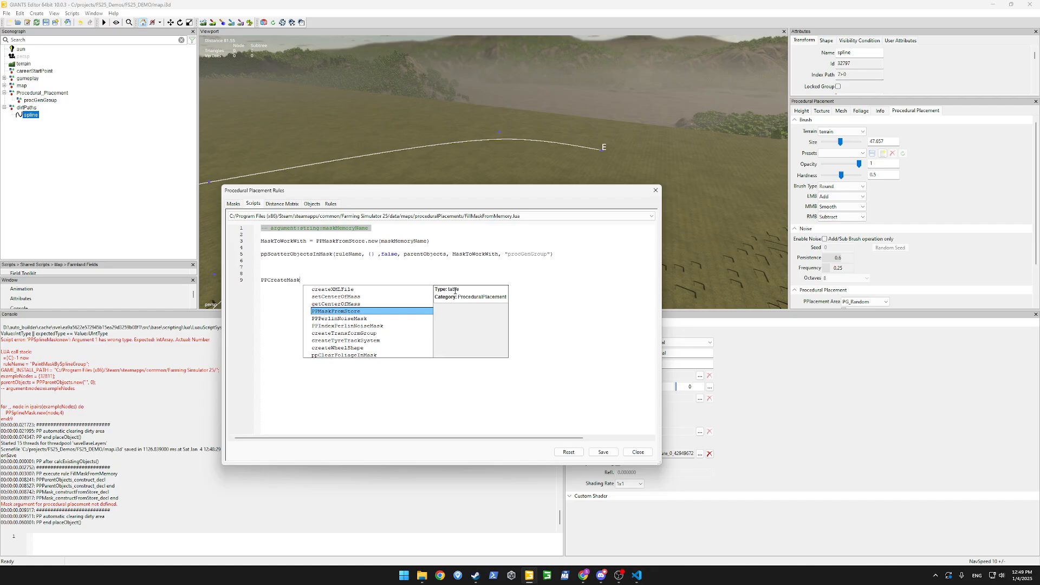
key("Down")
key("Down")
key("Down")
key("Up")
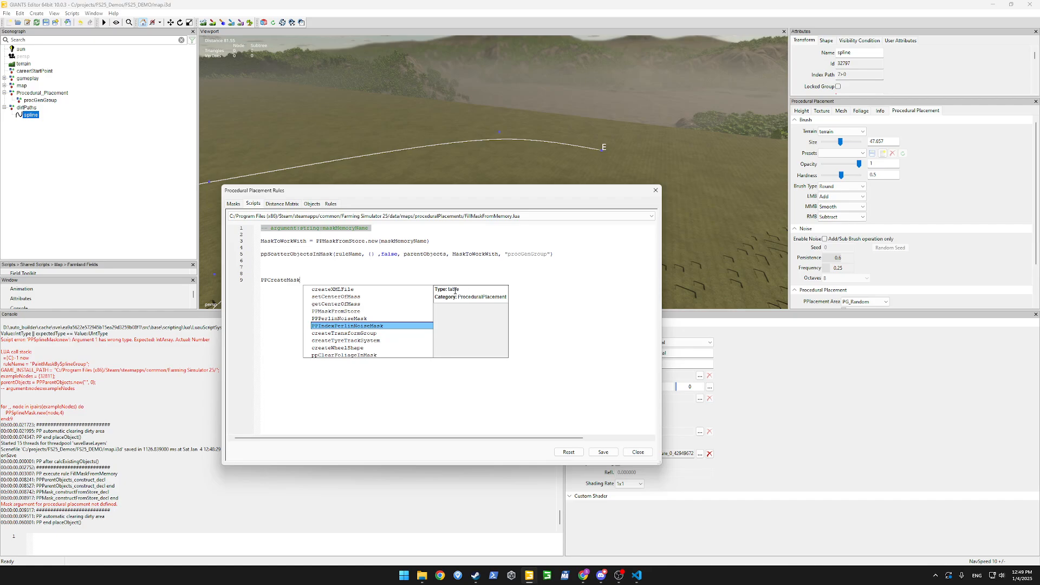
key("Down")
key("Down")
key("Down")
key("Down")
key("Down")
key("Down")
key("Down")
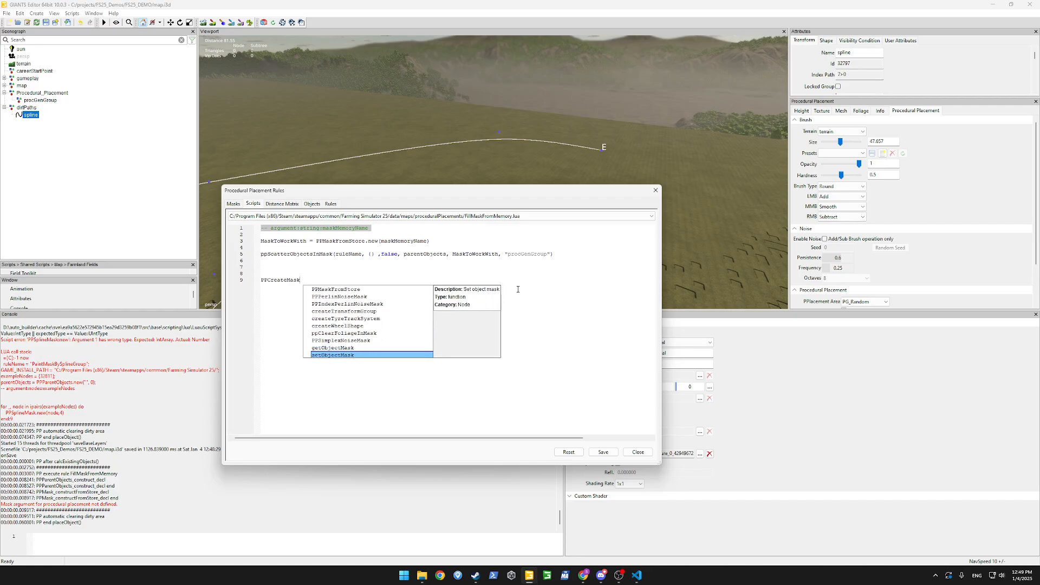
key("Down")
key("Down")
key("Down")
key("Down")
key("Down")
key("Down")
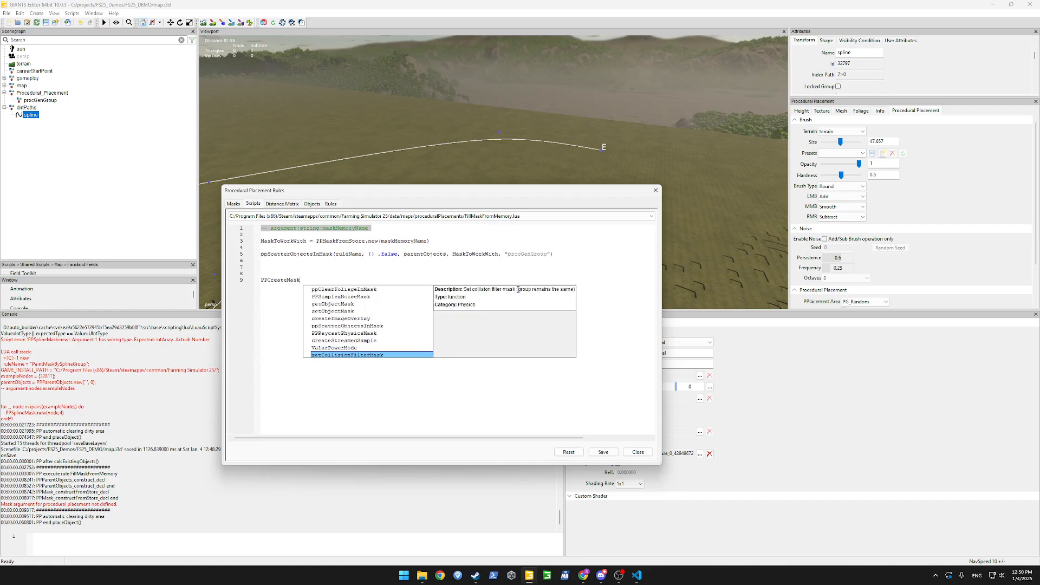
key("Up")
key("Up")
key("Up")
key("Up")
key("Up")
key("Up")
key("Up")
key("Up")
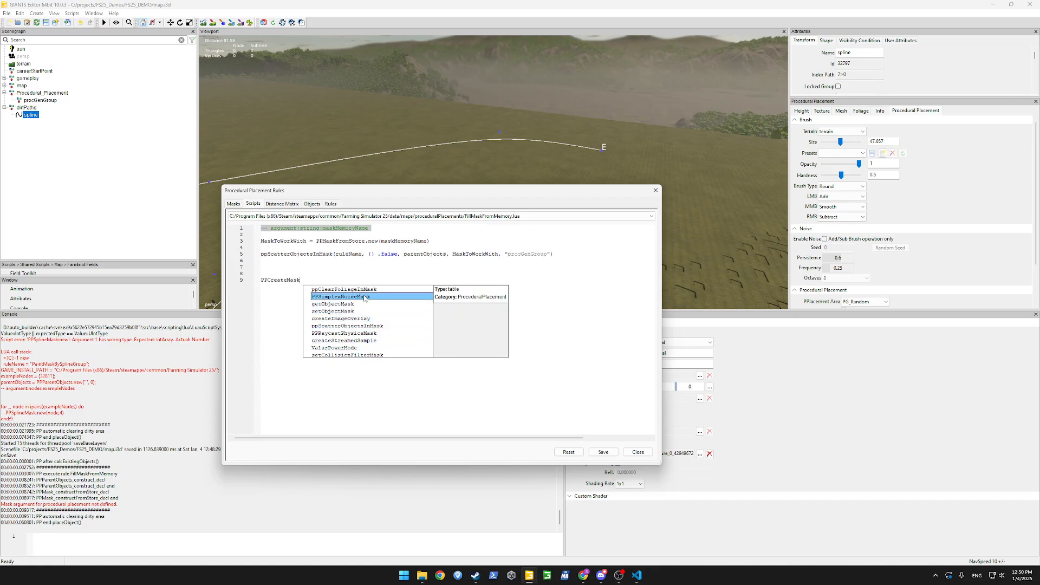
key("Down")
key("Down")
key("Down")
key("Down")
key("Down")
key("Down")
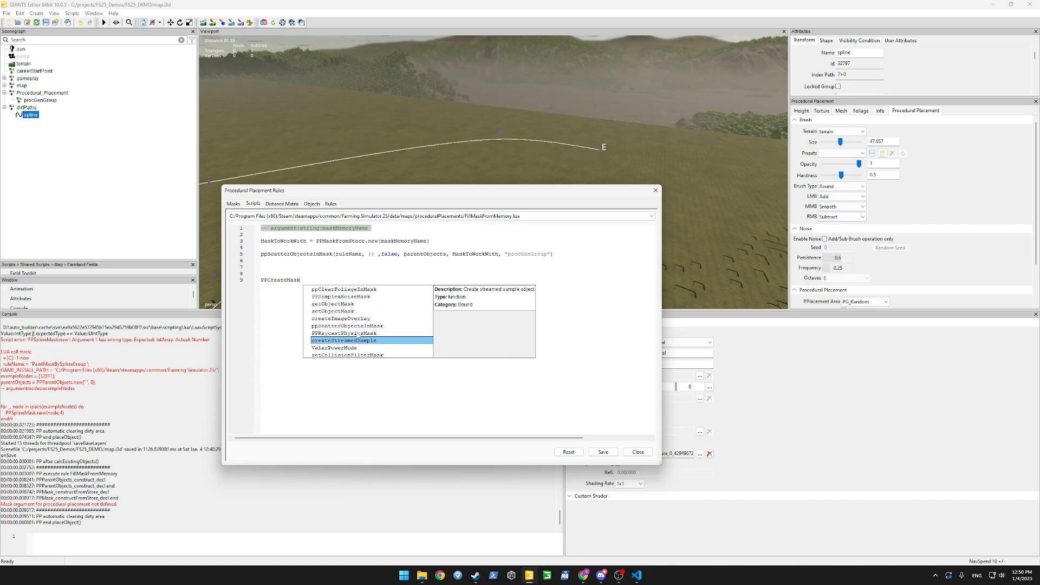
key("Up")
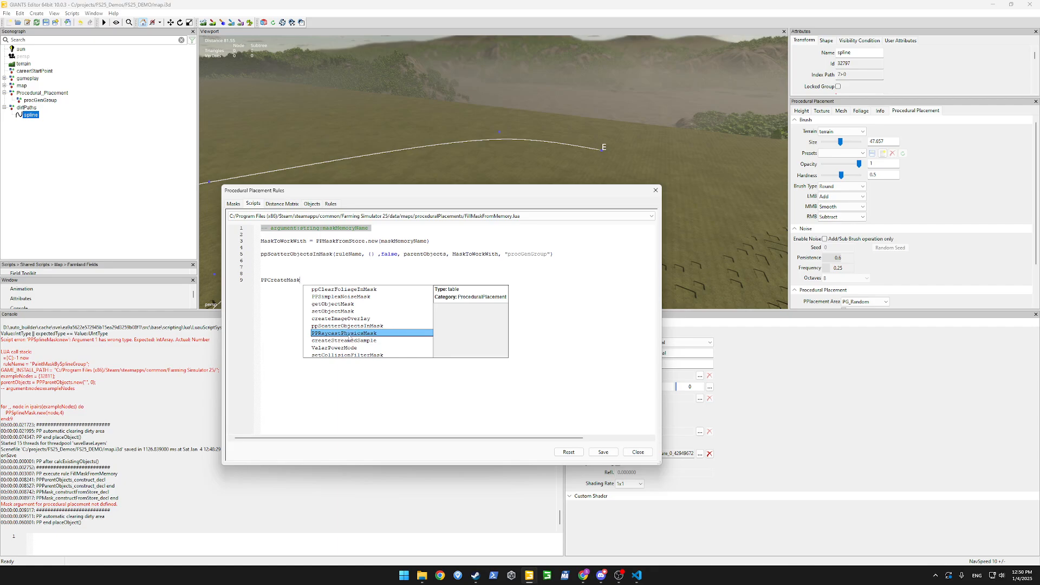
key("Down")
key("Down")
key("Down")
key("Down")
key("Down")
key("Down")
key("Down")
key("Down")
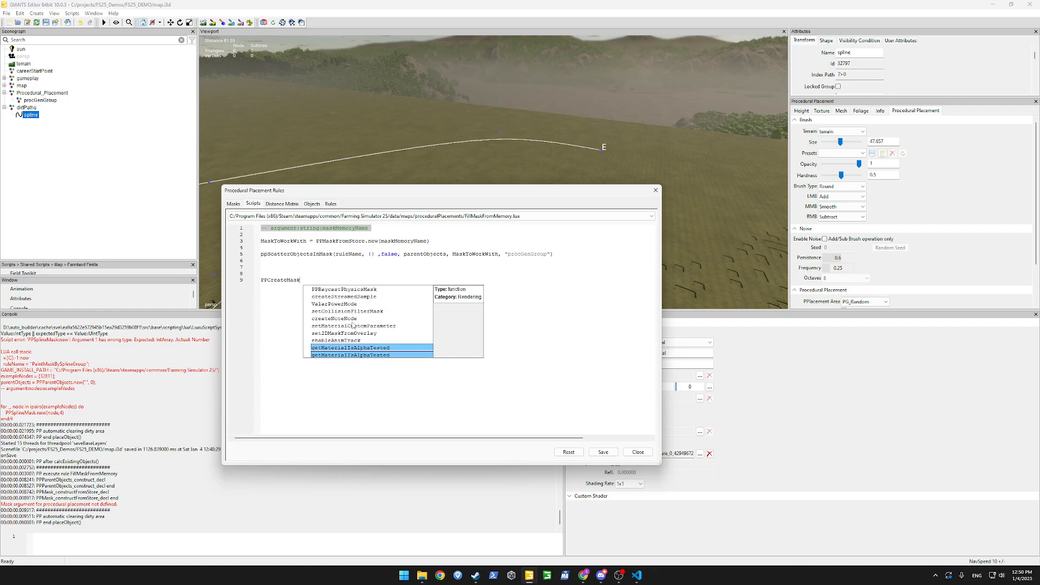
key("Down")
key("Down")
key("Down")
key("Down")
key("Down")
key("Down")
key("Down")
key("Down")
key("Down")
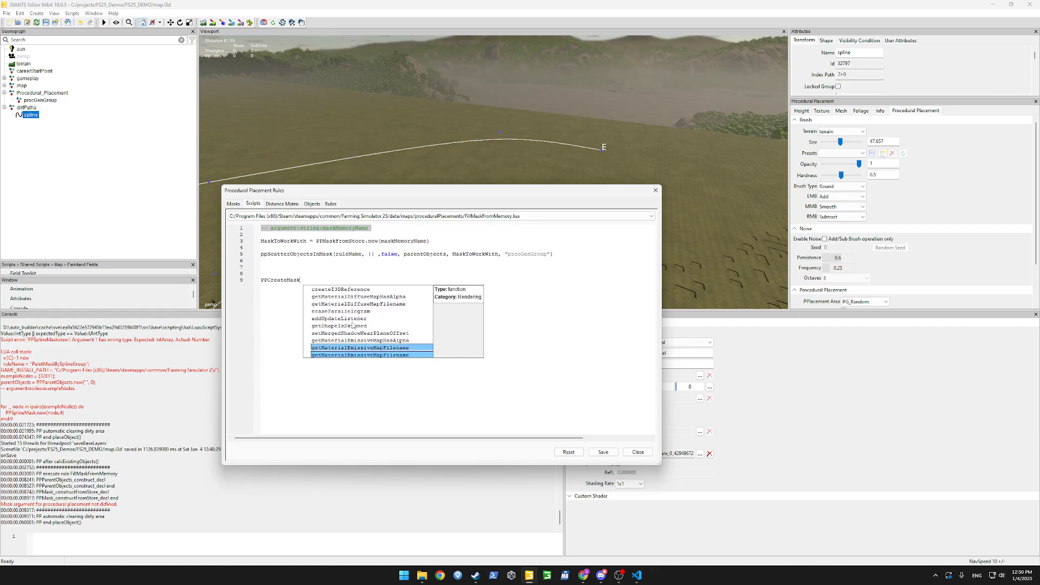
key("Down")
key("Down")
key("Down")
key("Down")
key("Down")
key("Down")
key("Down")
key("Down")
key("Down")
key("Down")
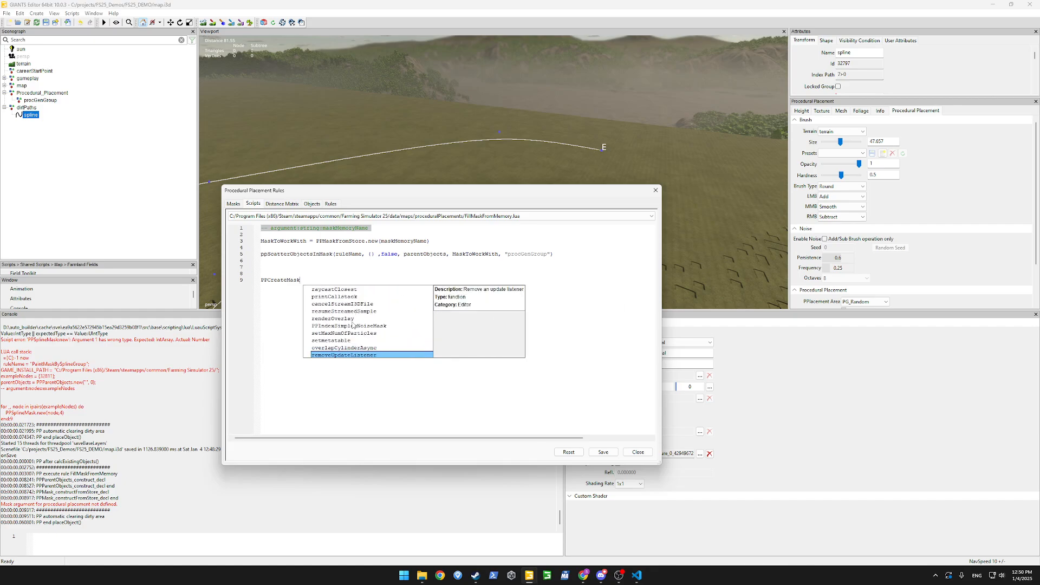
key("Up")
key("Up")
key("Up")
key("Up")
key("Down")
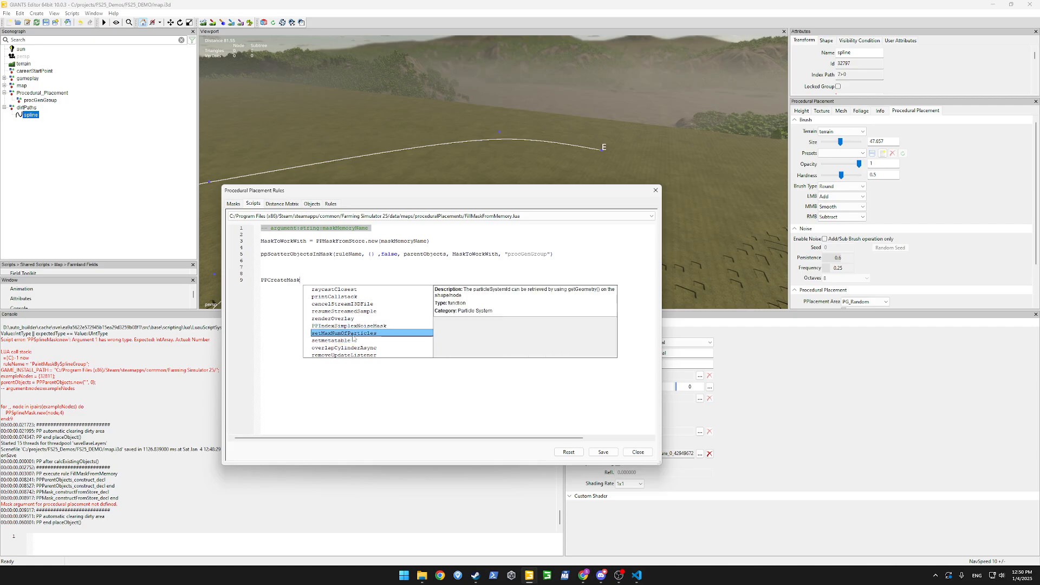
key("Down")
key("Down")
key("Down")
key("Down")
key("Down")
key("Down")
key("Down")
key("Down")
key("Down")
key("Down")
key("Down")
key("Down")
key("Down")
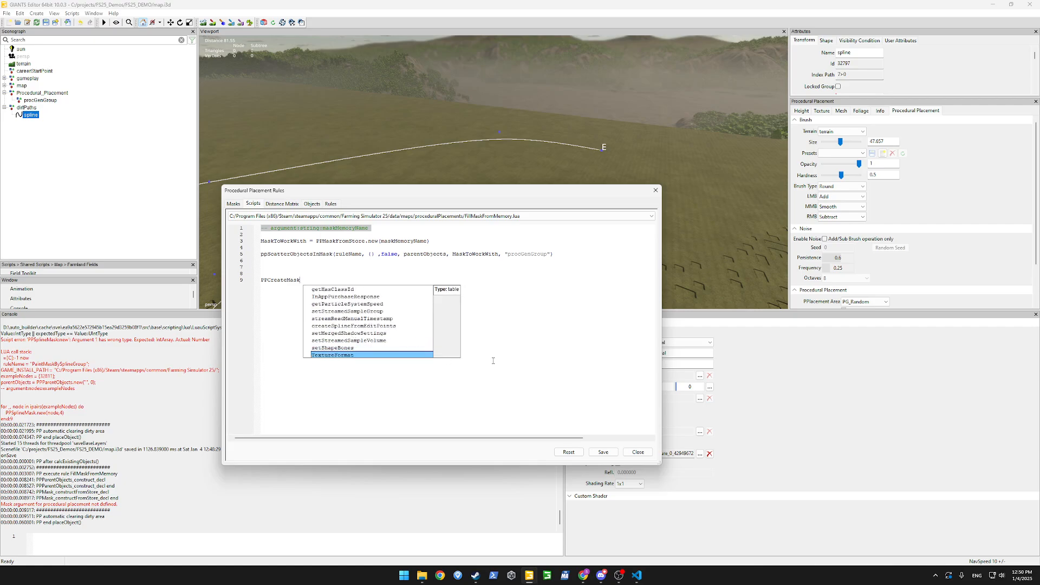
Delete the test PPCreateMask line, close the placement rules dialog, and orbit to the dark filled patch.
key("Escape")
key("ctrl+BackSpace")
key("BackSpace")
key("BackSpace")
key("BackSpace")
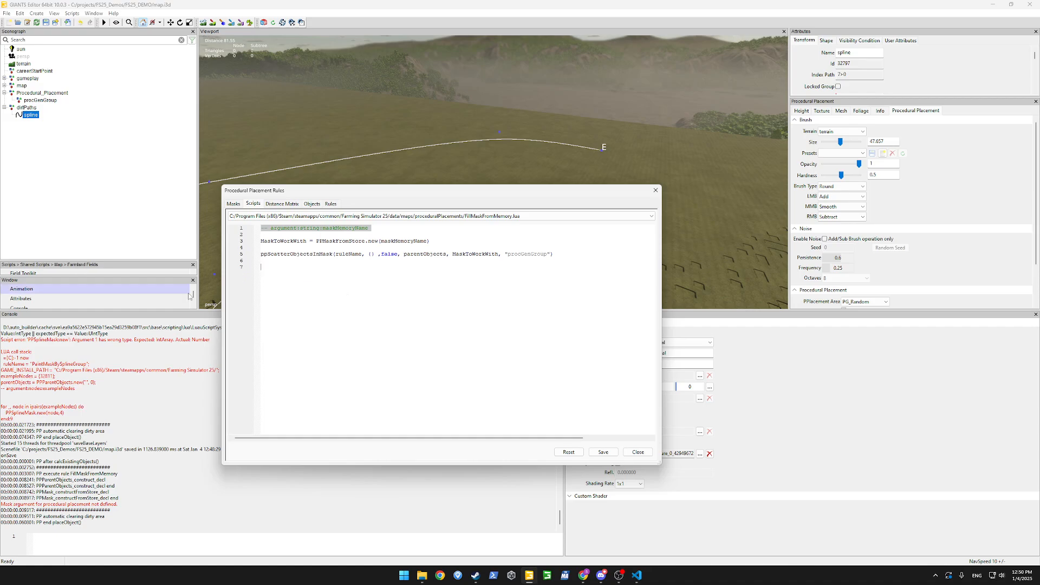
left_click(638, 452)
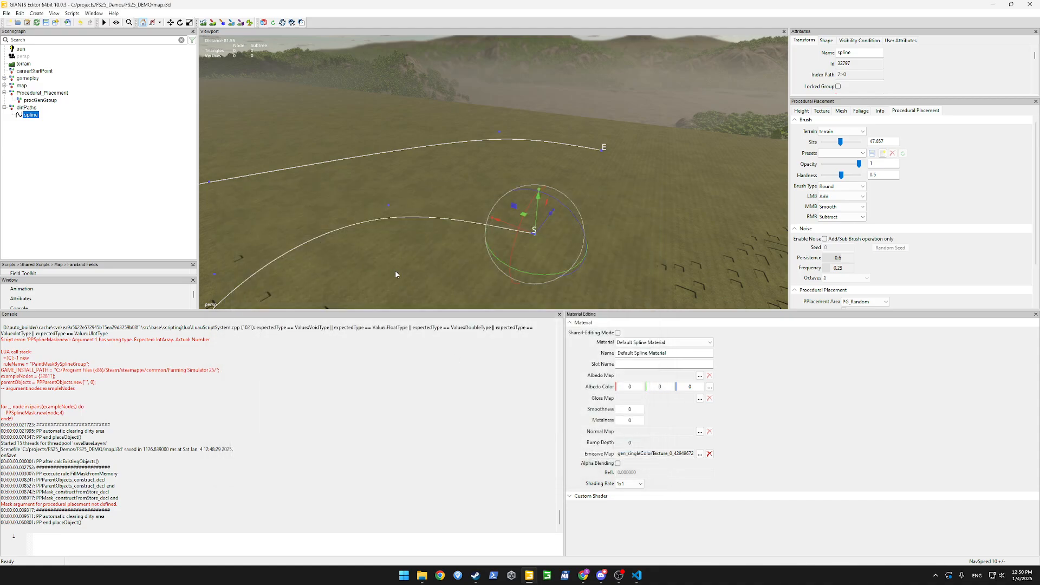
left_click_drag(494, 163, 367, 167, "alt")
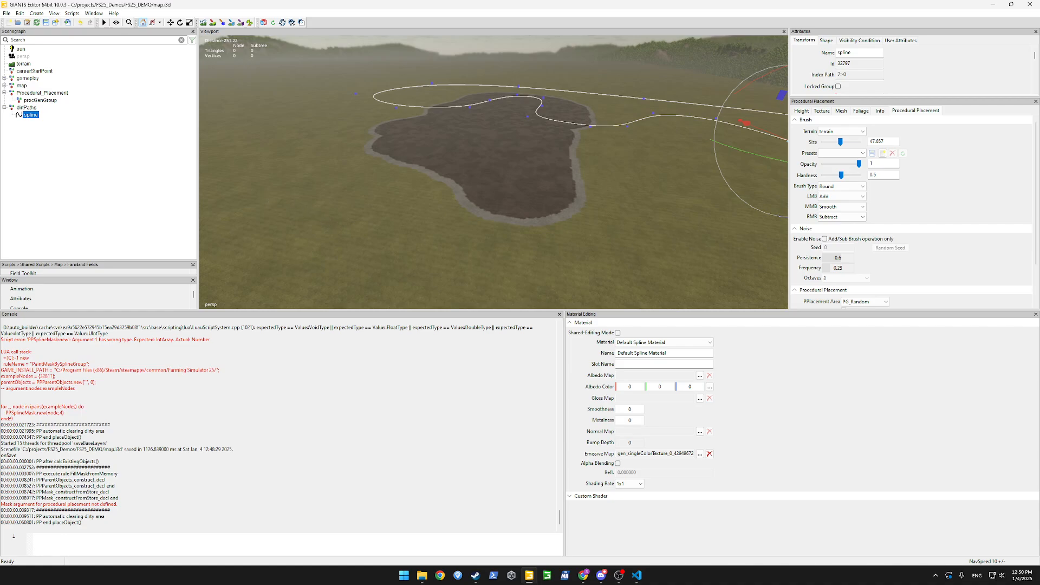